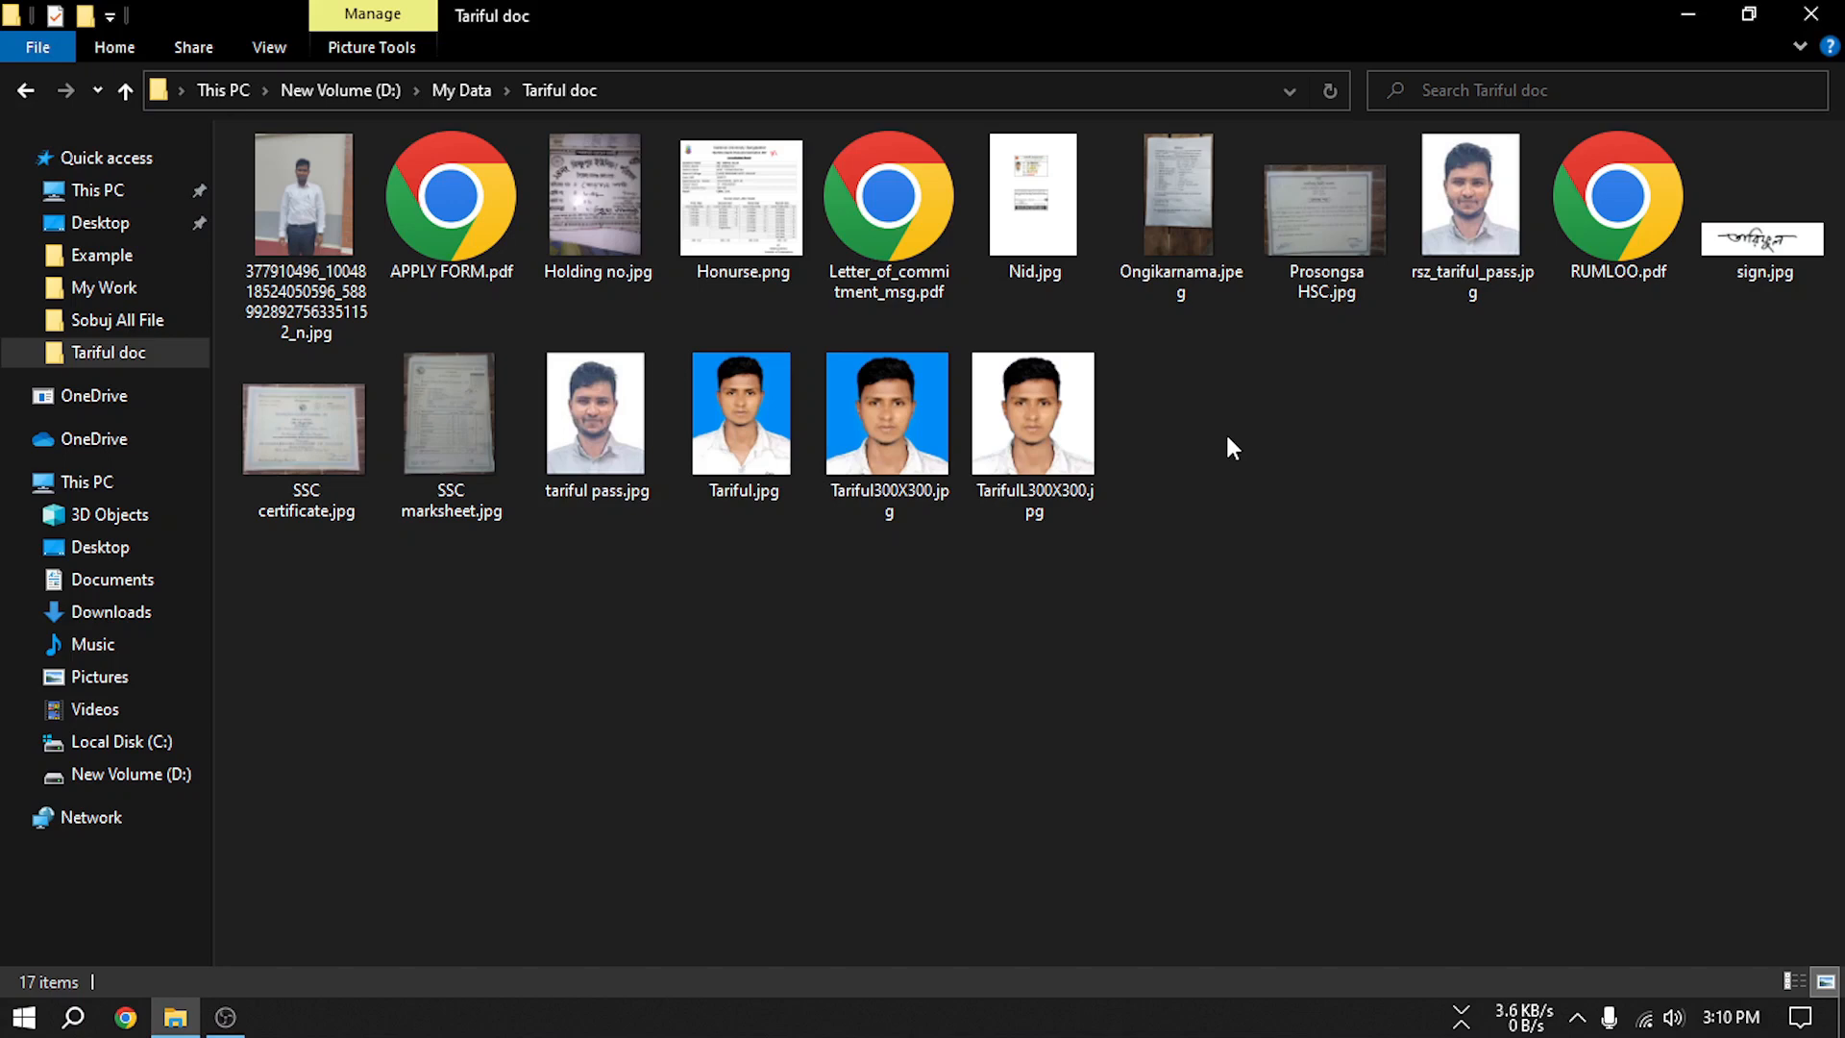
# Open Ongikarnama.jpeg in Photos and try cropping it to the paper sheet, about 620 x 856 pixels
pyautogui.doubleClick(1203, 200)
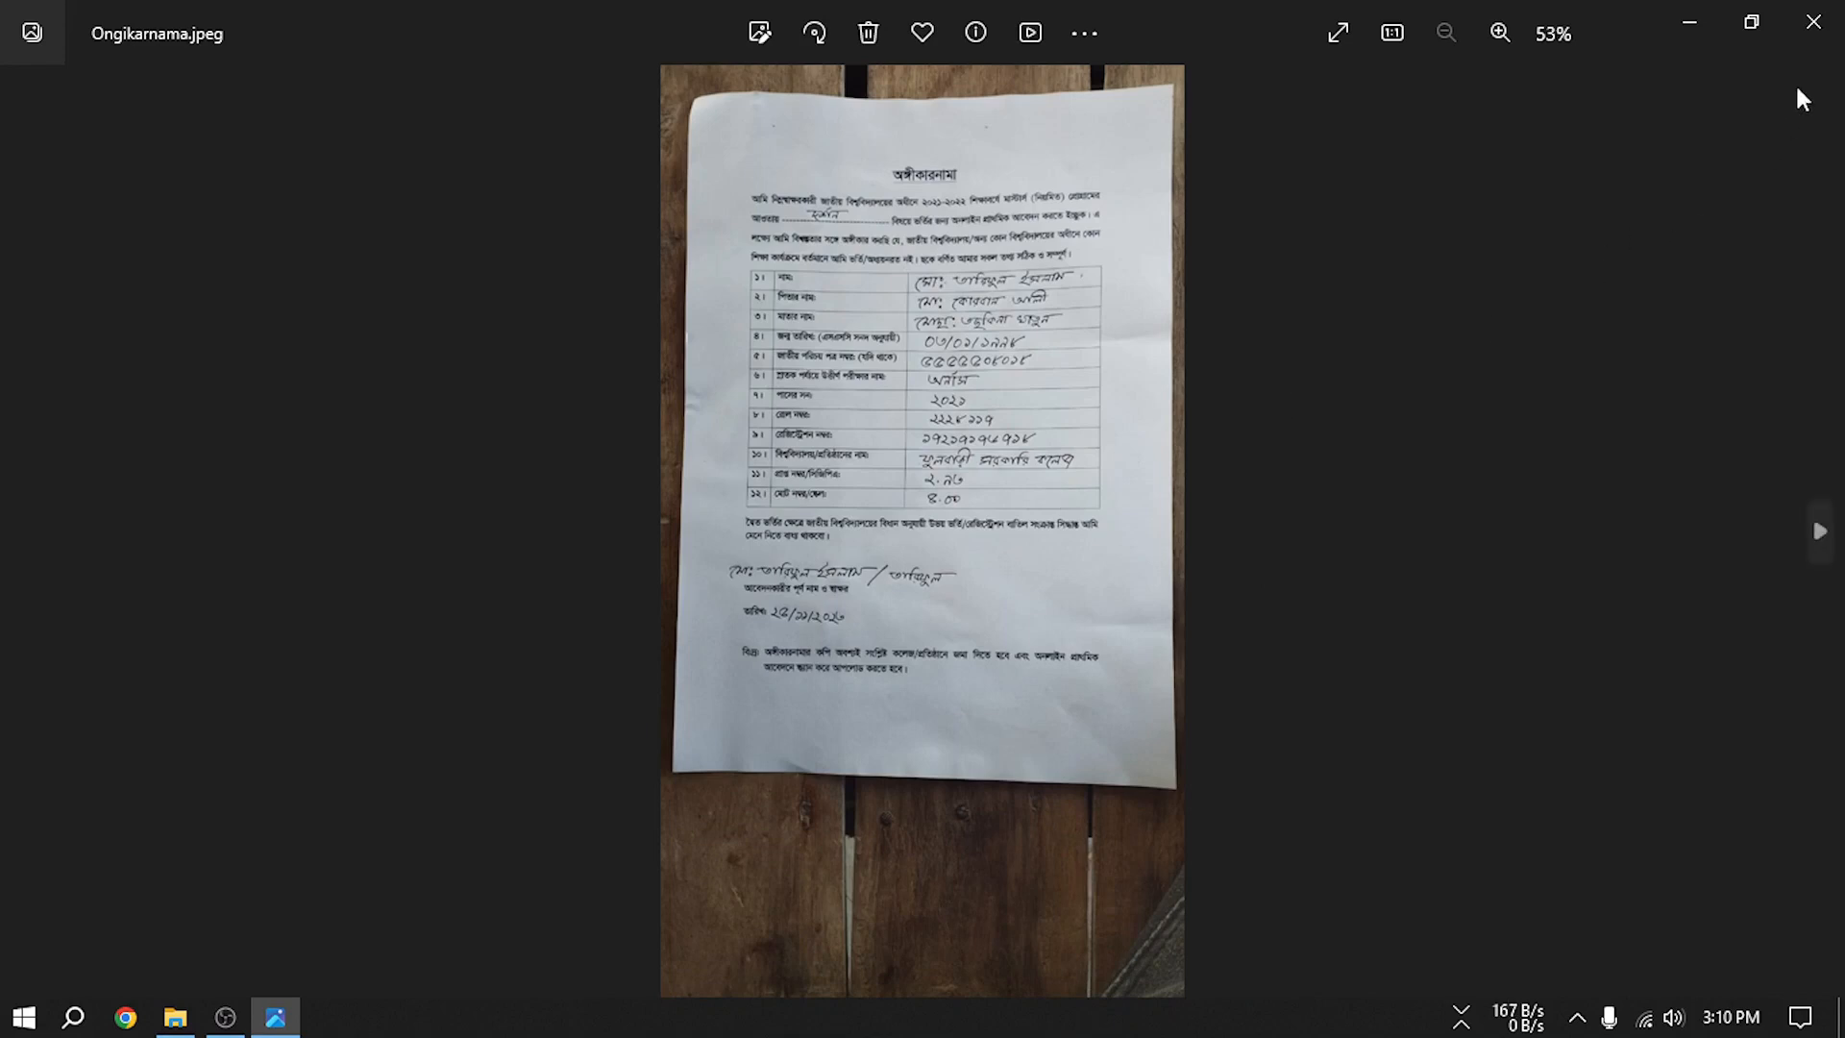
pyautogui.click(759, 33)
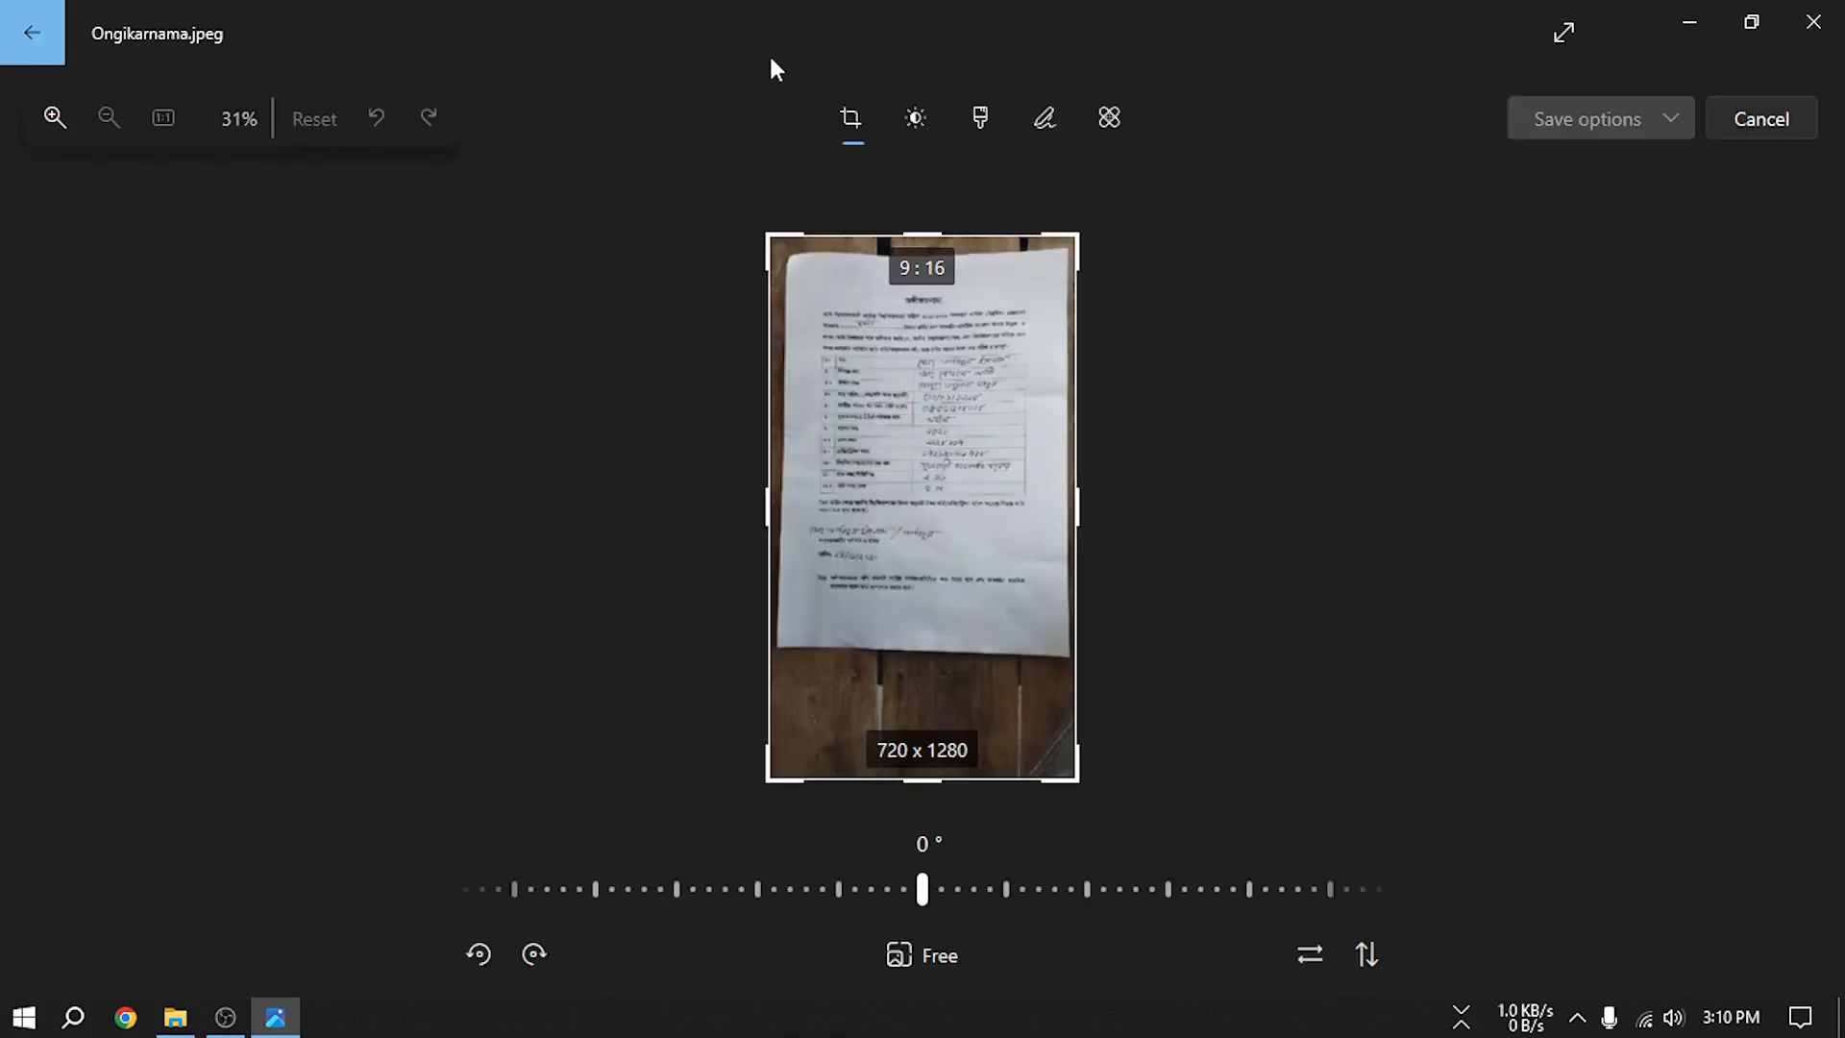
pyautogui.moveTo(924, 233); pyautogui.dragTo(911, 308)
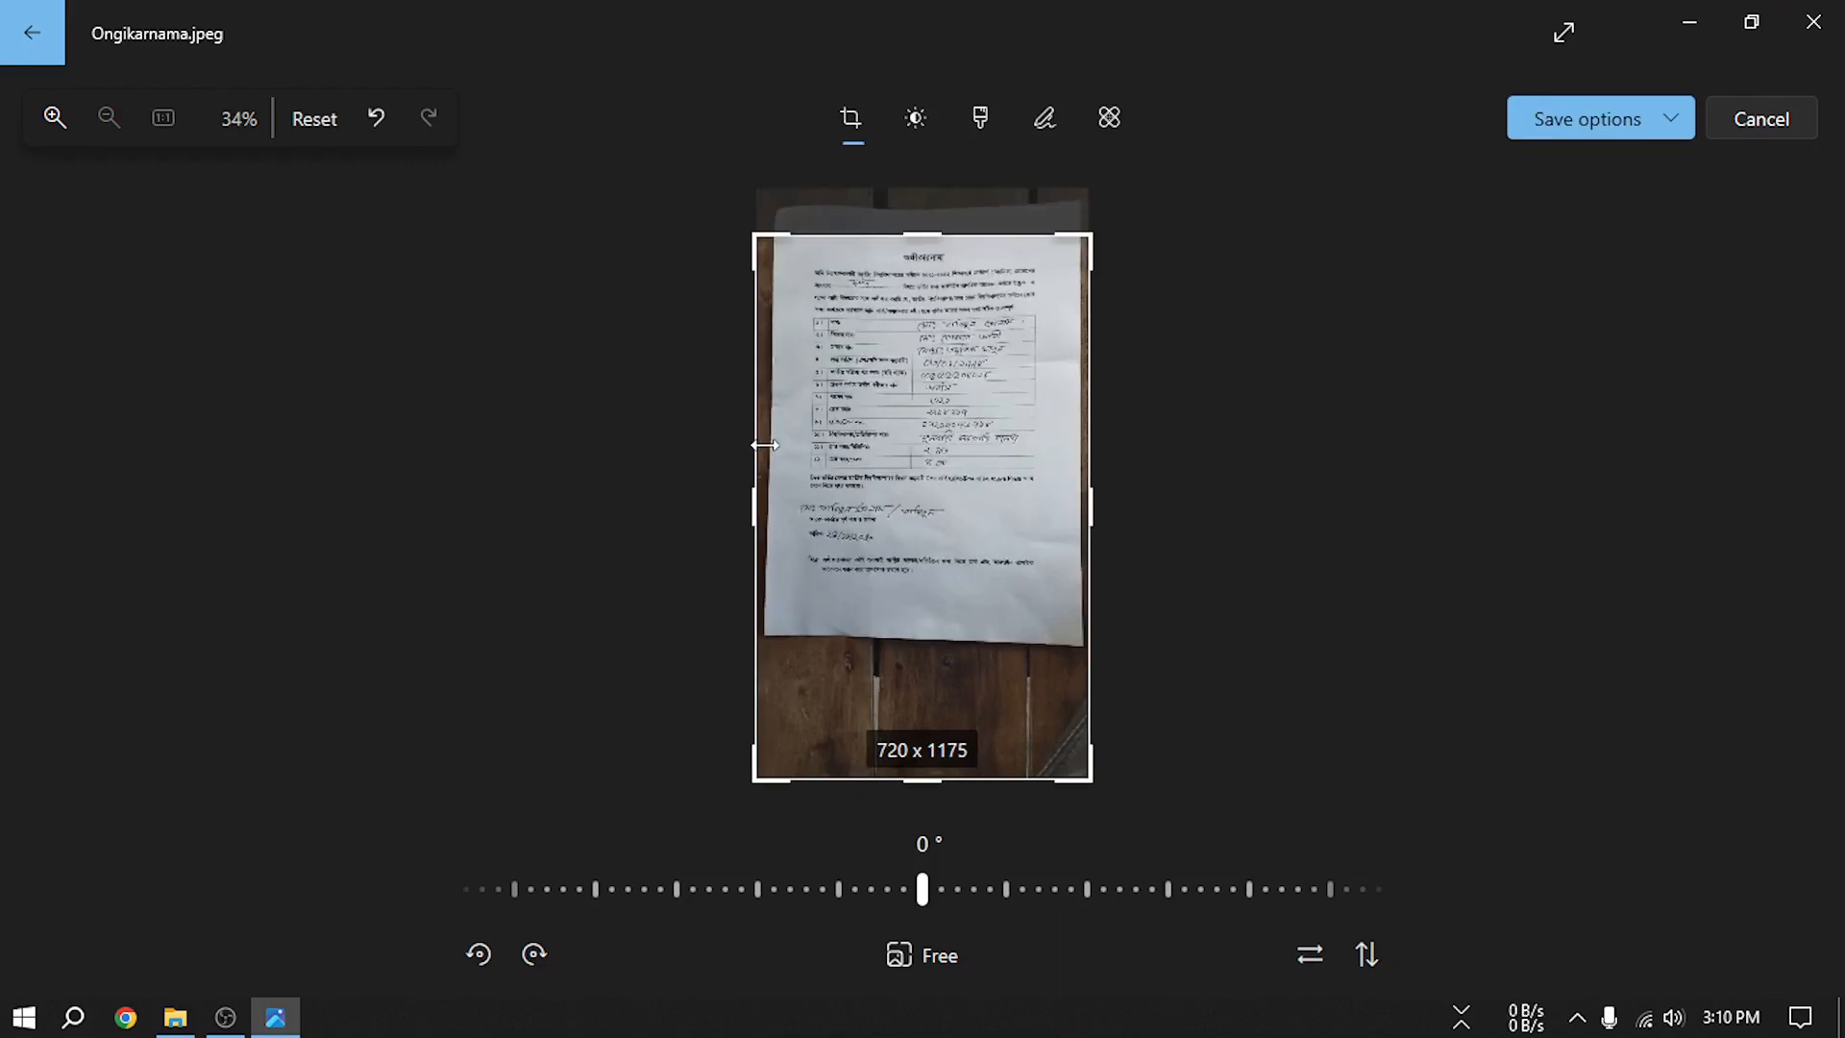
pyautogui.moveTo(756, 480); pyautogui.dragTo(774, 492)
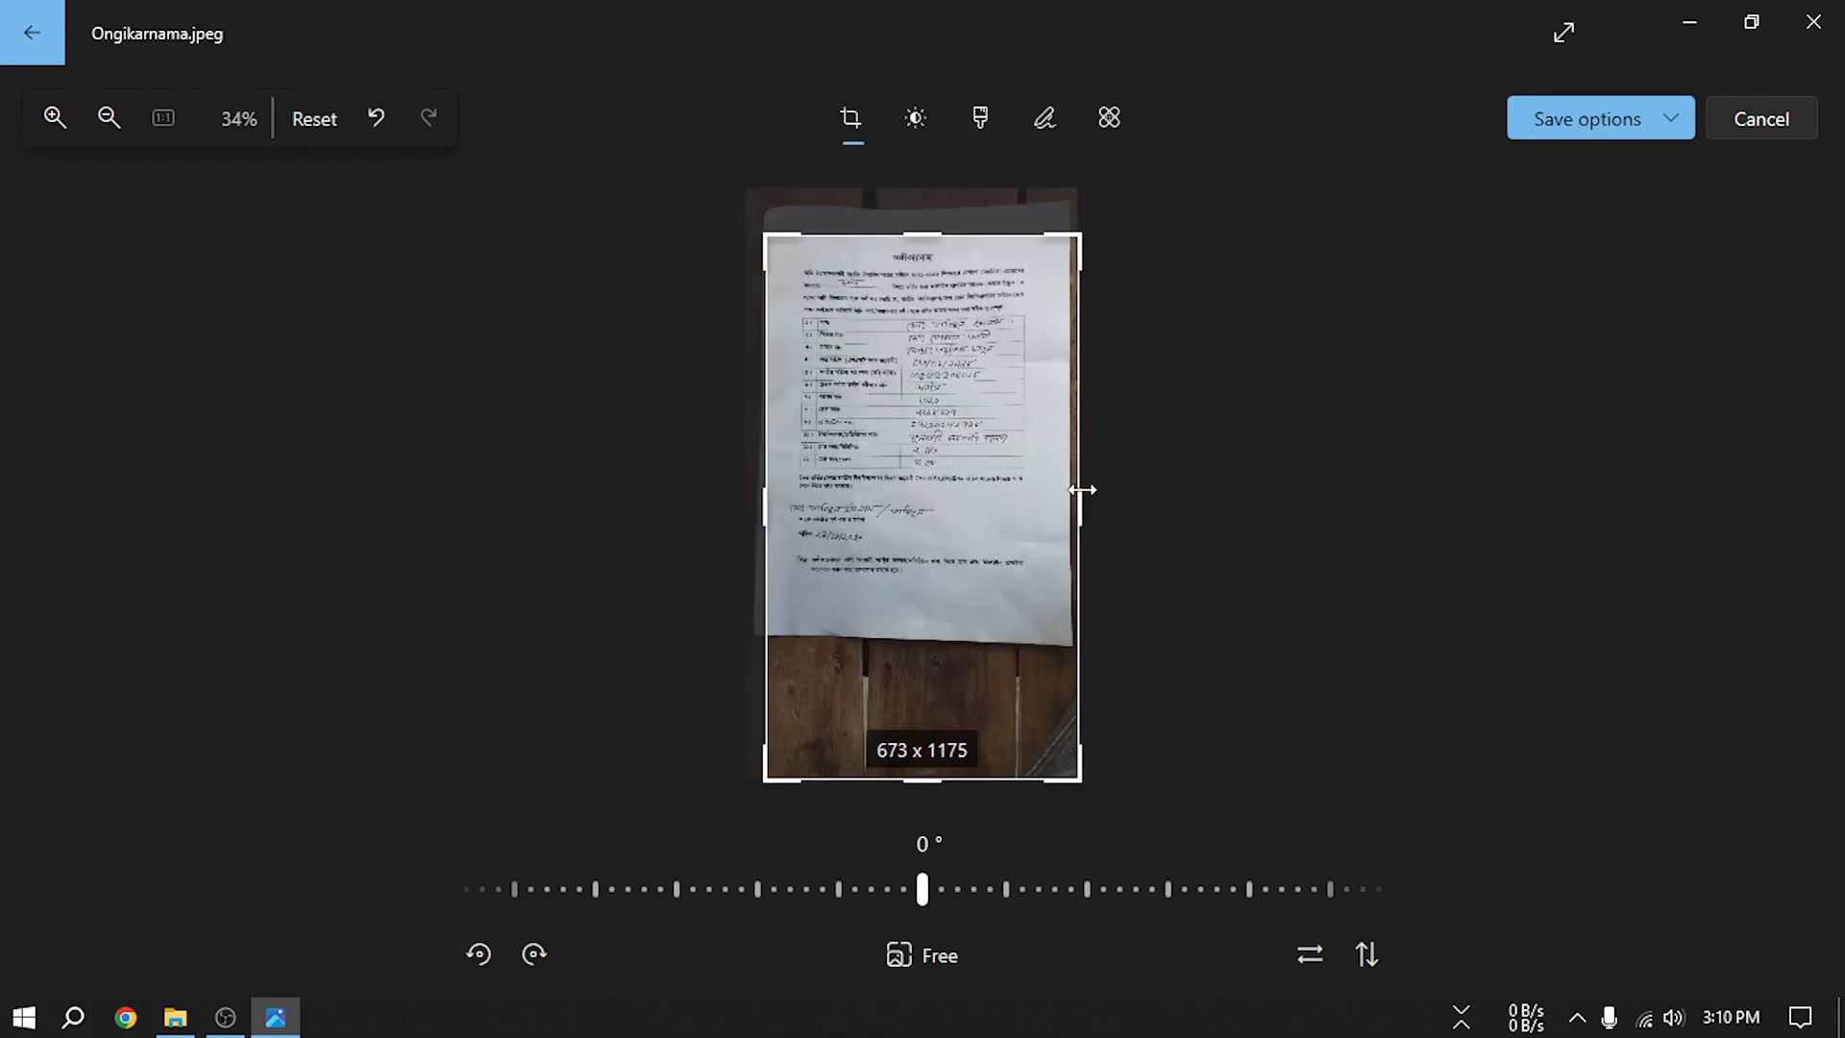
pyautogui.moveTo(1080, 492); pyautogui.dragTo(1057, 494)
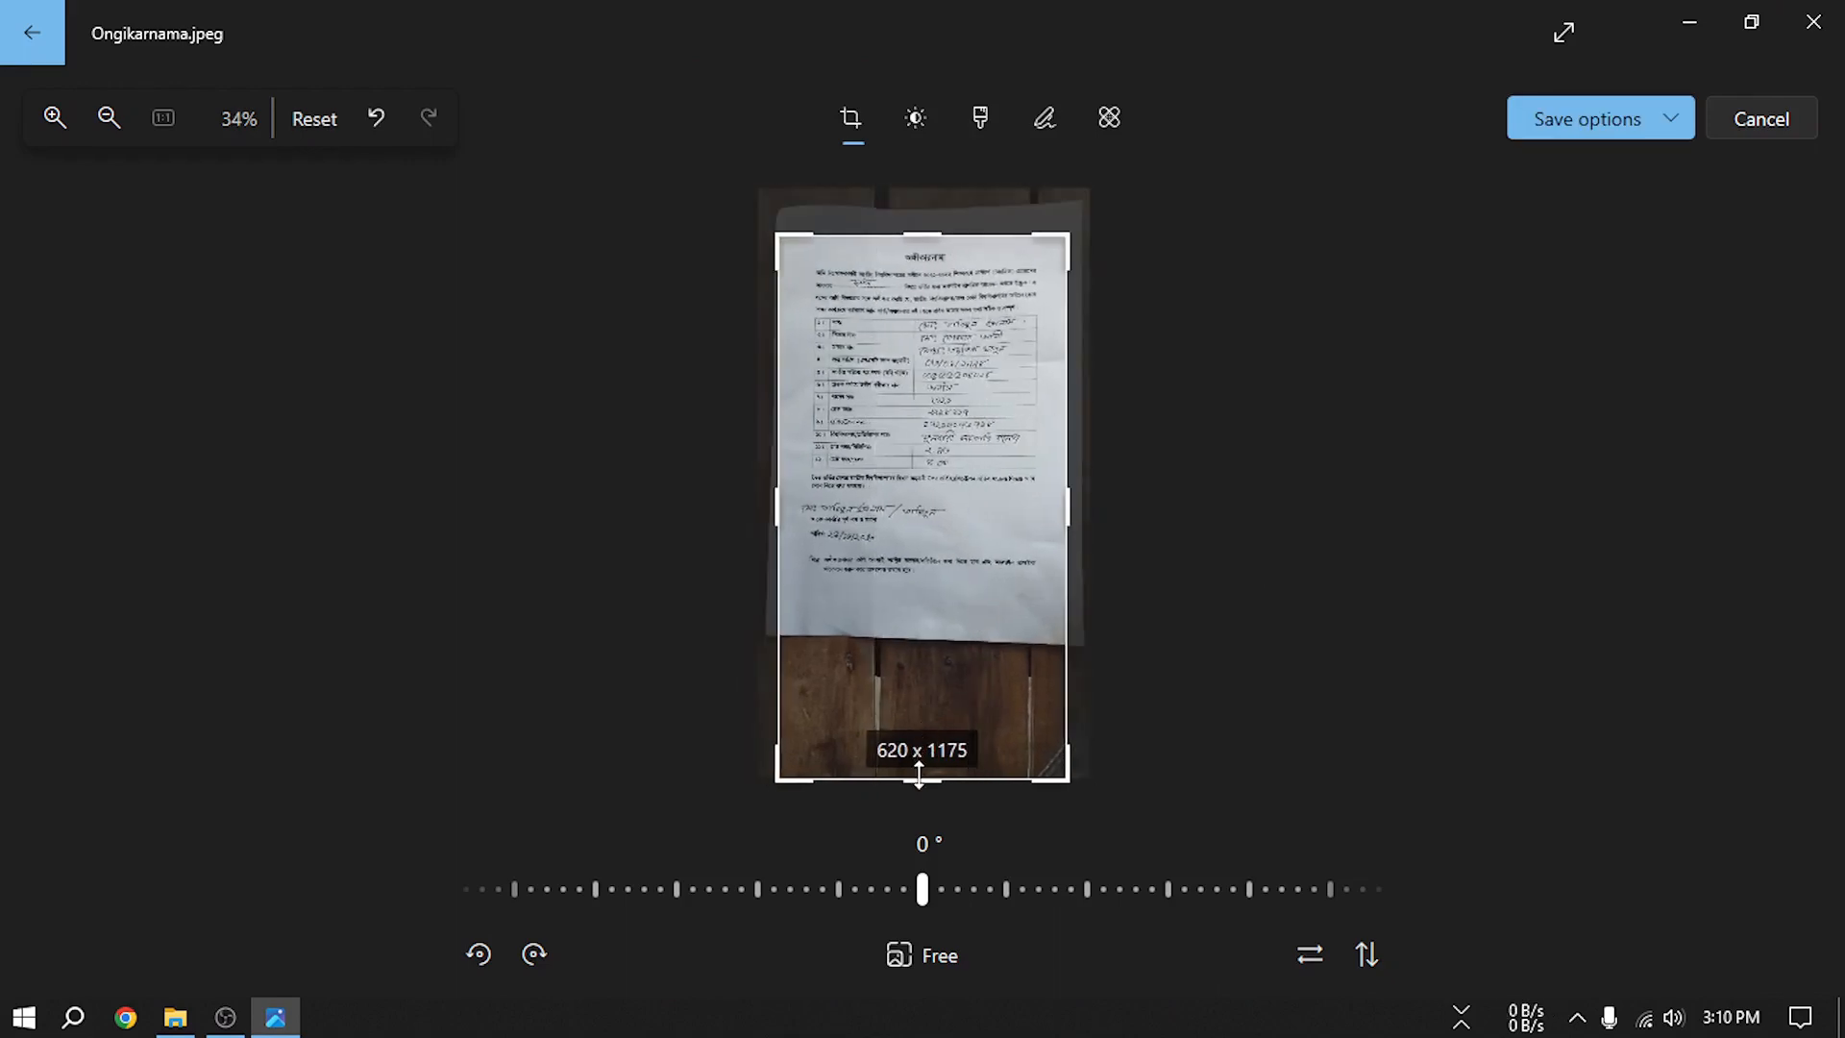
pyautogui.moveTo(918, 774); pyautogui.dragTo(918, 630)
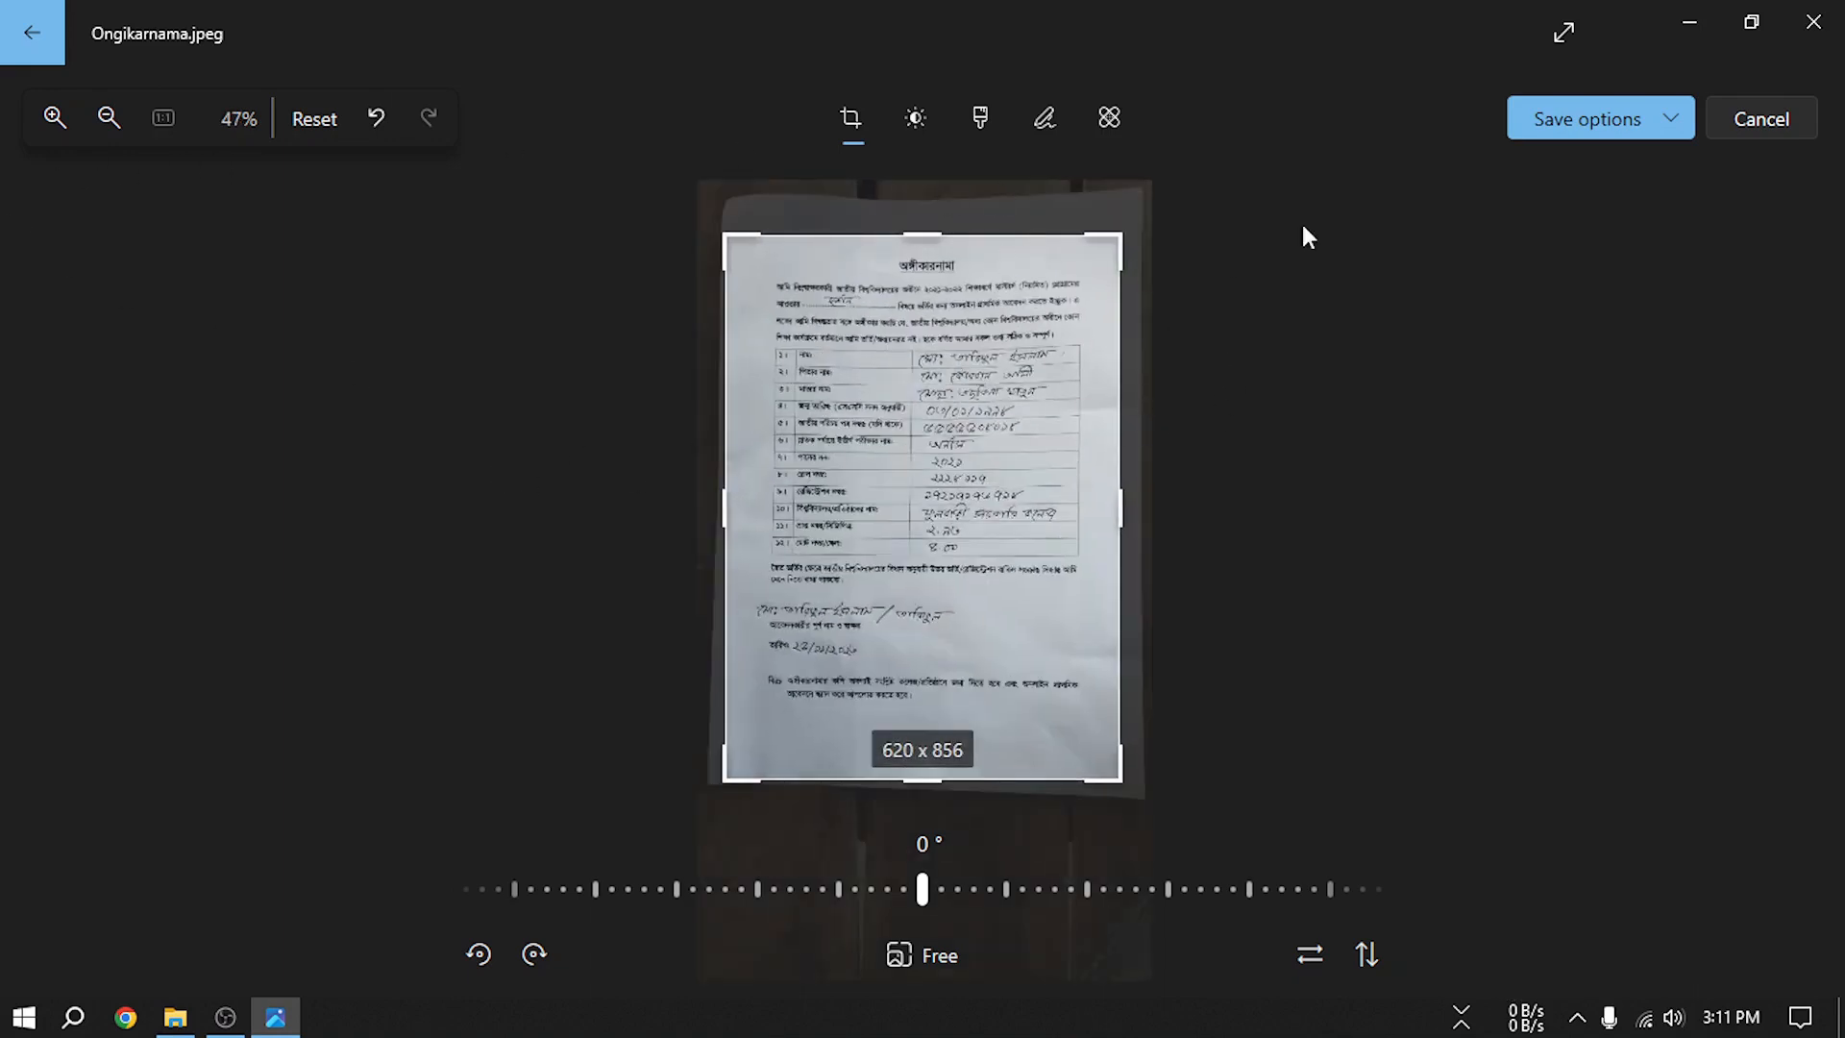
# Discard the unsaved crop of Ongikarnama.jpeg and close the image
pyautogui.click(1817, 21)
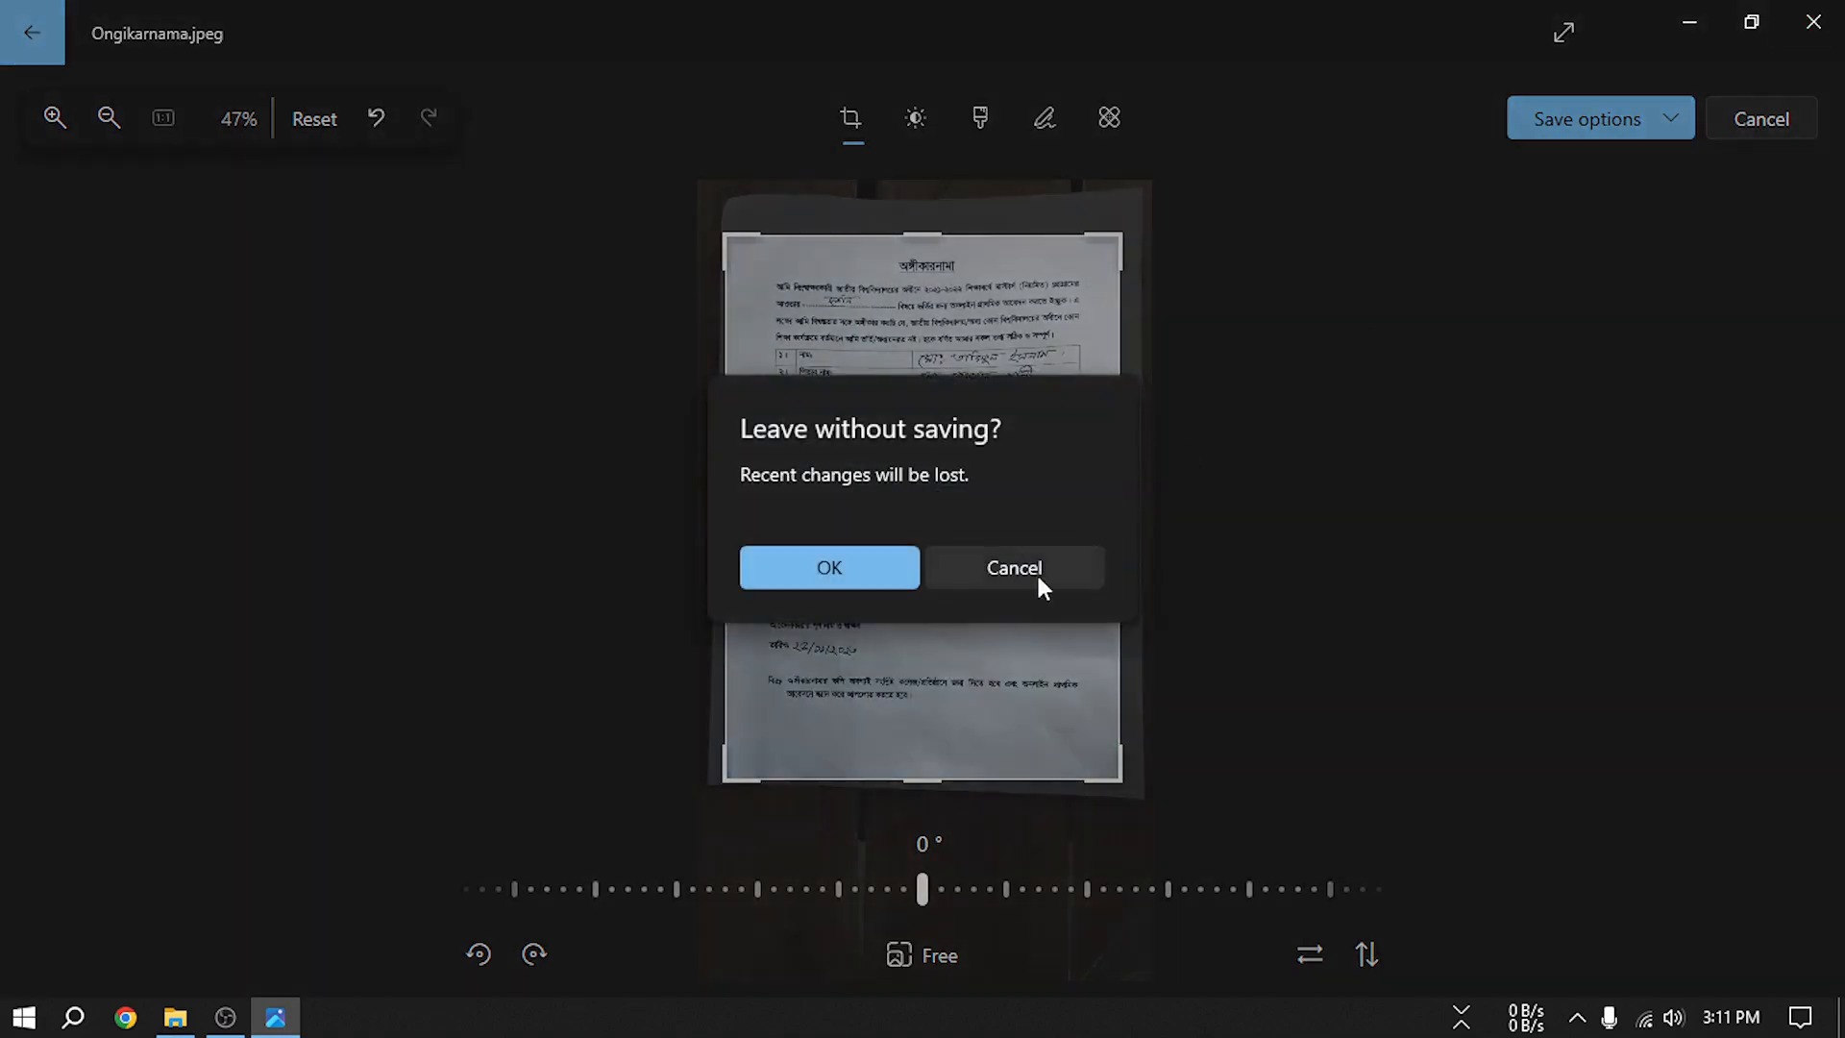
pyautogui.click(1048, 569)
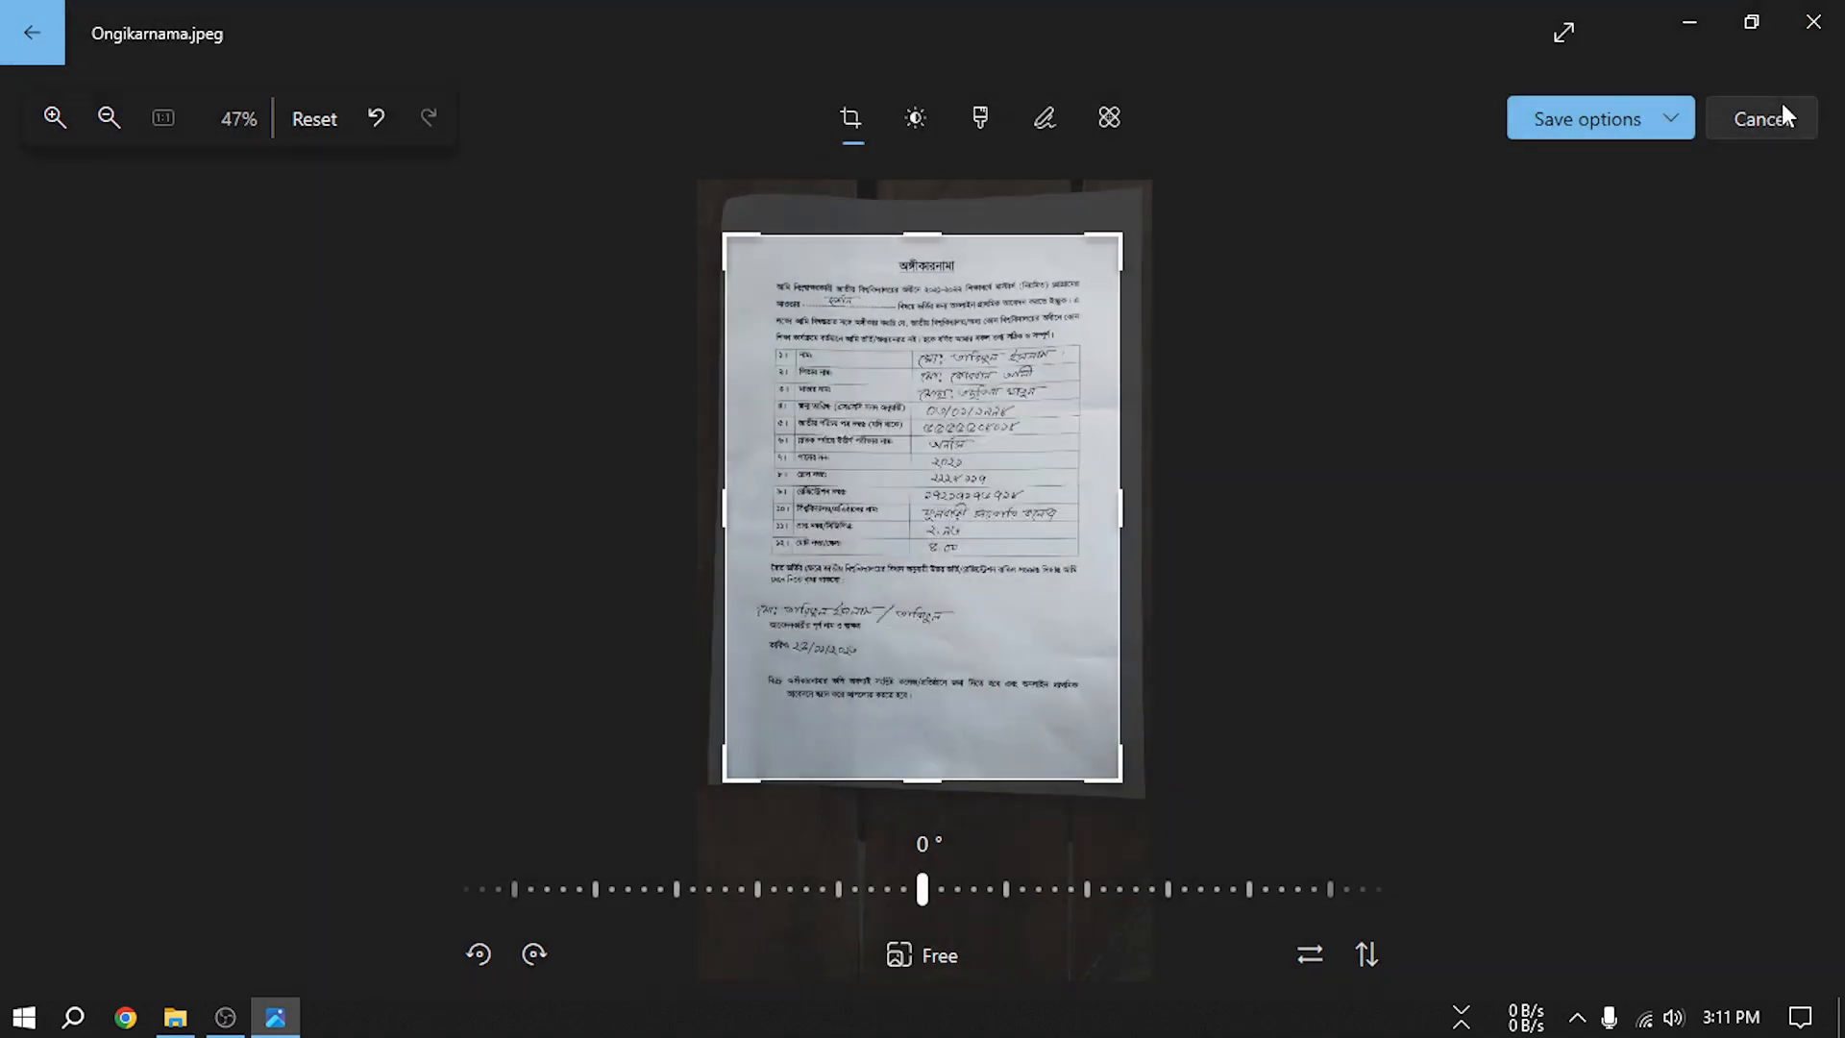
pyautogui.click(1782, 106)
pyautogui.click(823, 571)
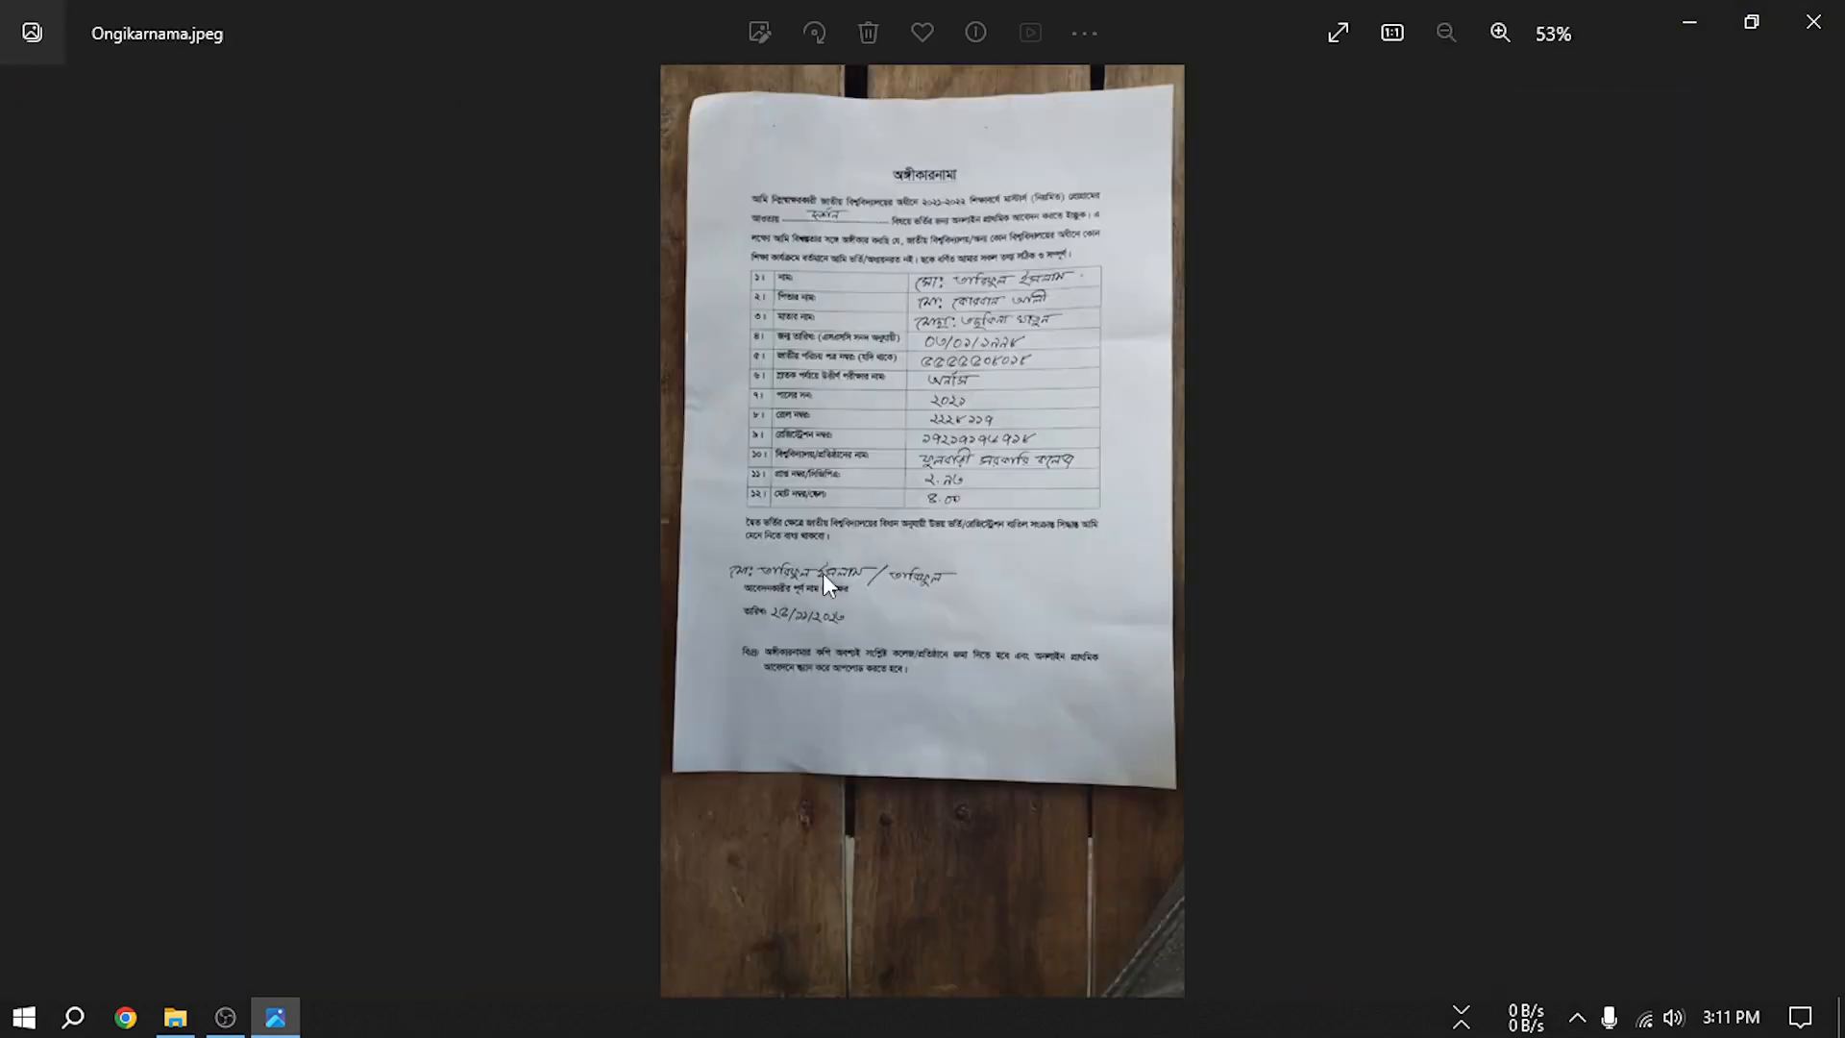
pyautogui.click(1812, 23)
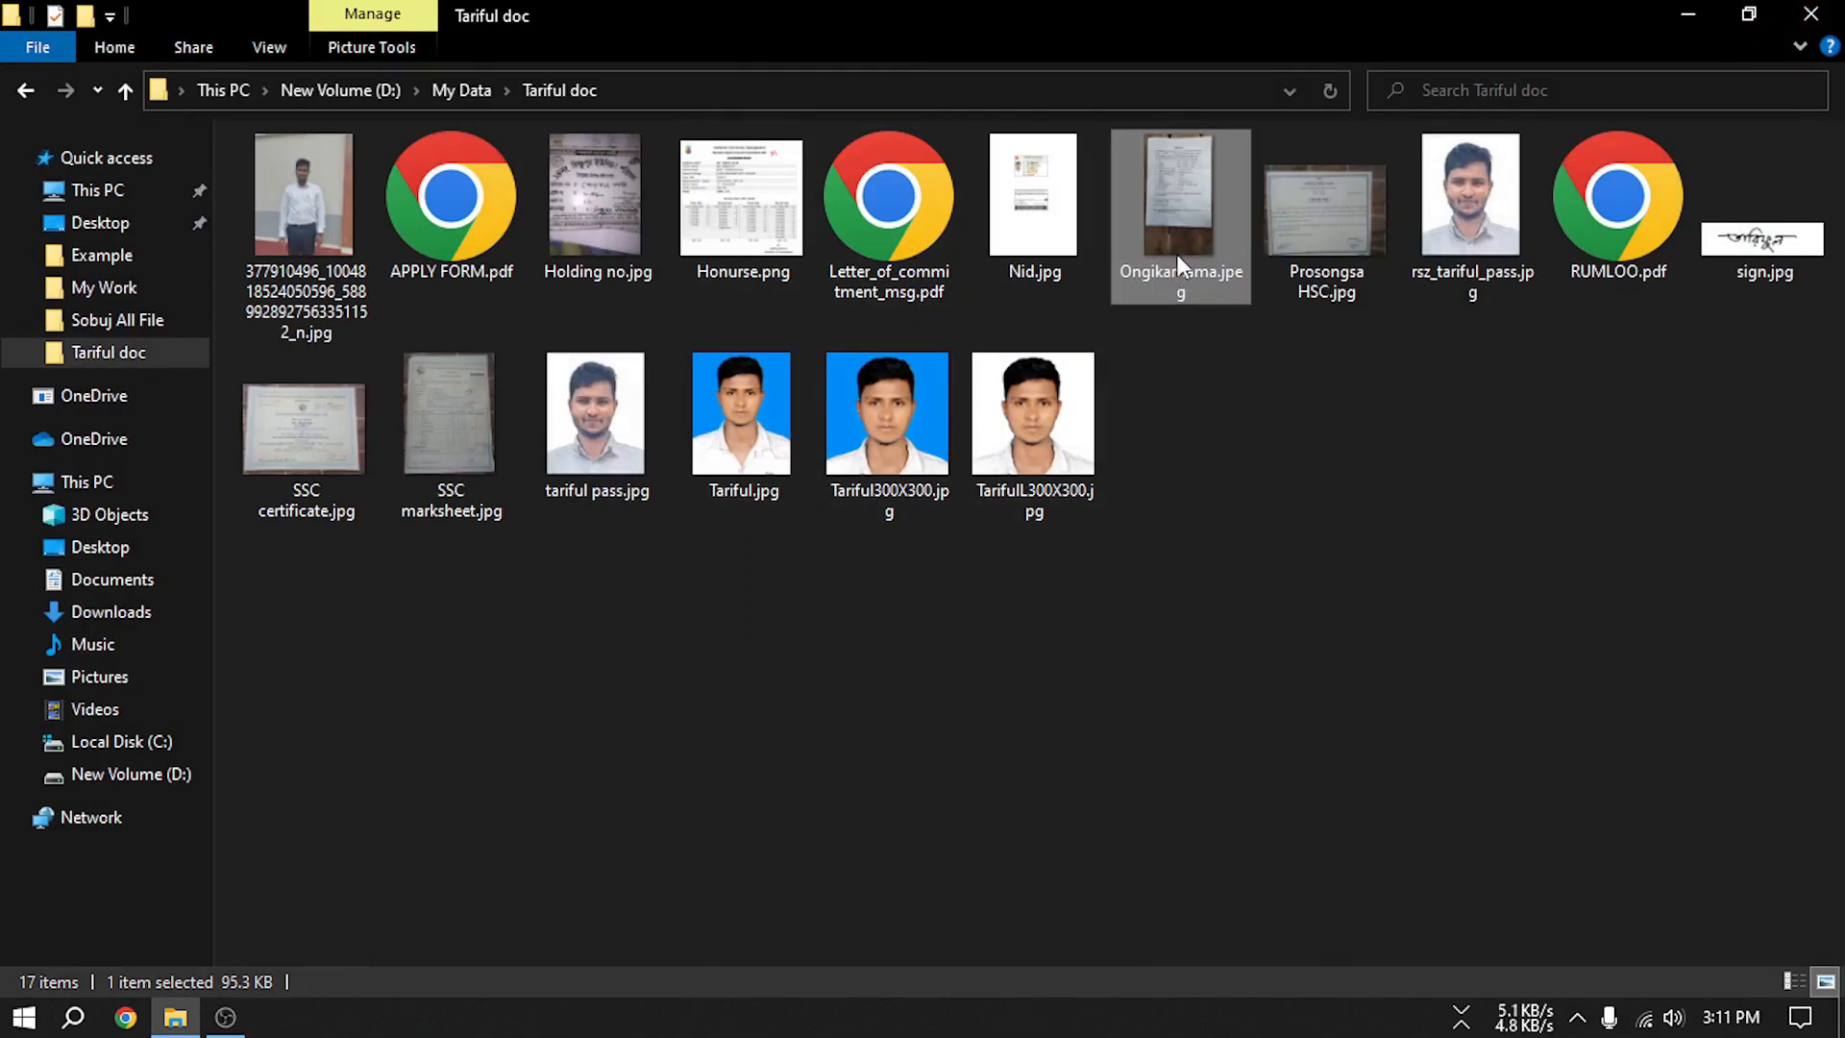
# Open Ongikarnama.jpeg from the Tariful doc folder in Adobe Photoshop 2022
pyautogui.rightClick(1171, 209)
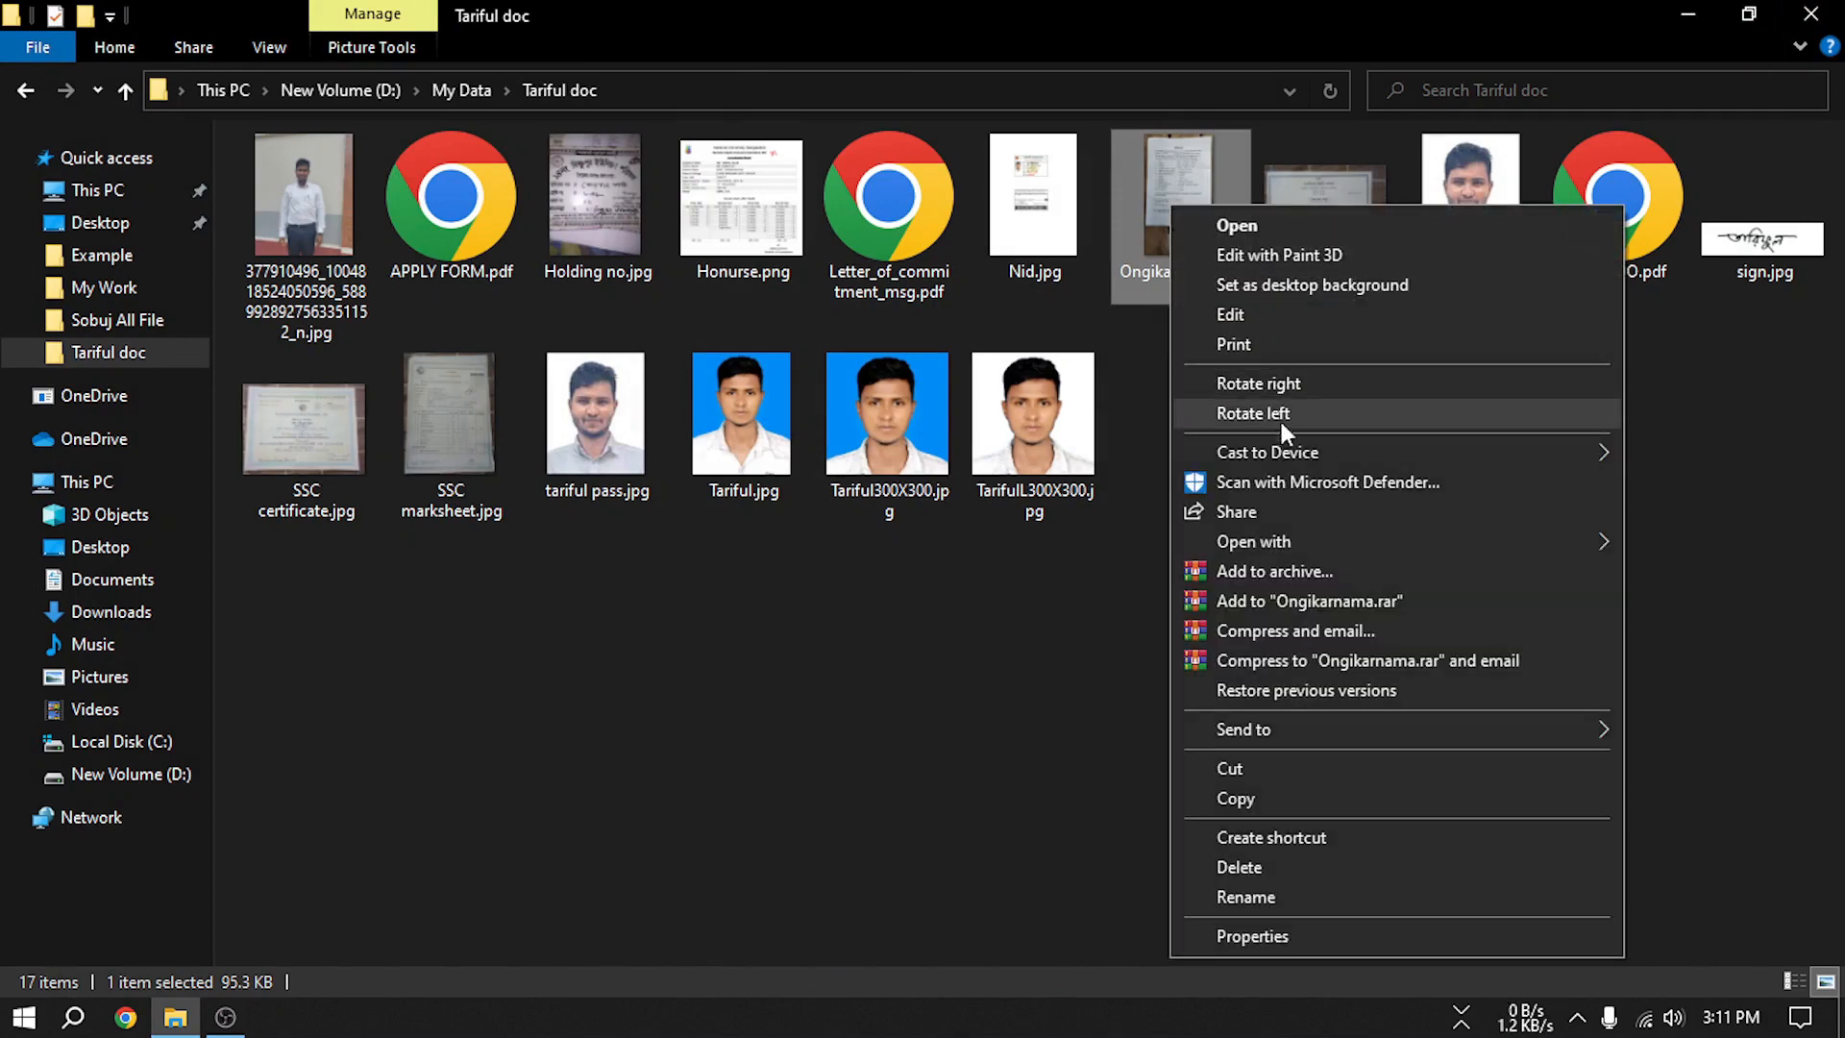
pyautogui.moveTo(1301, 536)
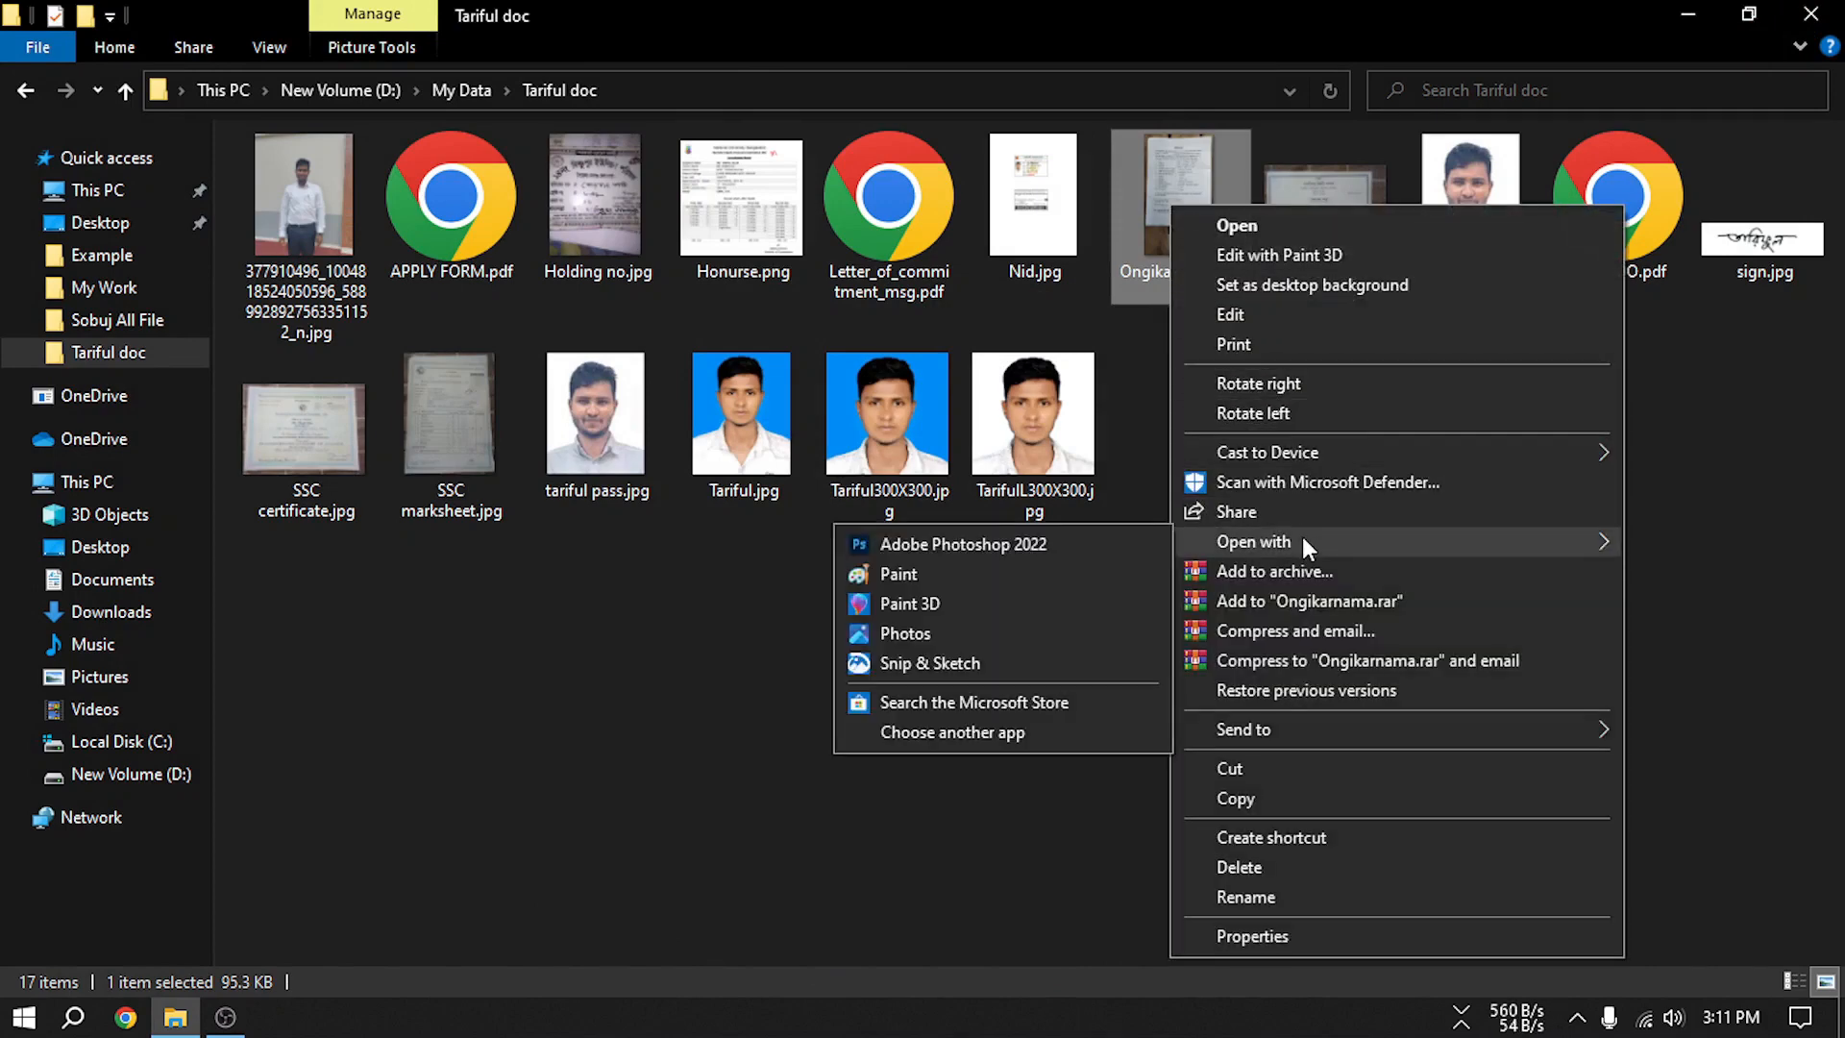
pyautogui.click(1057, 544)
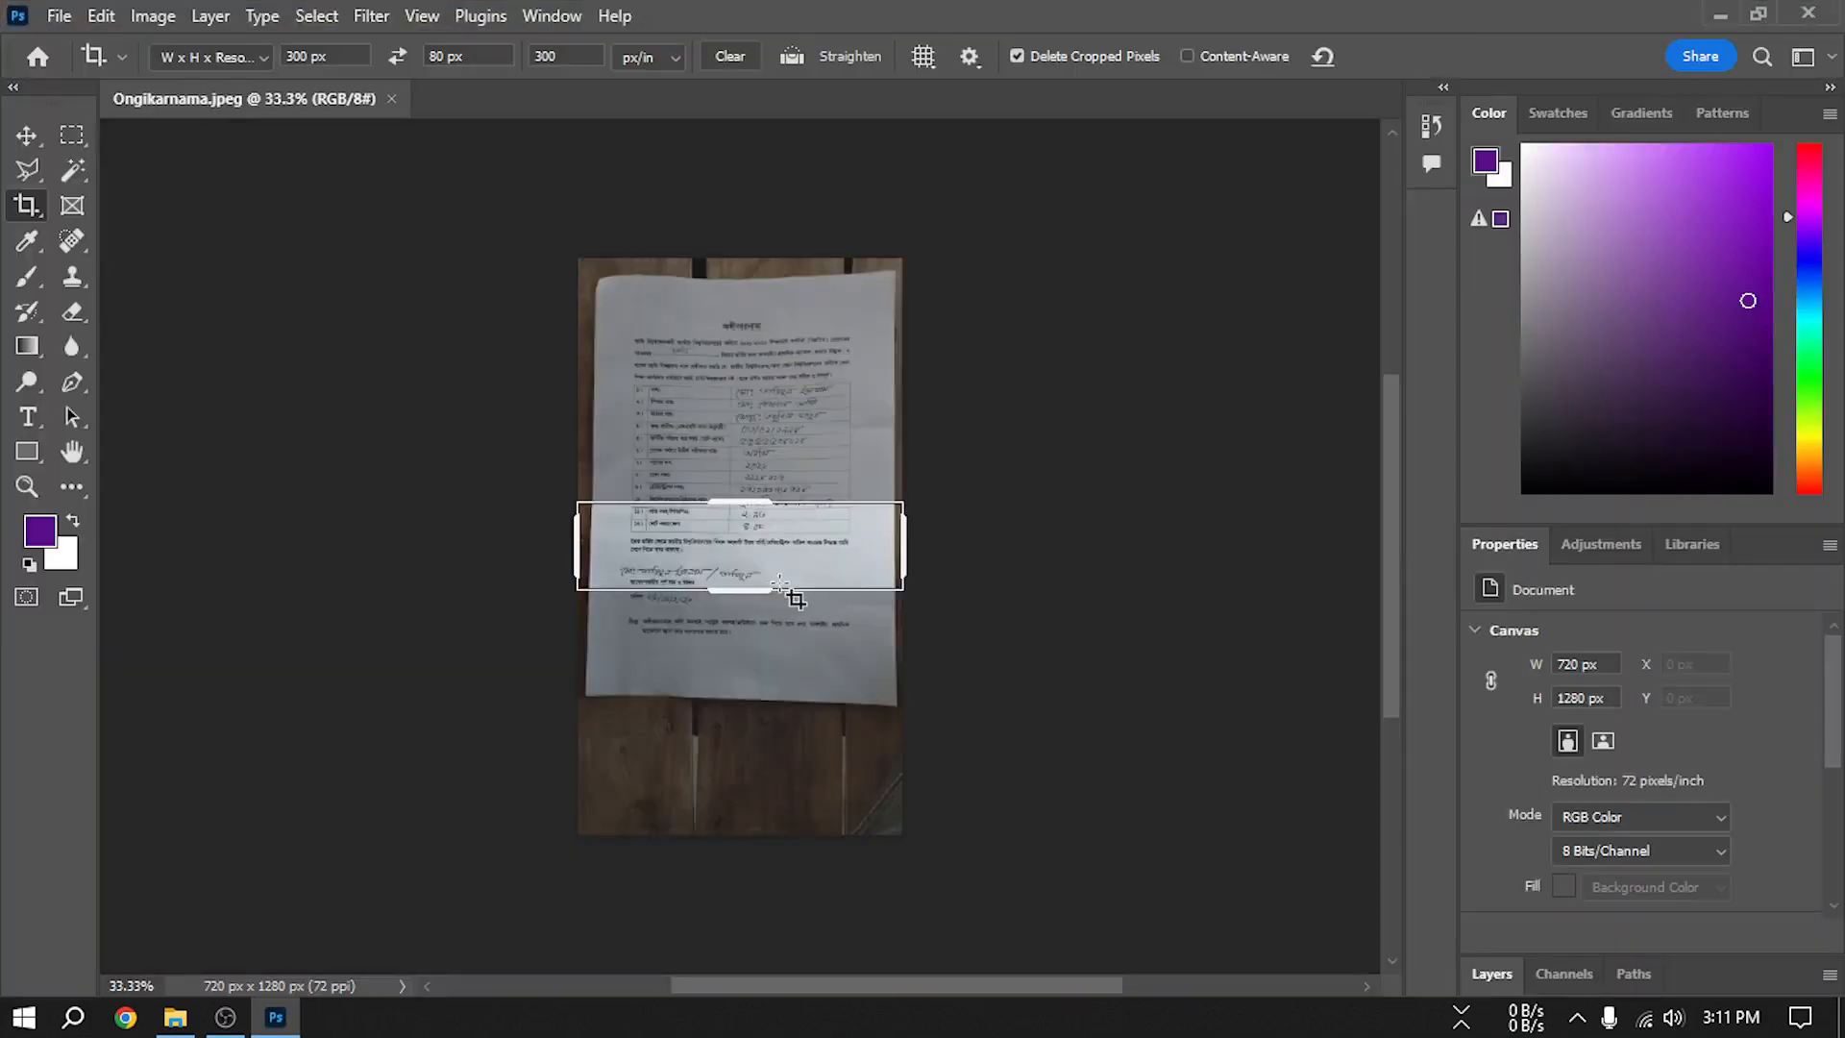
pyautogui.click(19, 138)
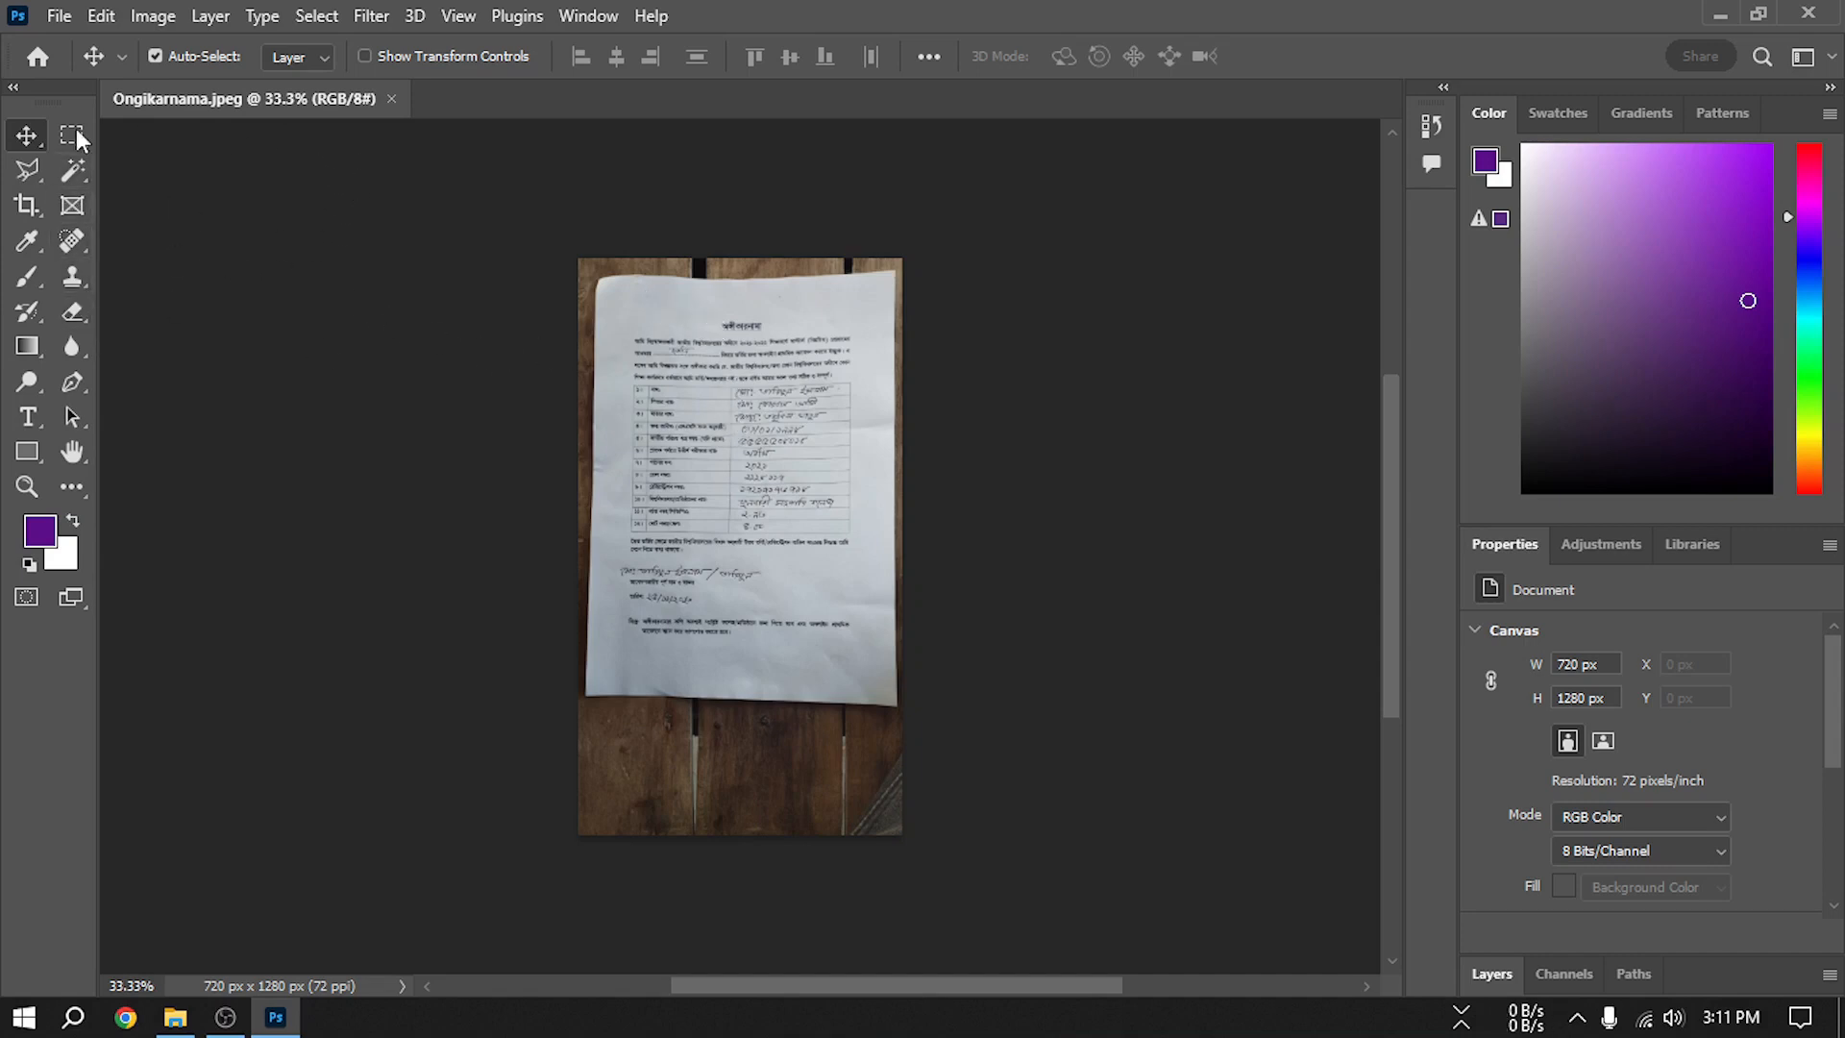
# Crop and straighten the photo with the Perspective Crop Tool, placing the four crop corners just inside the paper's corners
pyautogui.click(25, 206)
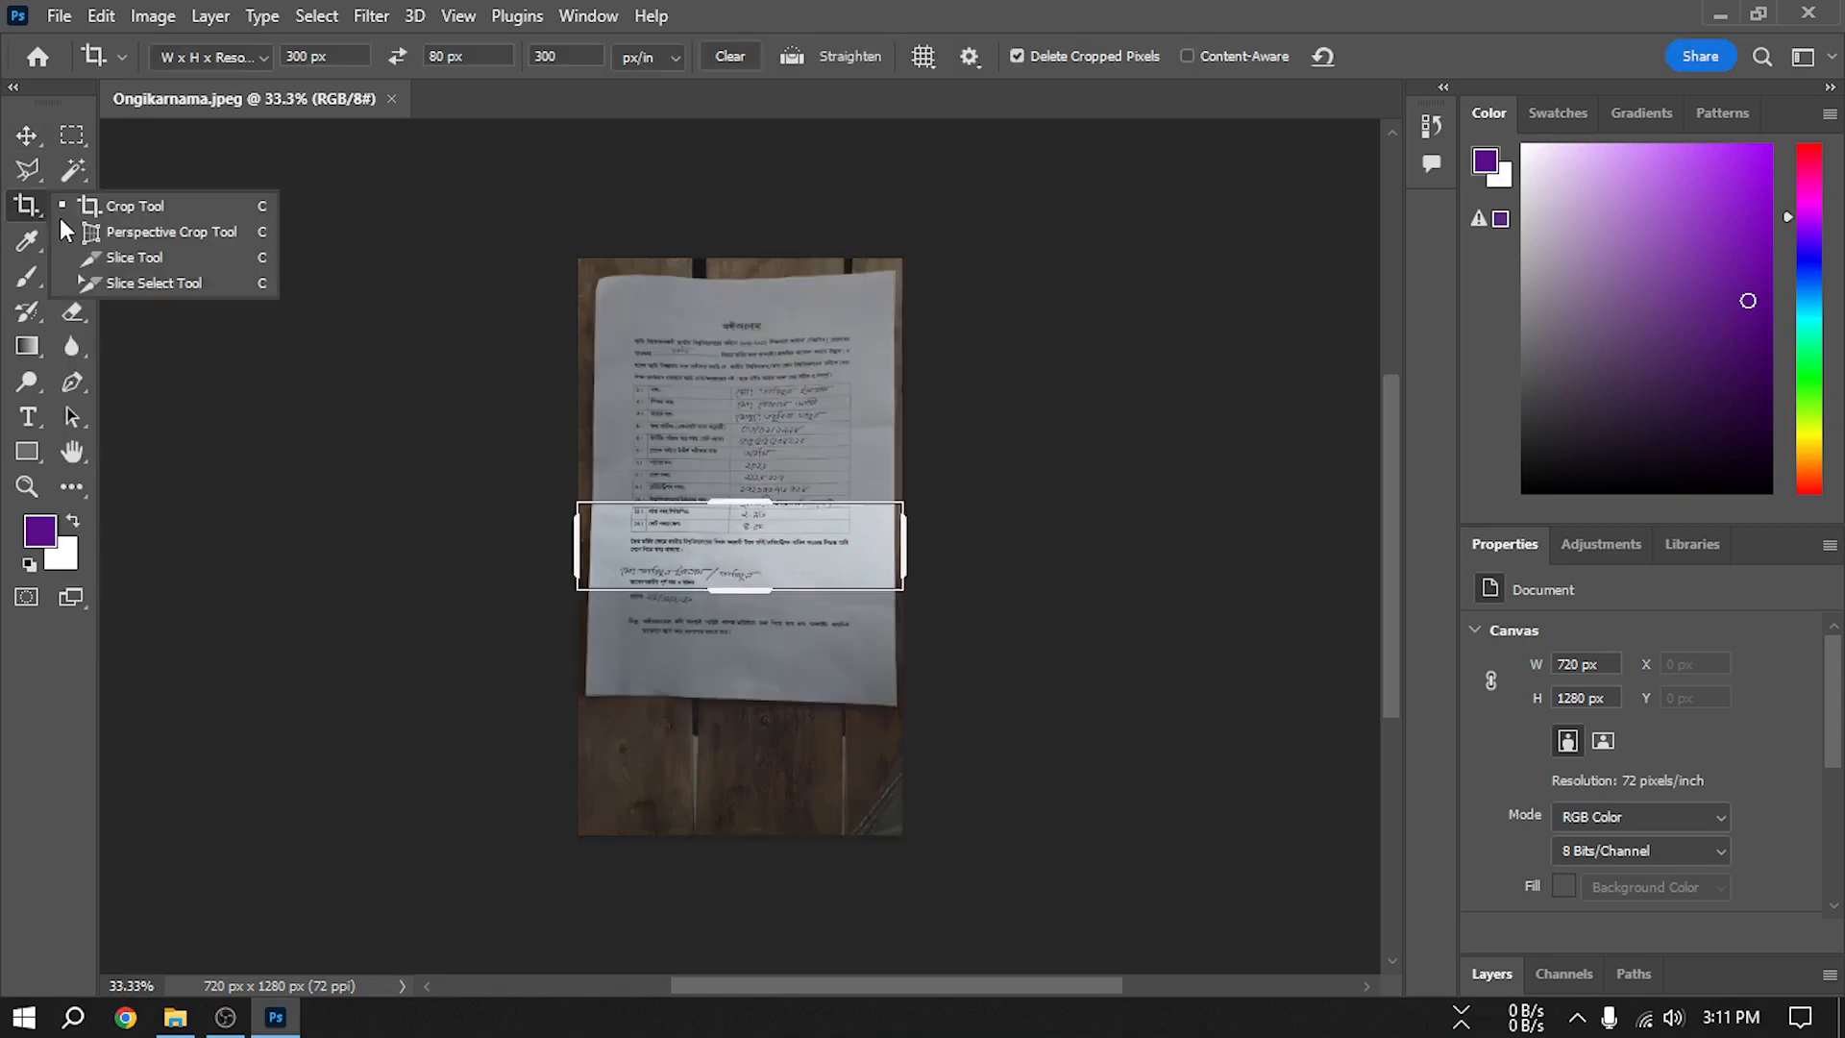
pyautogui.click(125, 231)
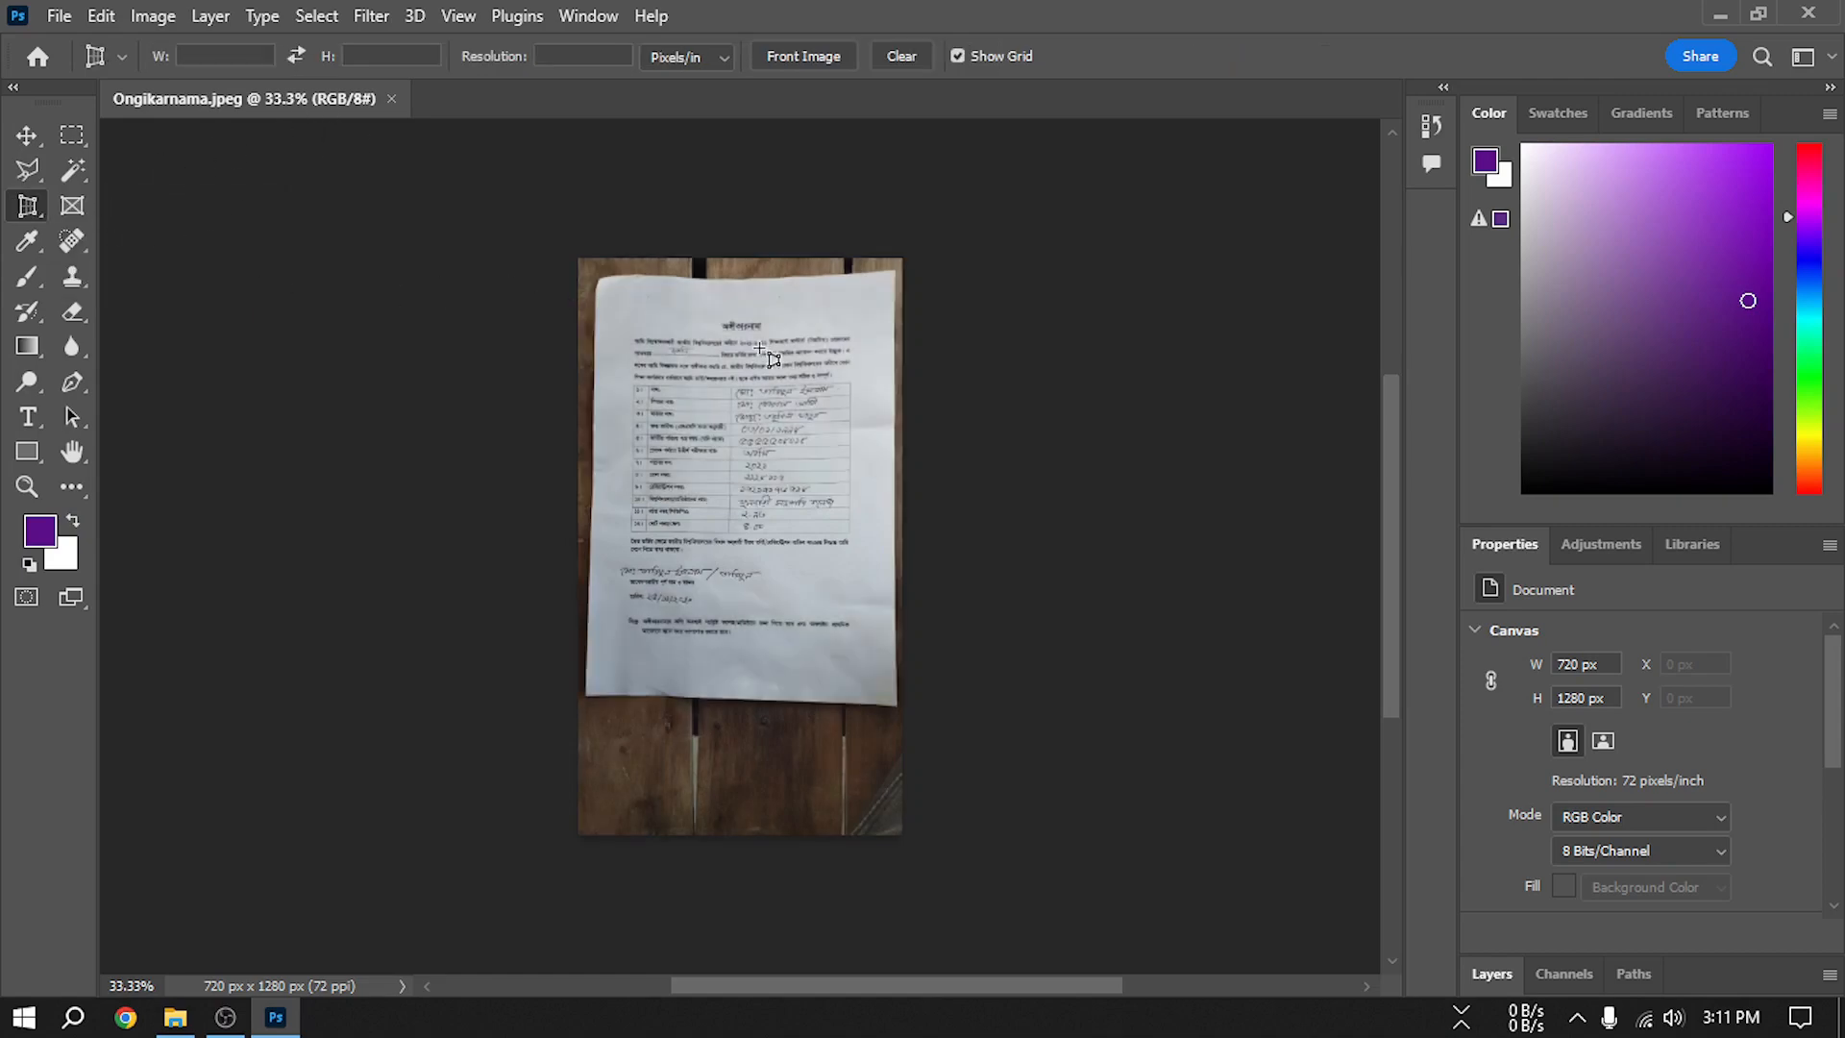
pyautogui.scroll(5, 817, 404)
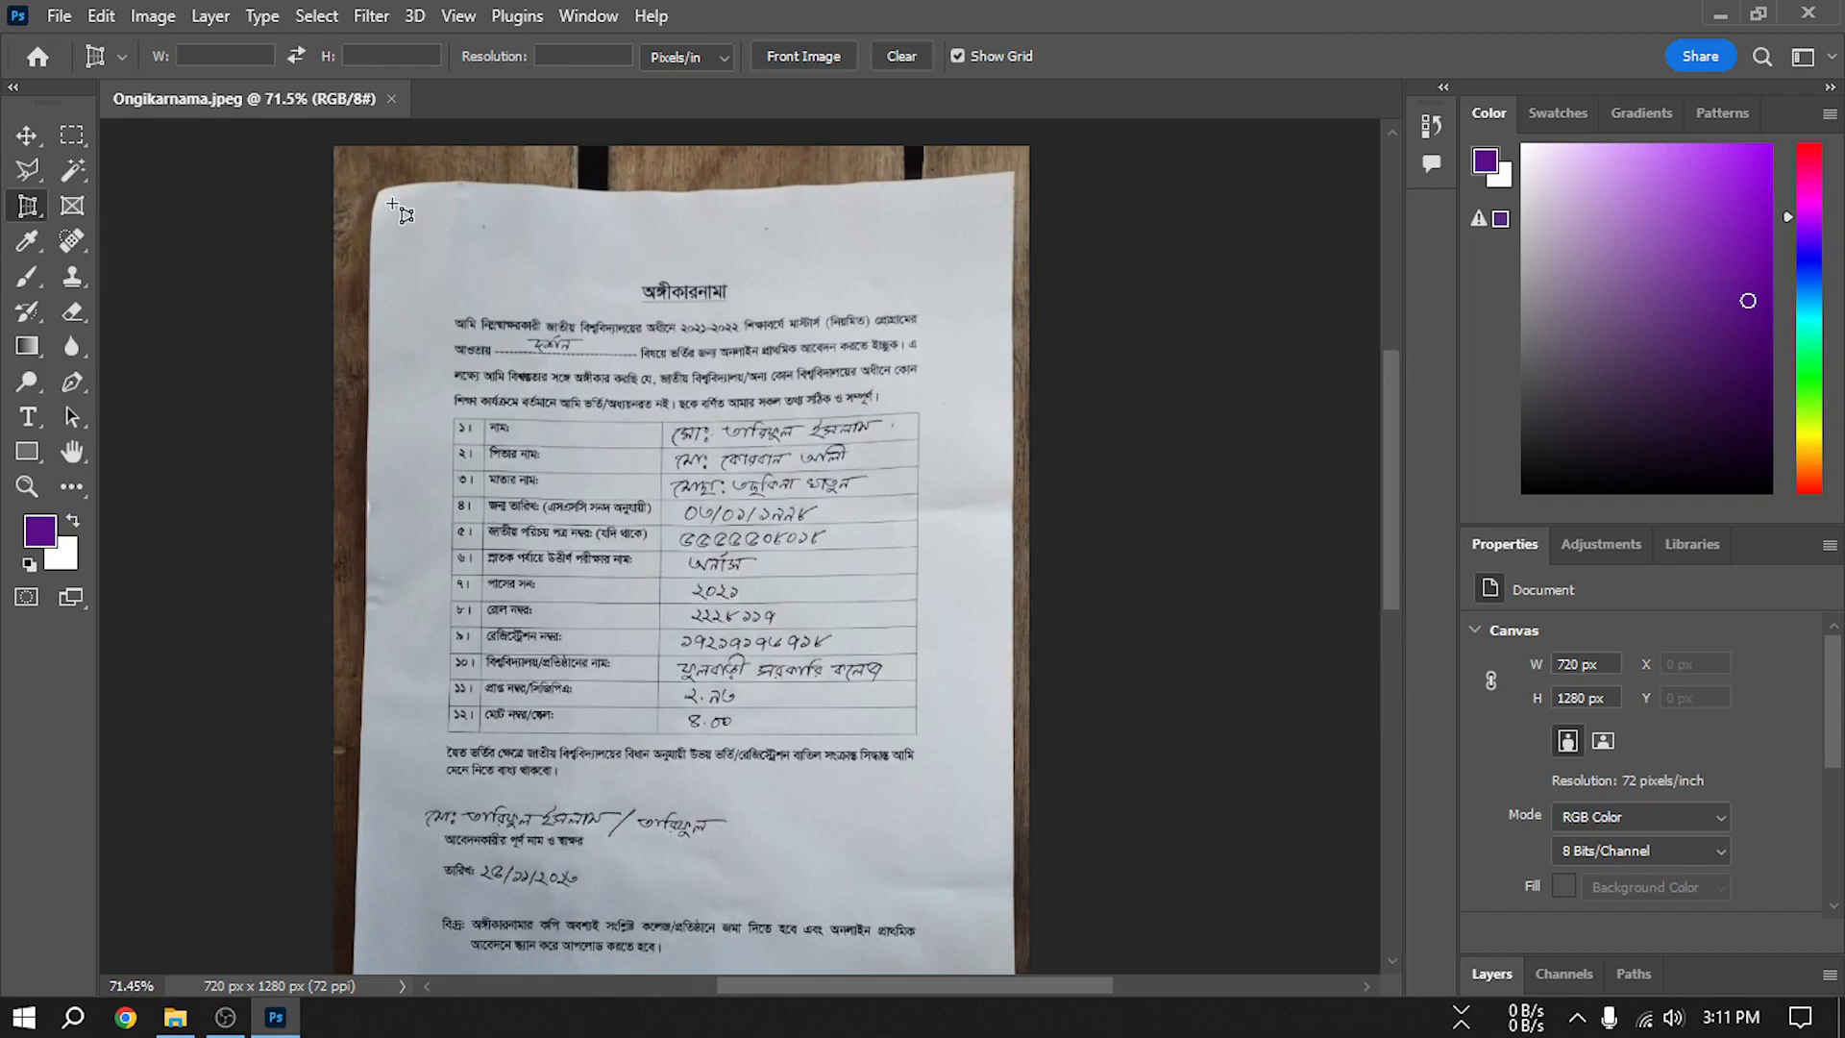
pyautogui.click(390, 202)
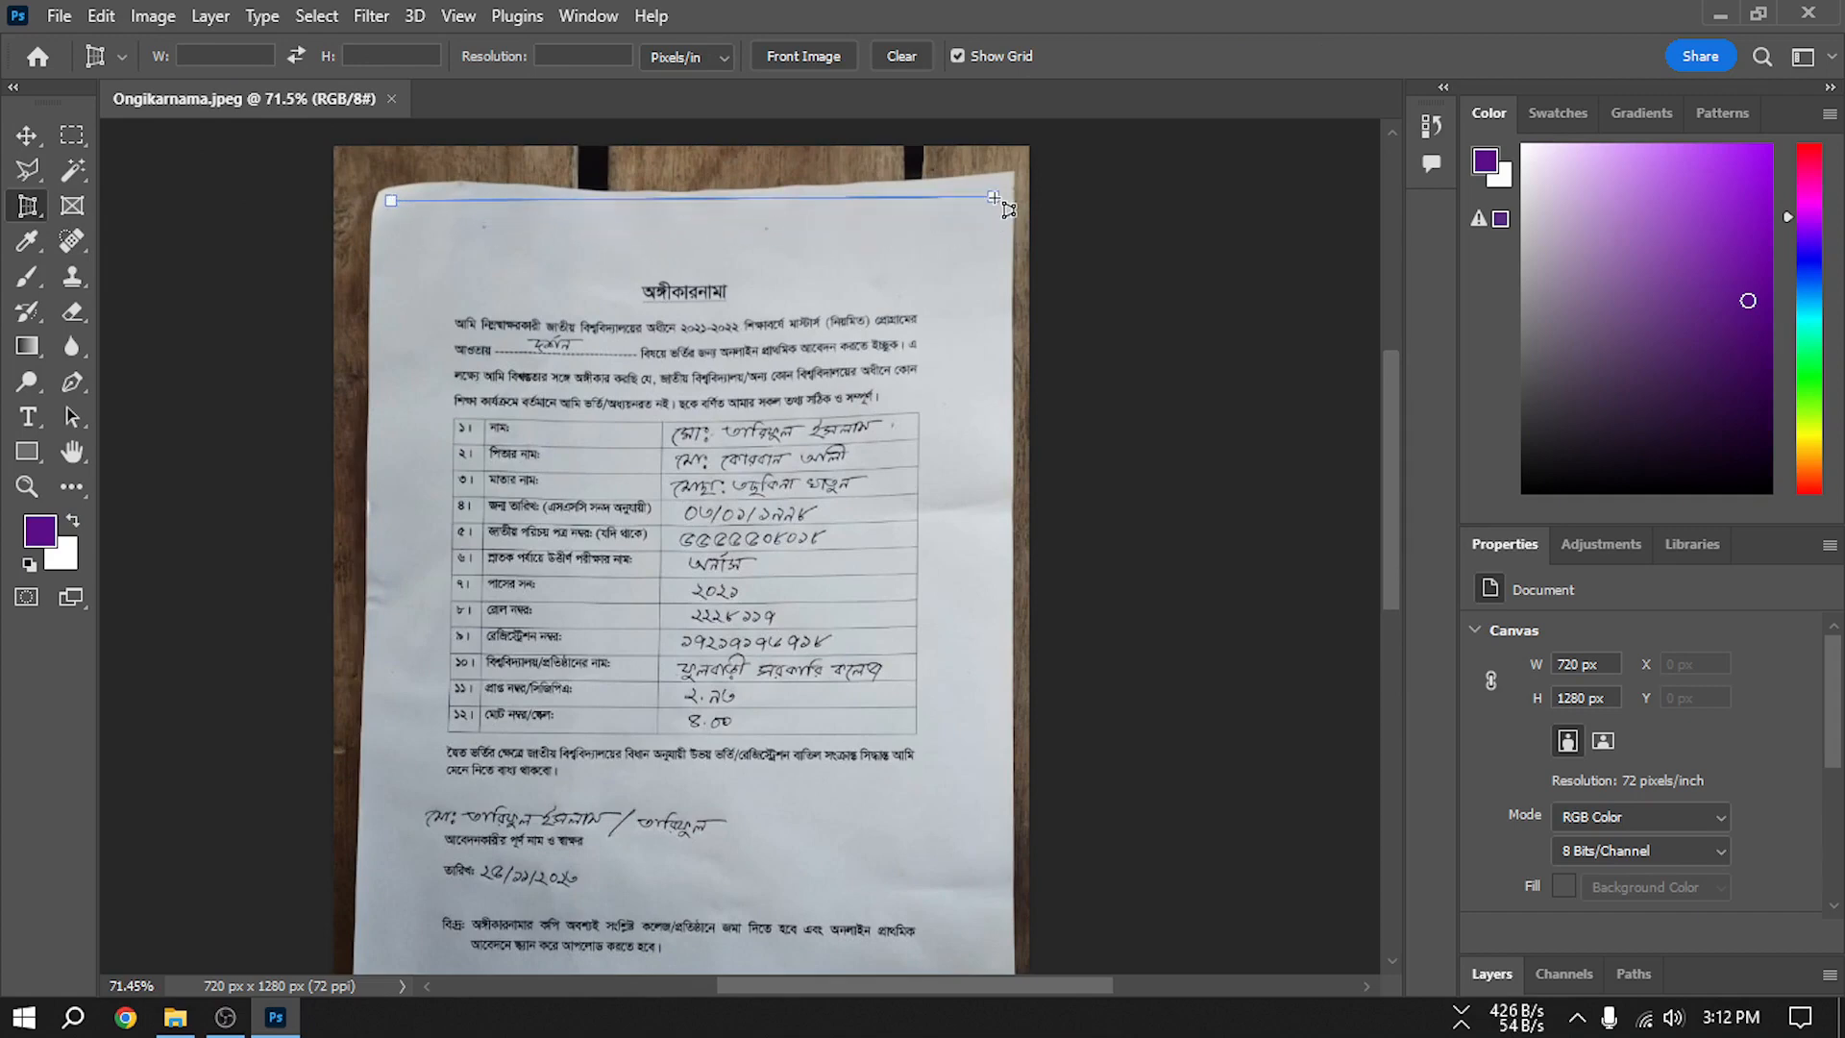
pyautogui.click(995, 197)
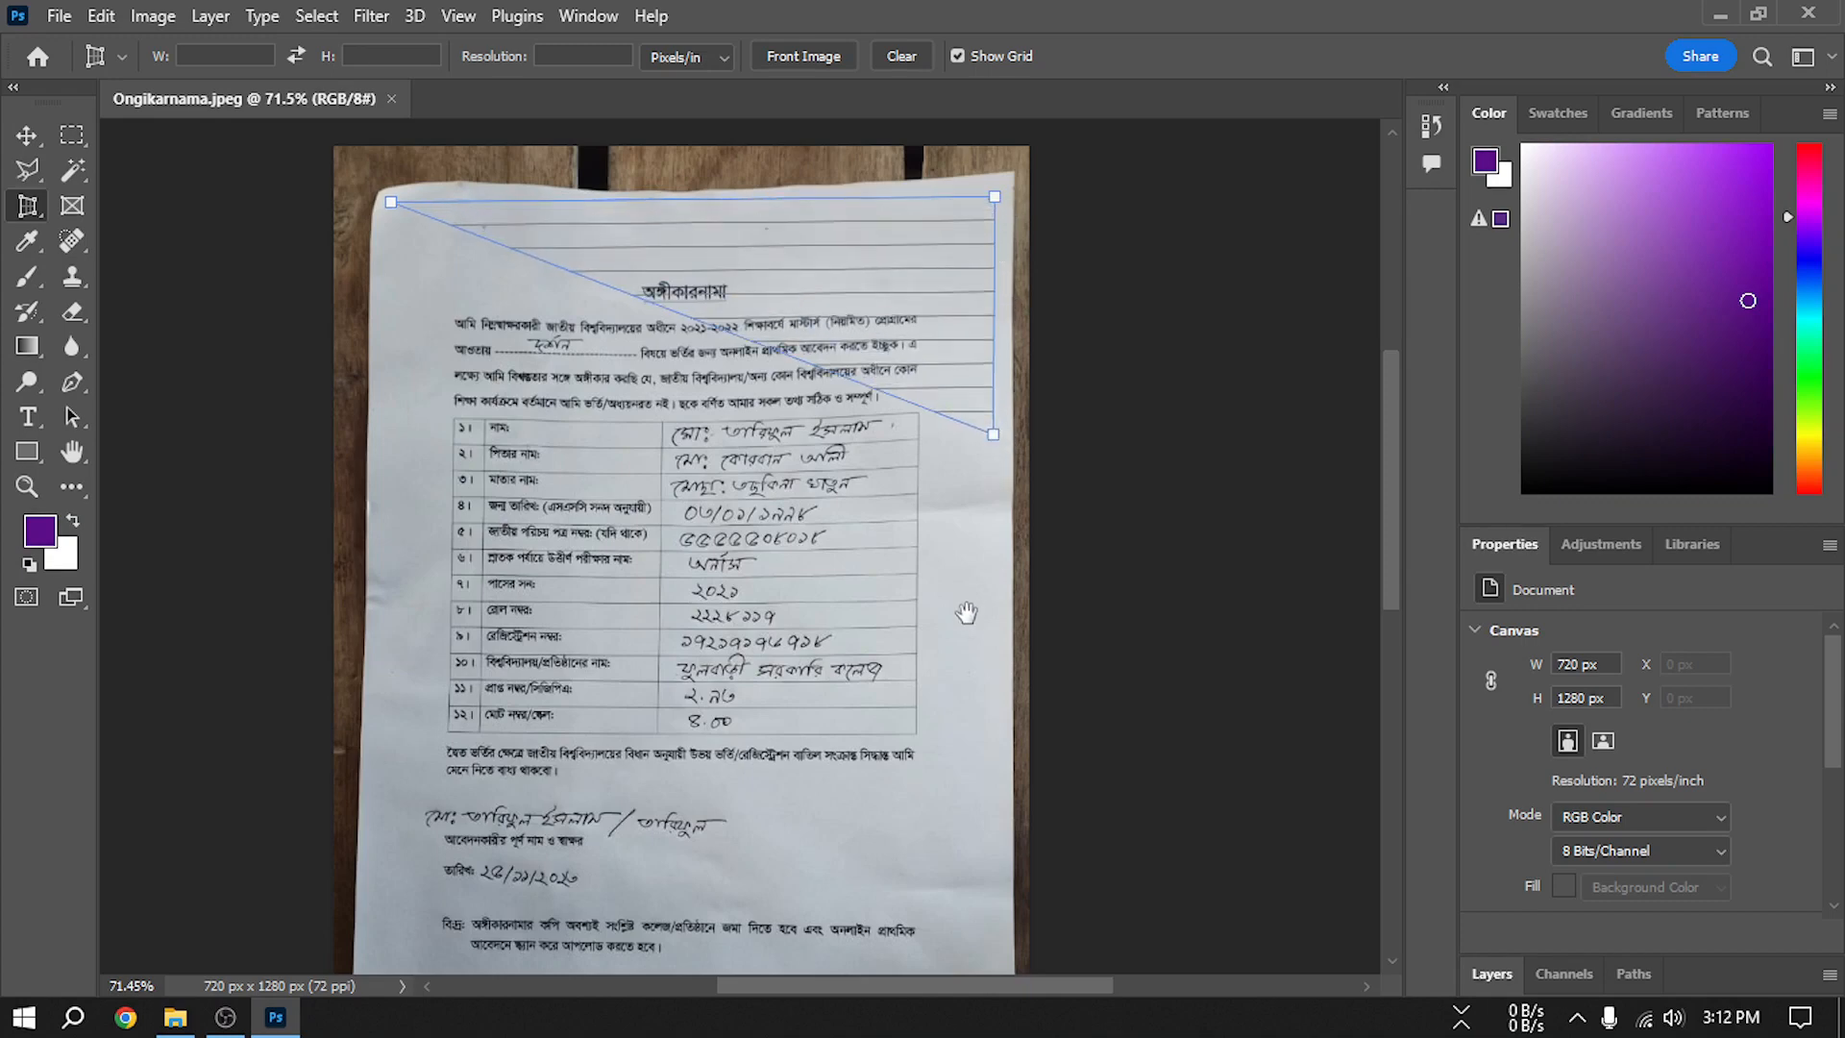
pyautogui.scroll(-3, 964, 616)
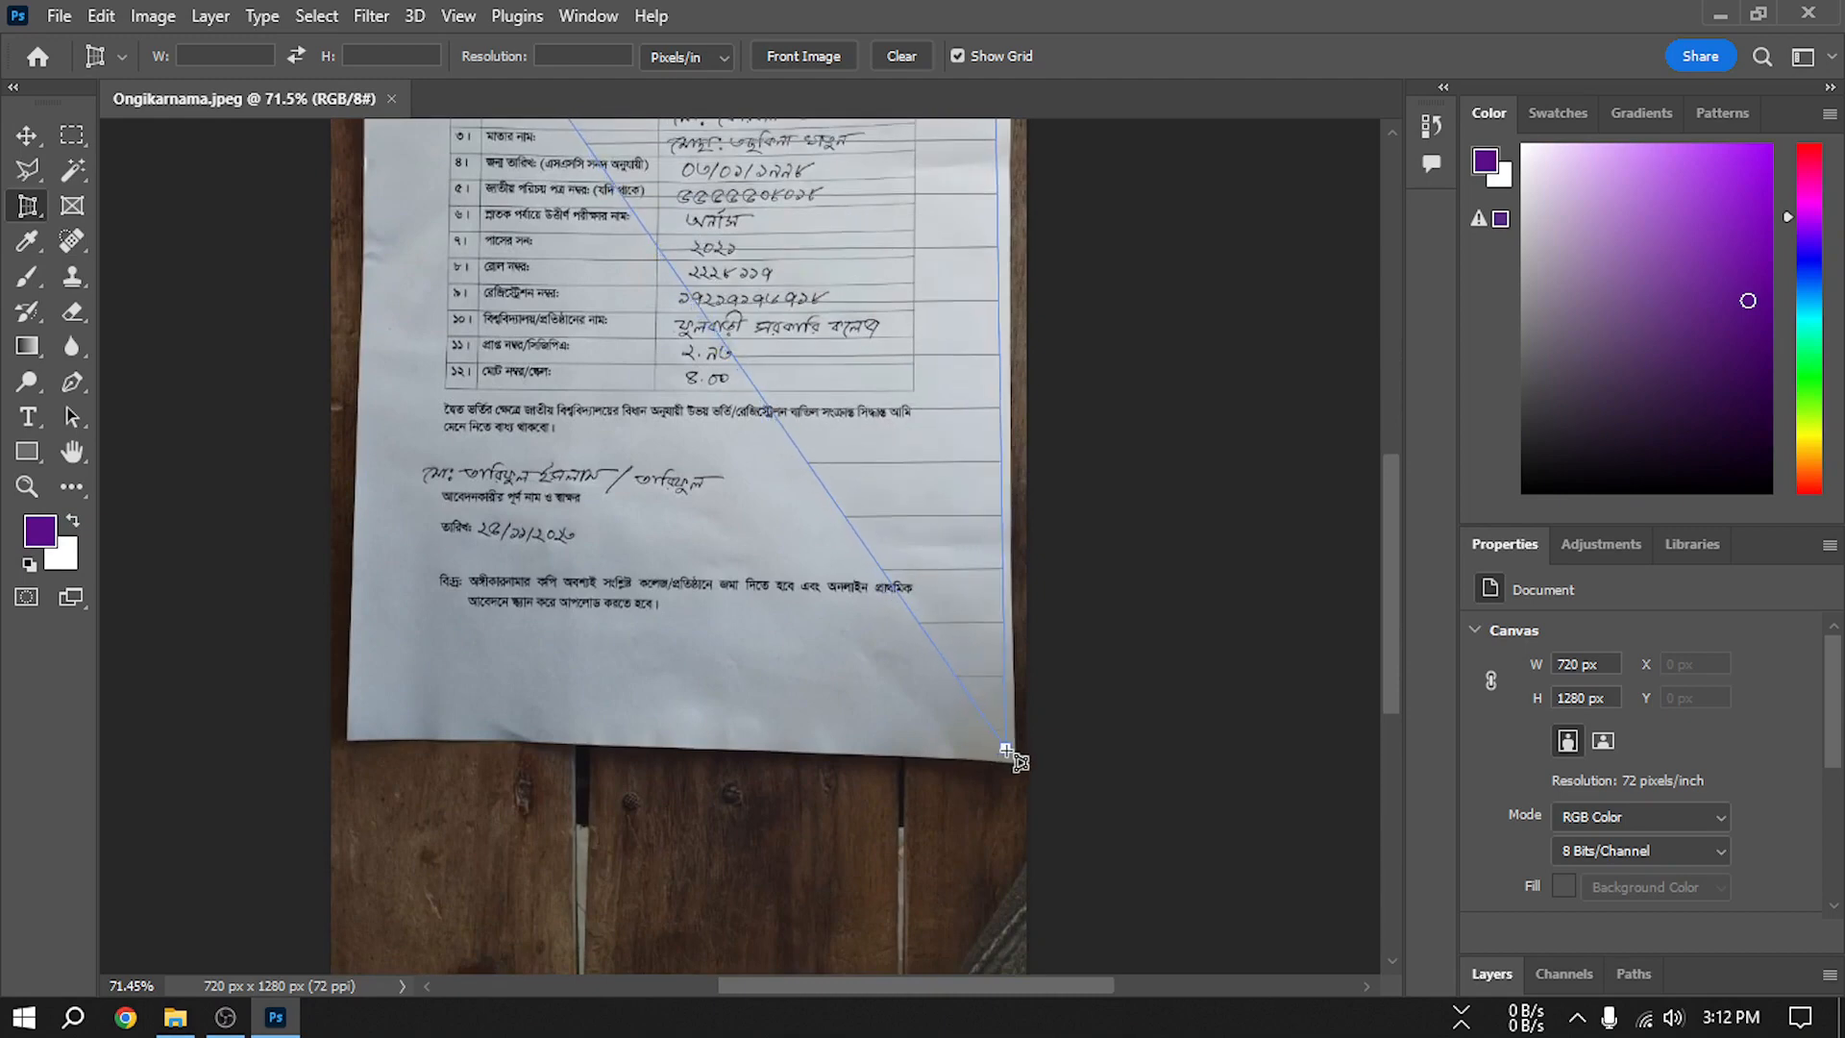
pyautogui.click(1006, 749)
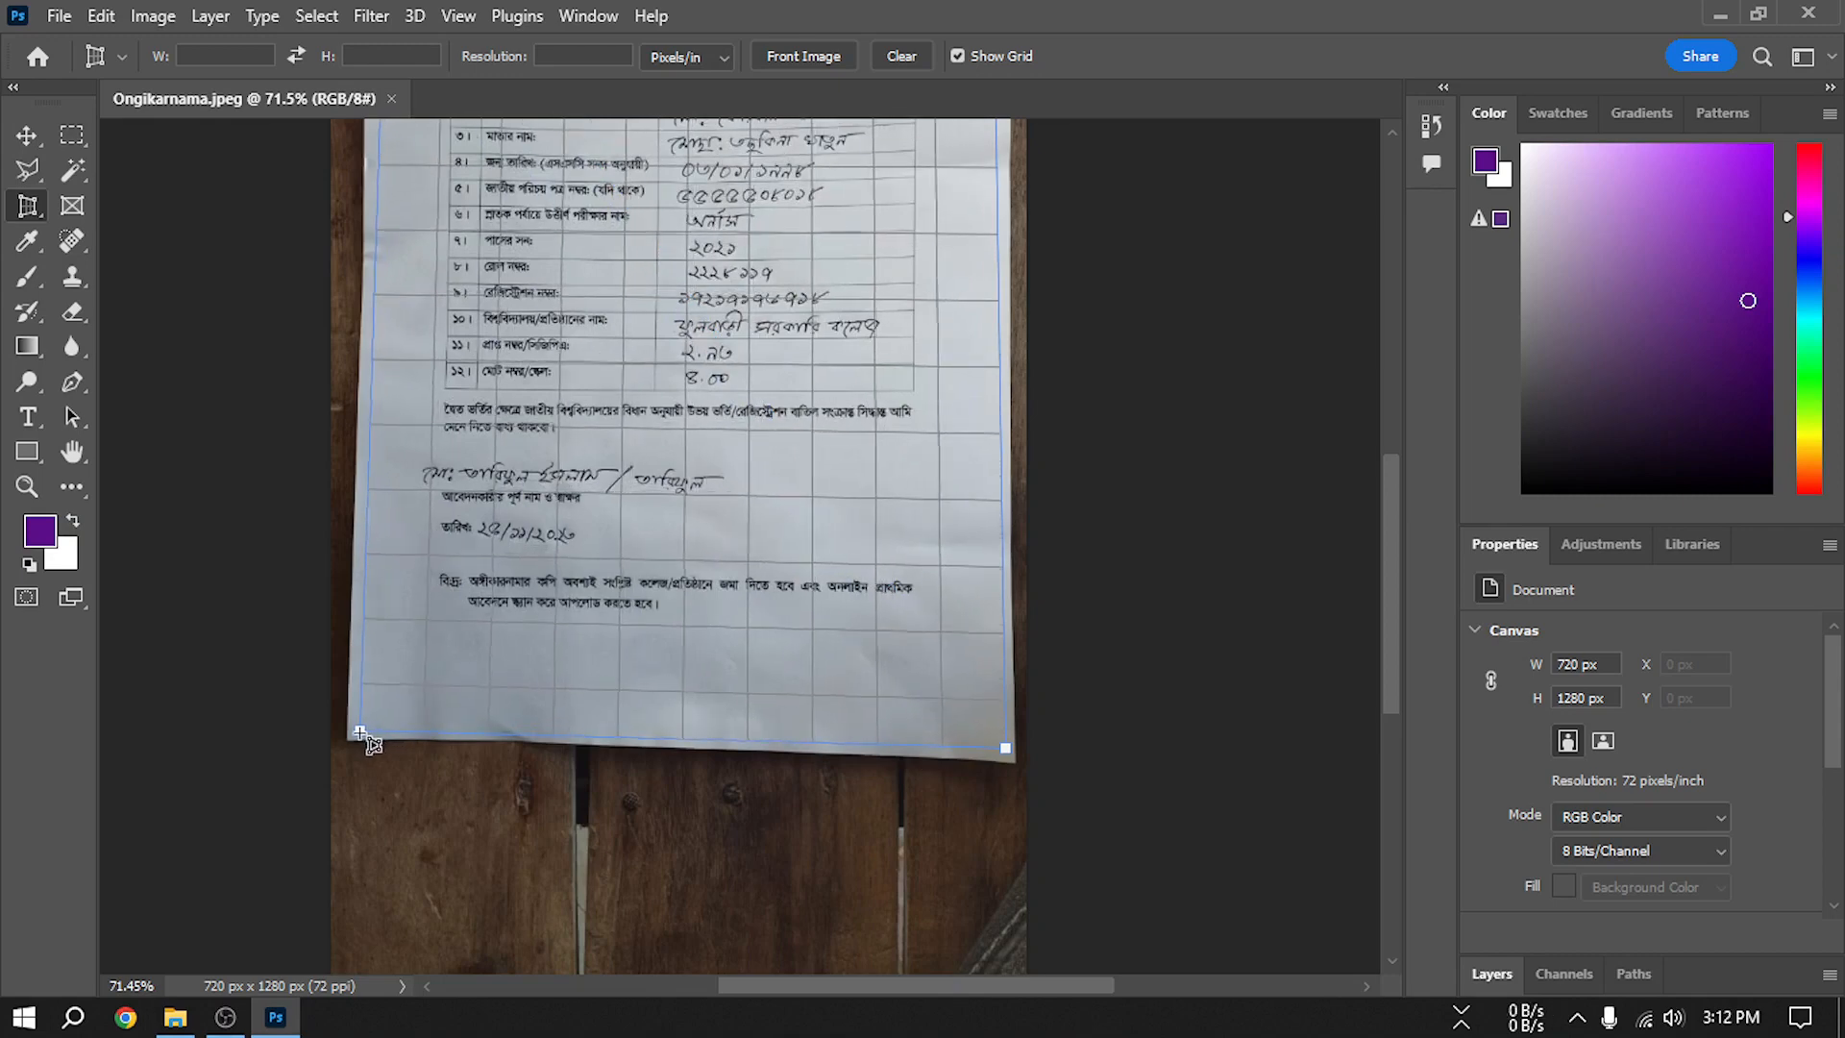
pyautogui.click(360, 732)
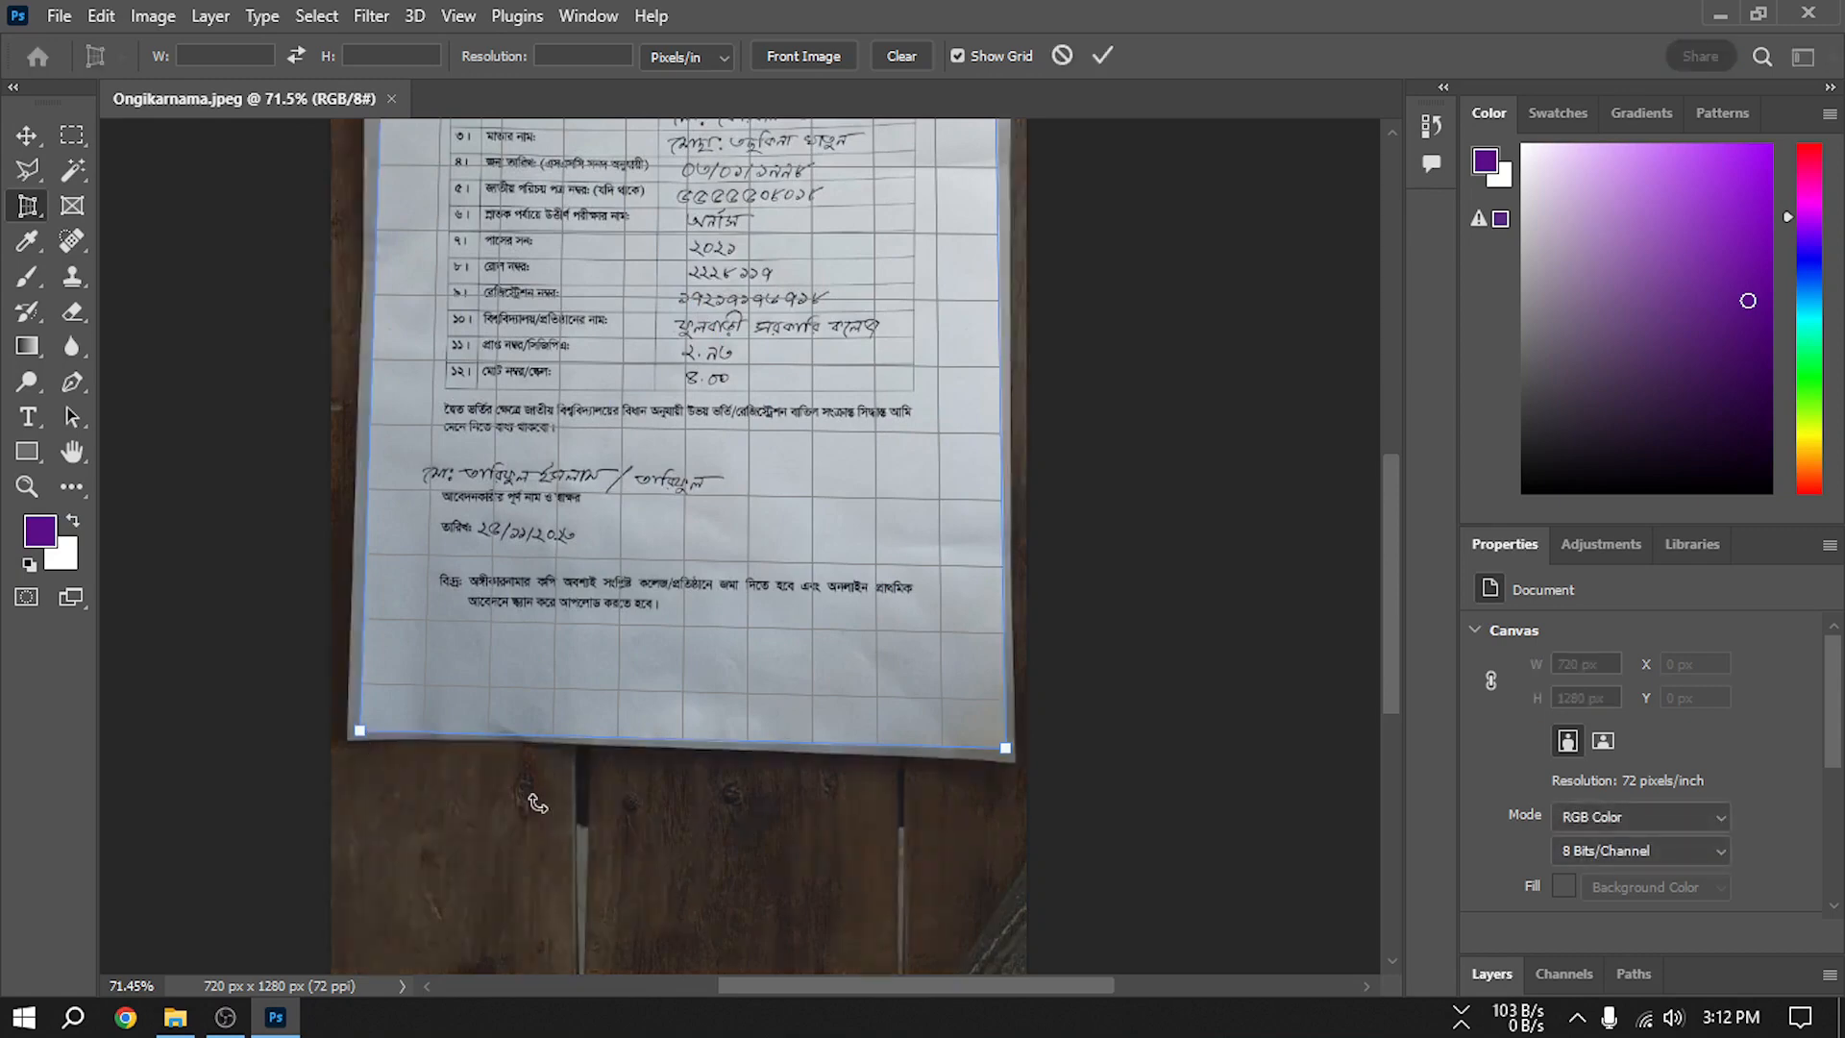
pyautogui.scroll(-6, 538, 811)
pyautogui.scroll(2, 621, 518)
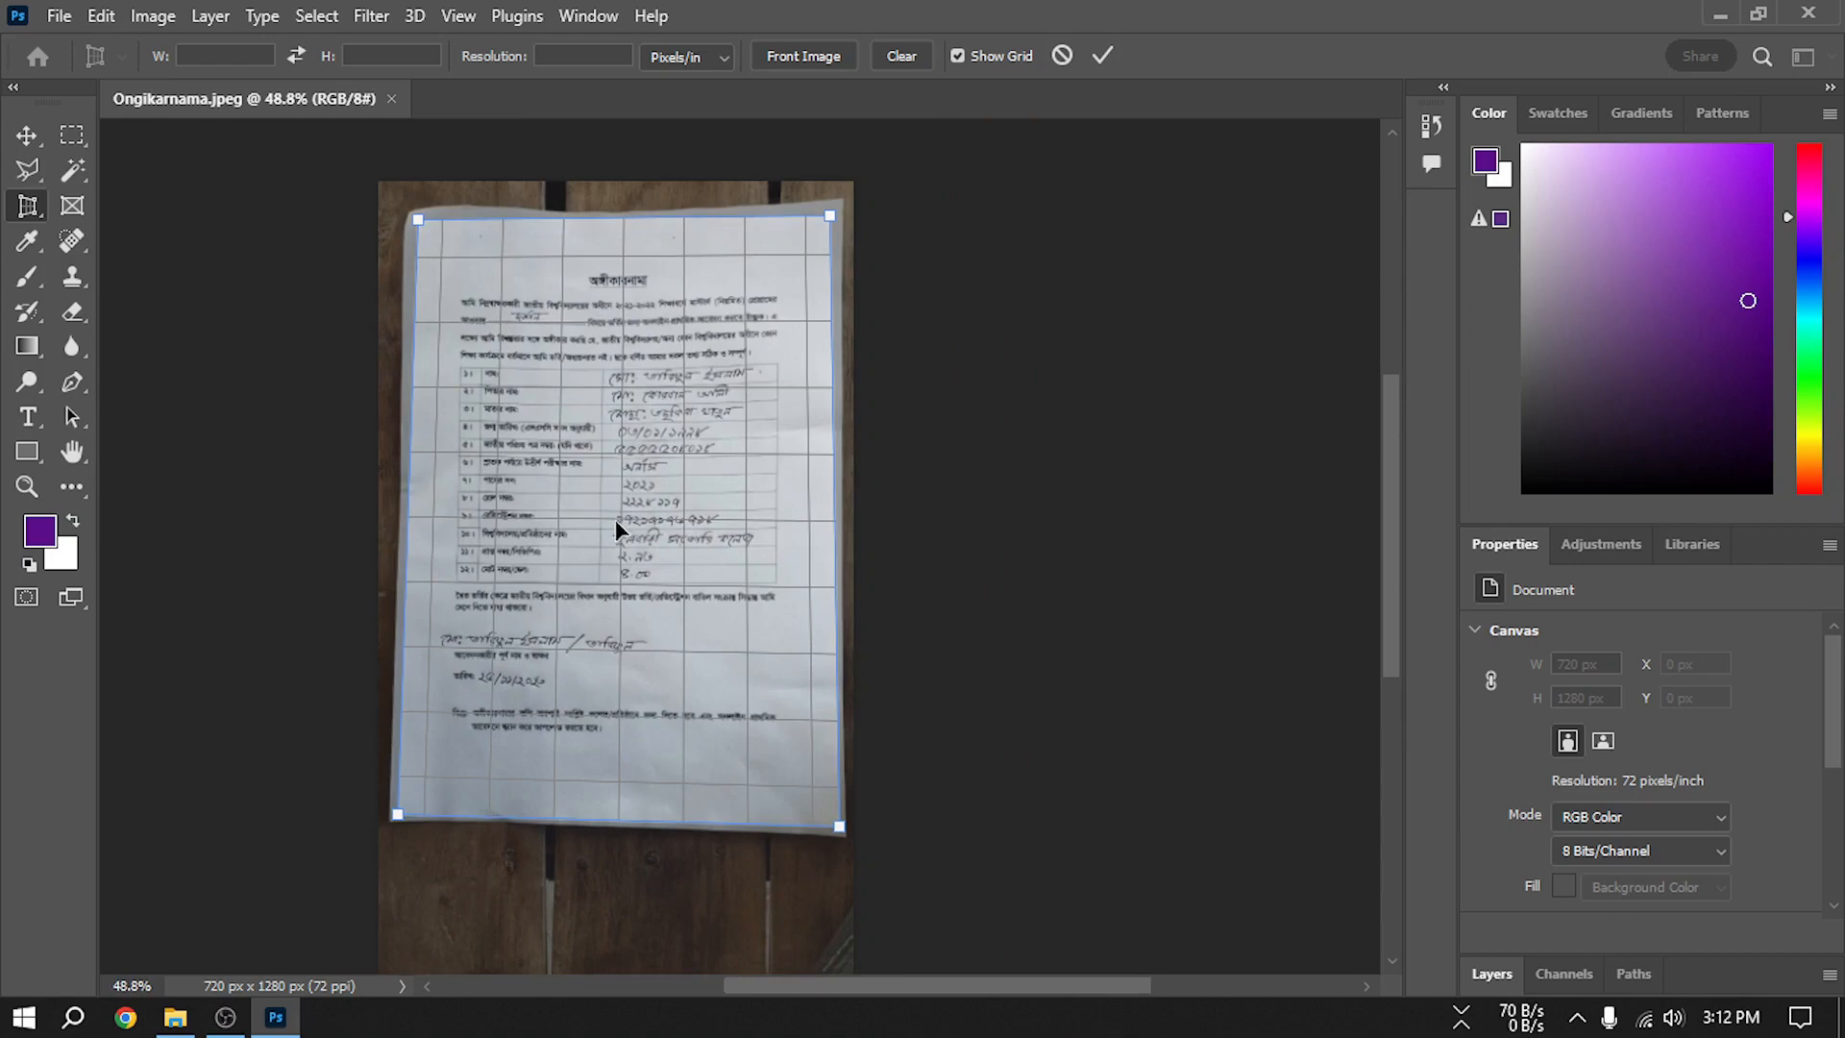
pyautogui.press('Return')
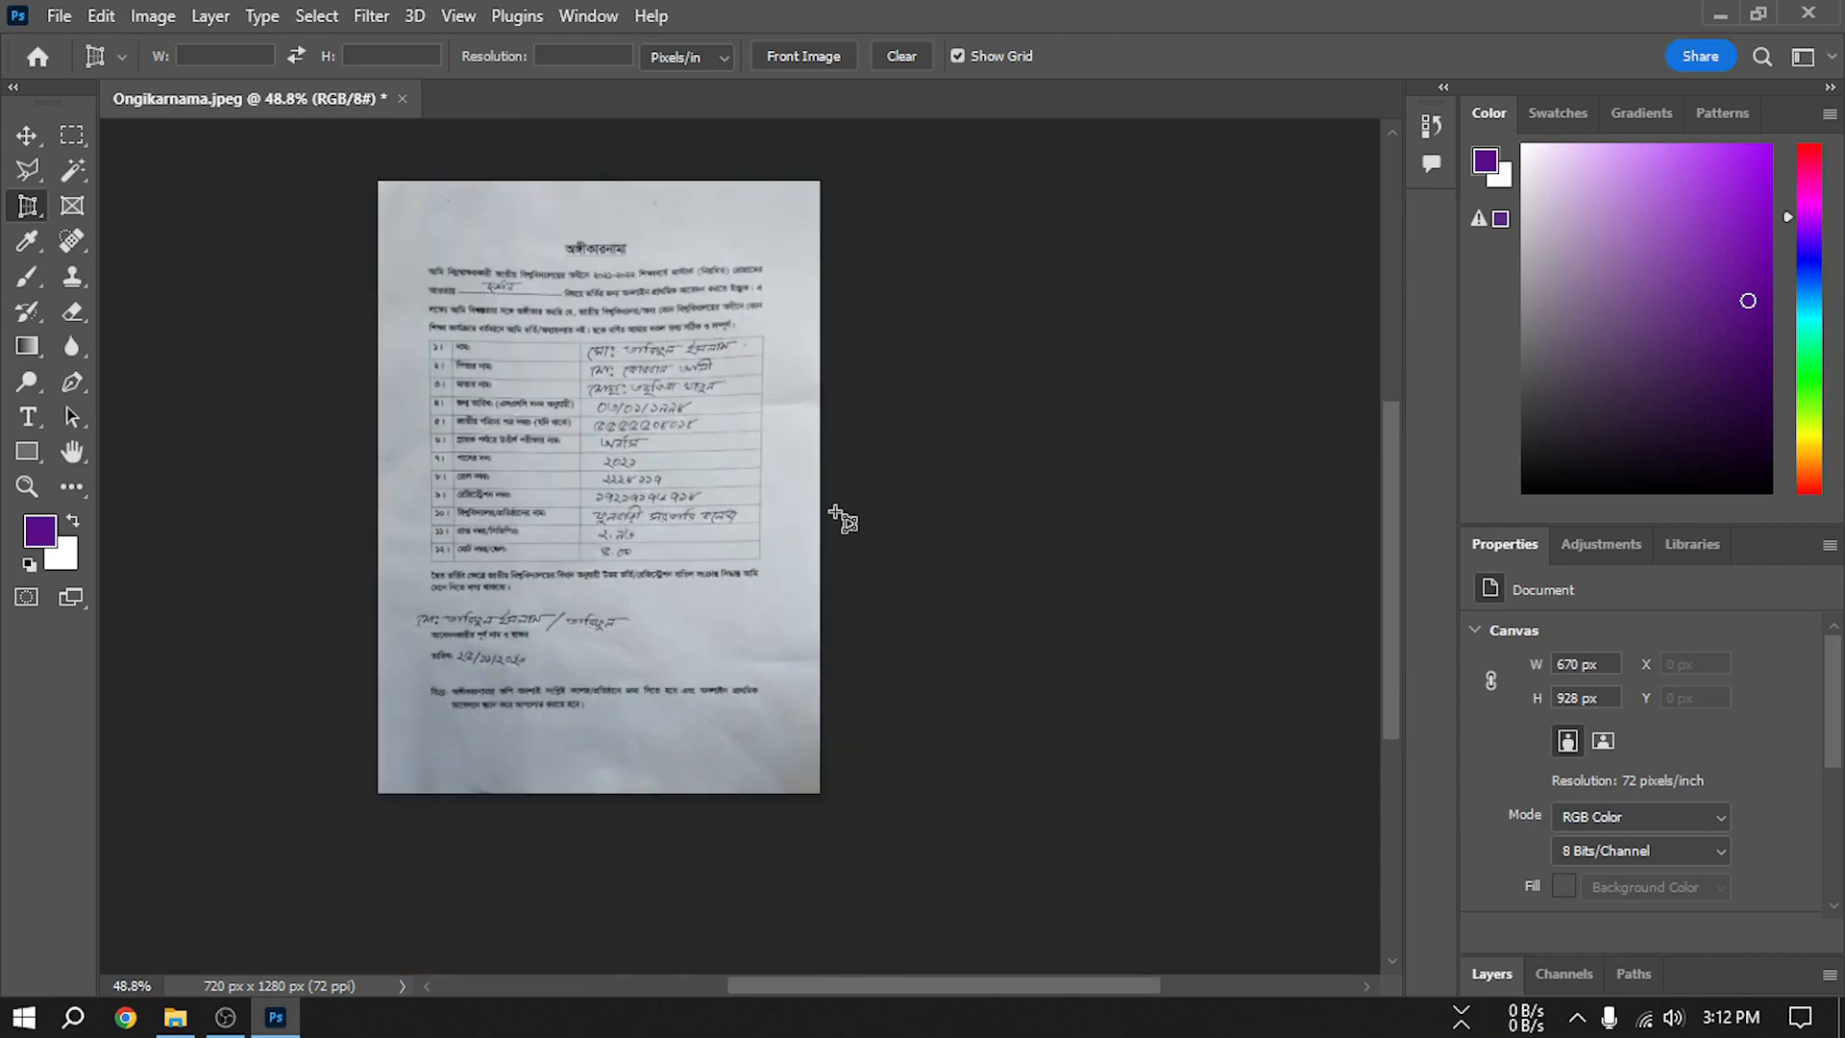
pyautogui.click(29, 134)
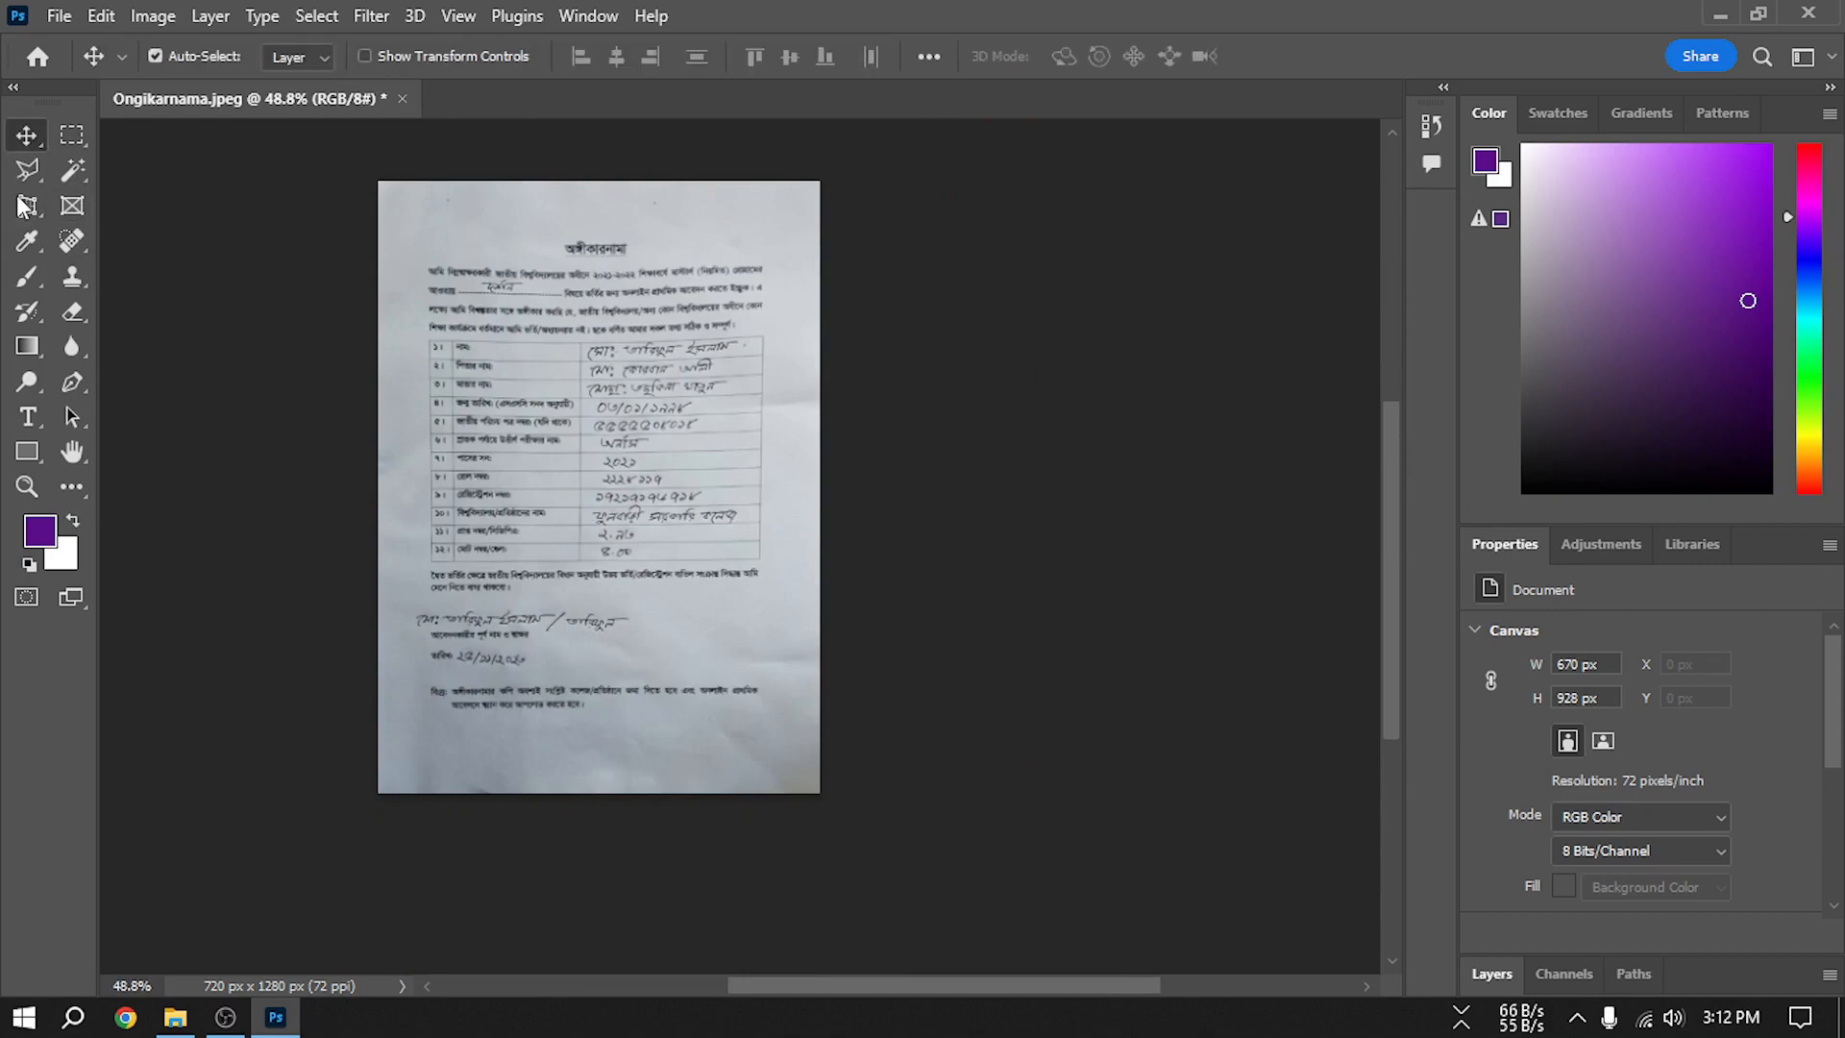
# Switch to Chrome and search Google for "a4 paper size in pixels"
pyautogui.click(125, 1017)
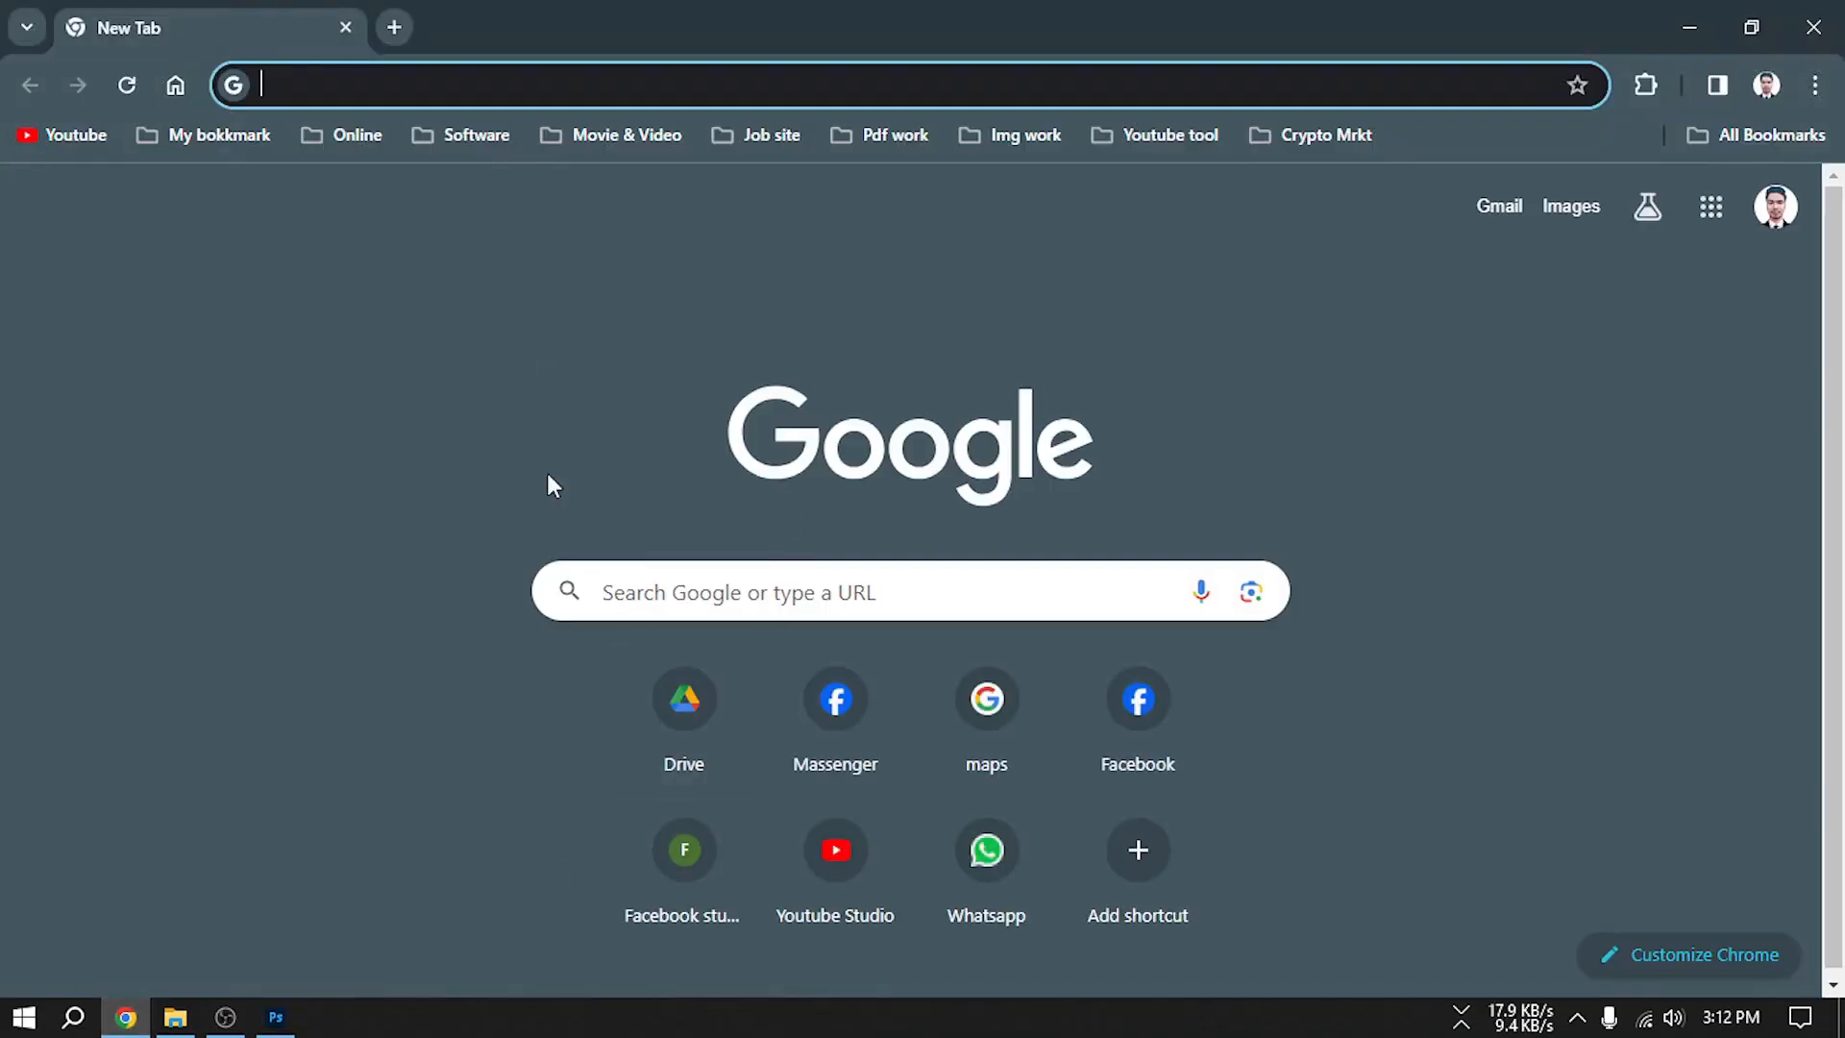
pyautogui.click(679, 588)
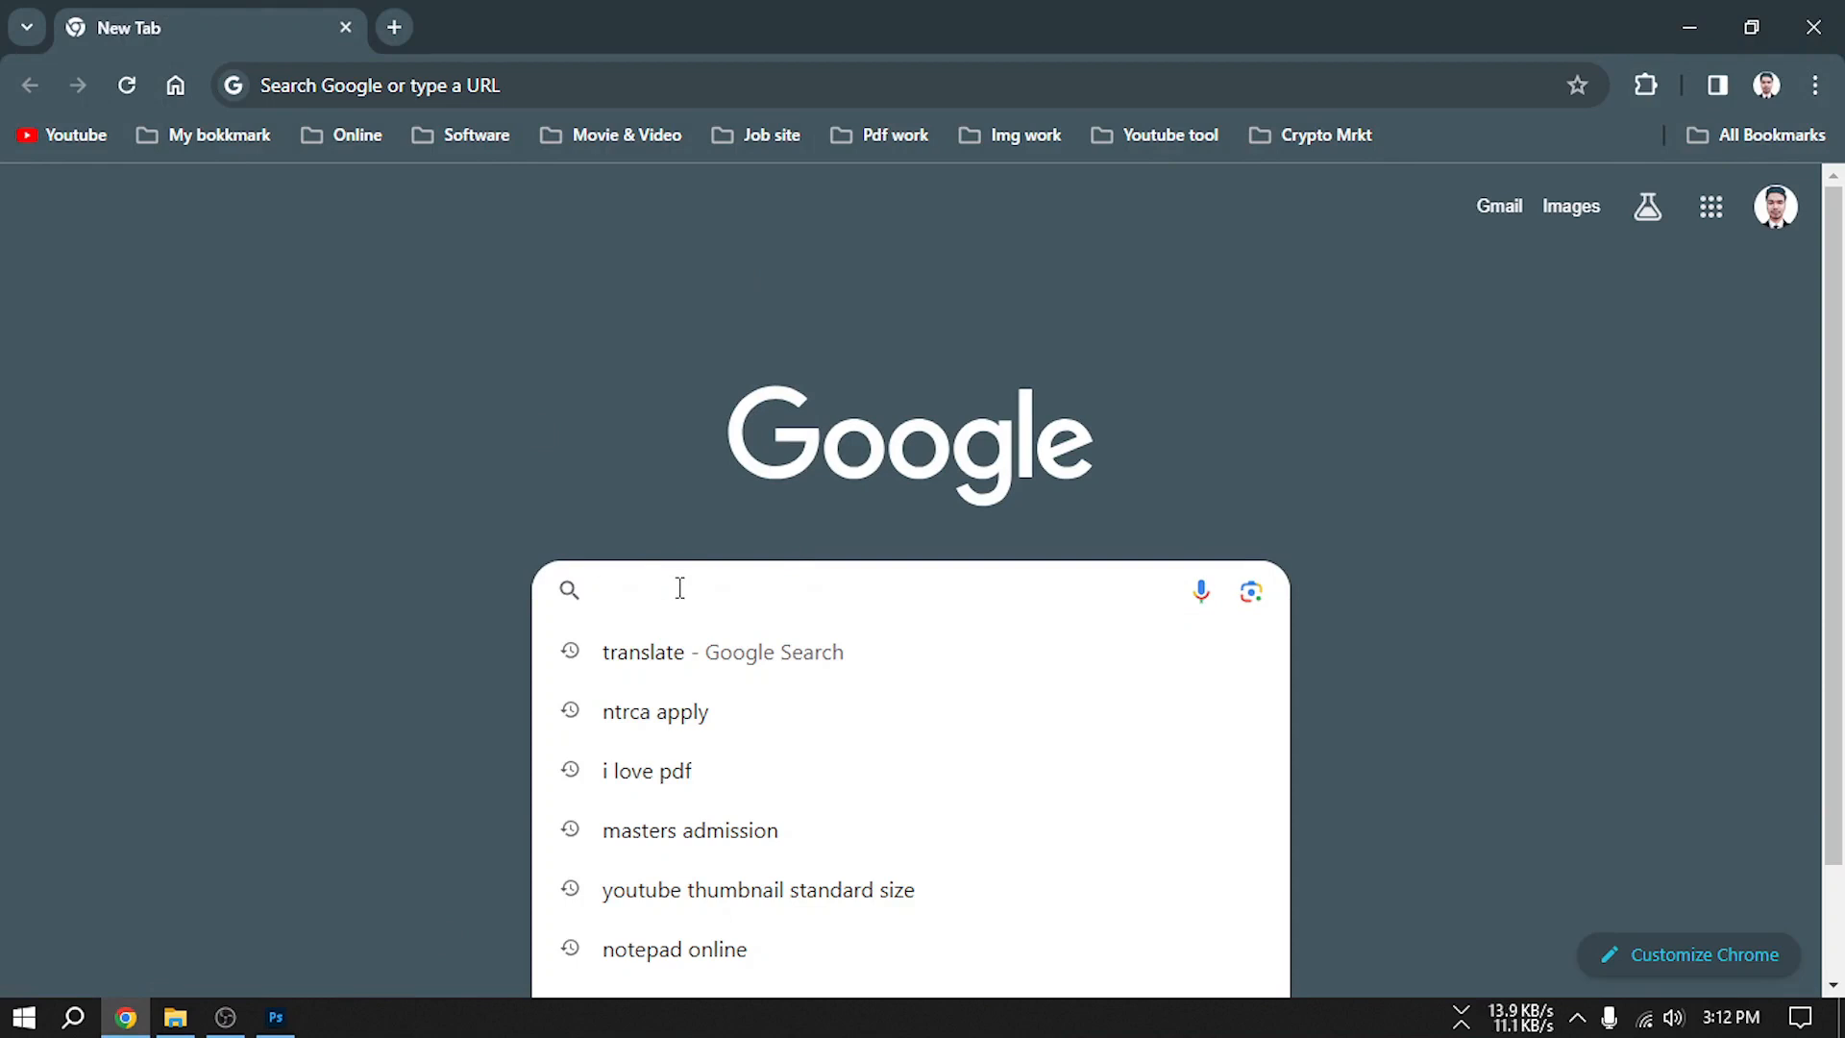
pyautogui.write('A4')
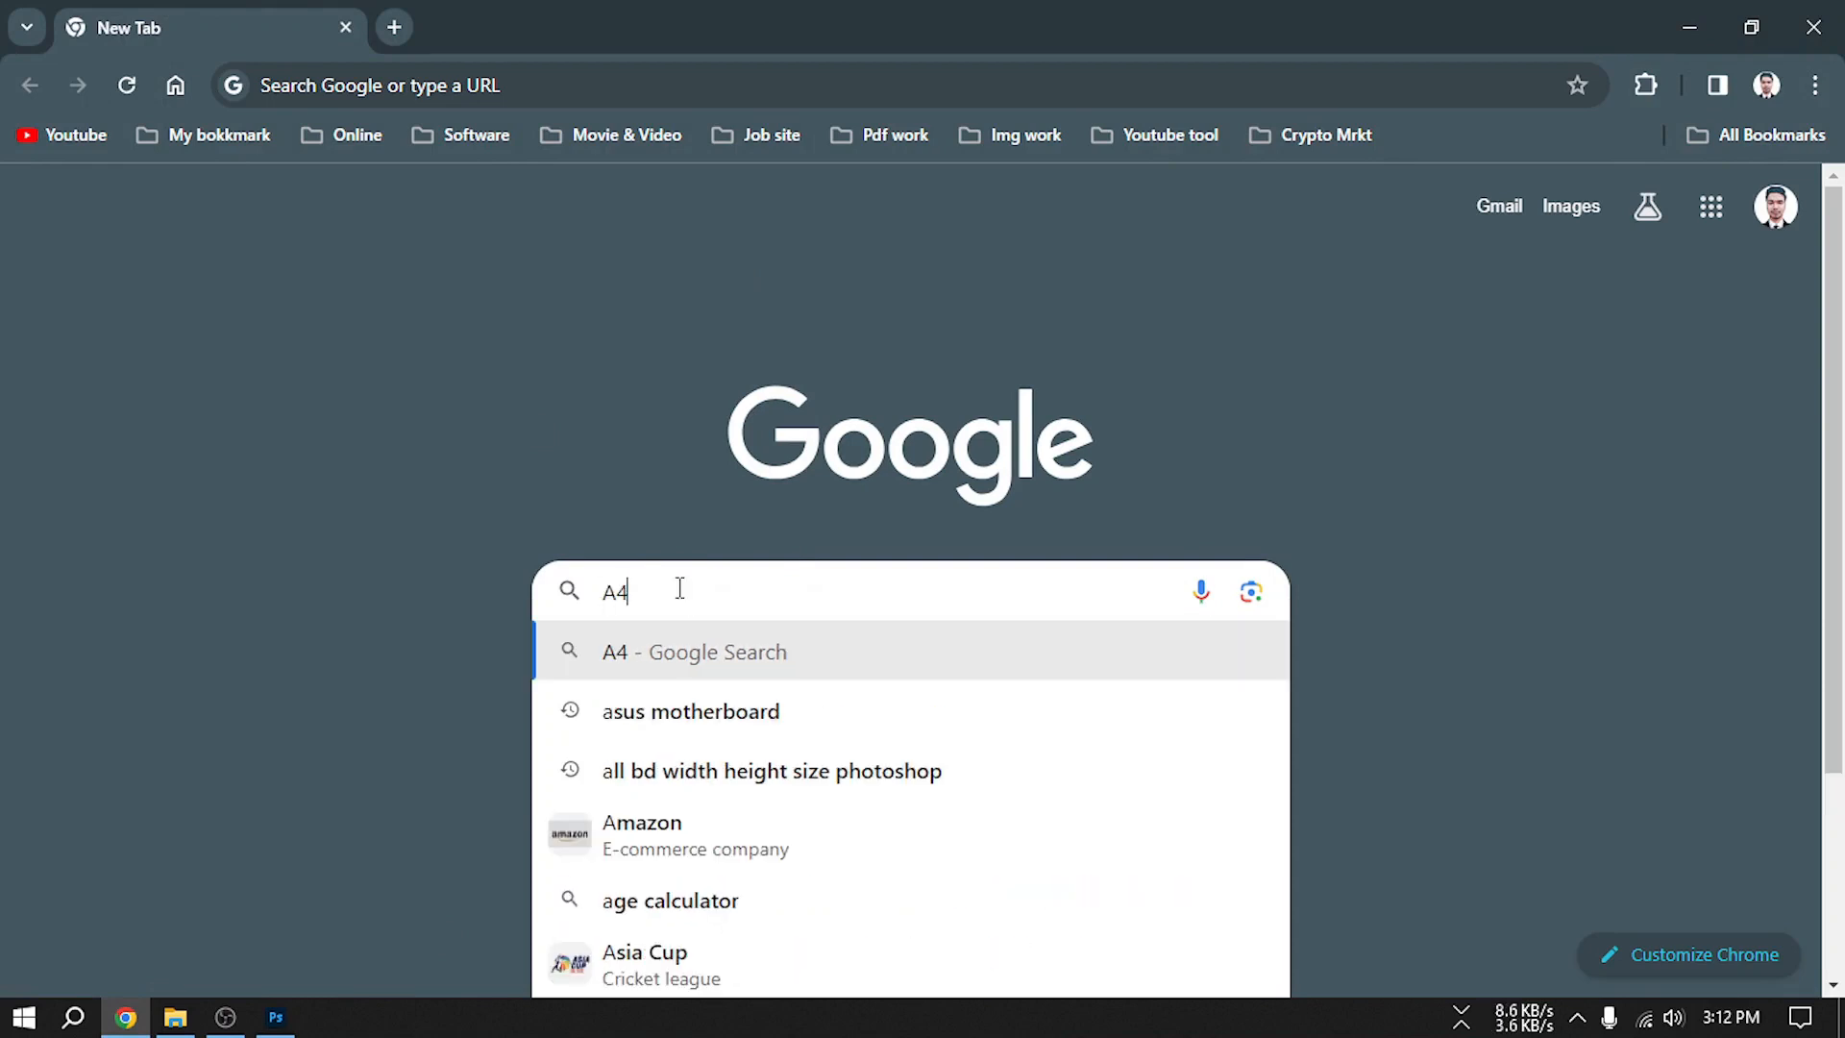
pyautogui.click(732, 728)
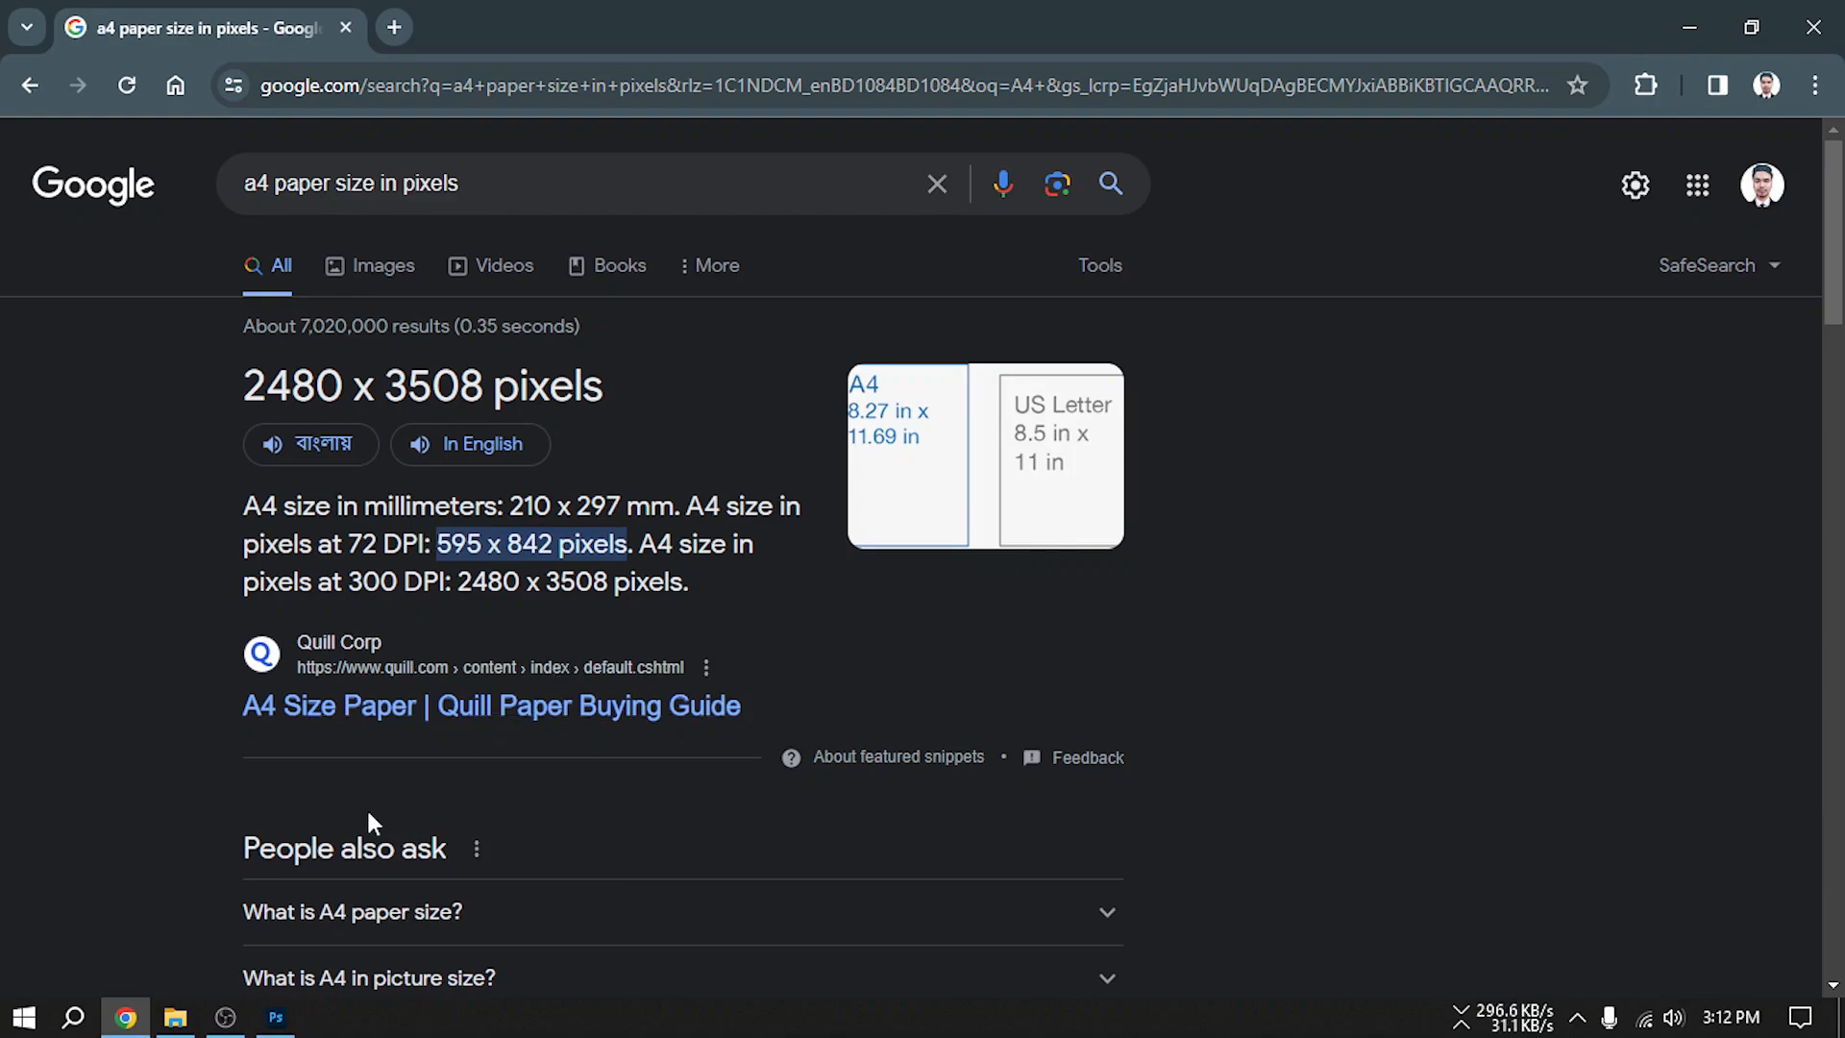
# Return to Photoshop and set the regular Crop Tool's width to 2480 px
pyautogui.click(276, 1016)
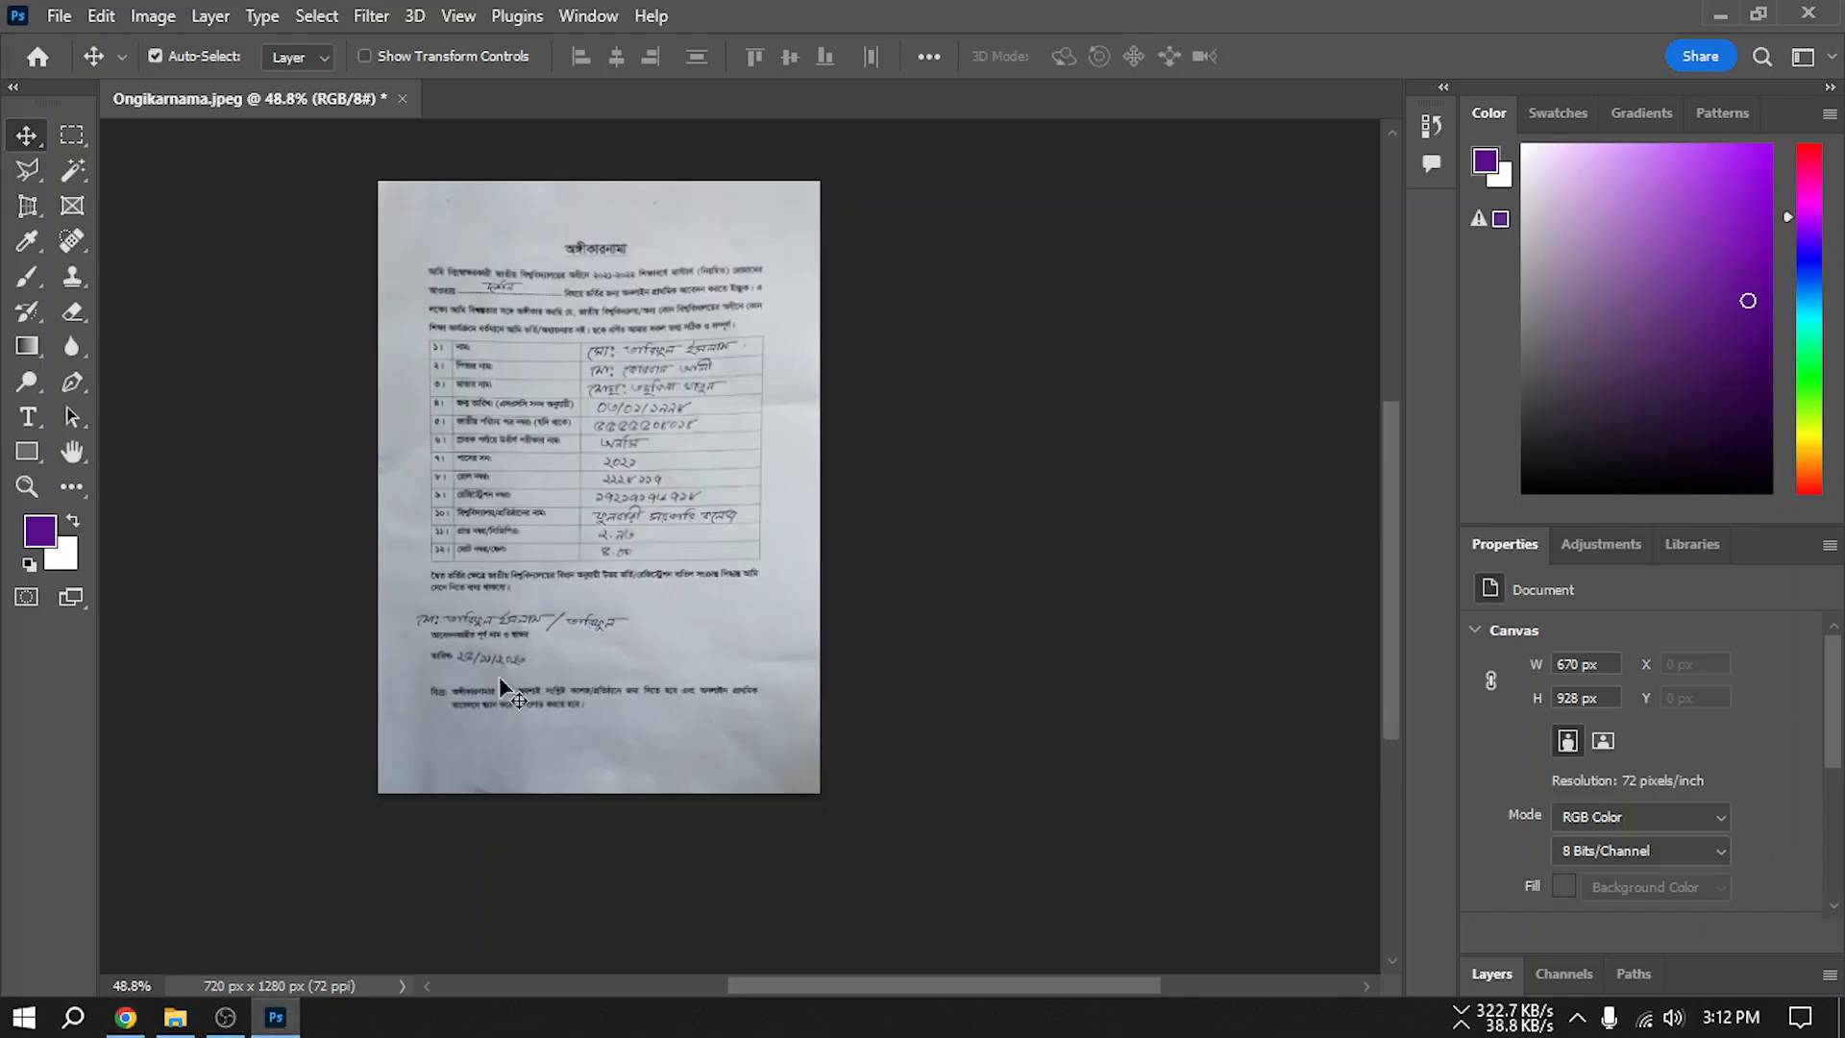
pyautogui.click(28, 206)
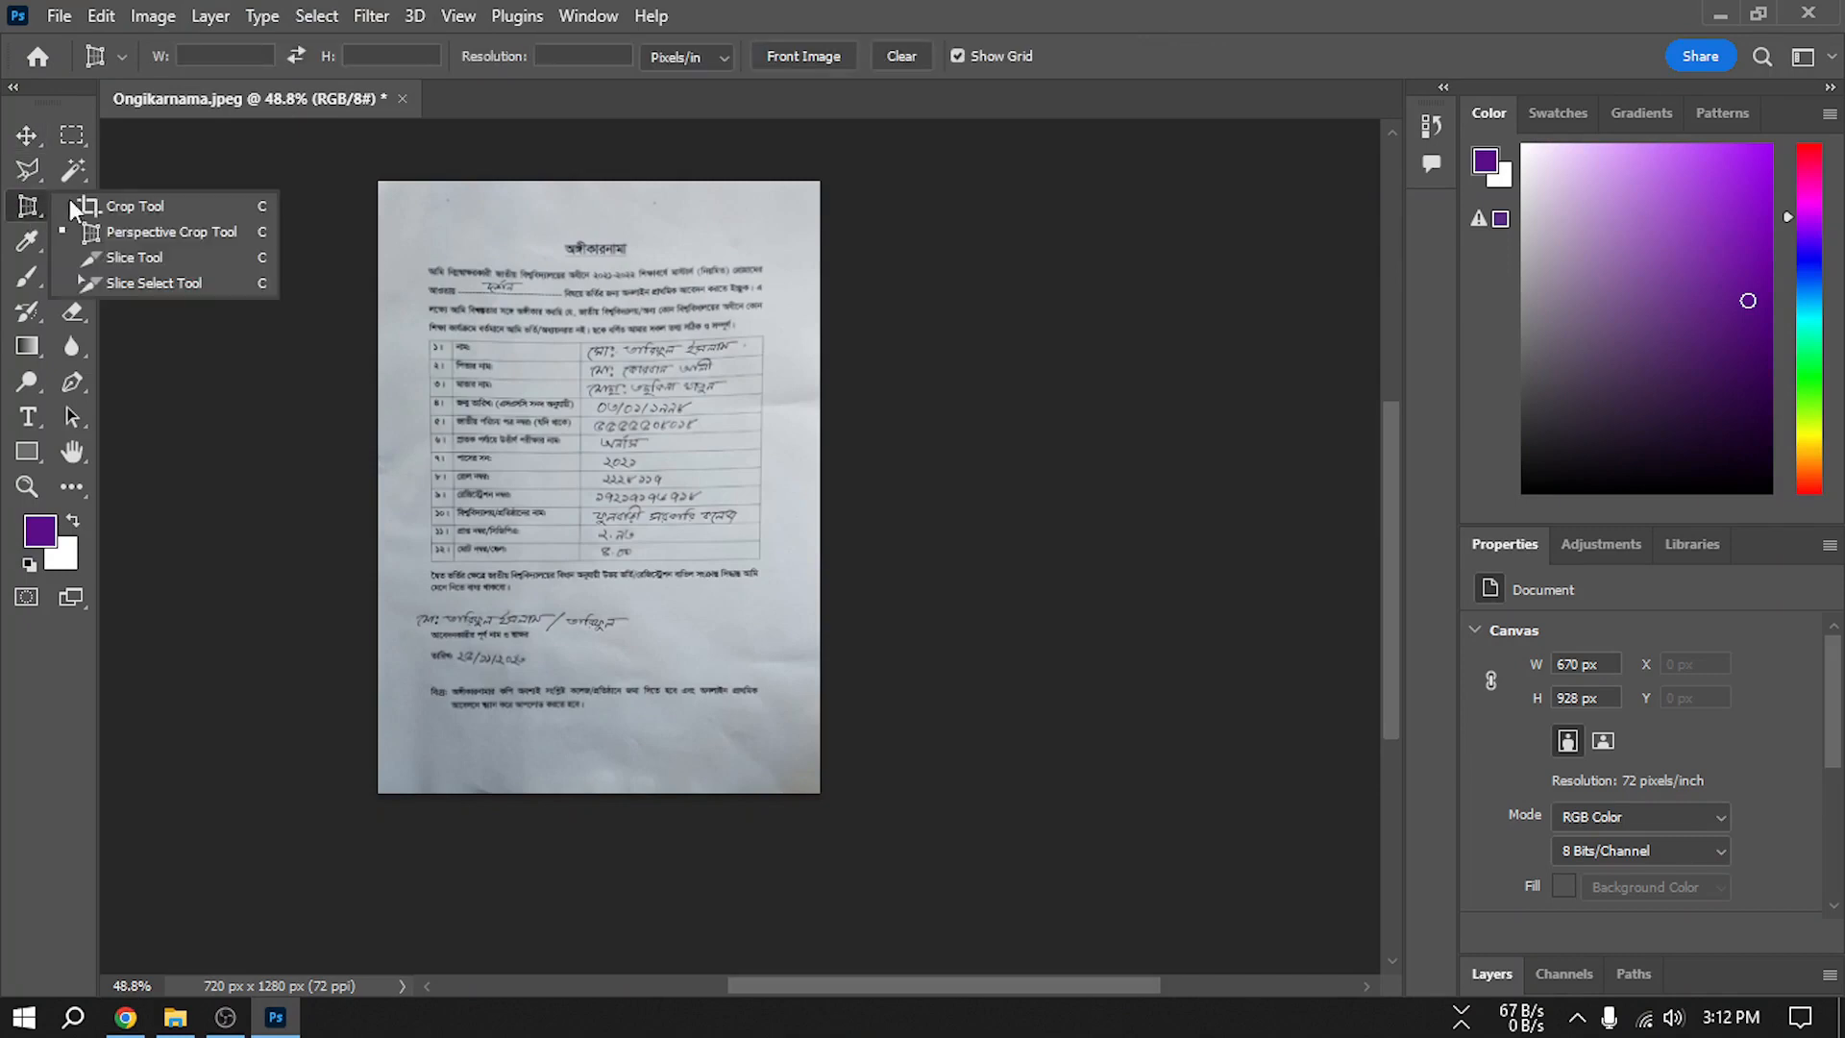
pyautogui.click(134, 206)
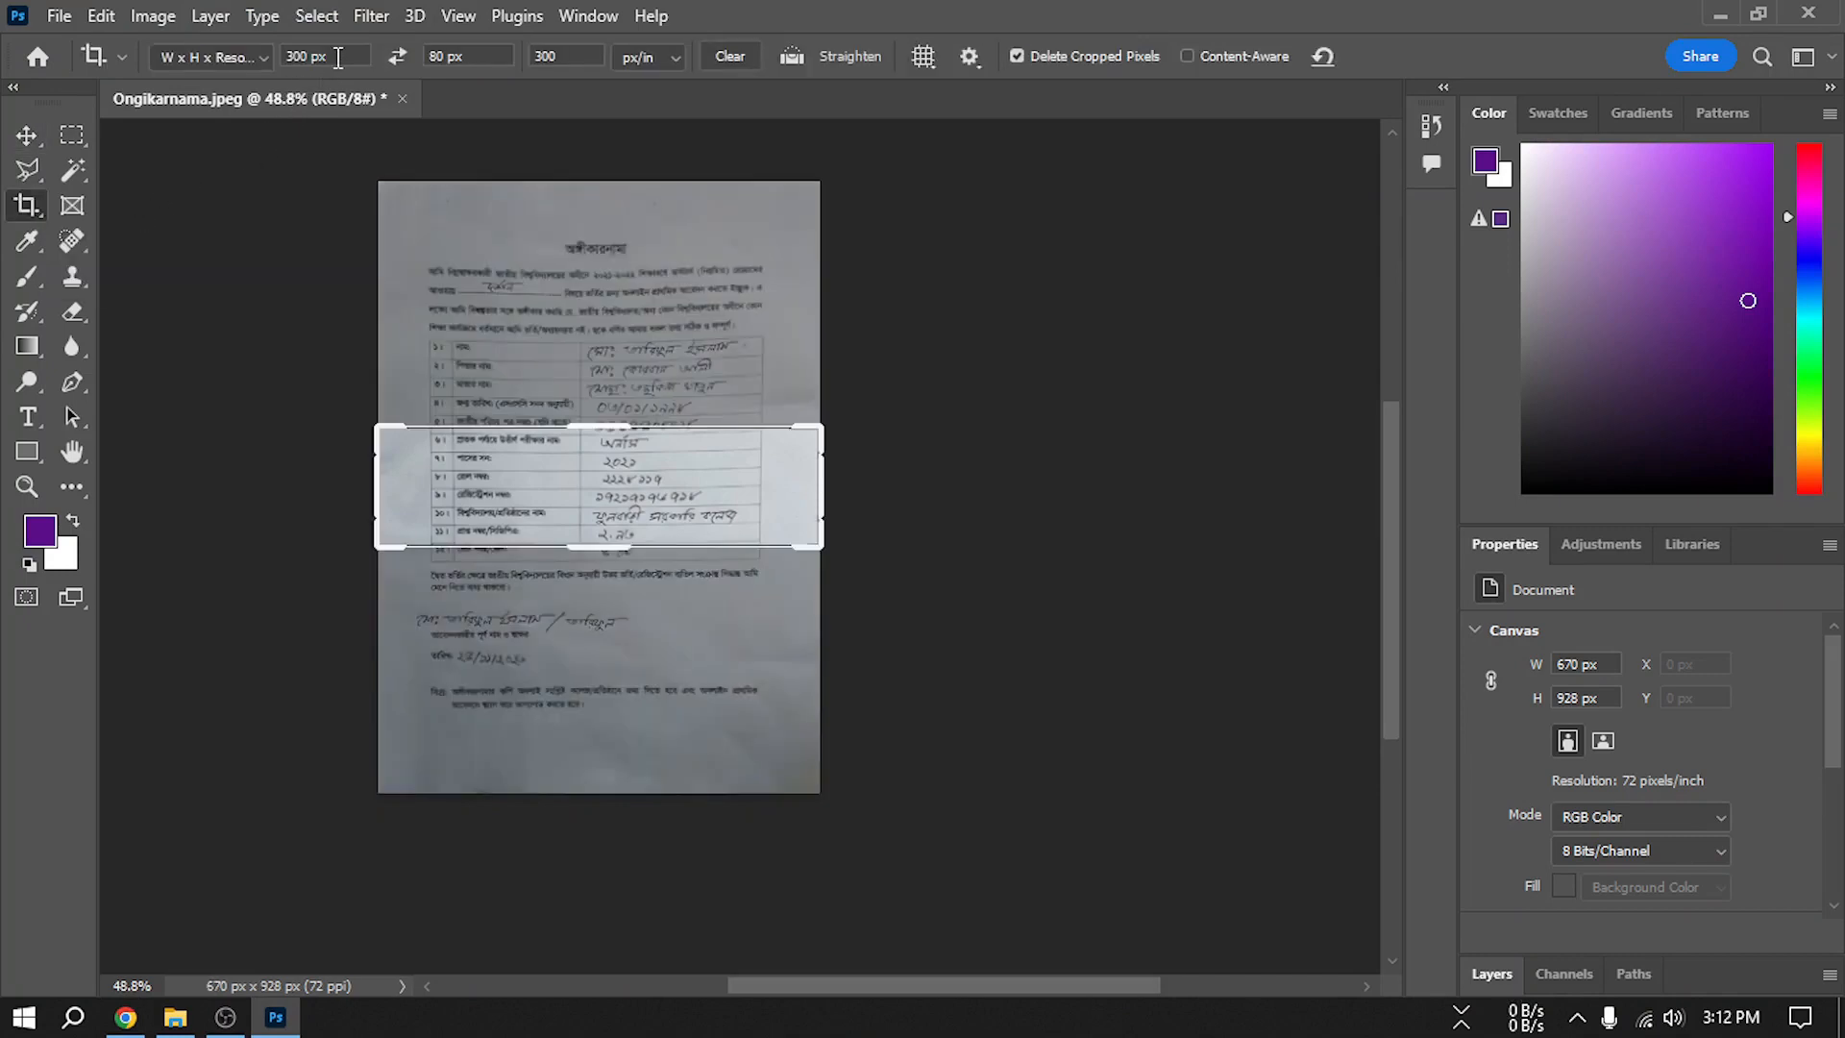
pyautogui.click(292, 56)
pyautogui.write('248')
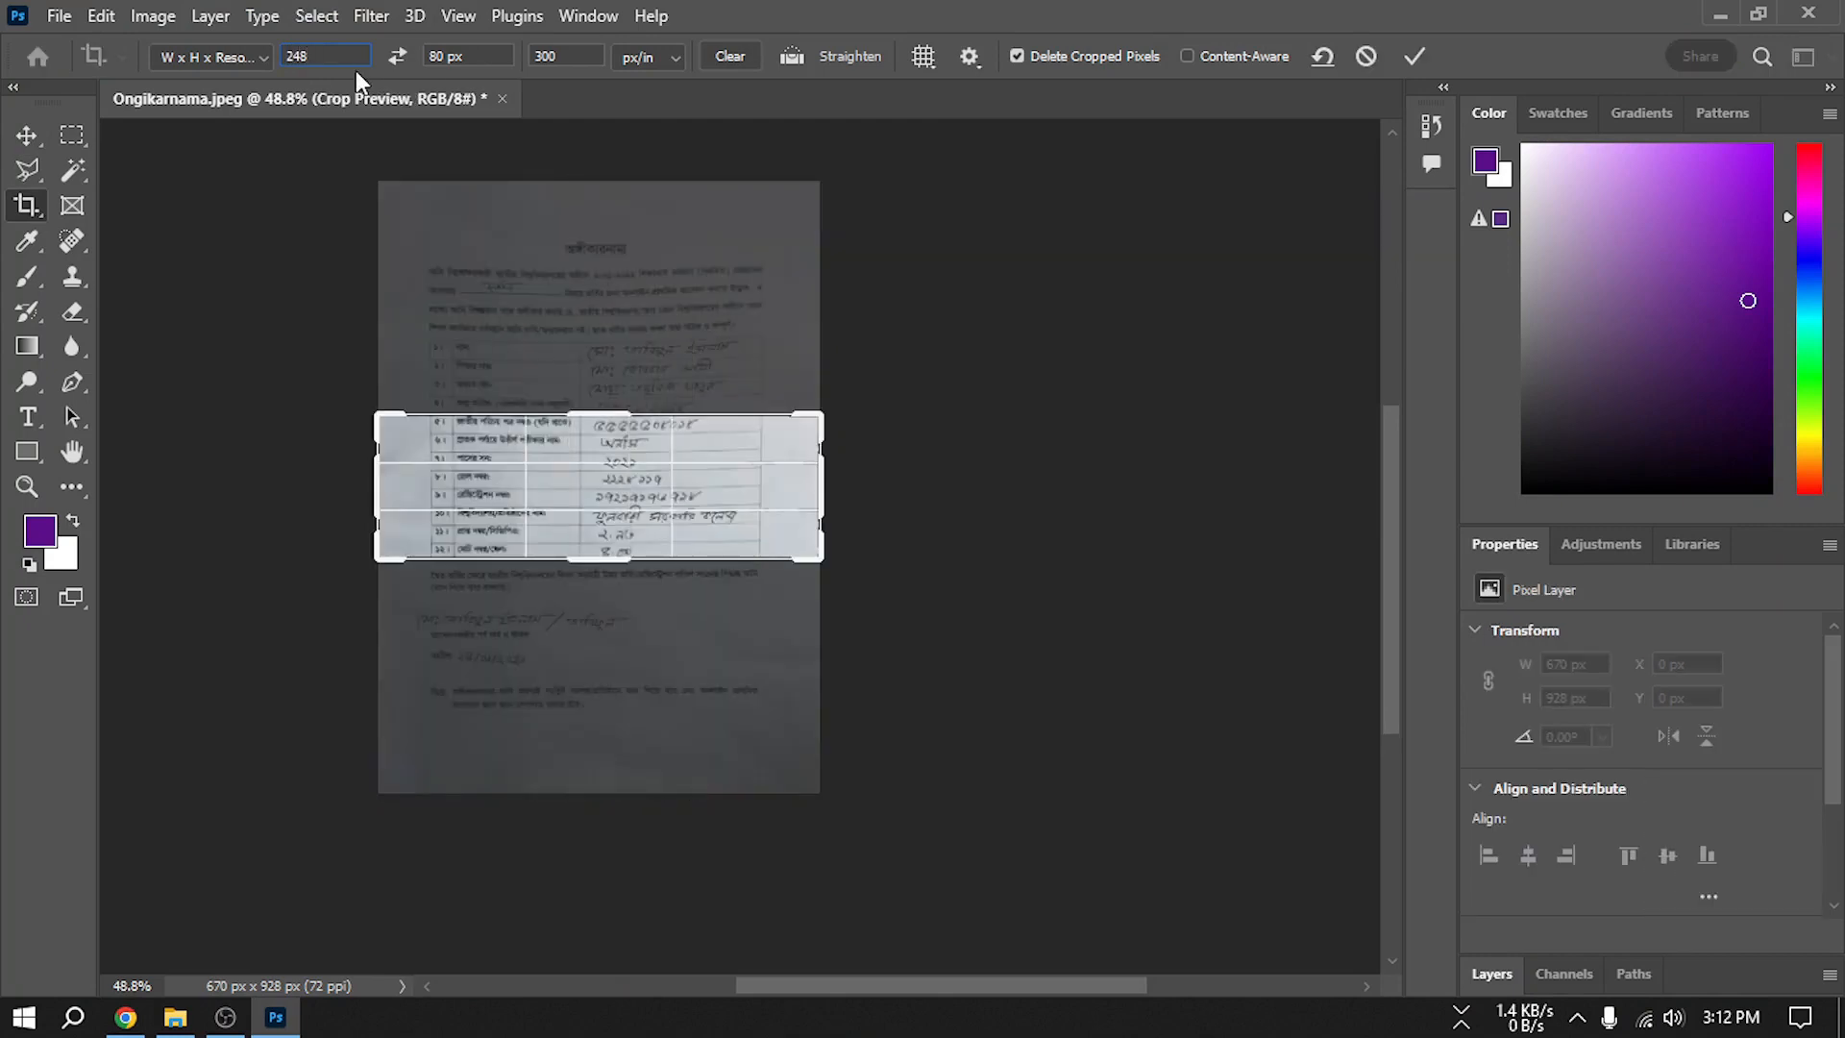
pyautogui.write('0')
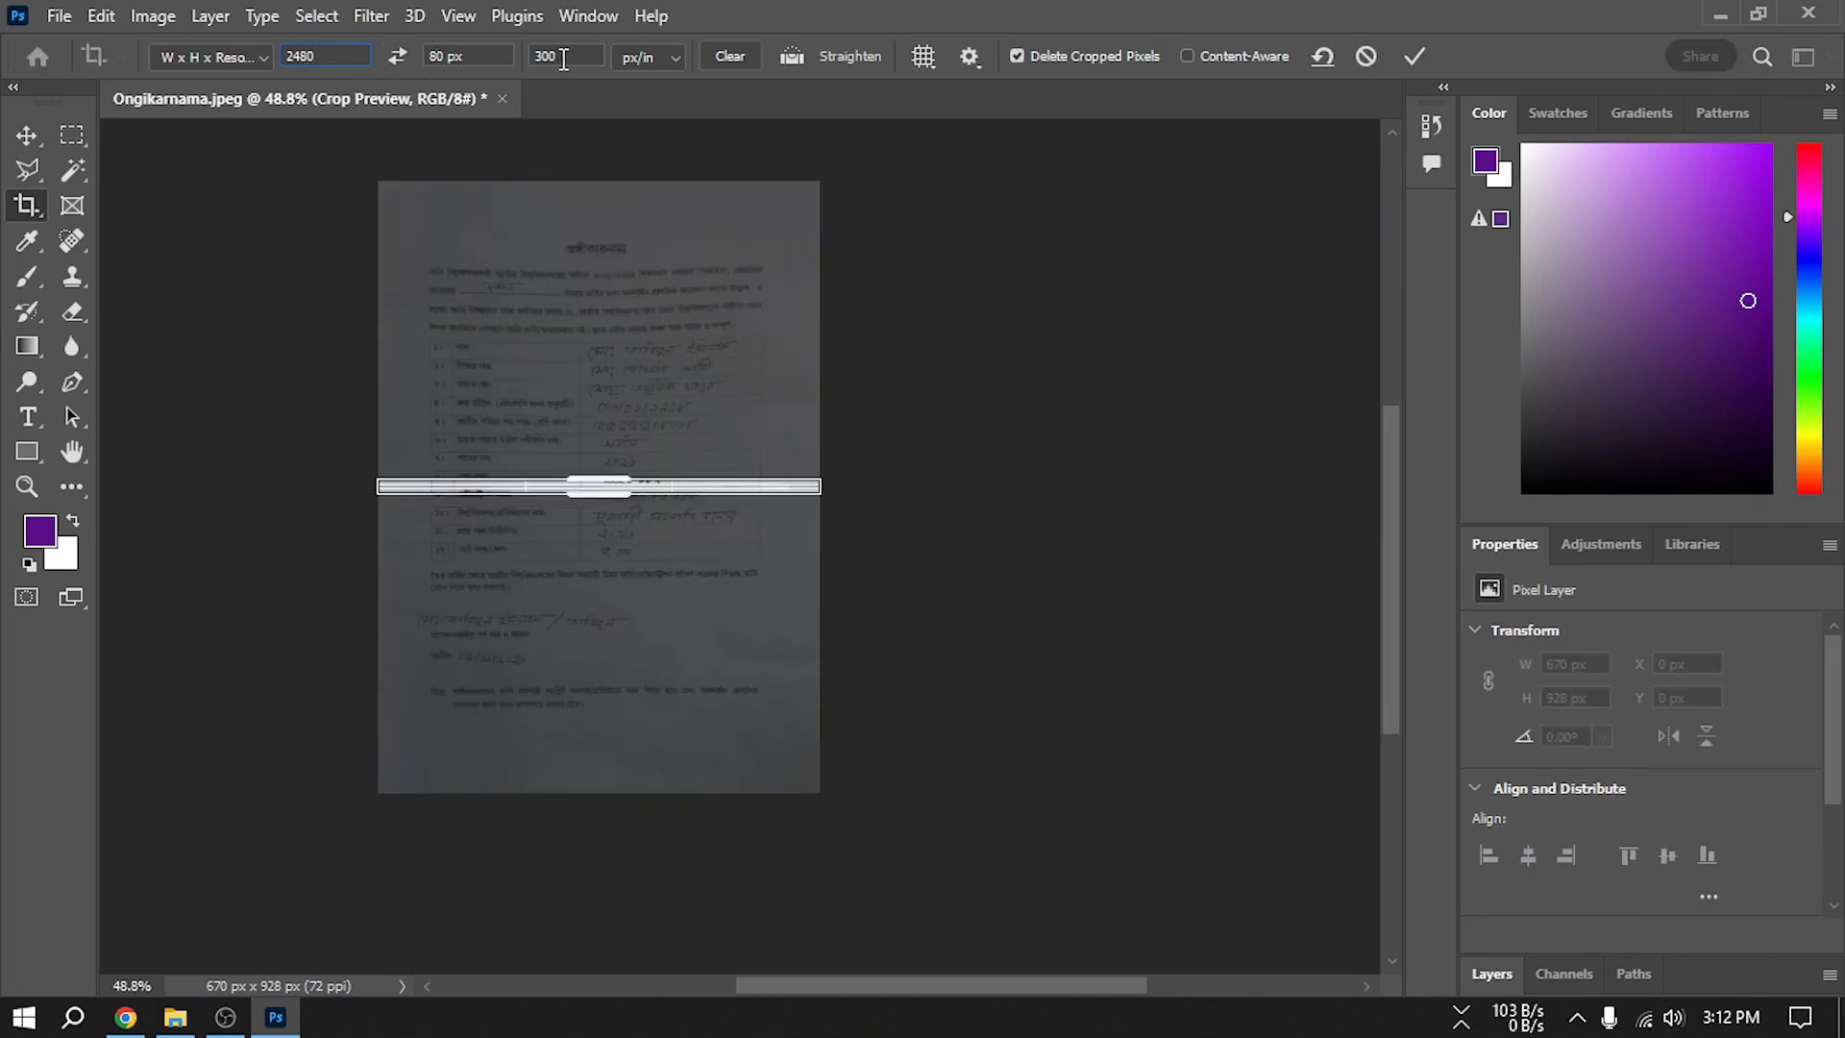
# Clear the Crop Tool's resolution value, leaving it empty
pyautogui.moveTo(565, 58); pyautogui.dragTo(519, 59)
pyautogui.write('35')
pyautogui.press('BackSpace')
pyautogui.press('BackSpace')
pyautogui.press('BackSpace')
# Set the crop height to 3508 px and the resolution to 300 px/in, and apply the crop
pyautogui.moveTo(471, 59); pyautogui.dragTo(427, 61)
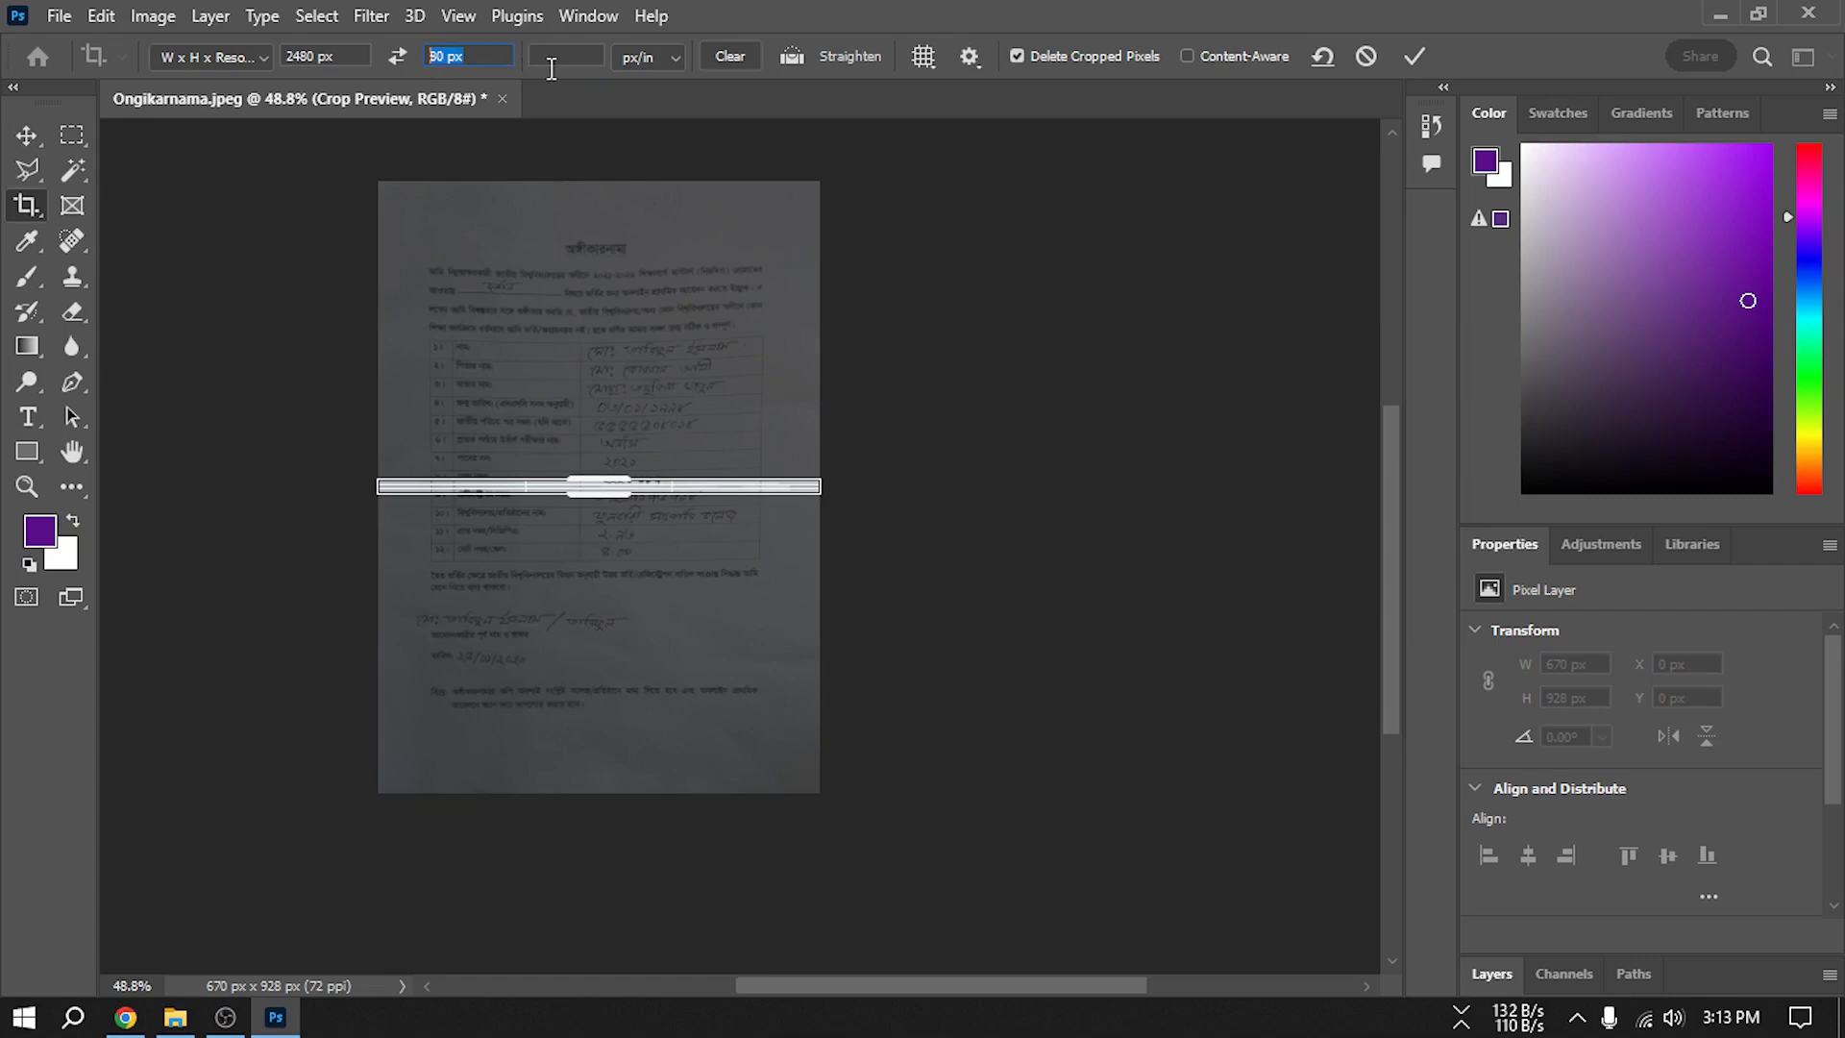
pyautogui.write('350')
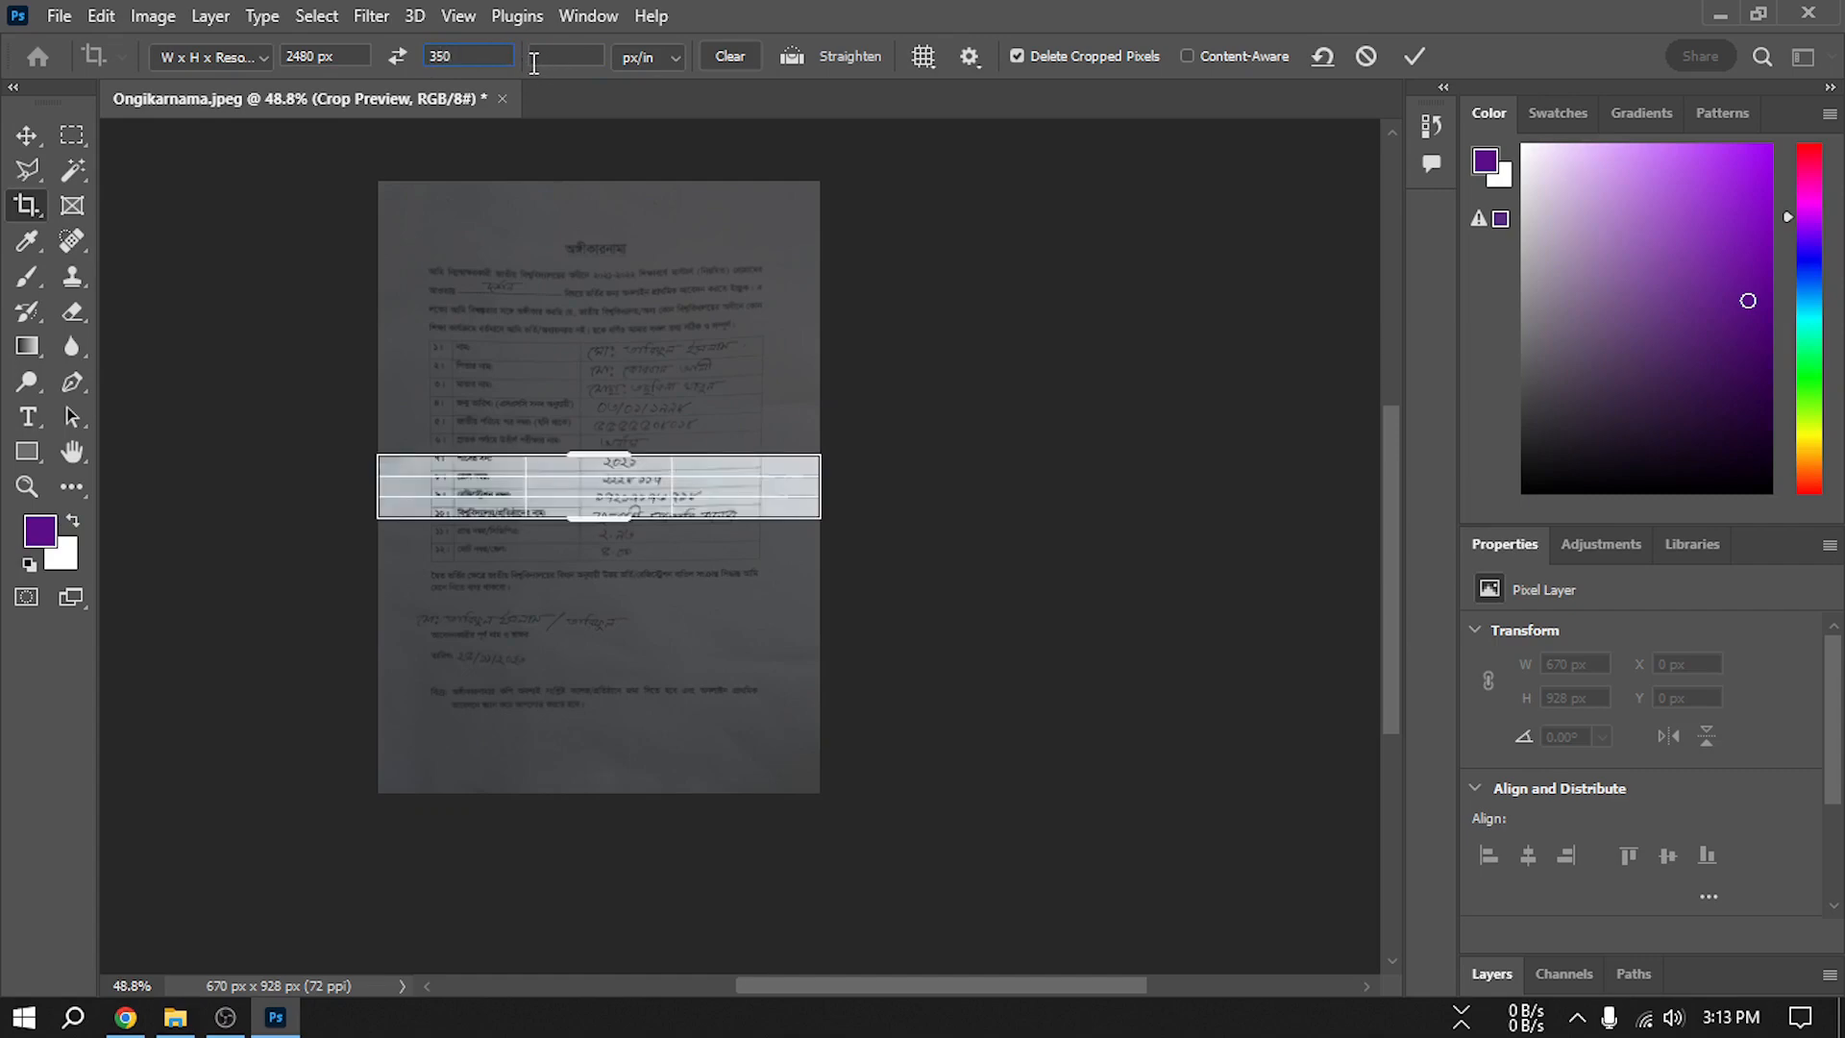
pyautogui.write('8')
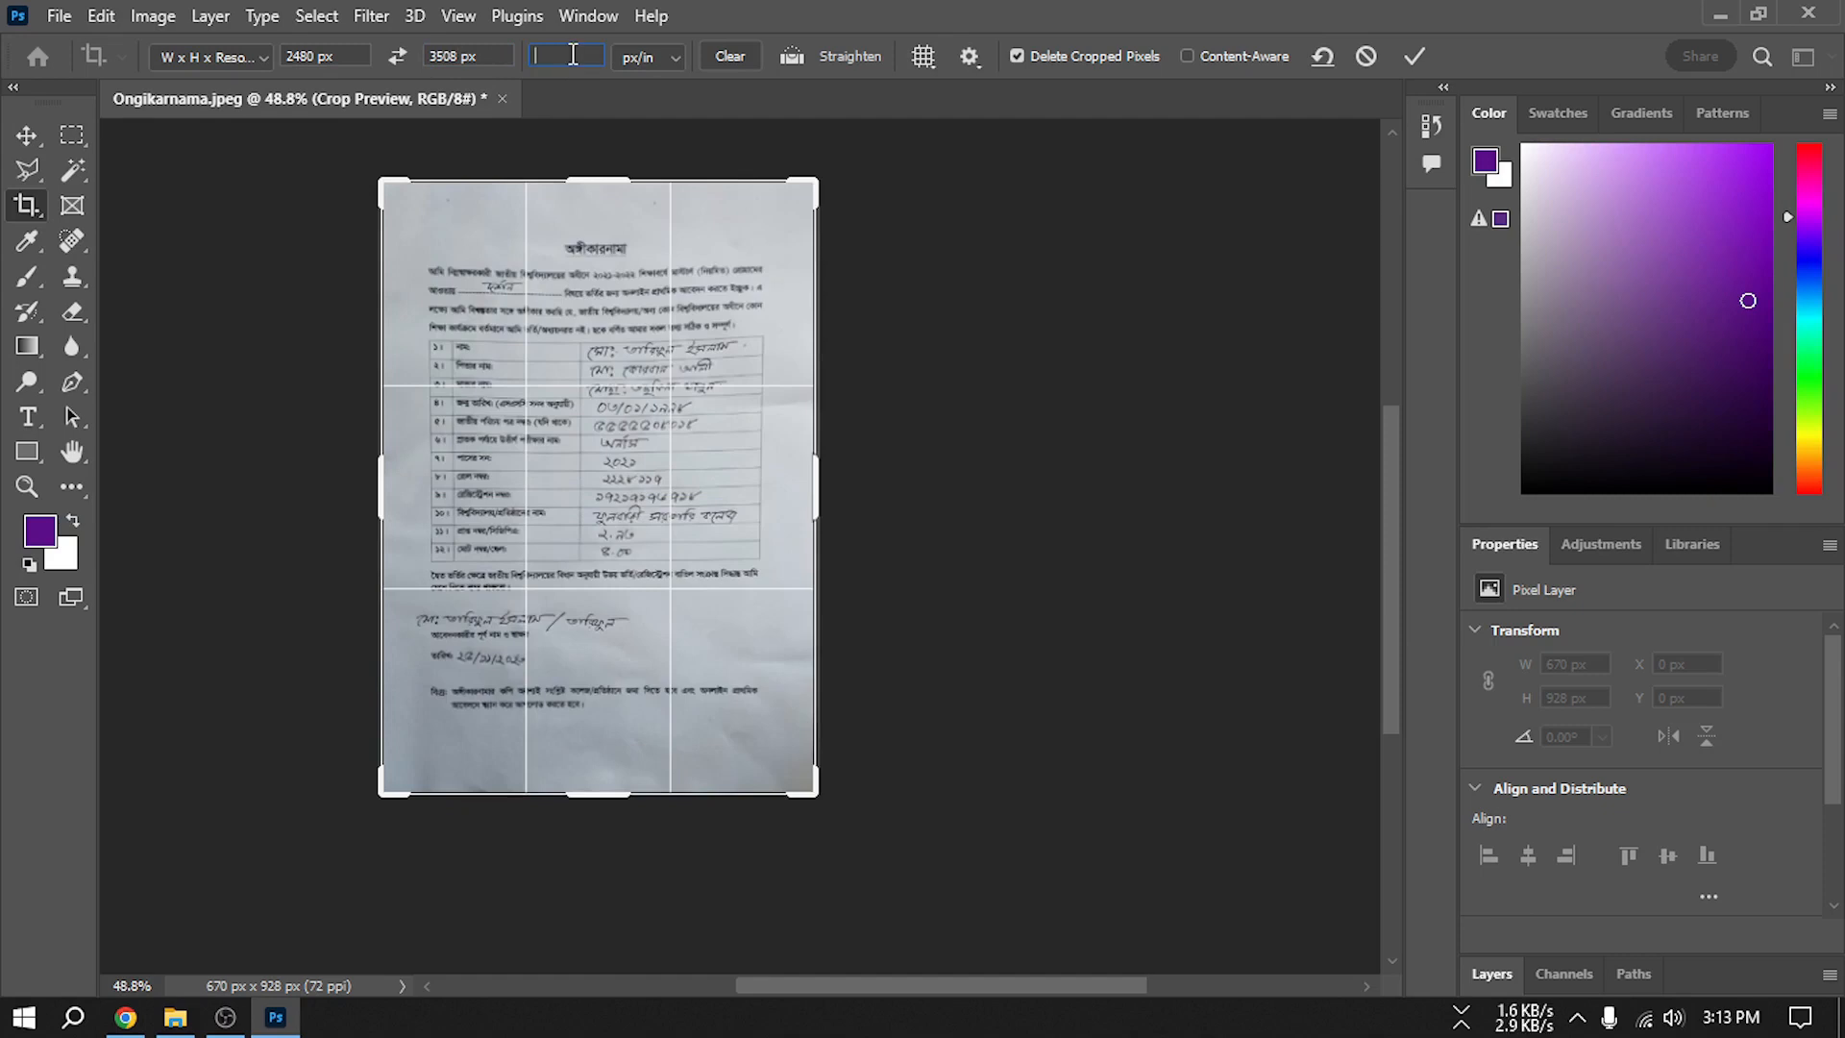
pyautogui.write('00')
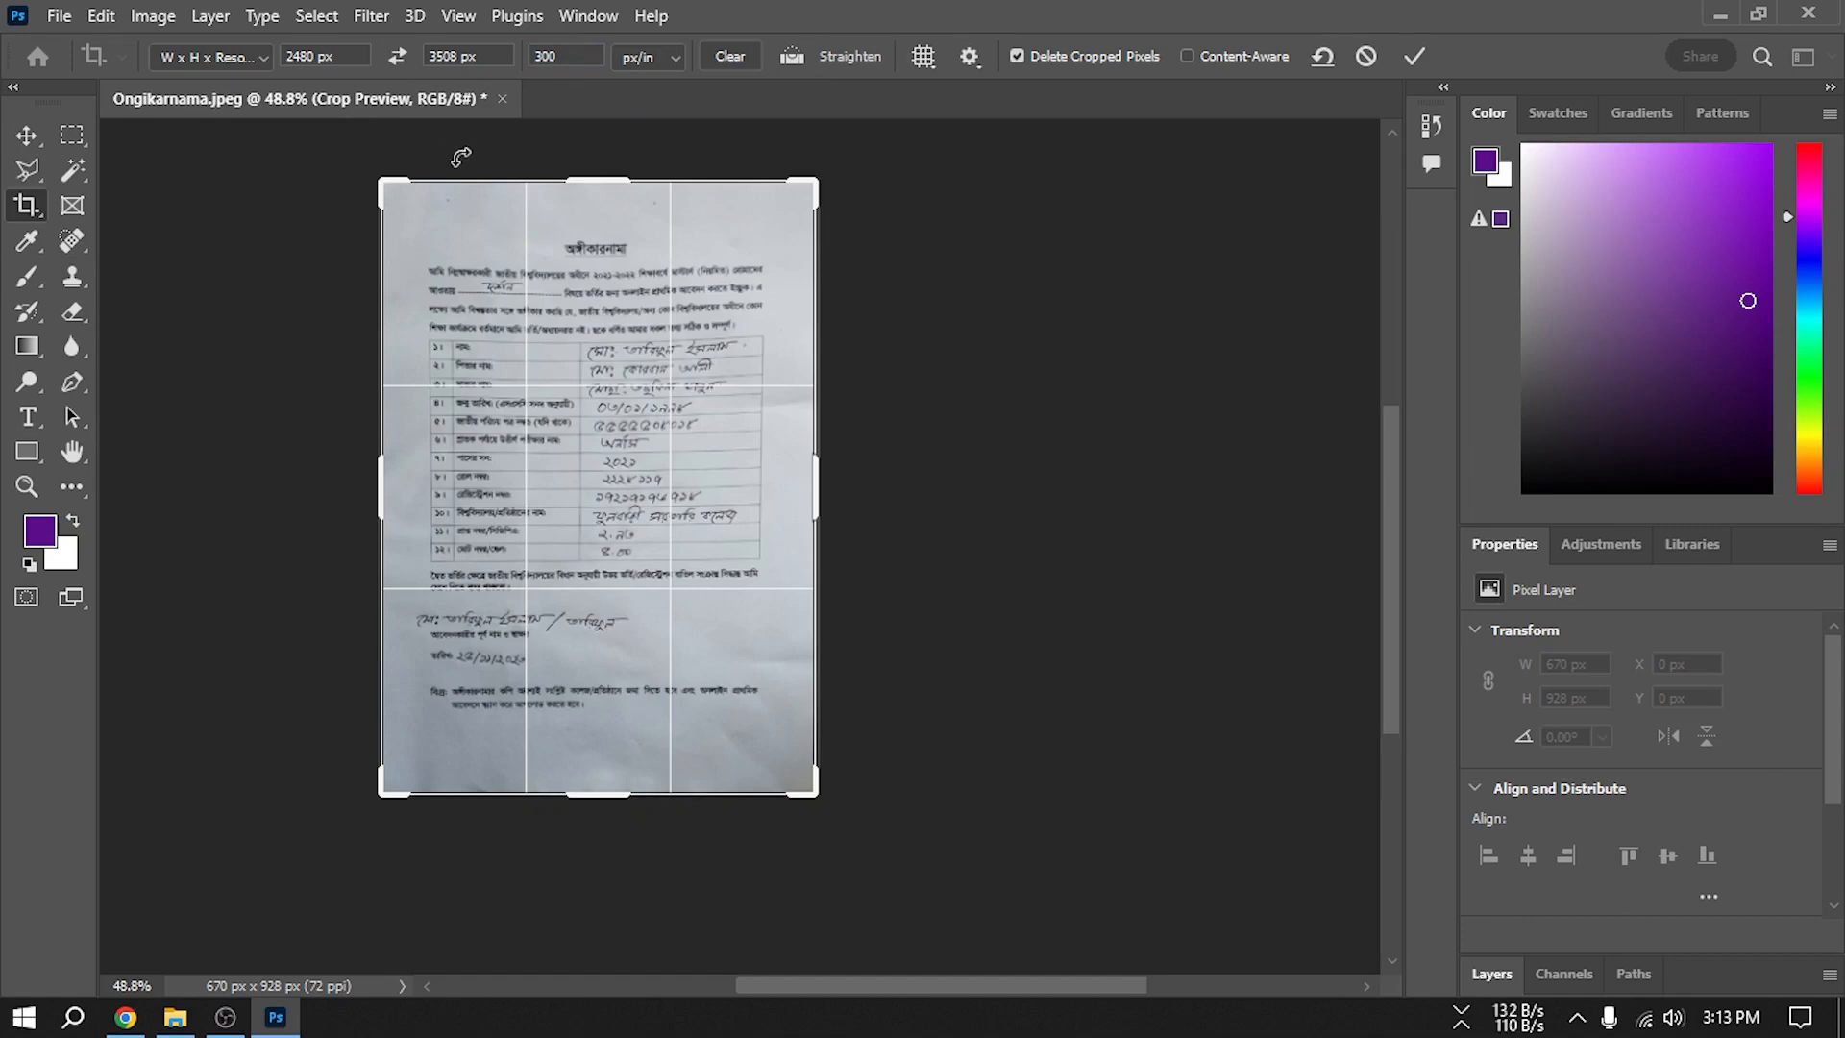
pyautogui.press('Return')
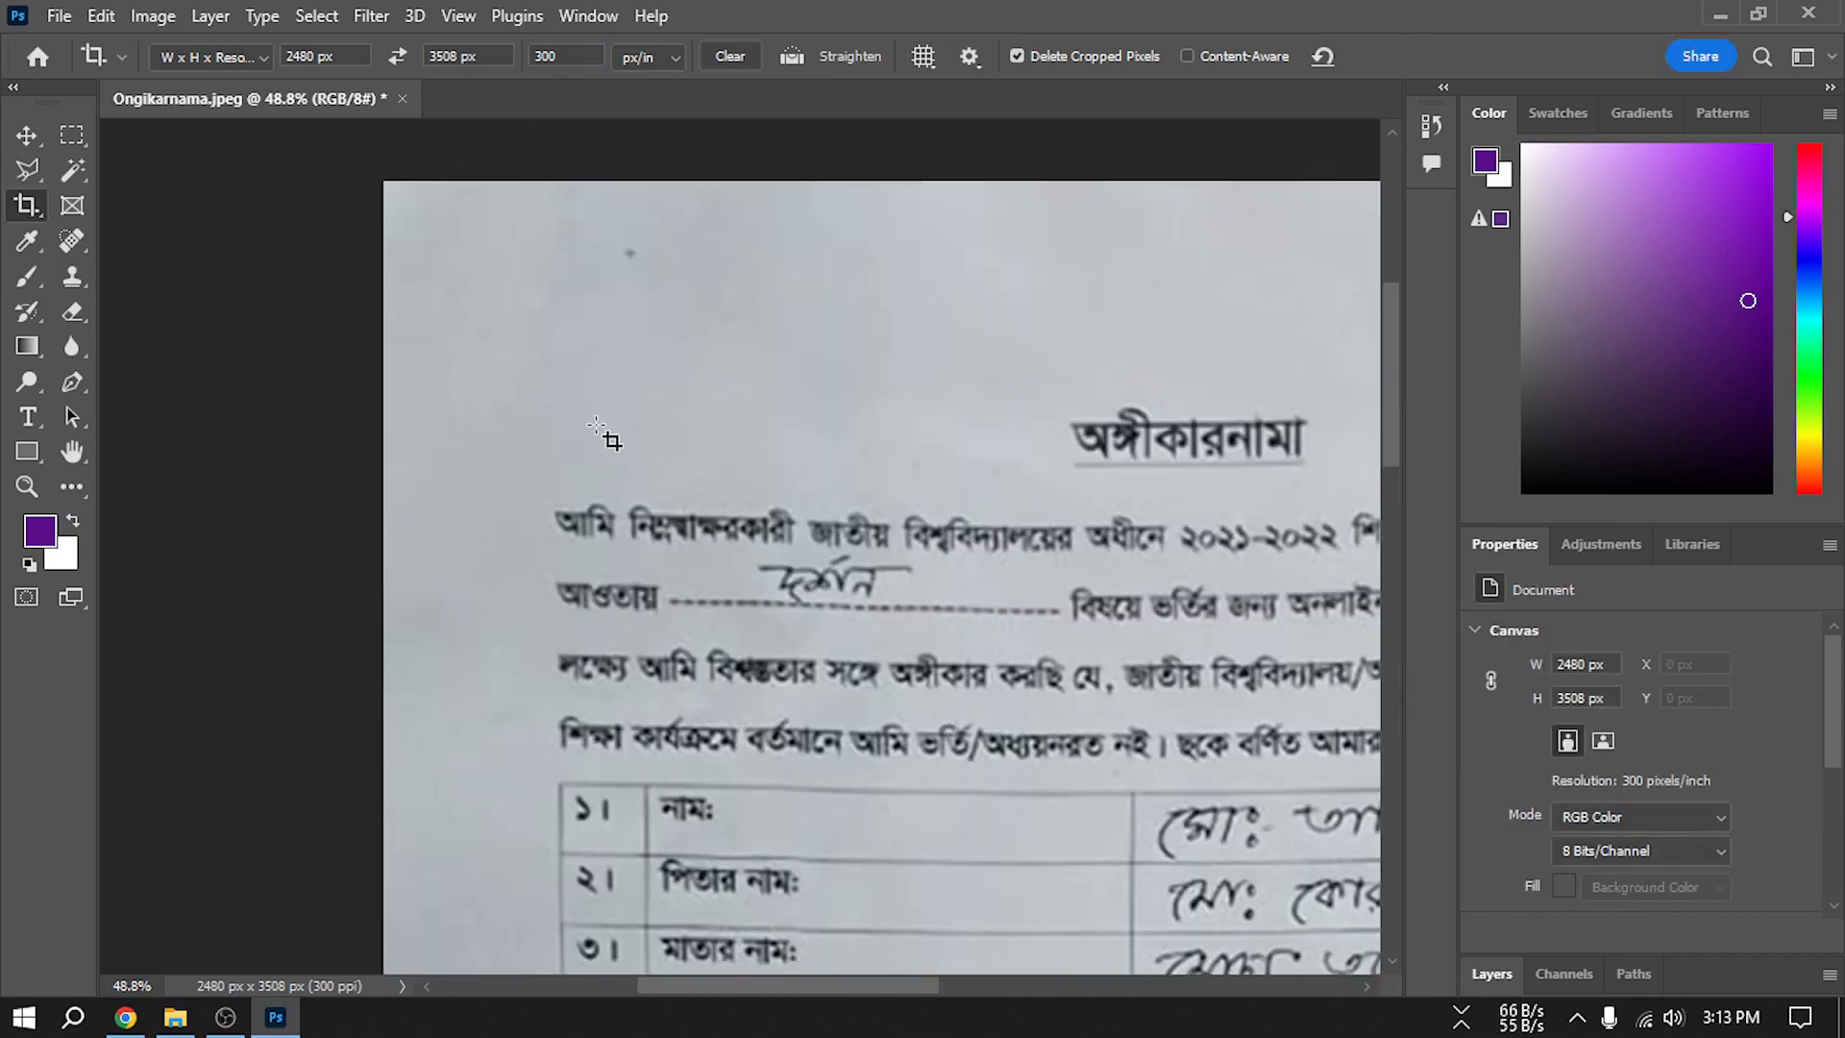
# Switch to the Move tool and examine the cropped page, both as a whole and close up on the form text
pyautogui.hotkey('ctrl', '-')
pyautogui.hotkey('ctrl', '-')
pyautogui.hotkey('ctrl', '-')
pyautogui.hotkey('ctrl', '-')
pyautogui.hotkey('ctrl', '-')
pyautogui.hotkey('ctrl', '-')
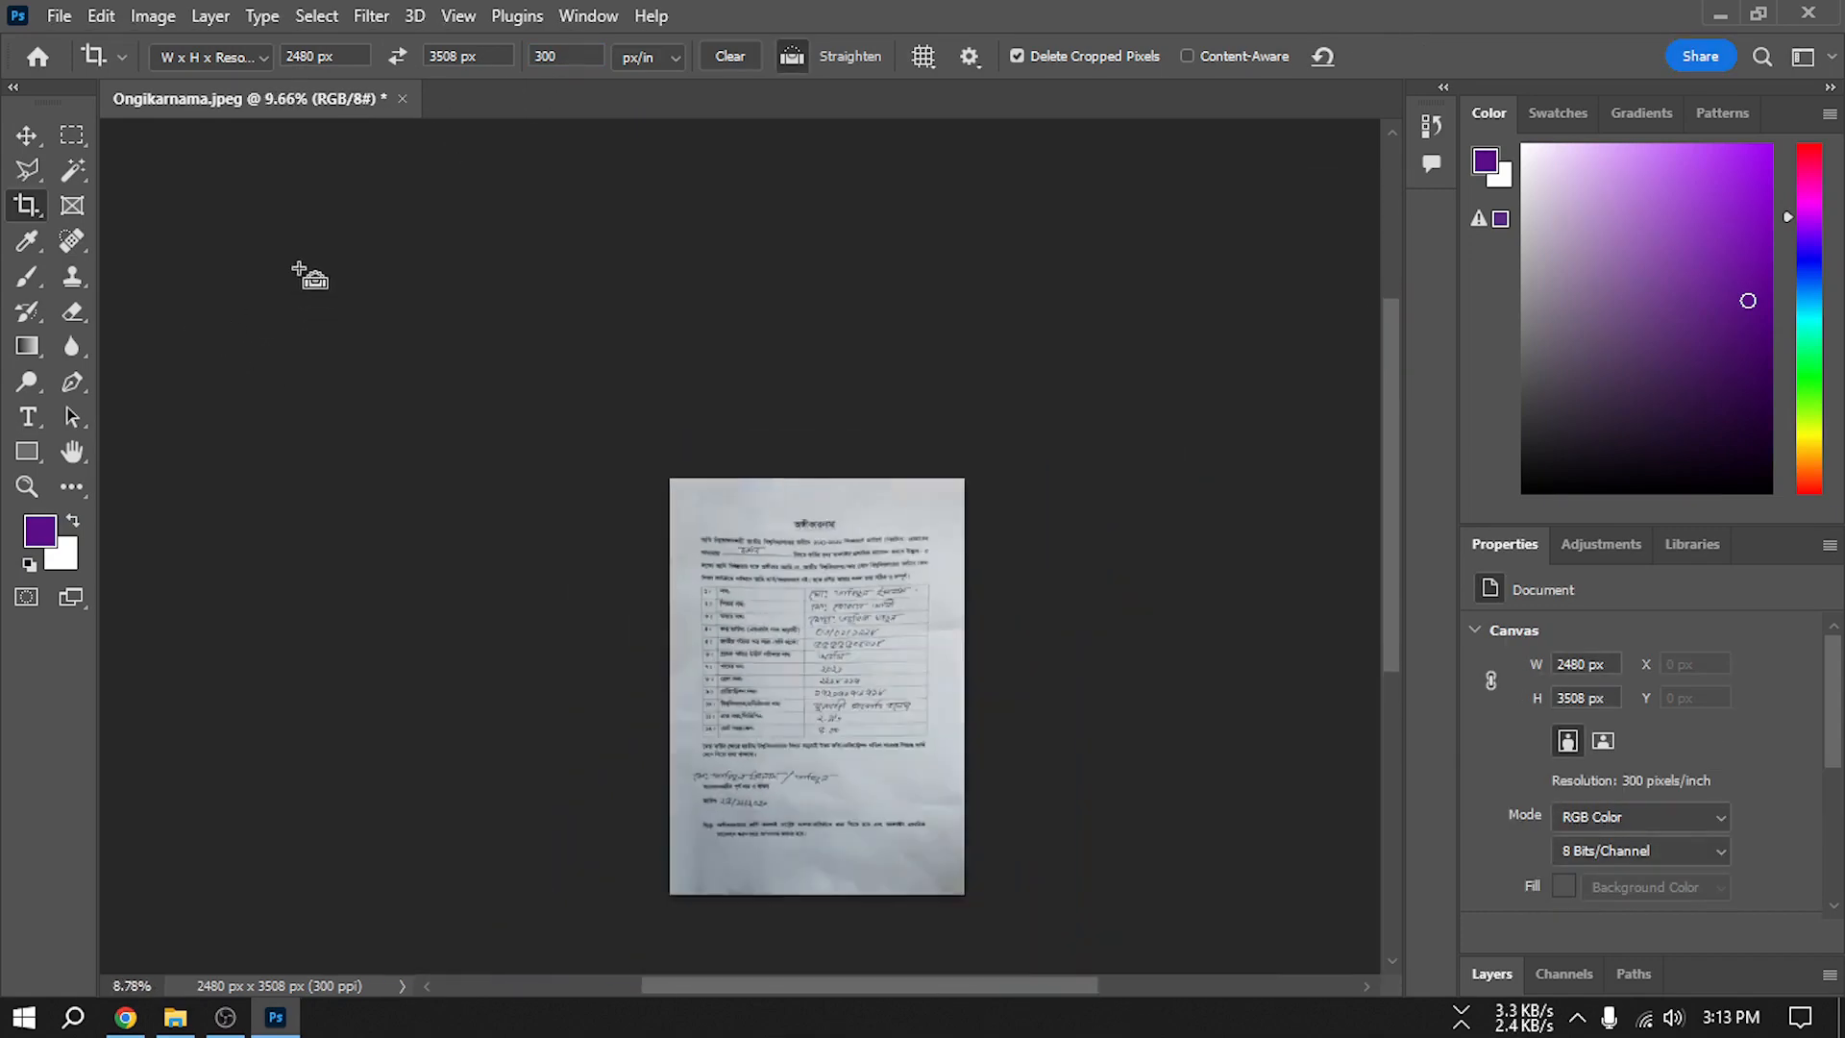
pyautogui.hotkey('ctrl', '+')
pyautogui.scroll(4, 830, 873)
pyautogui.scroll(-2, 832, 776)
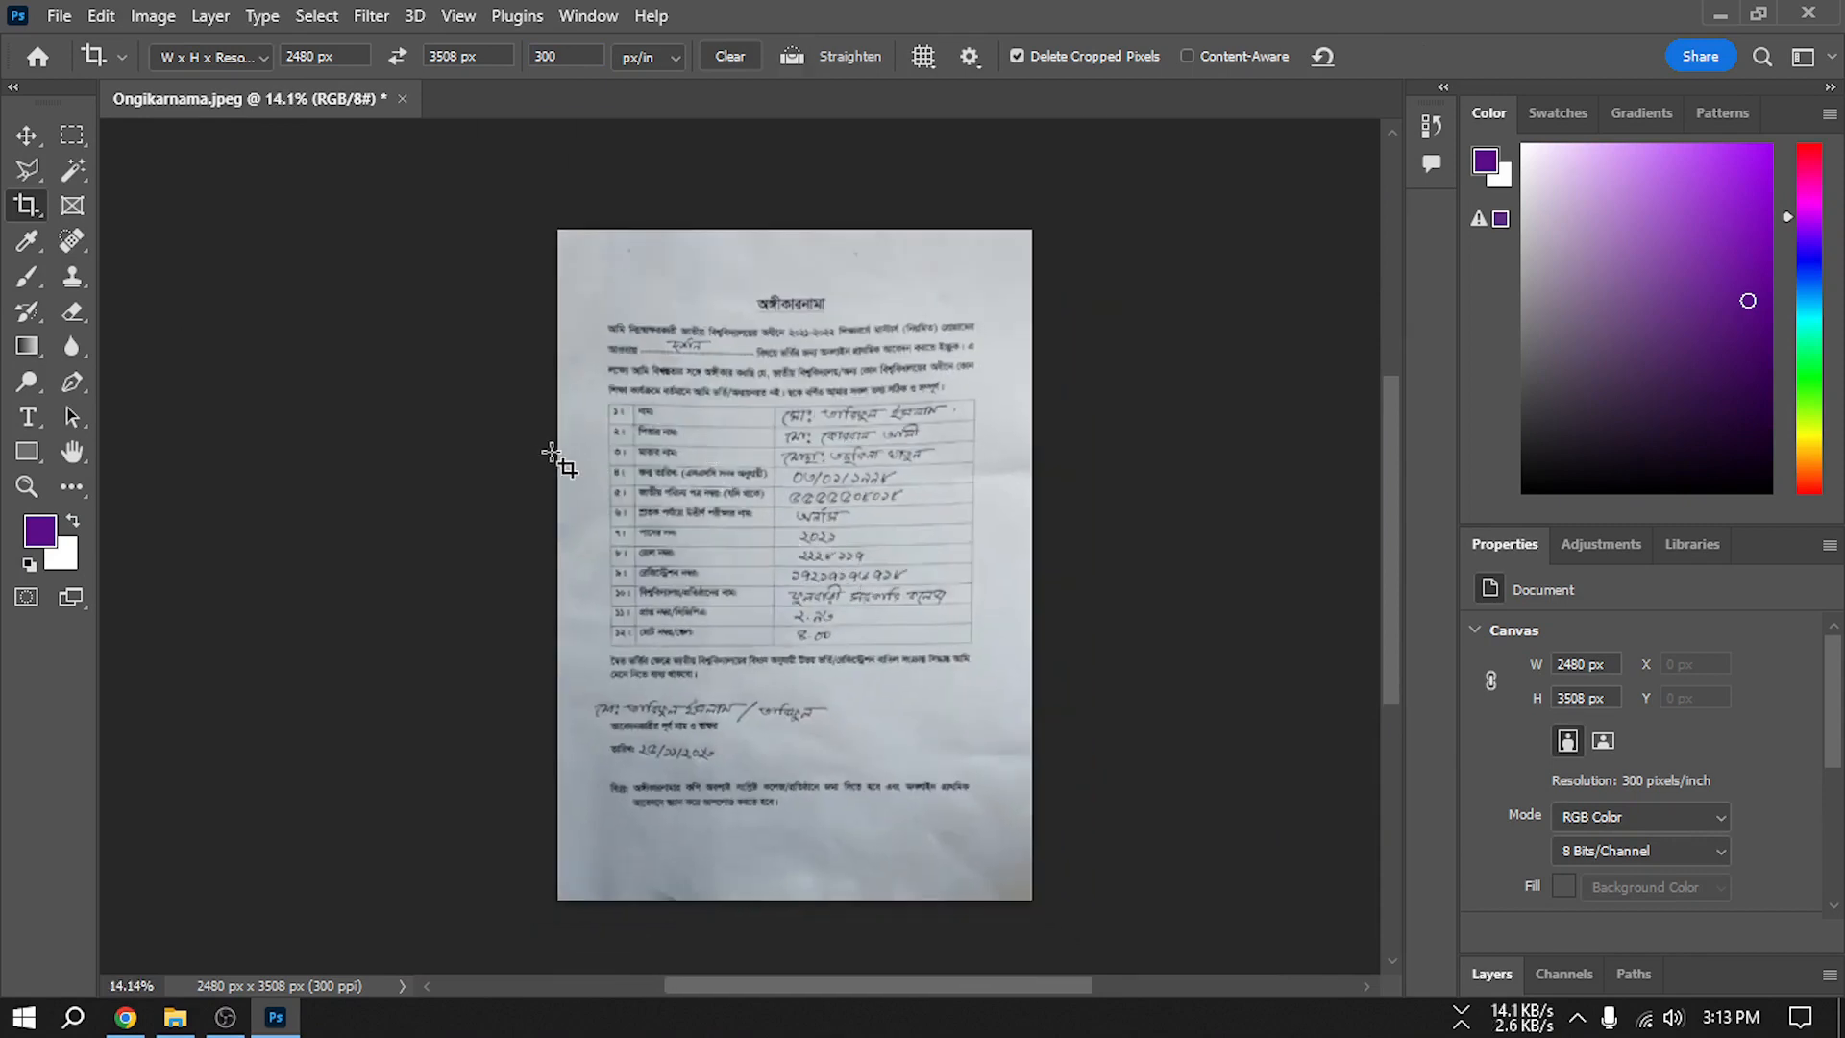
pyautogui.click(27, 136)
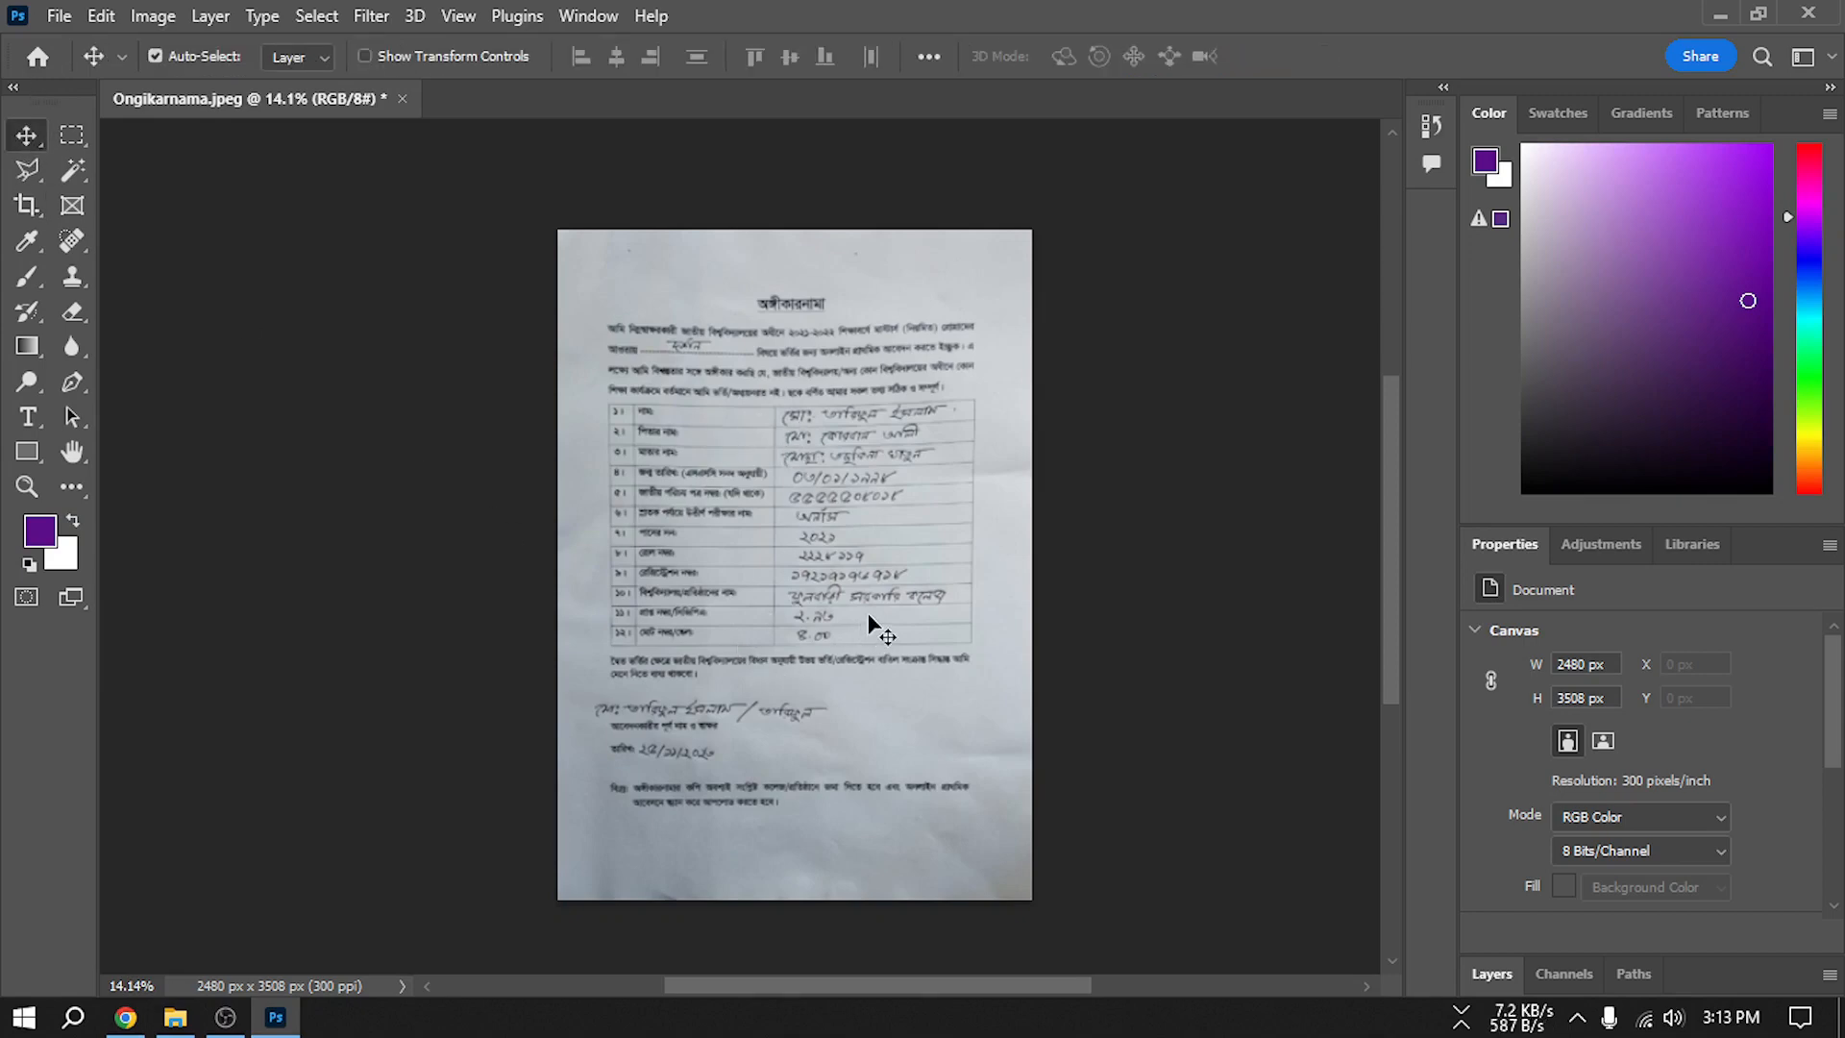
pyautogui.scroll(10, 880, 546)
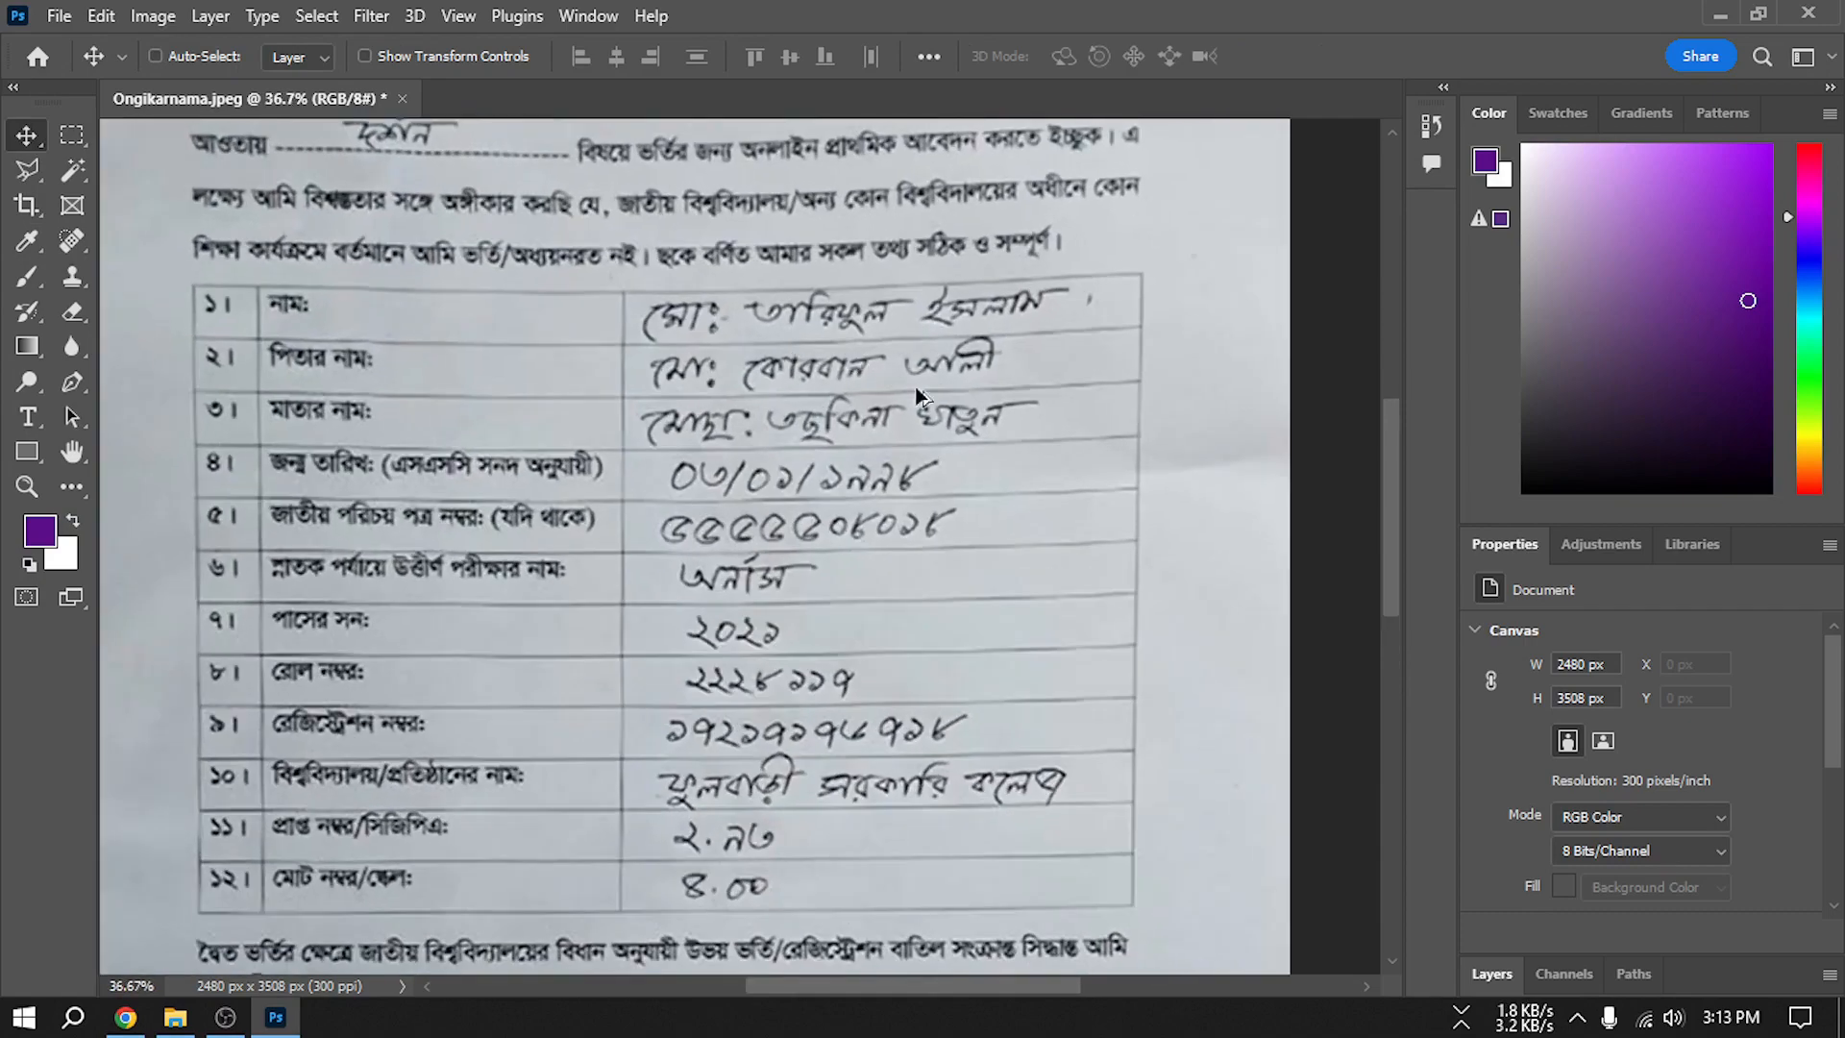
pyautogui.scroll(5, 916, 387)
pyautogui.scroll(-13, 1042, 440)
pyautogui.scroll(2, 976, 527)
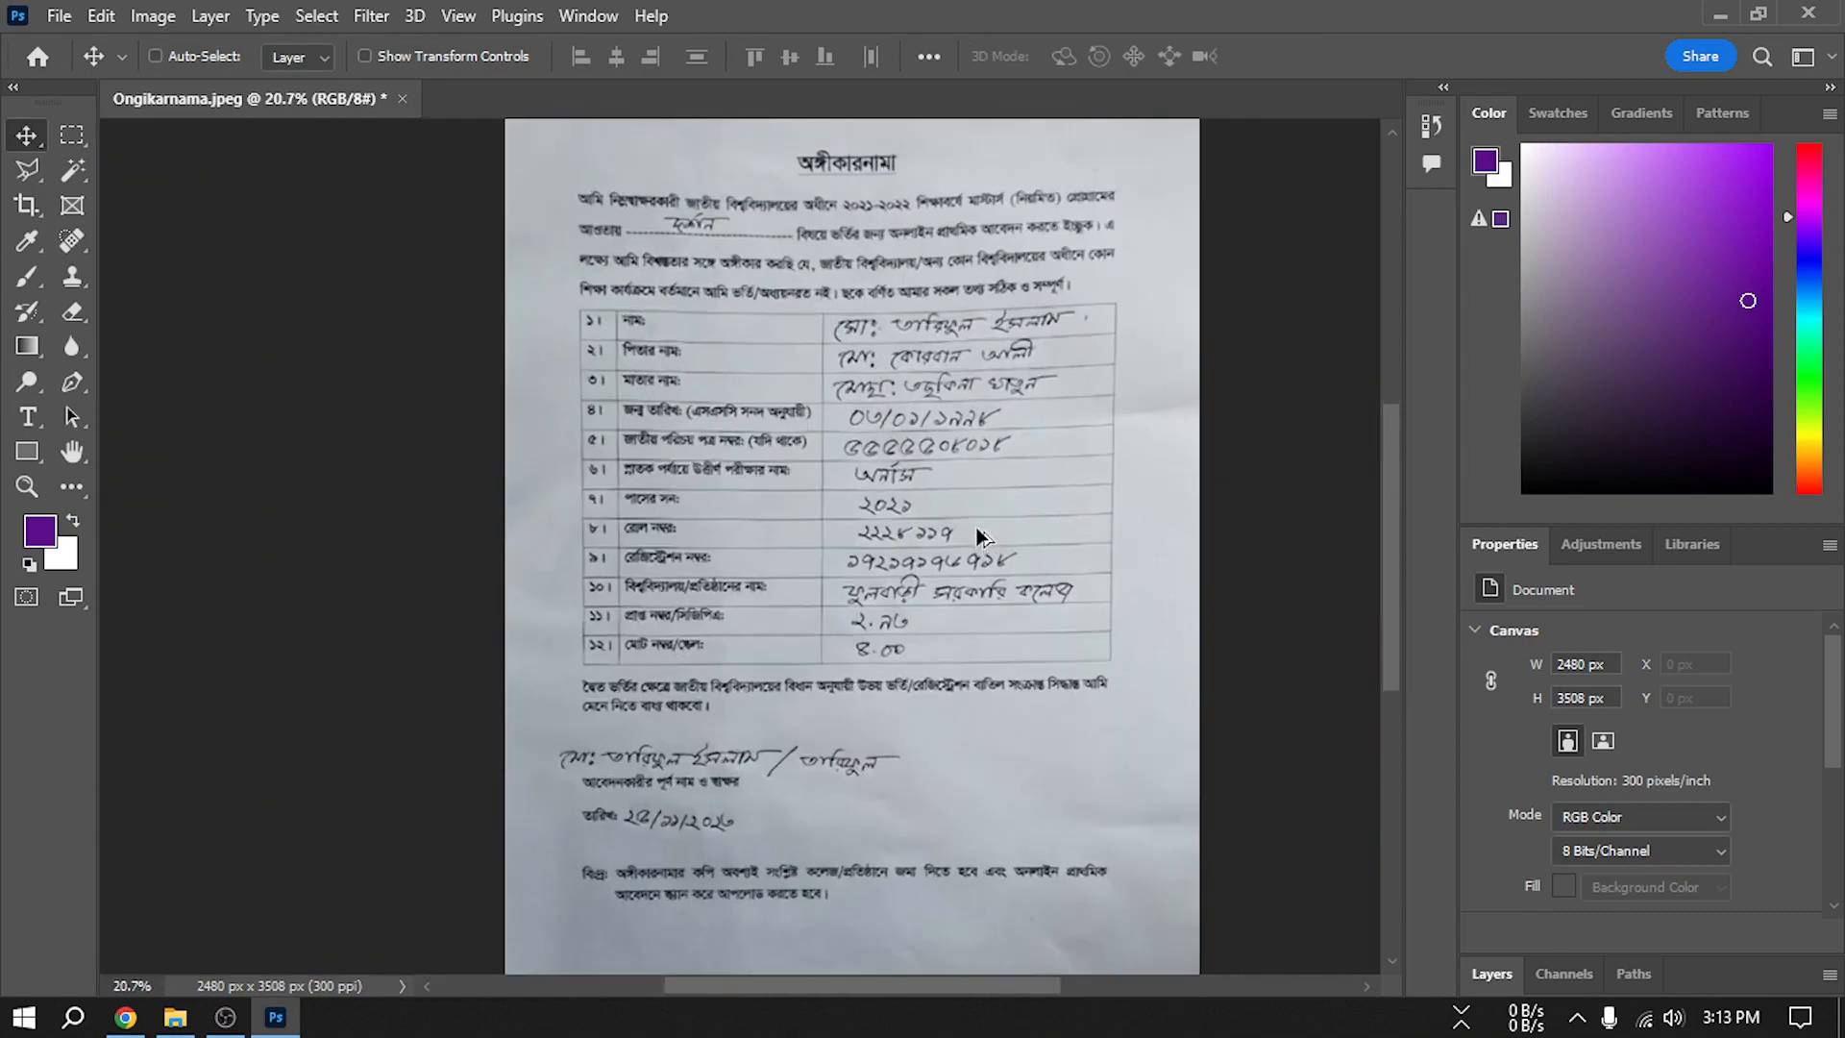
pyautogui.scroll(-2, 931, 463)
pyautogui.scroll(1, 959, 507)
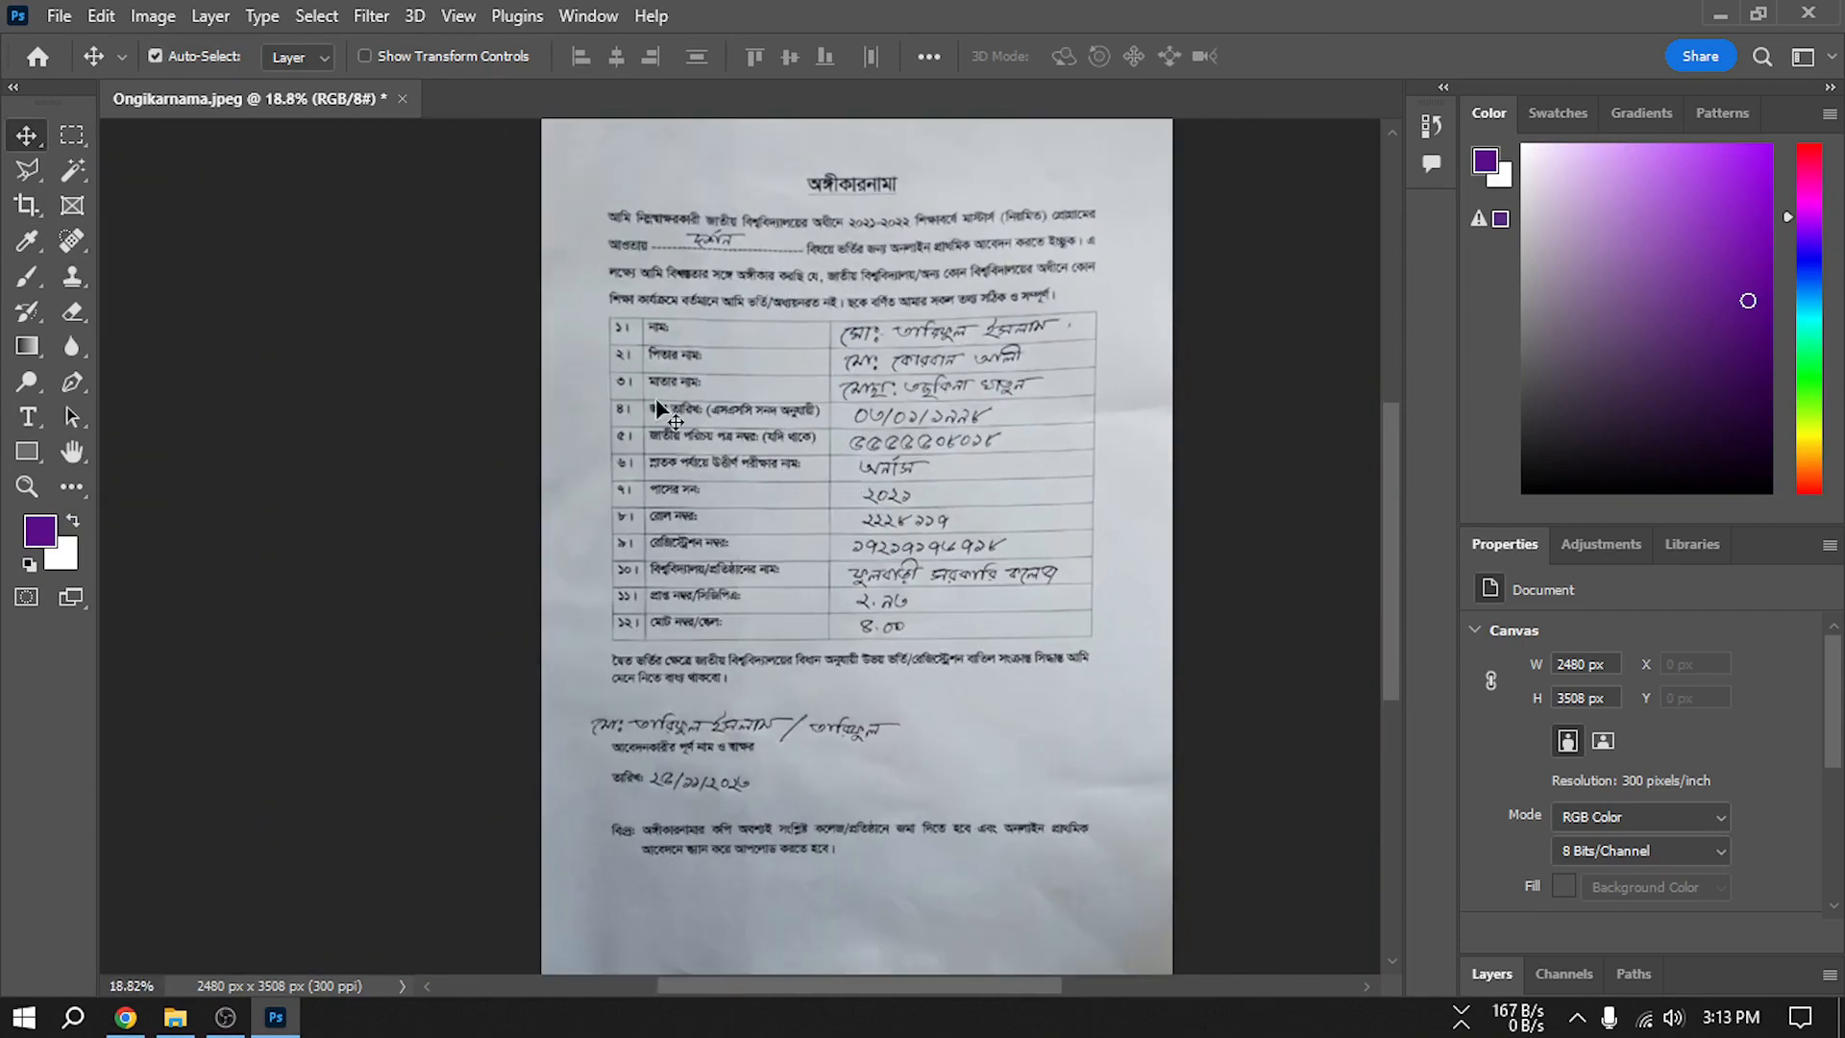
# Start saving the document with Save As, choosing Photoshop PDF as the file format
pyautogui.click(60, 19)
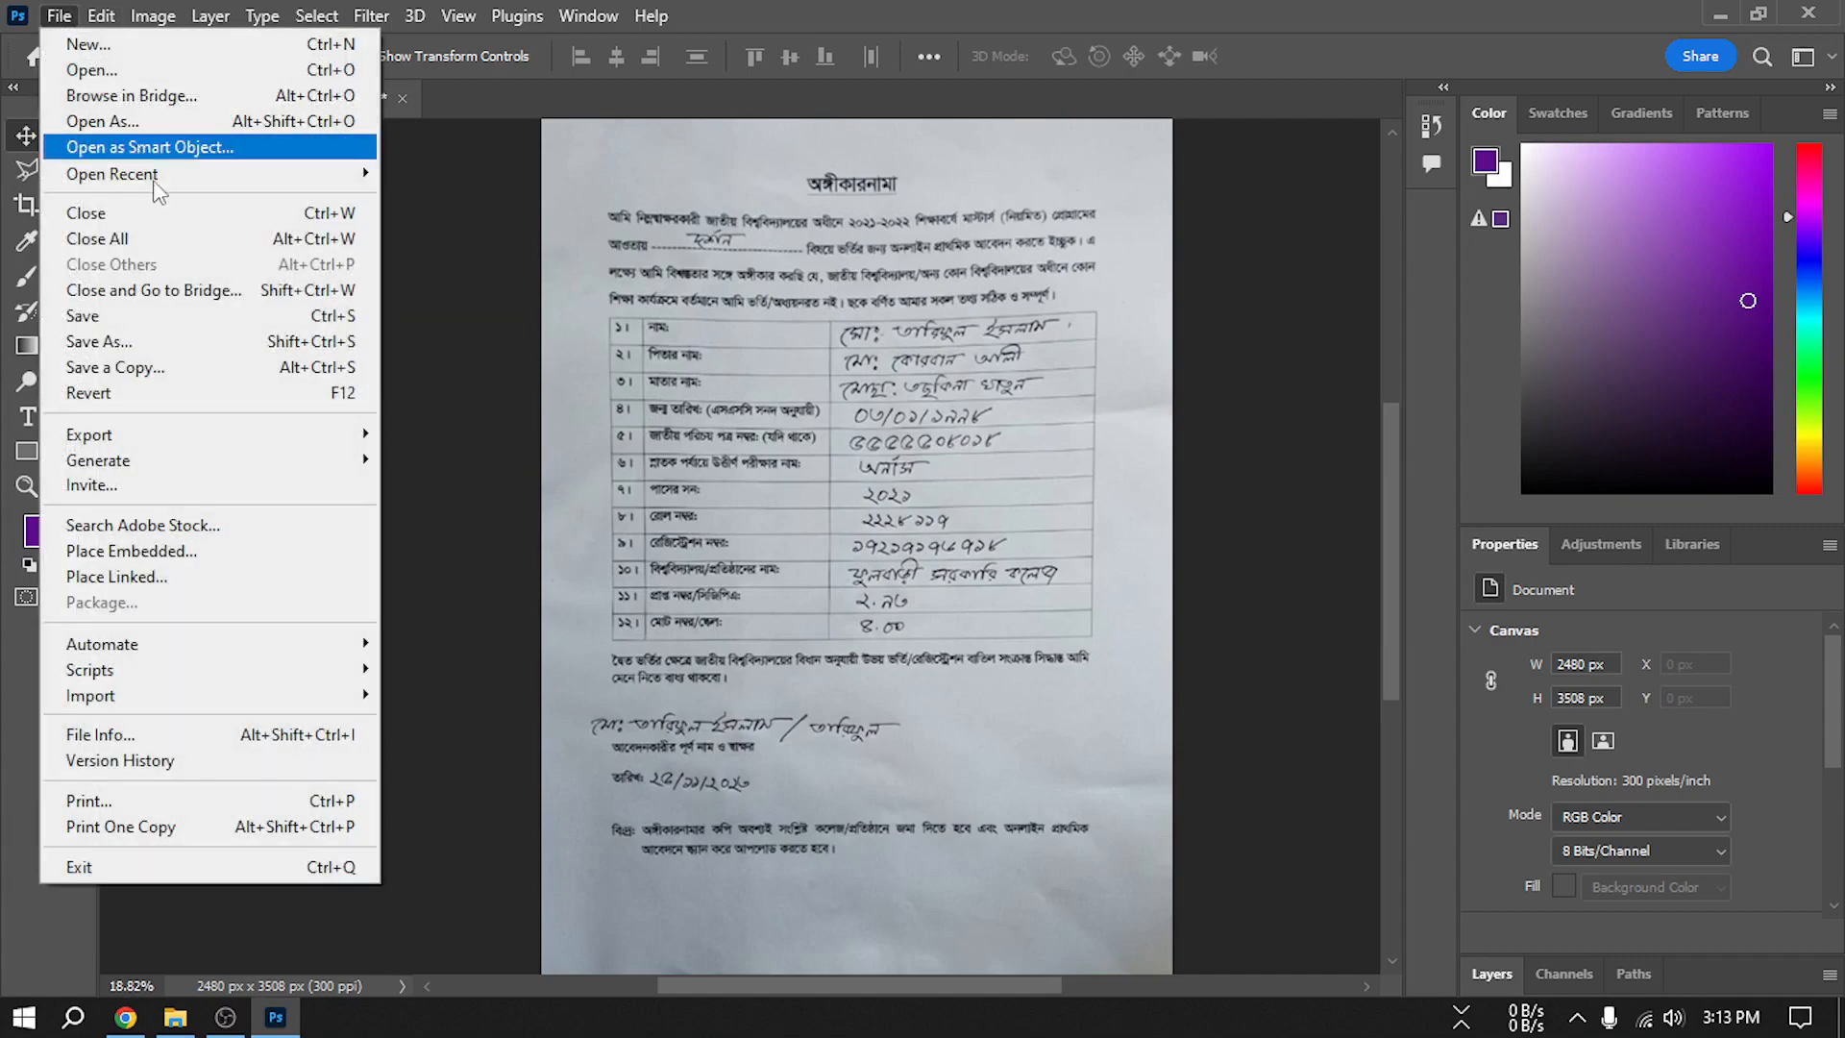
pyautogui.click(145, 344)
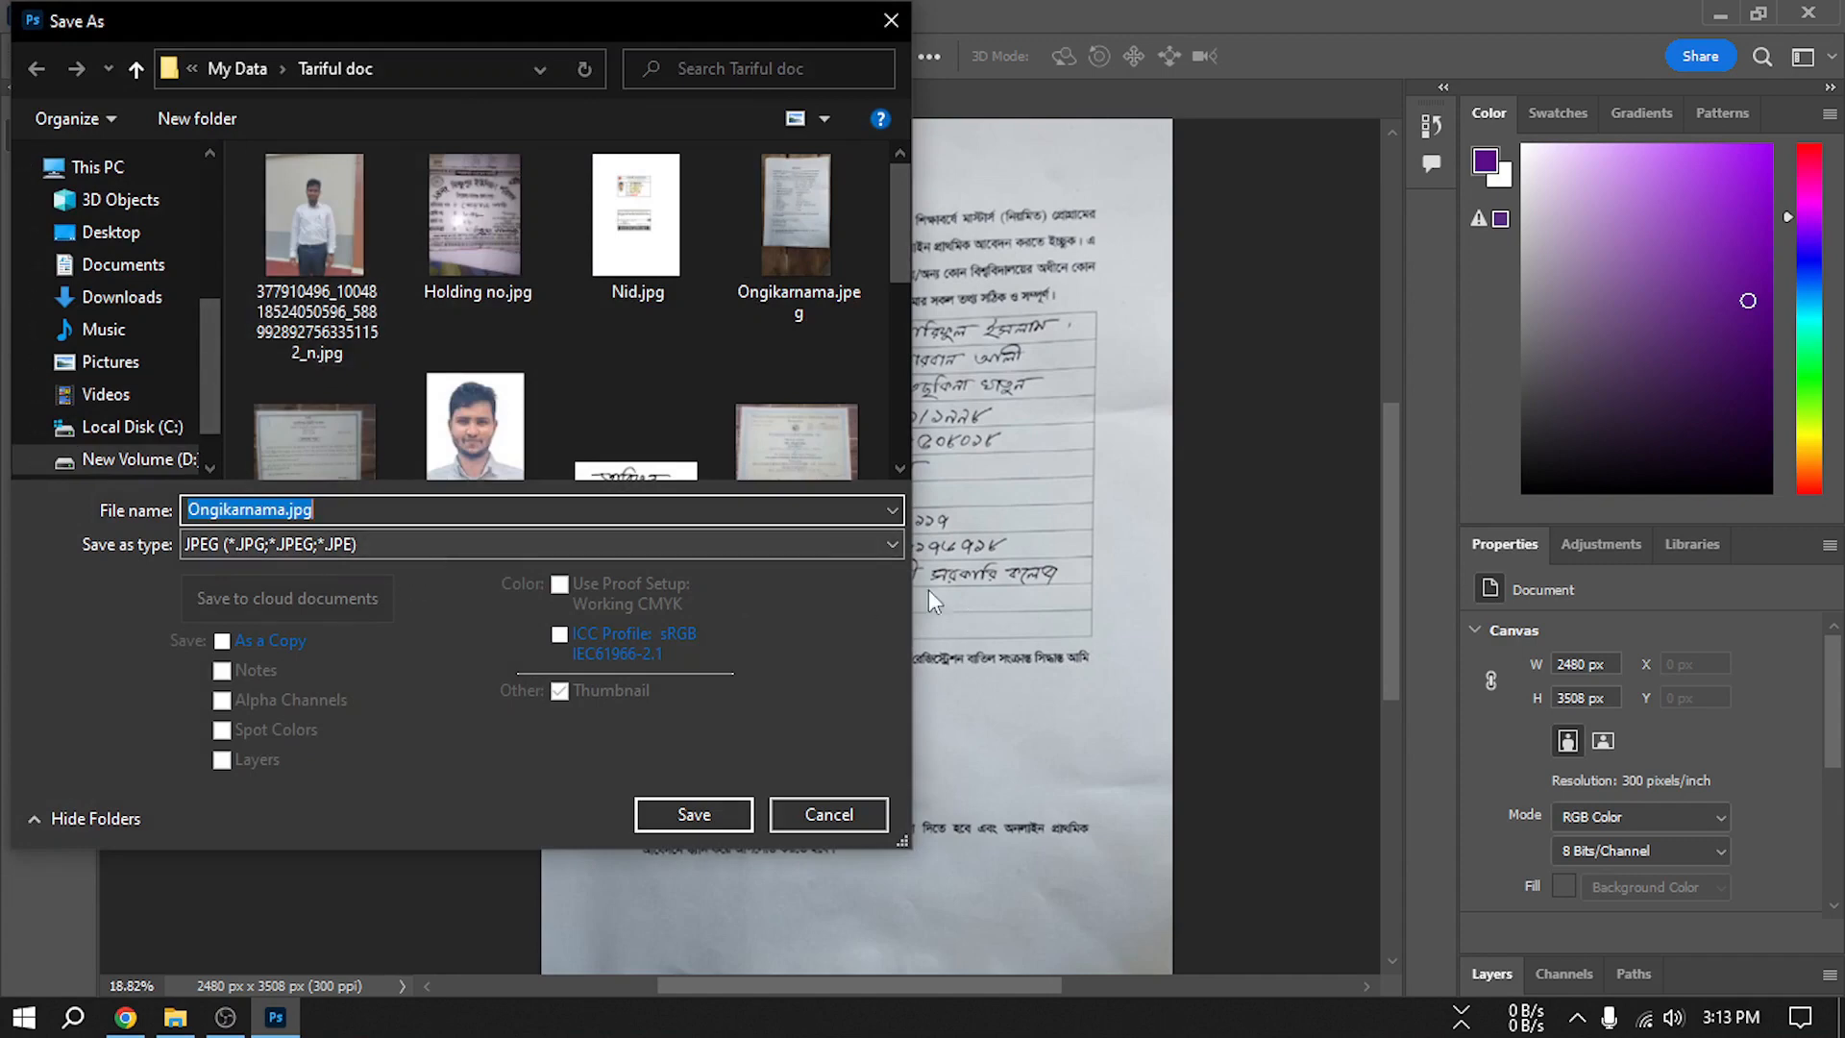
pyautogui.click(821, 552)
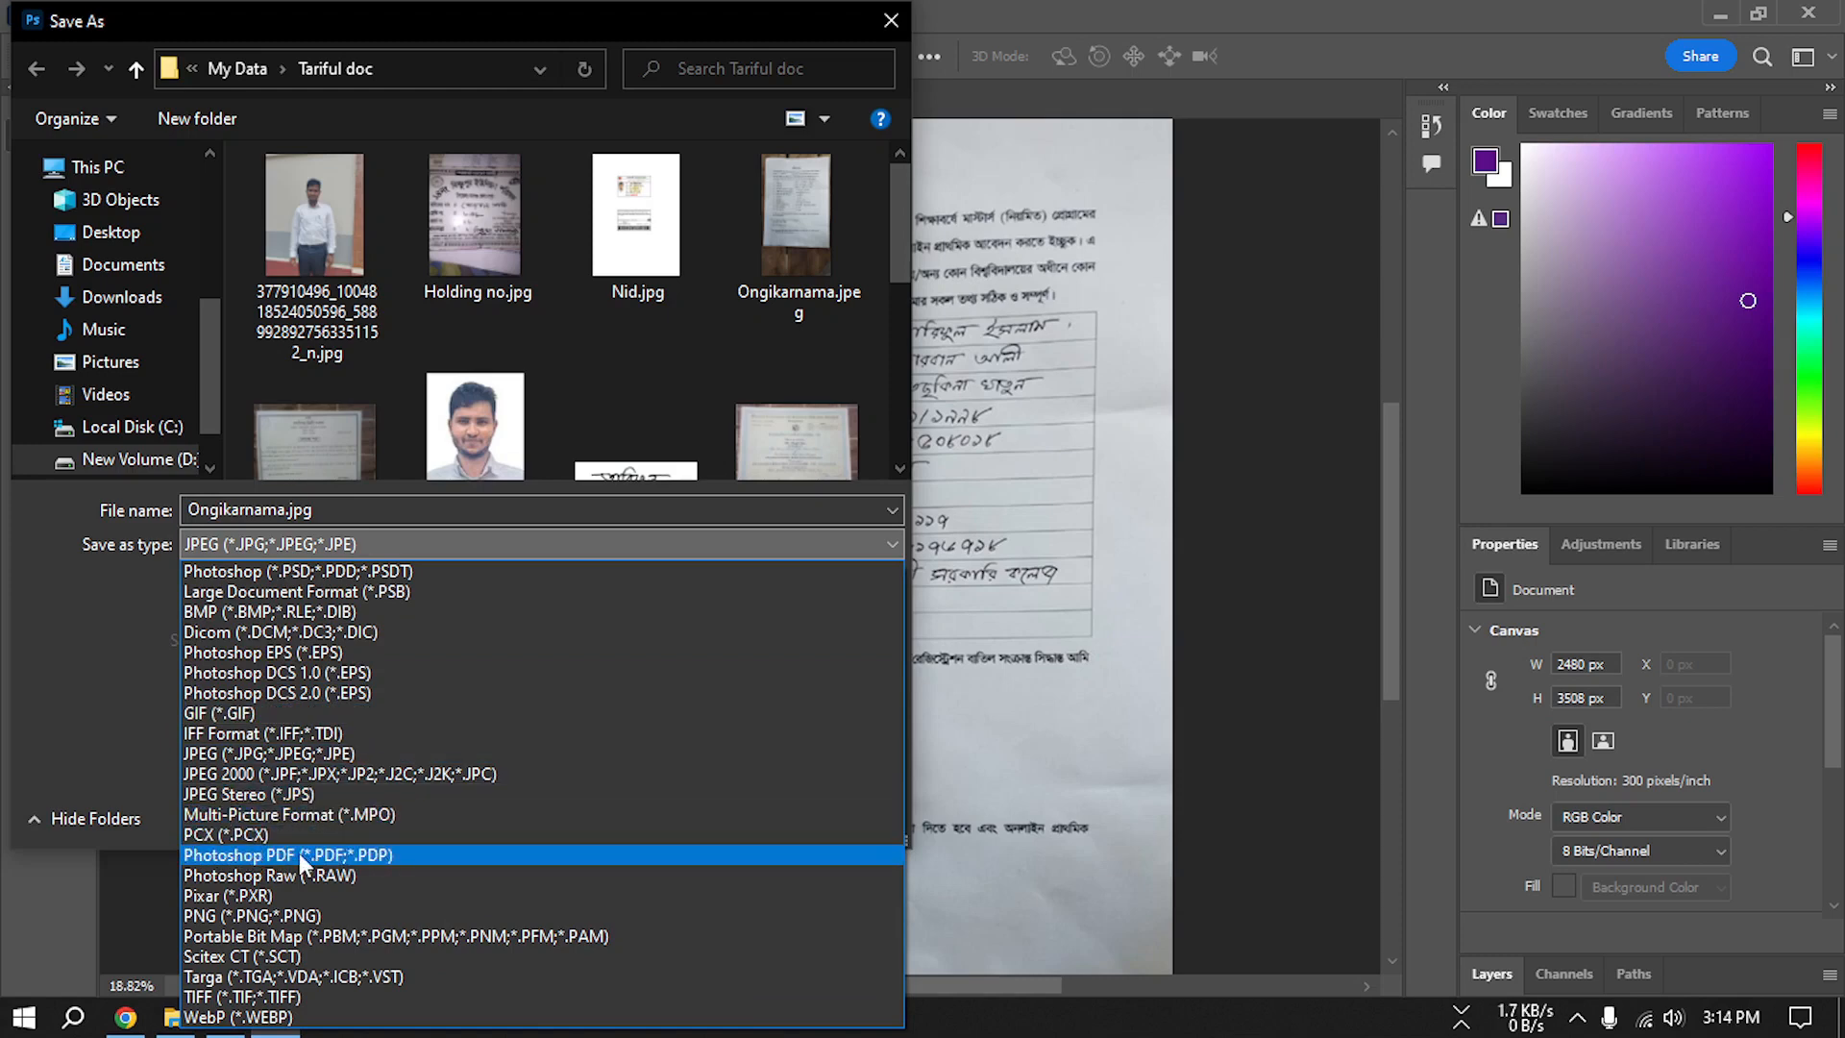
pyautogui.click(371, 856)
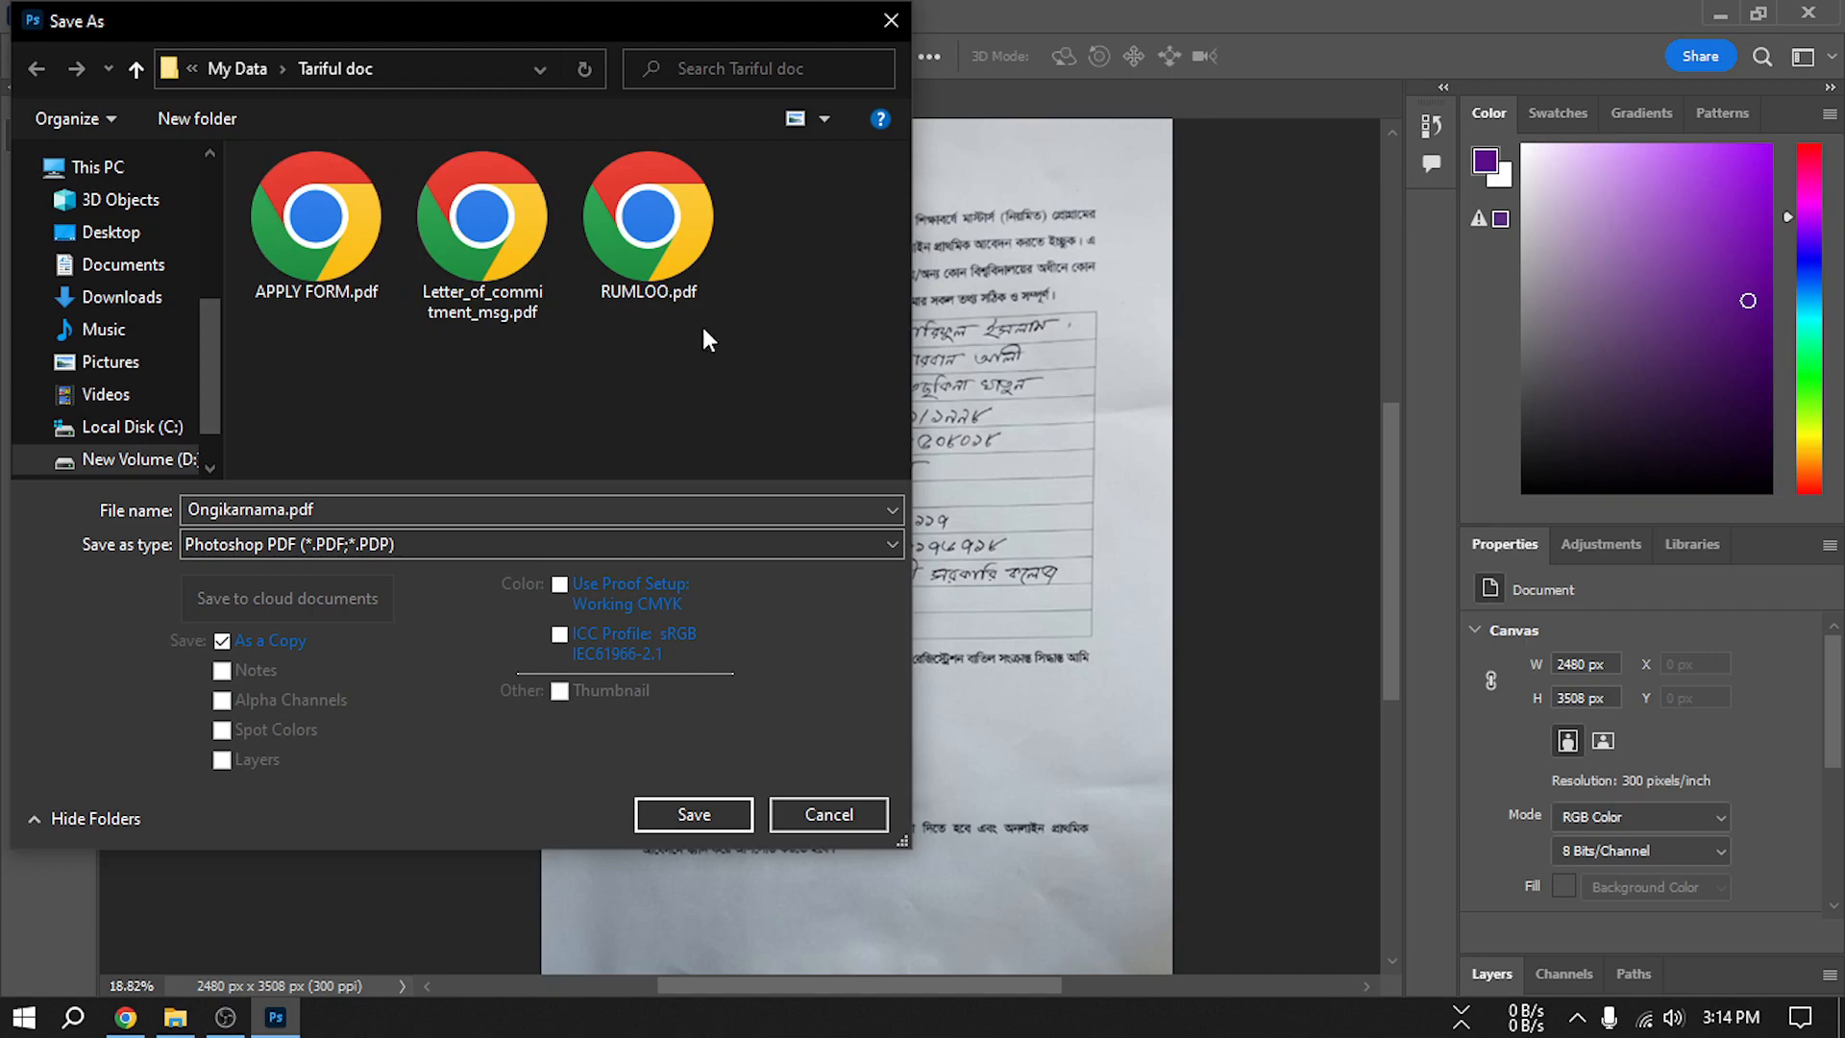
# Change the save format to JPEG and save the page as Ongikarnama.jpg at Maximum quality 12
pyautogui.click(702, 540)
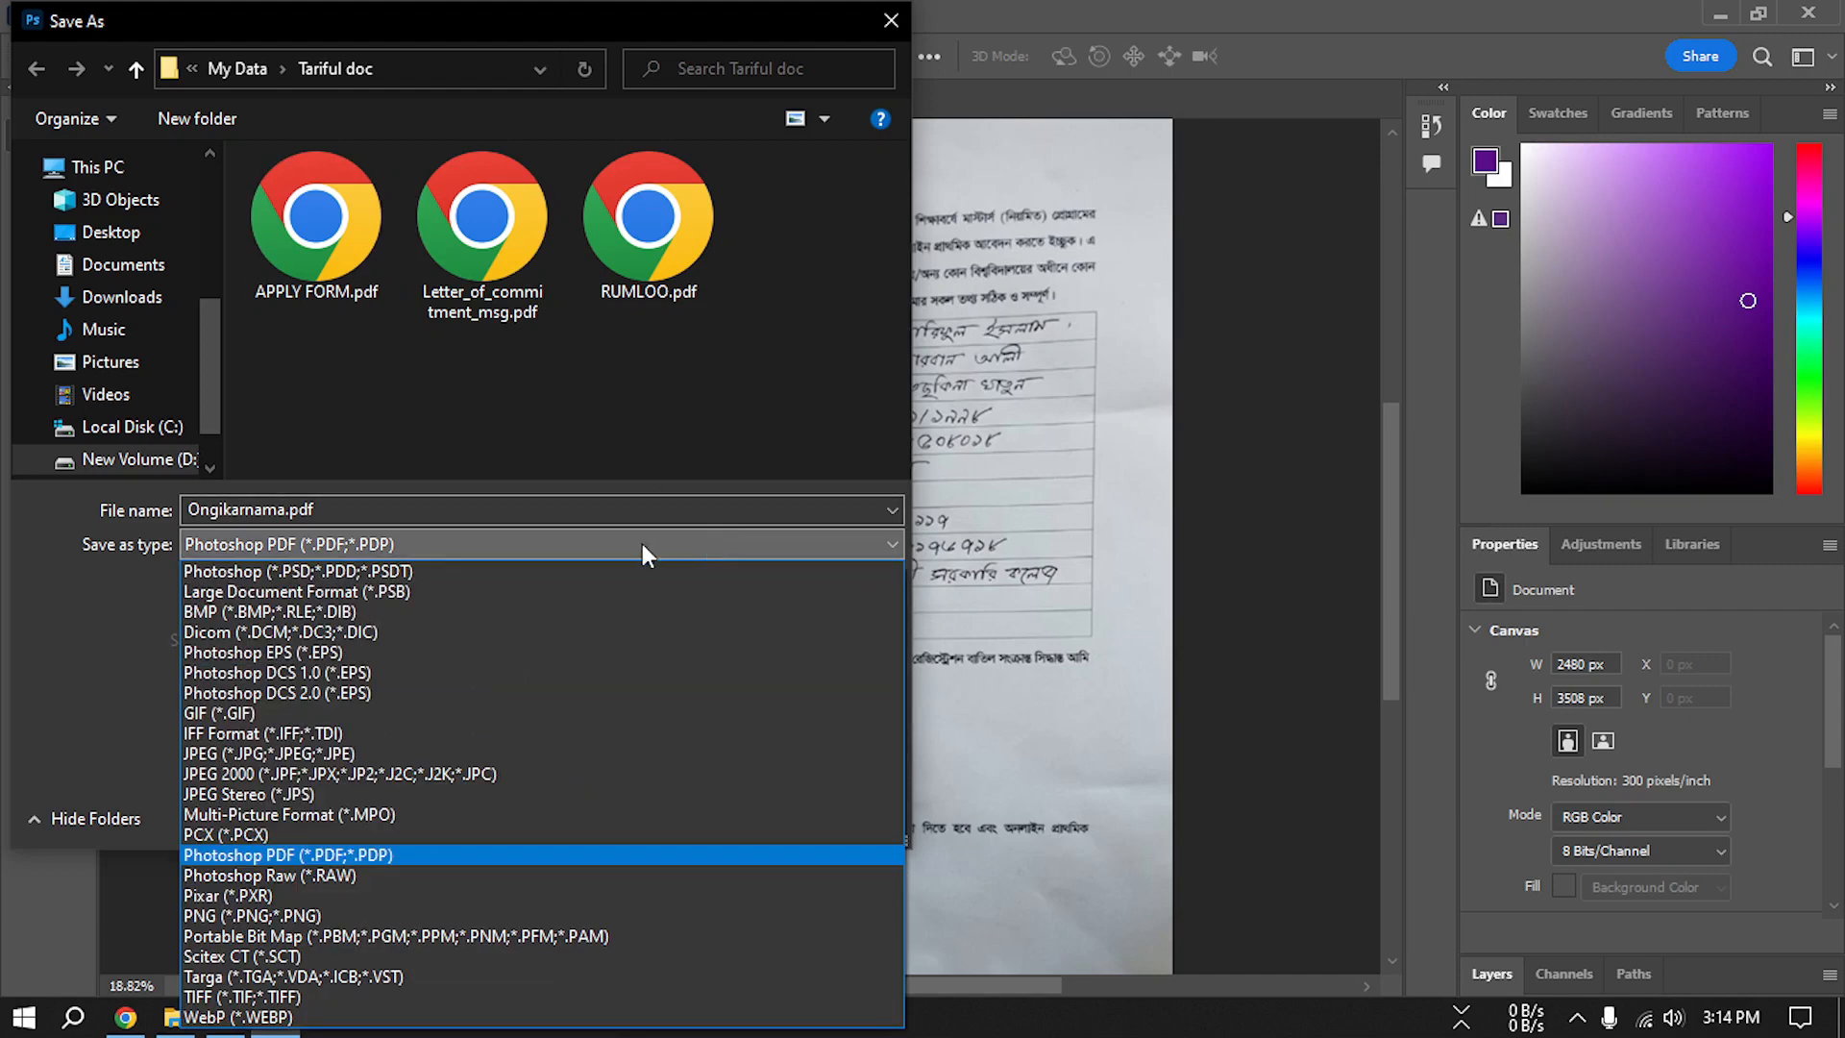
pyautogui.click(306, 757)
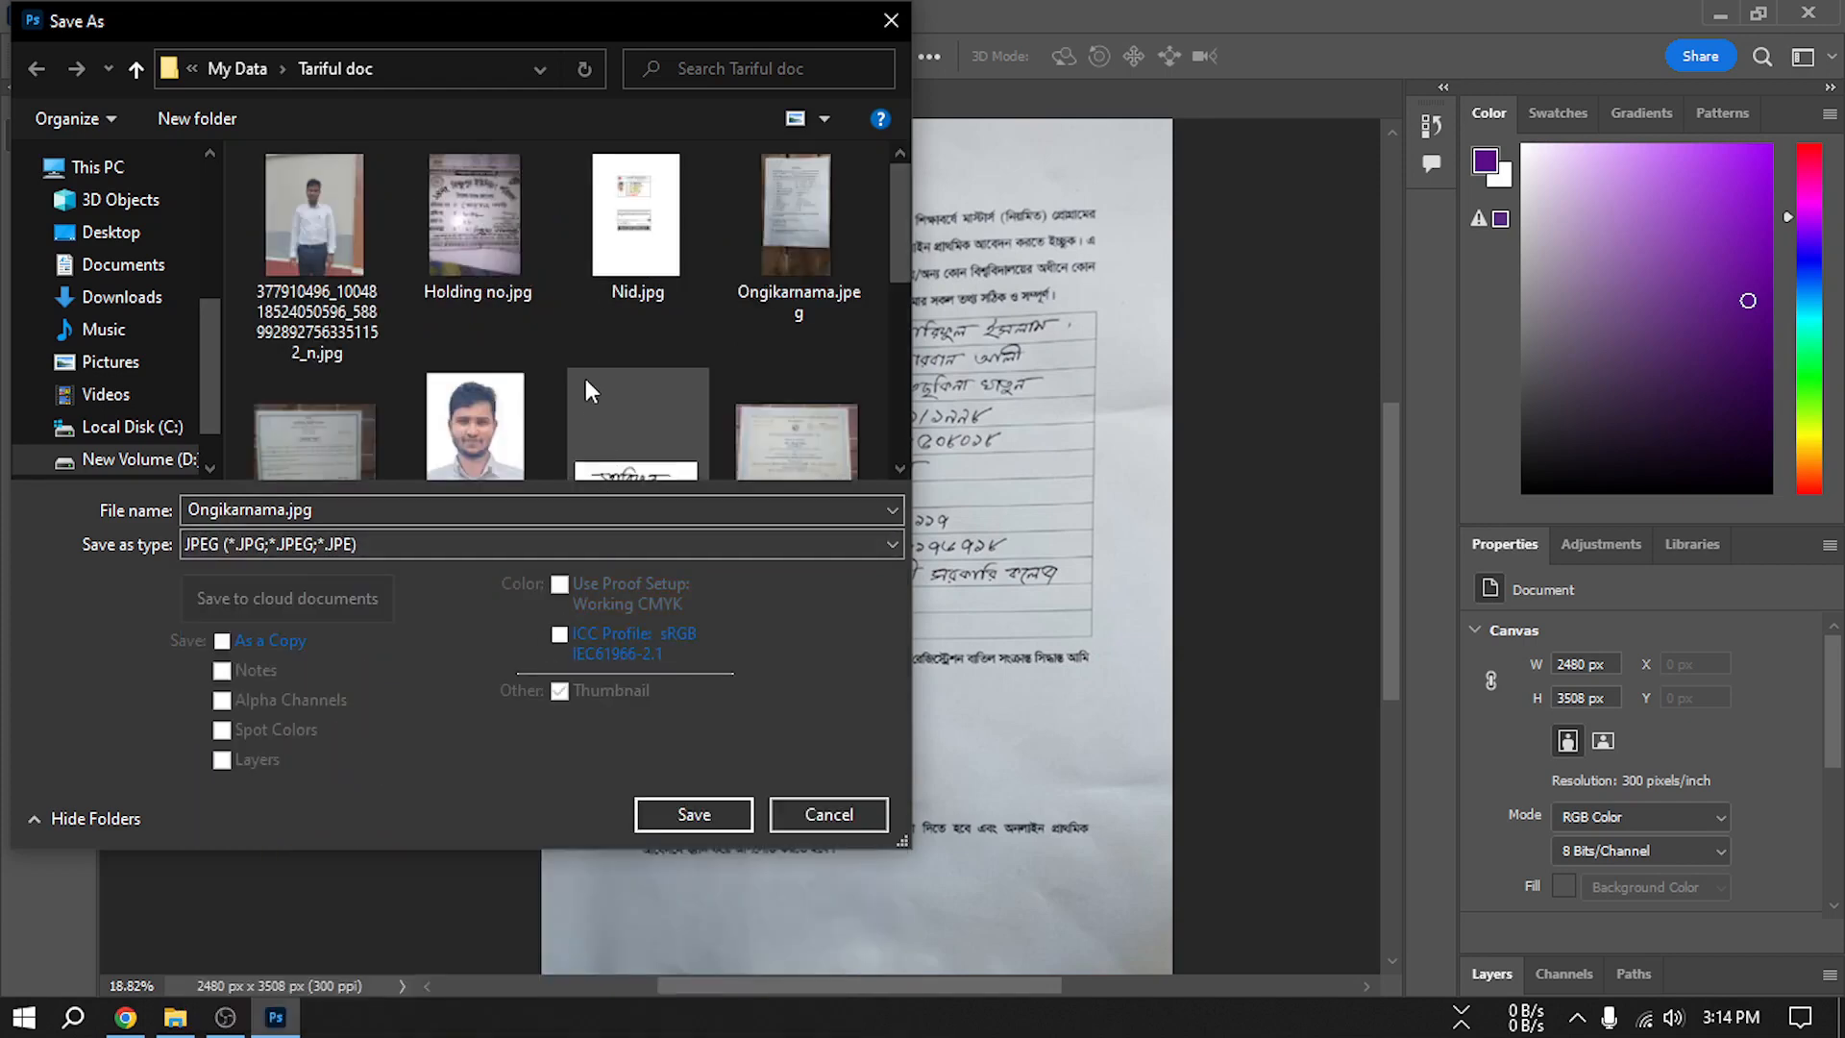
pyautogui.scroll(-3, 575, 363)
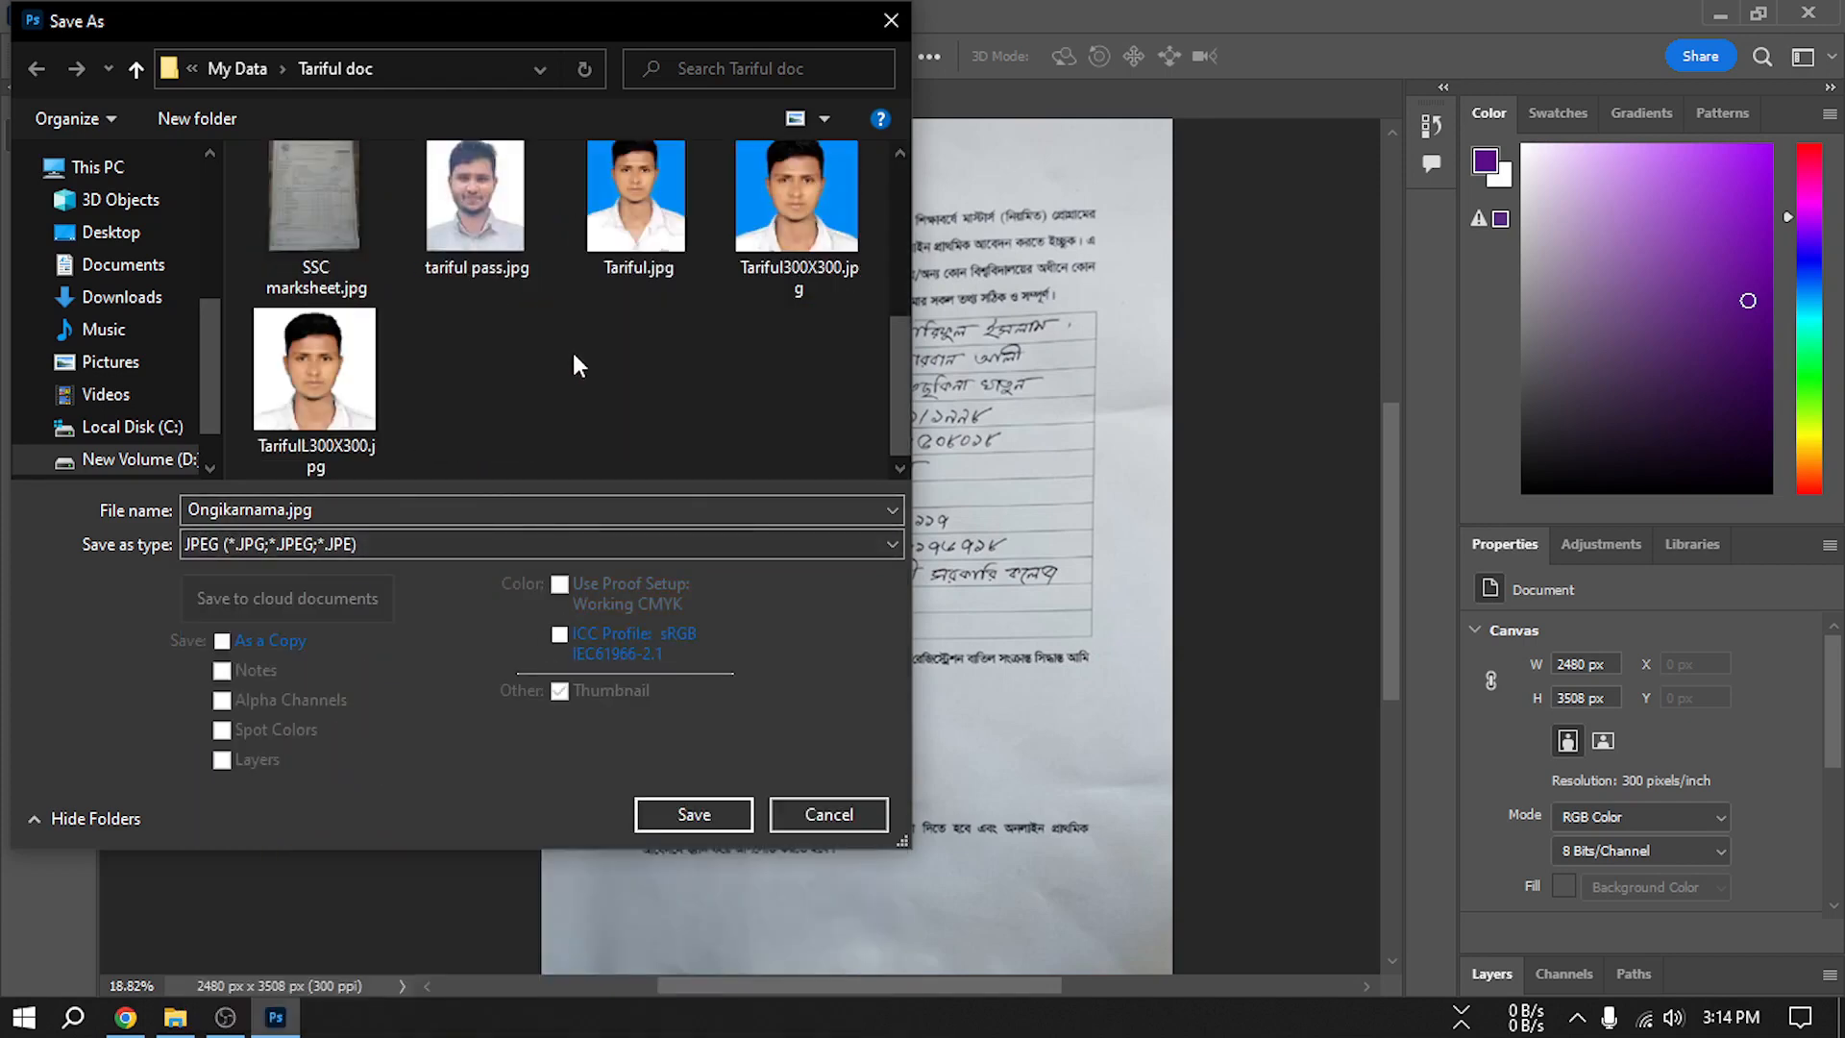
pyautogui.click(688, 814)
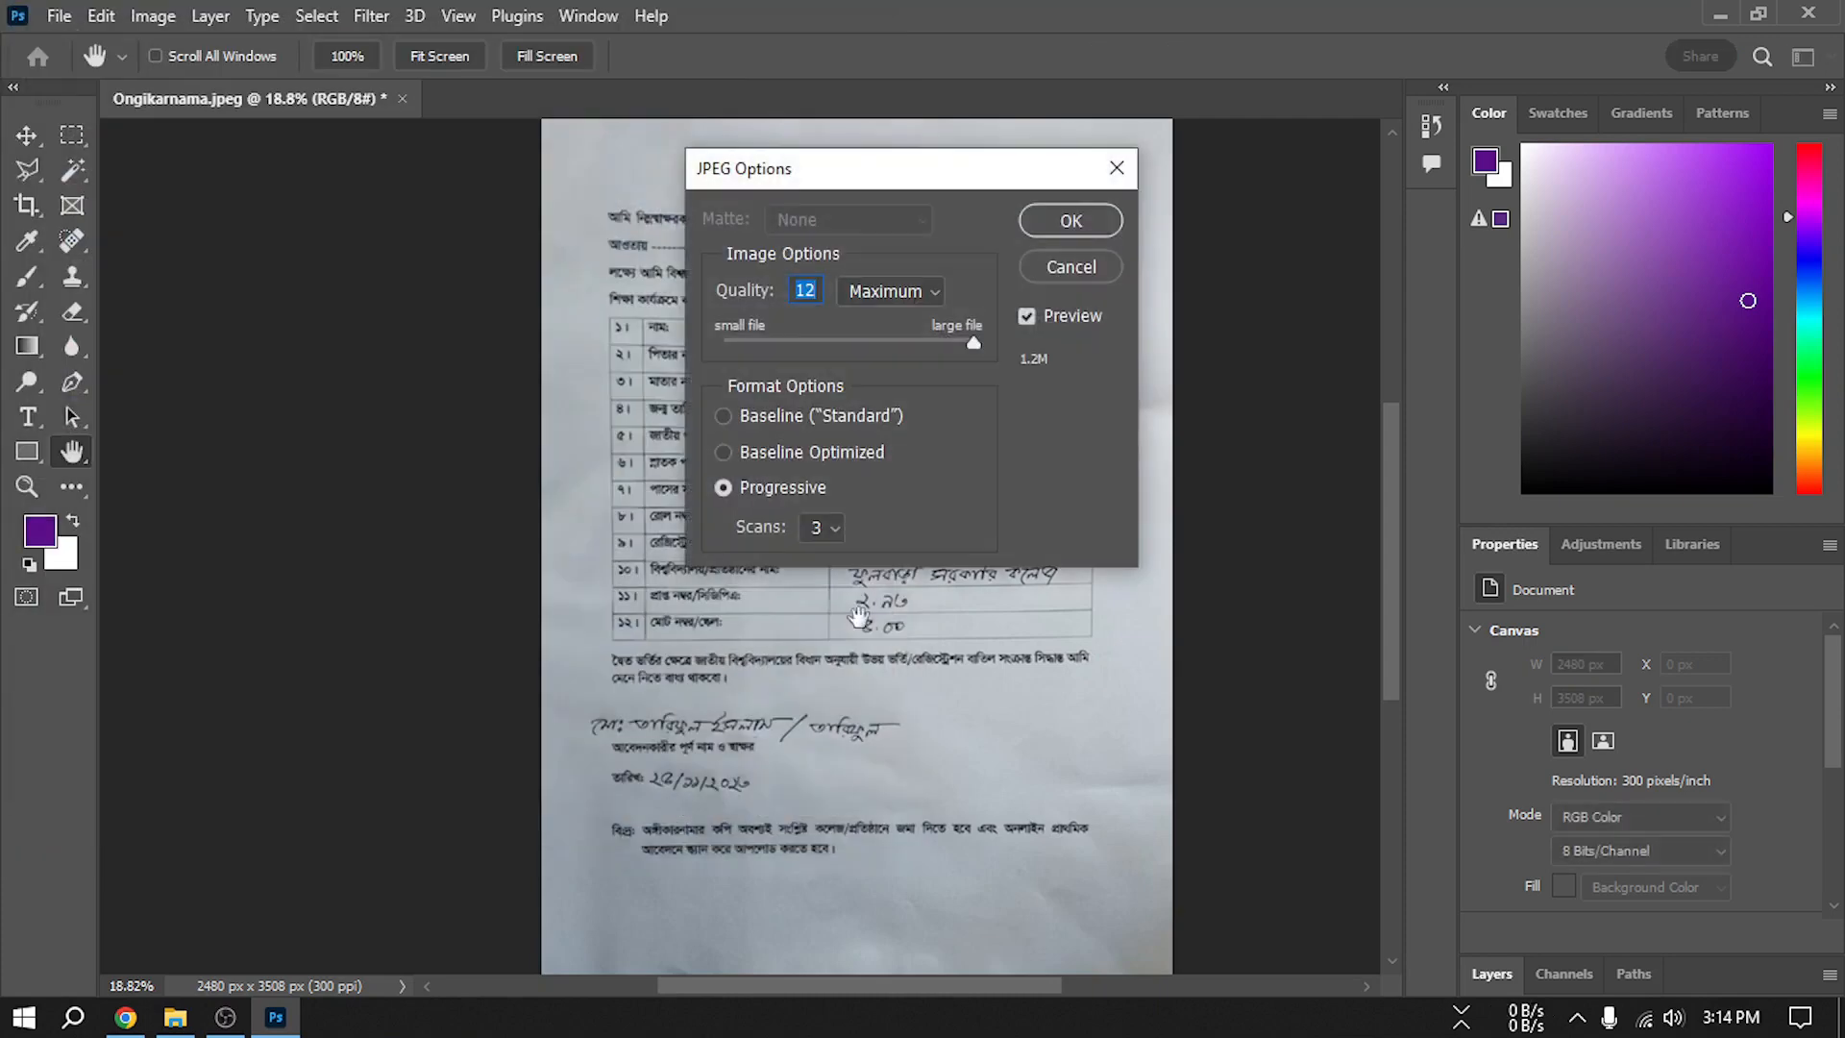
pyautogui.click(1071, 221)
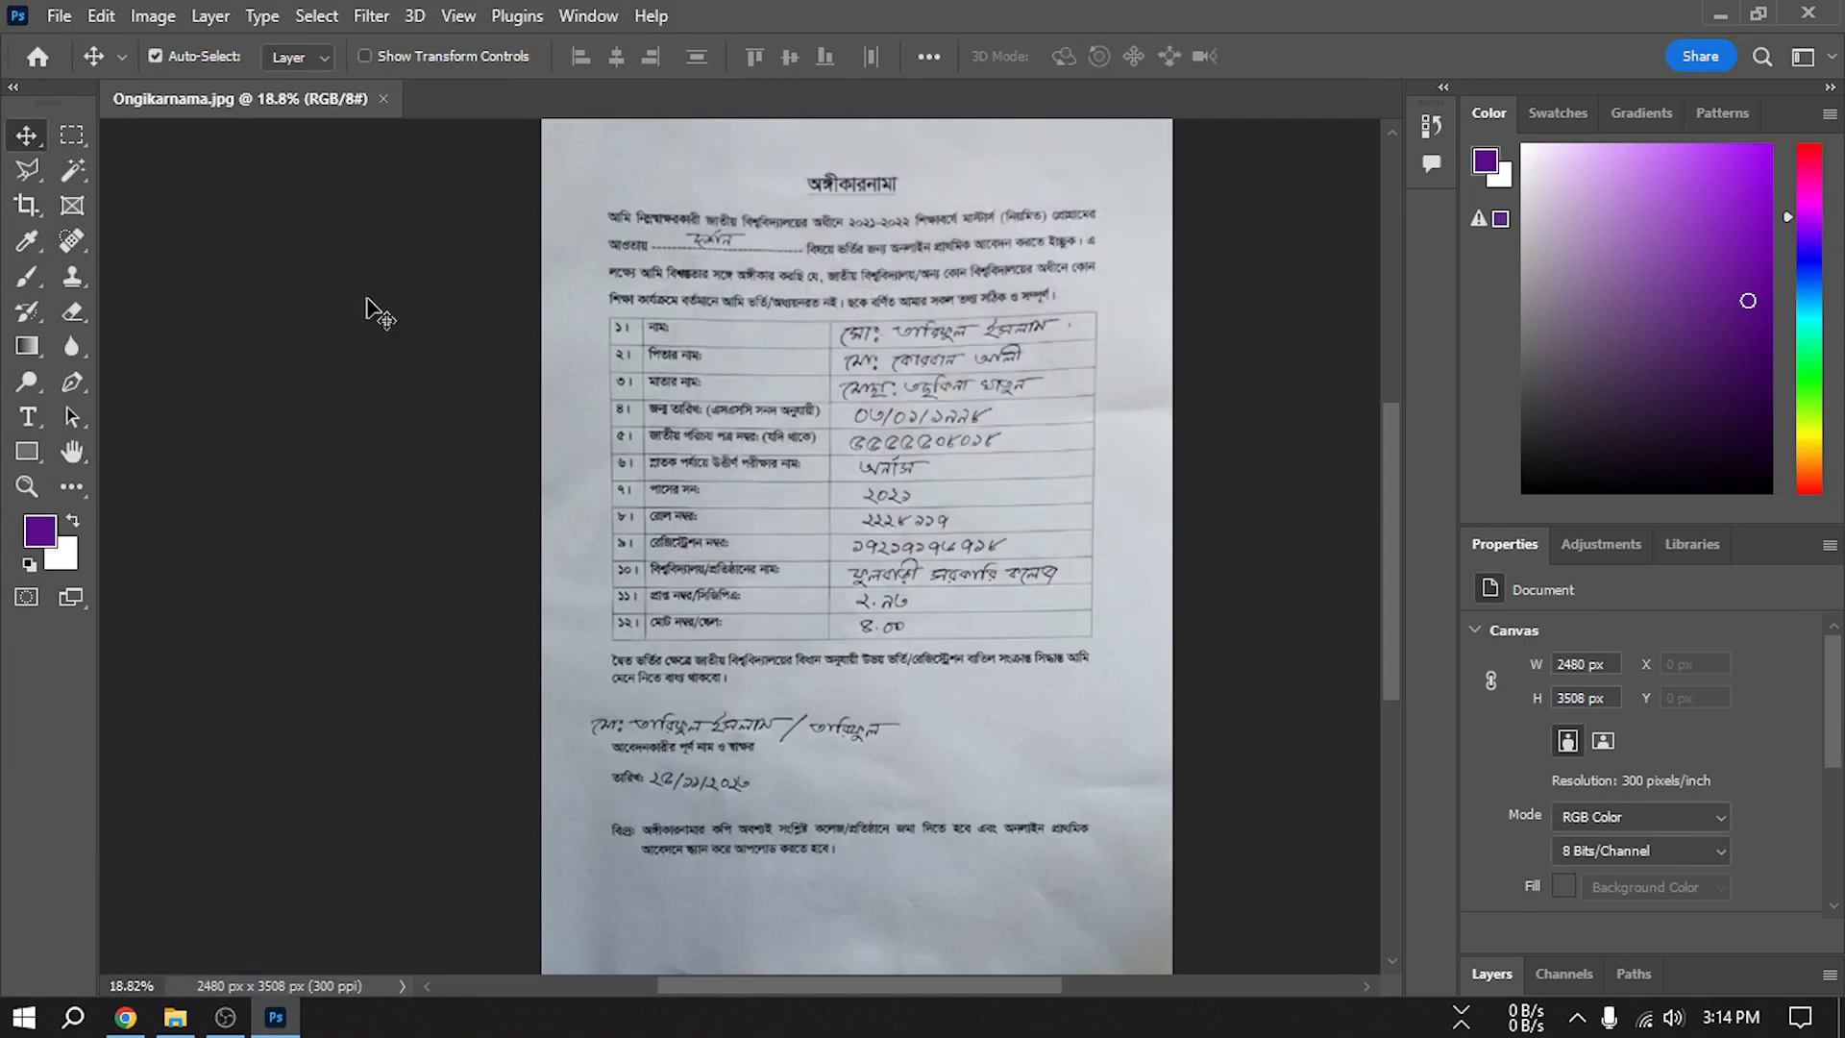
# Exit Photoshop, return Chrome to its home page and minimize the browser
pyautogui.click(53, 20)
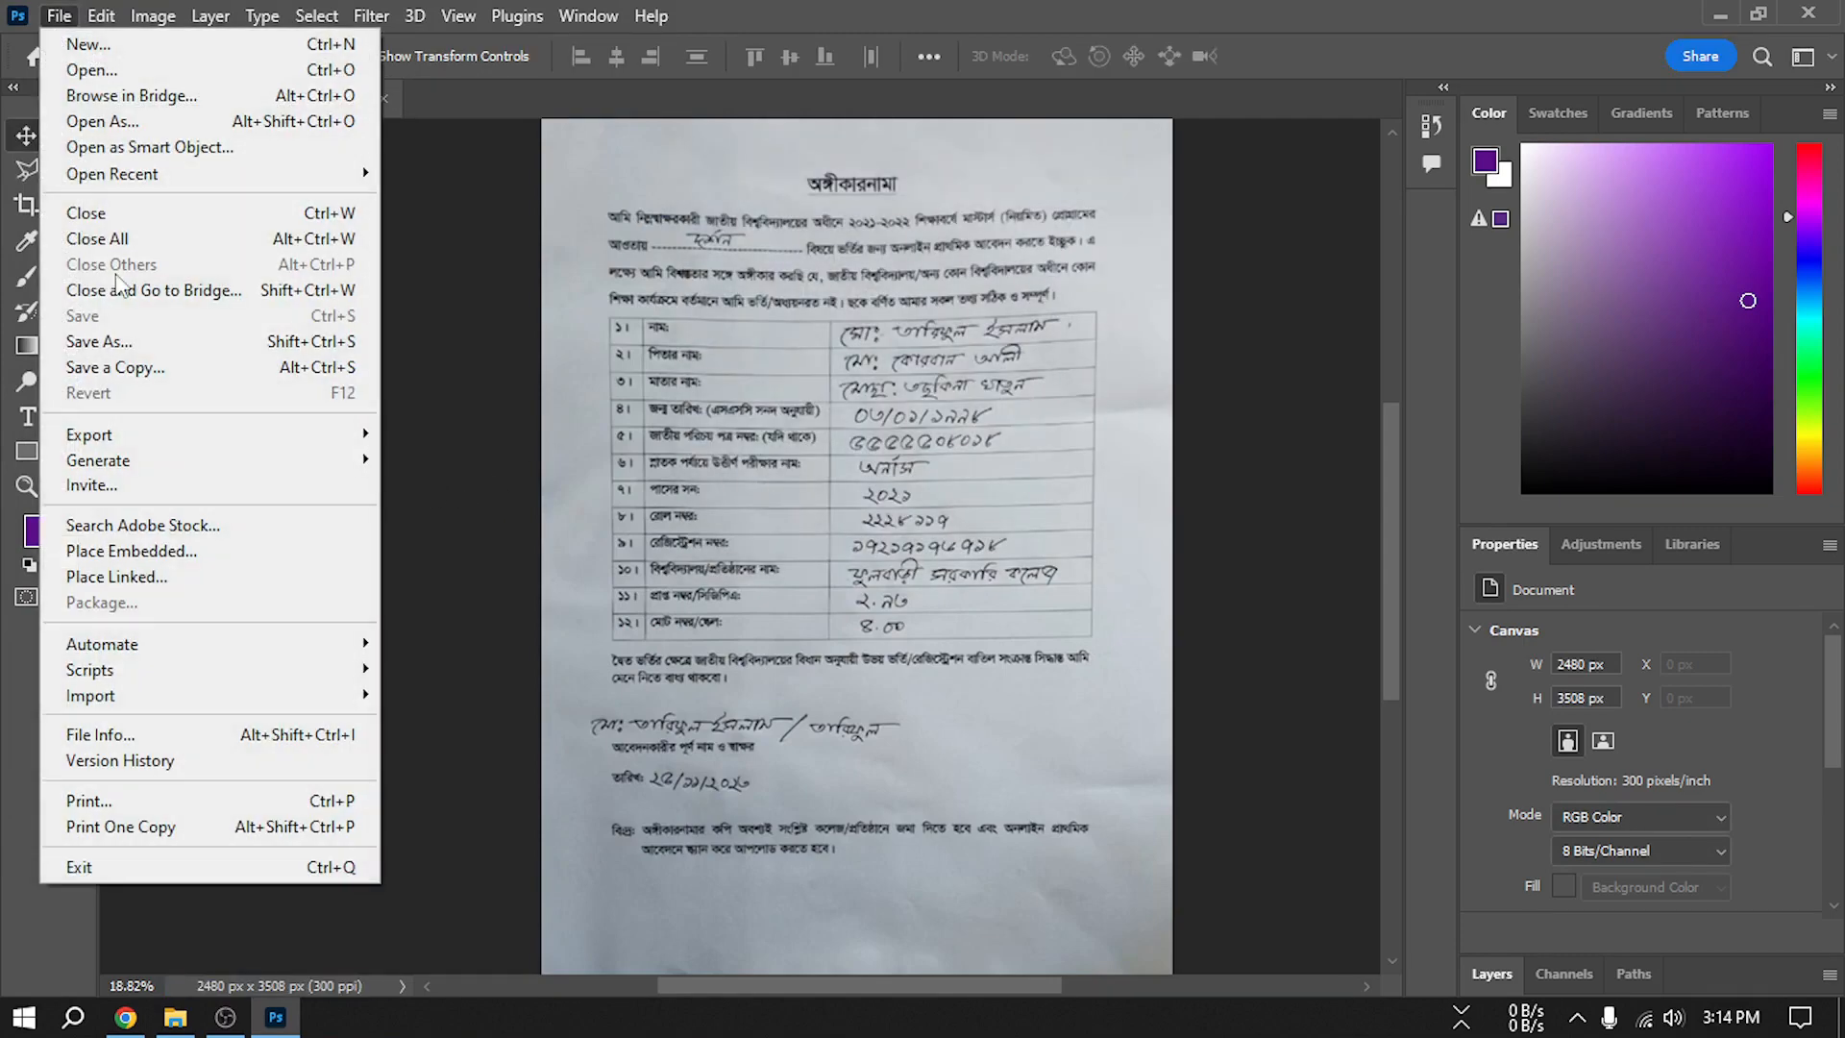
pyautogui.click(117, 857)
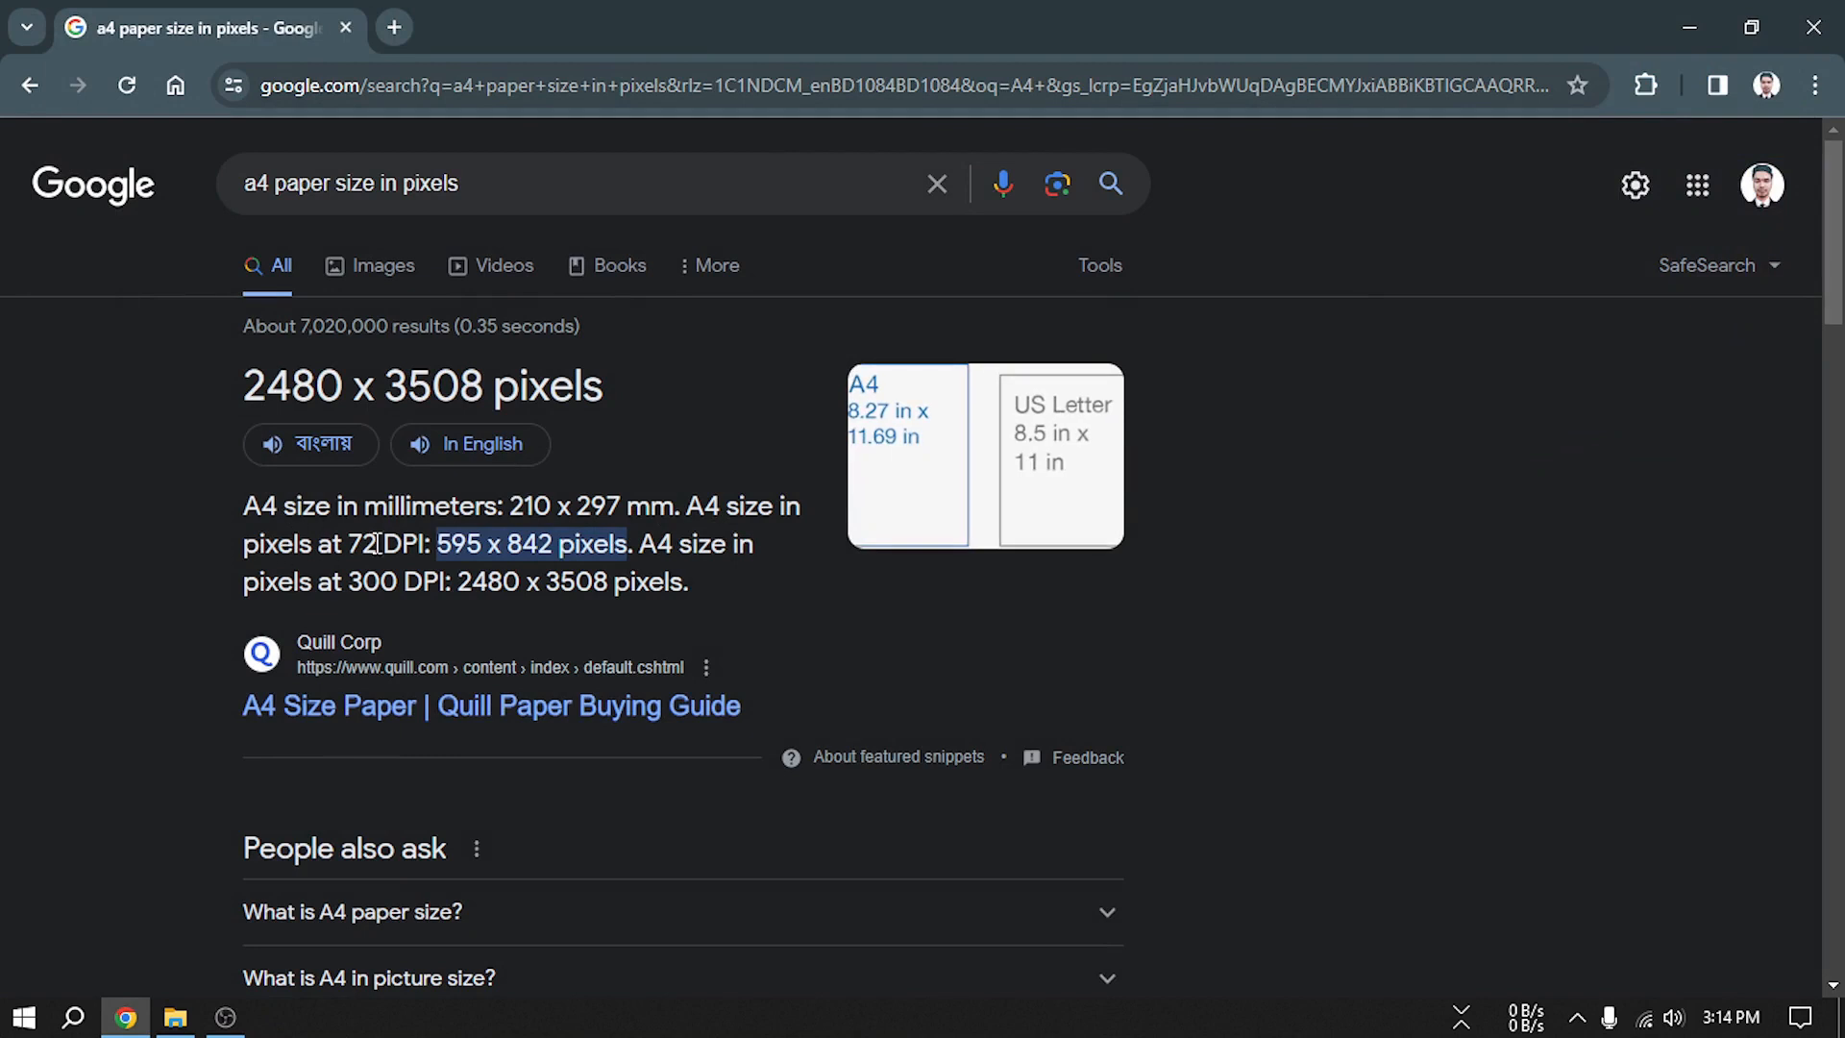
pyautogui.click(196, 85)
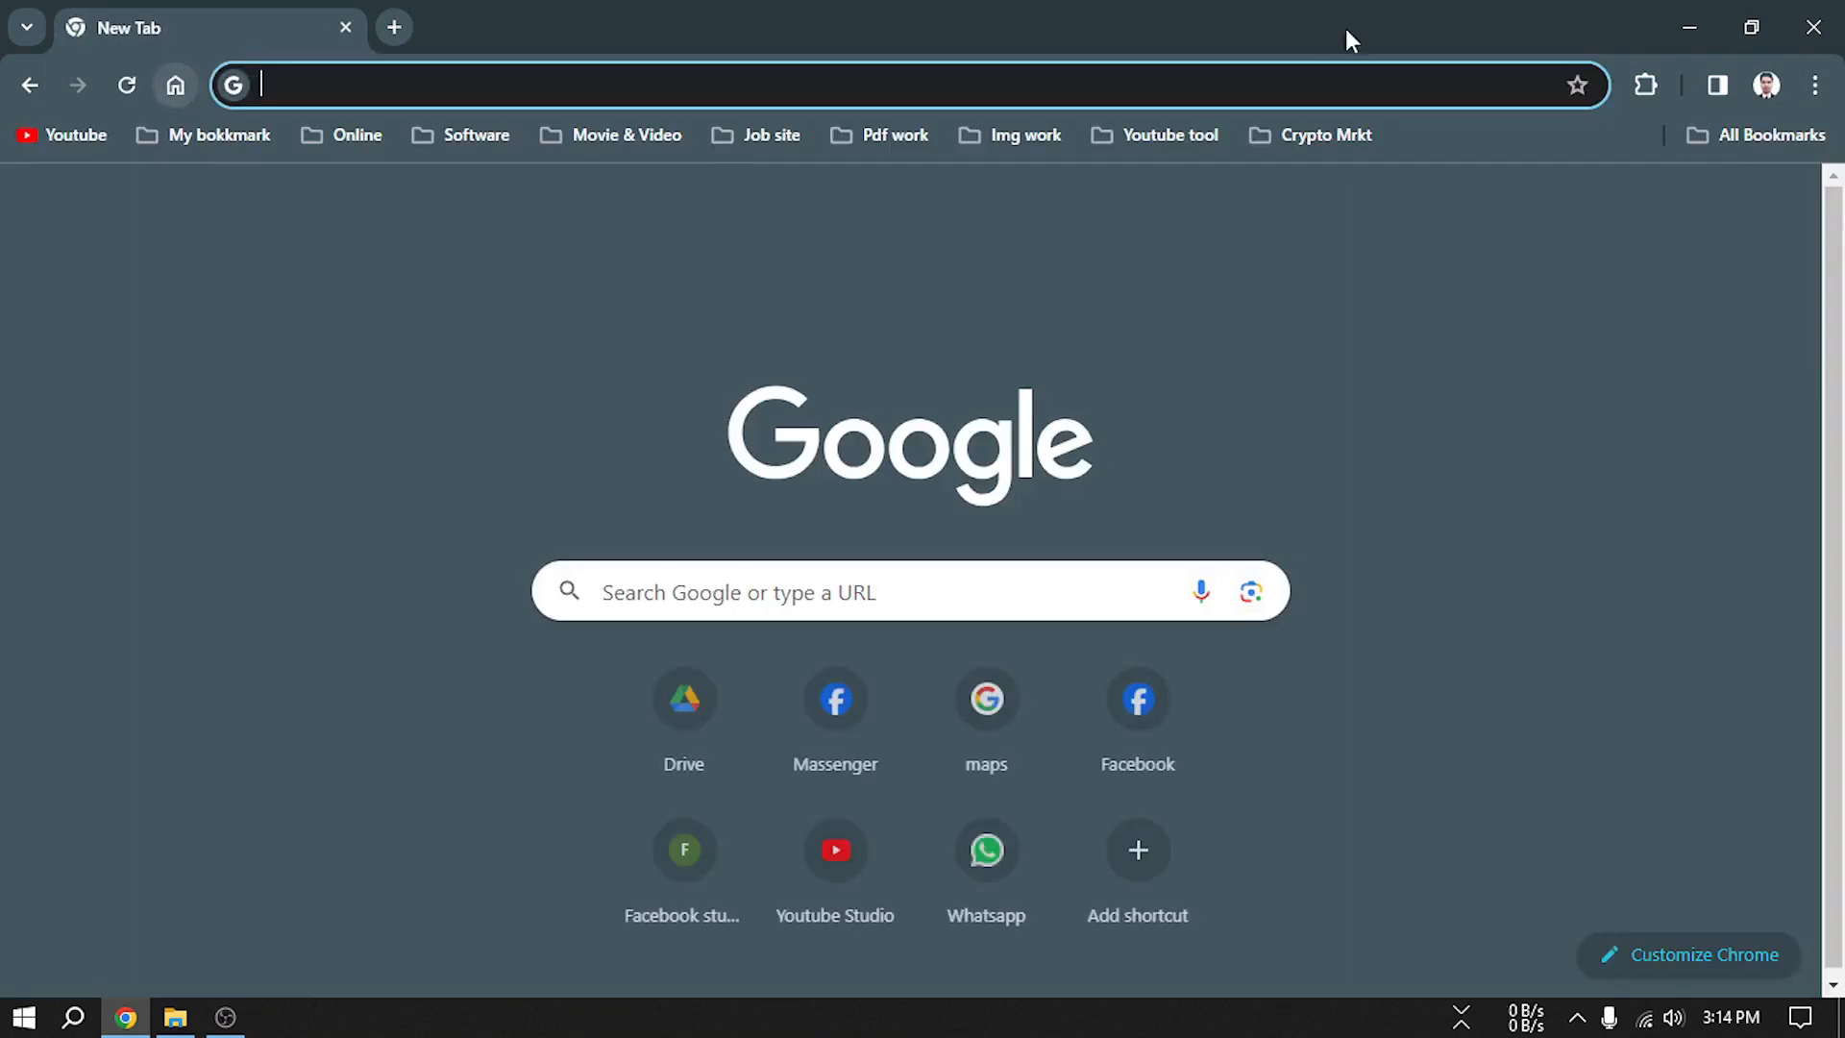
pyautogui.click(1695, 26)
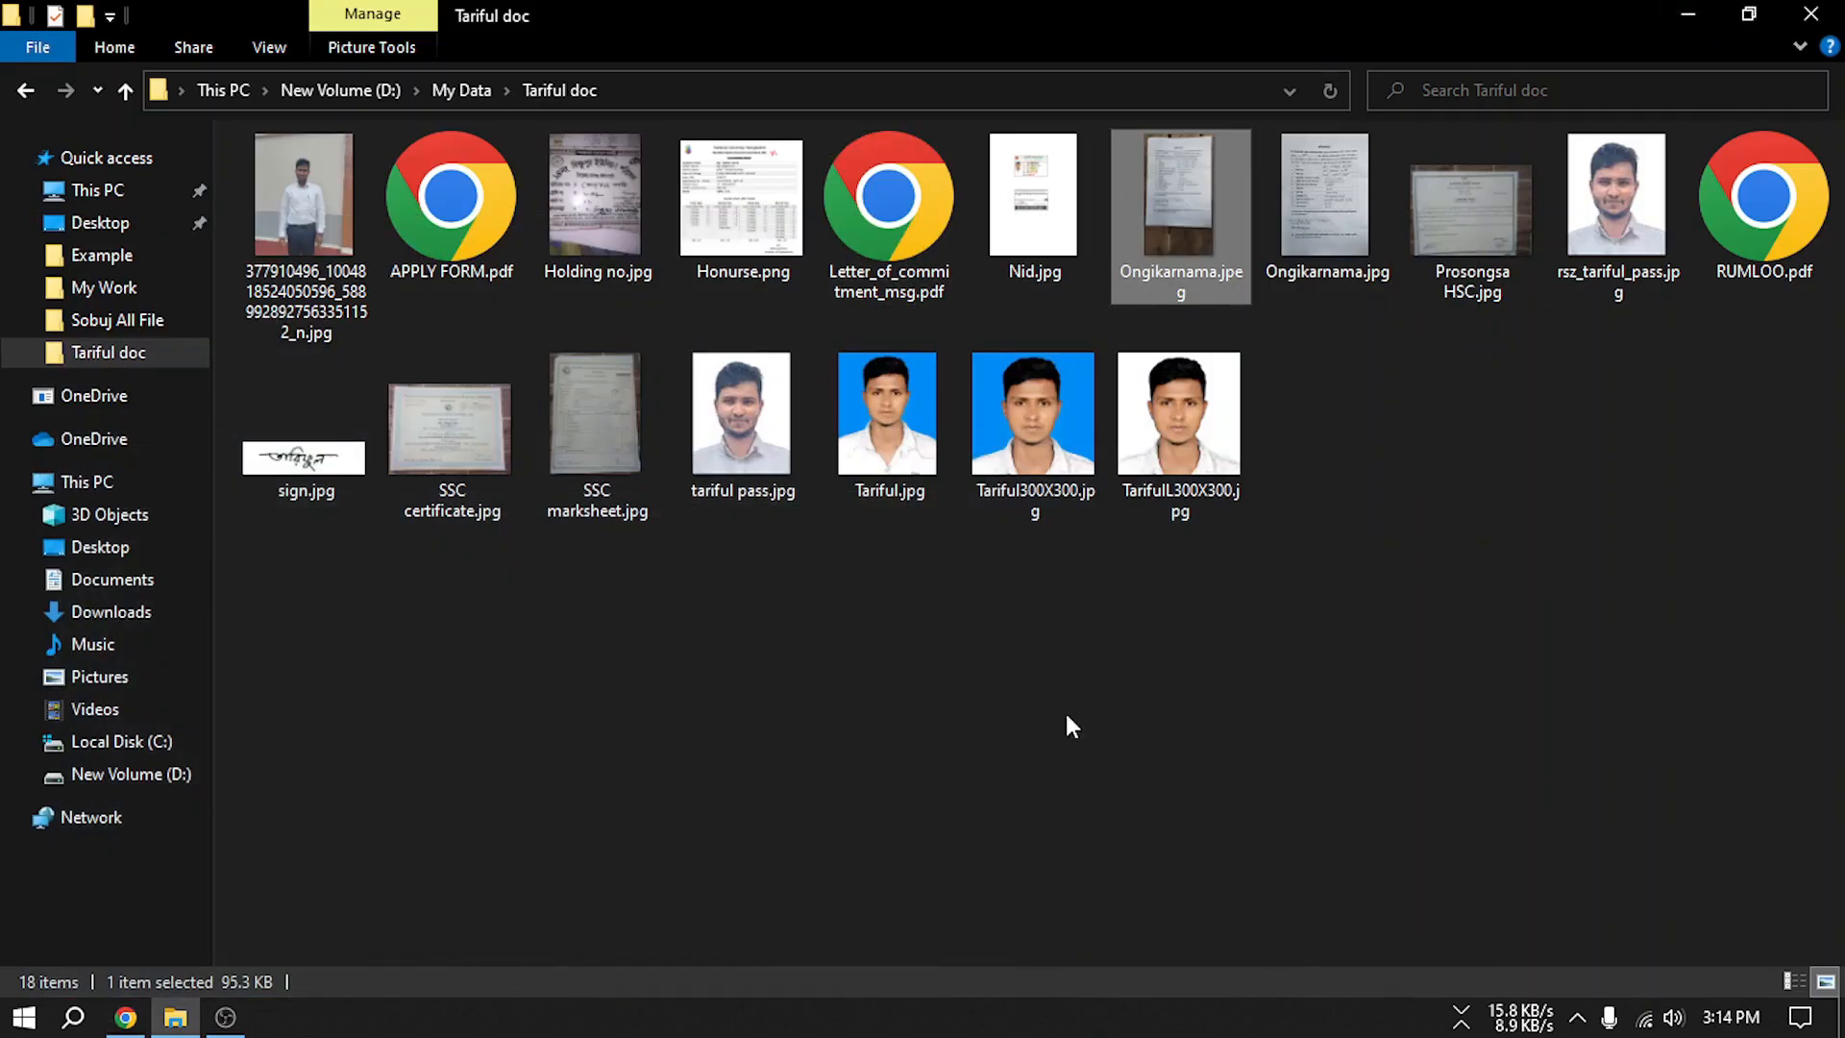
# Refresh the document folder in File Explorer, view Ongikarnama.jpg and close the image viewer
pyautogui.rightClick(1400, 590)
pyautogui.click(1439, 704)
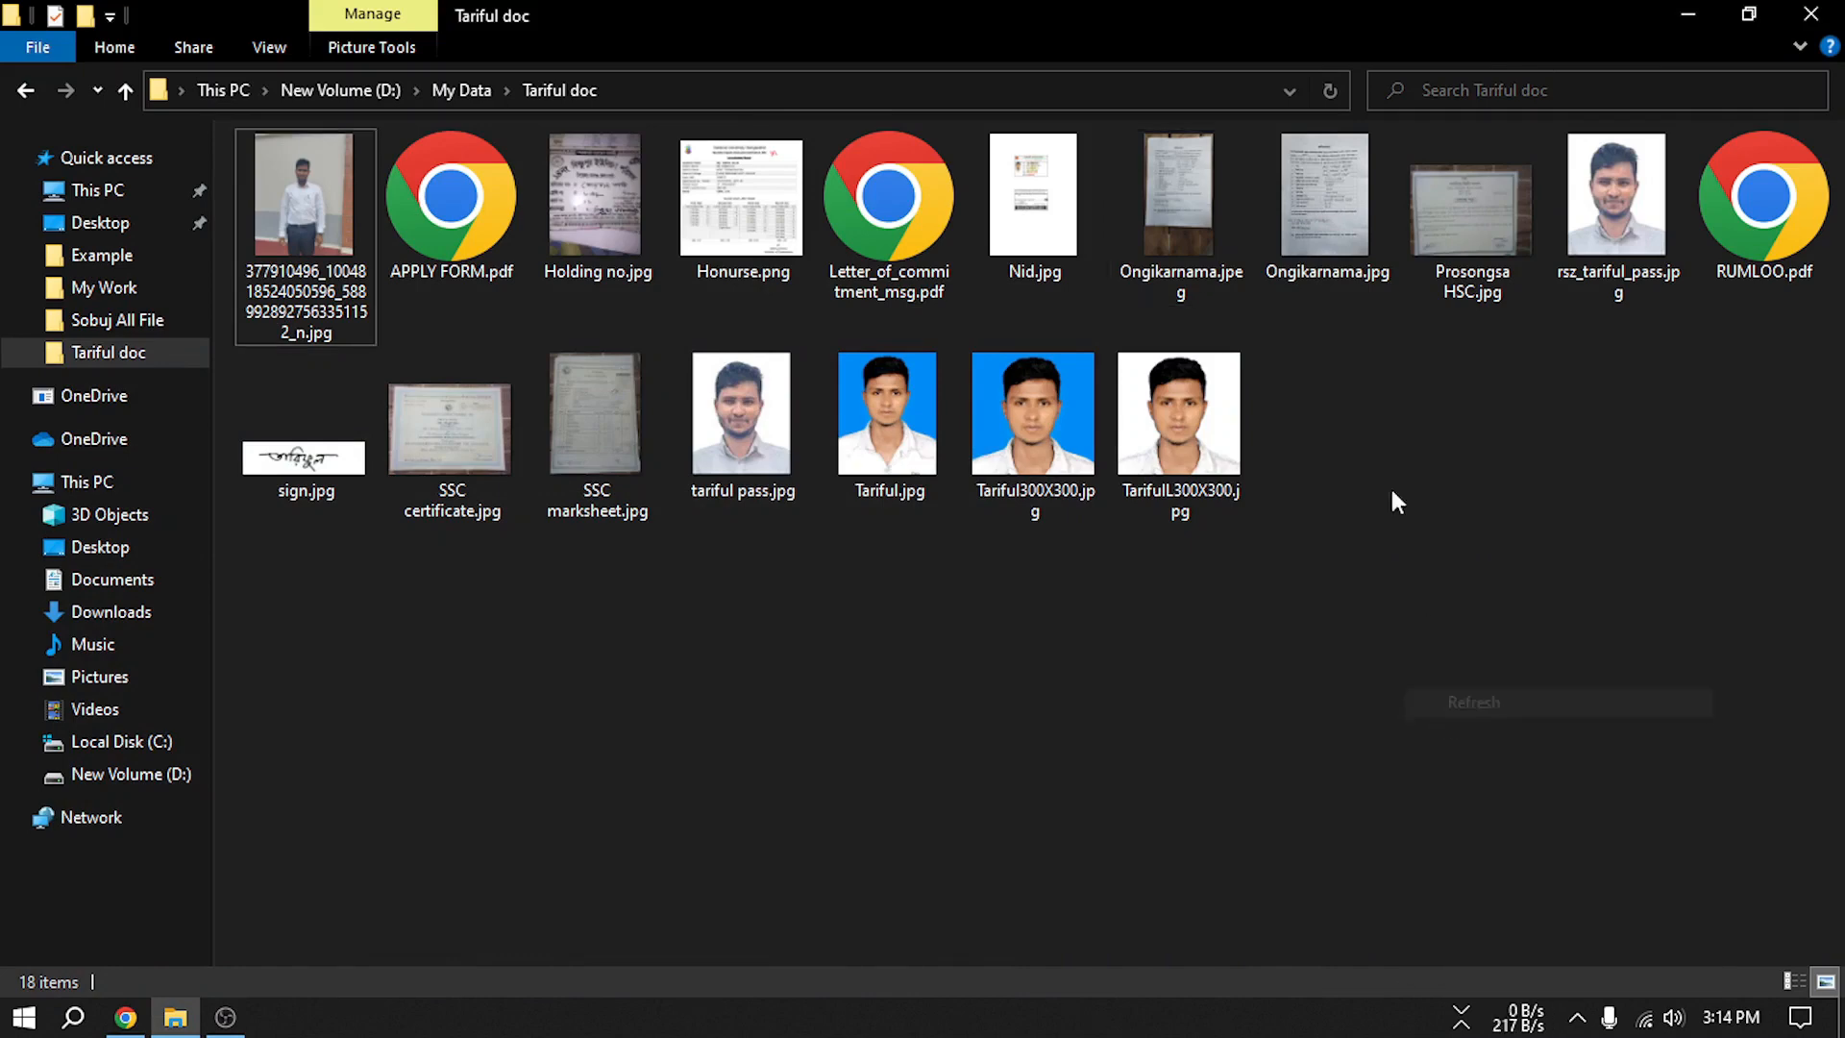
pyautogui.doubleClick(1316, 211)
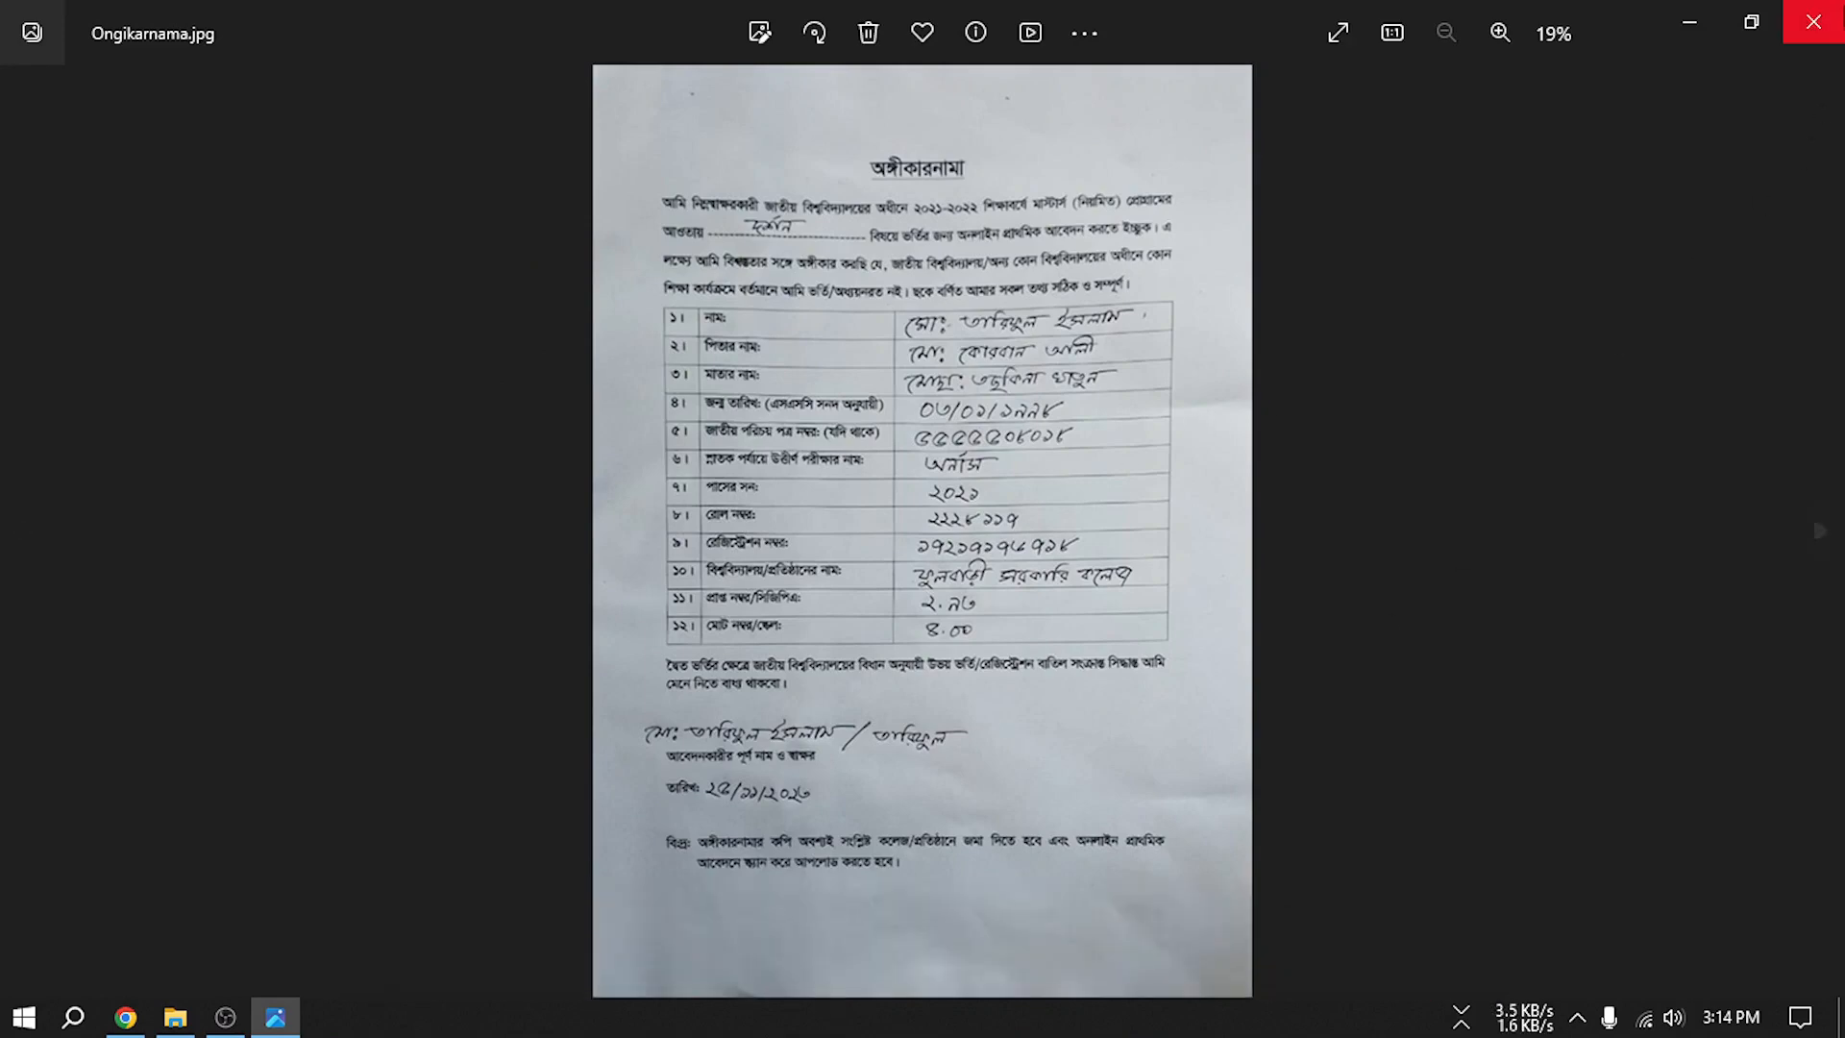
pyautogui.click(1813, 21)
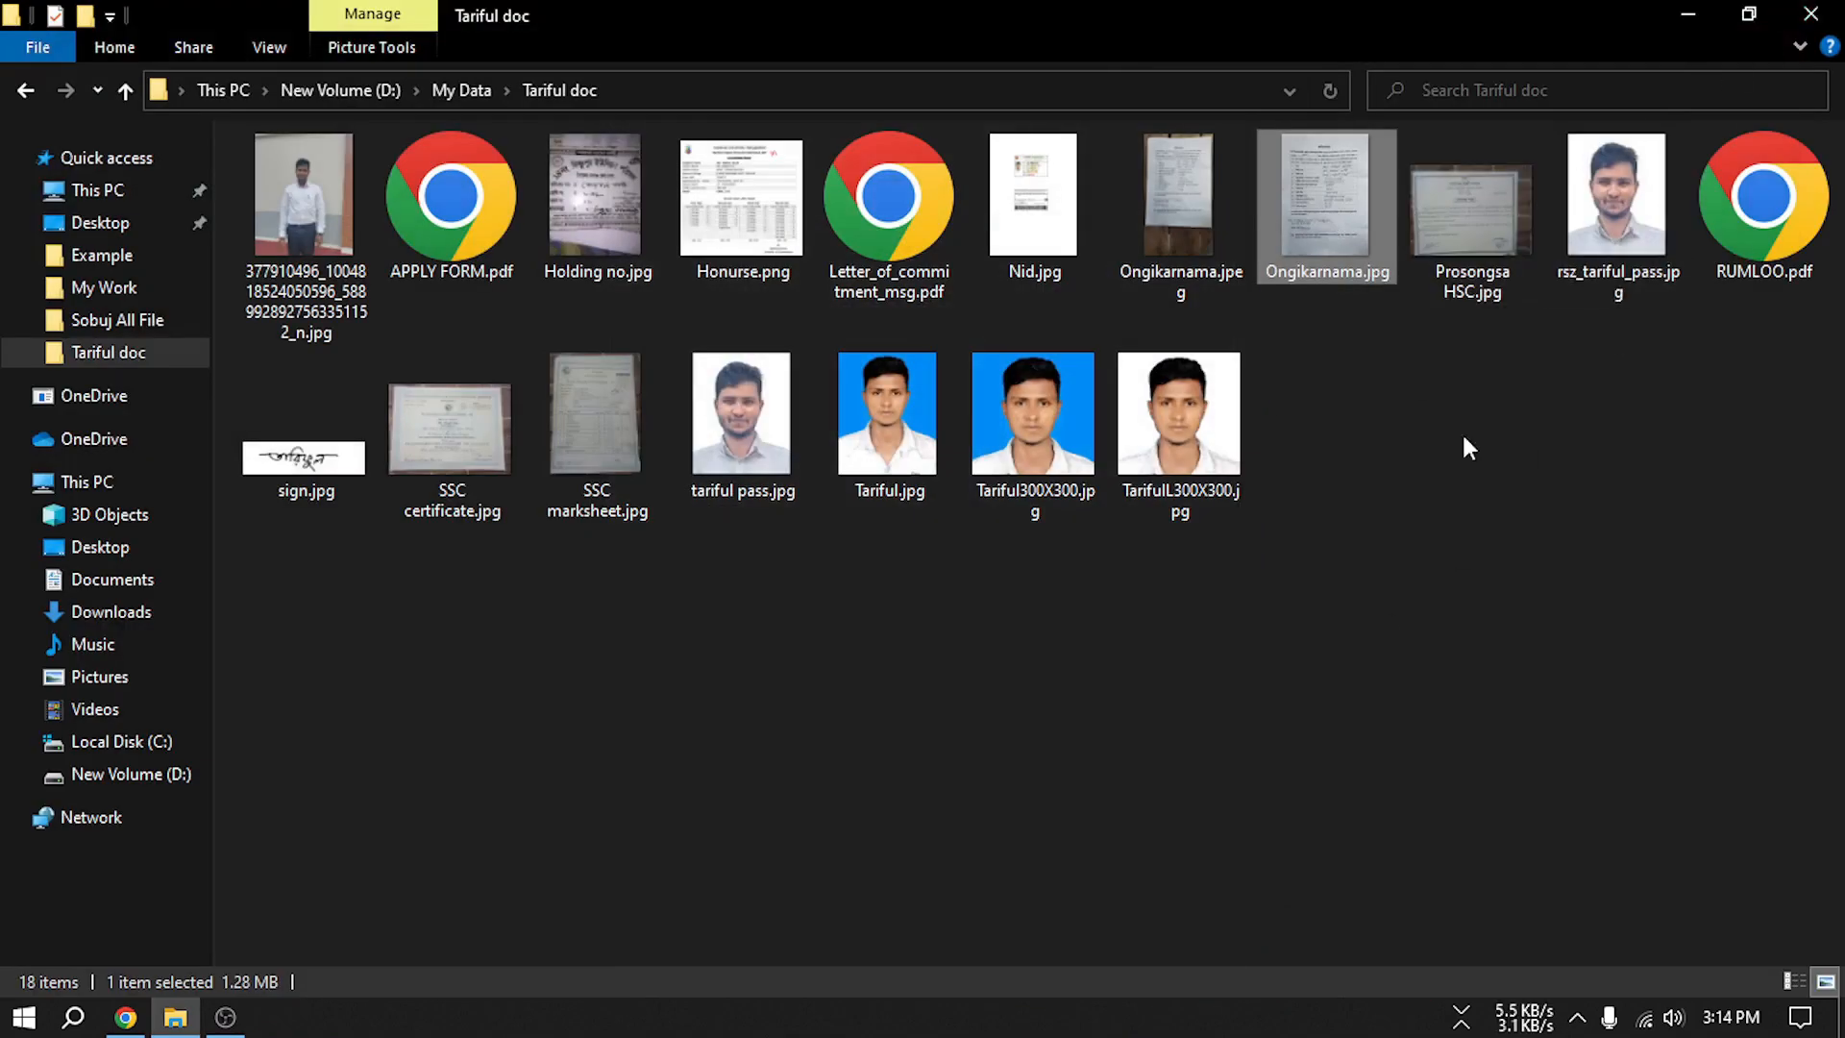
# Switch to Chrome, search Google for "i love pdf" and open the iLovePDF website
pyautogui.click(126, 1017)
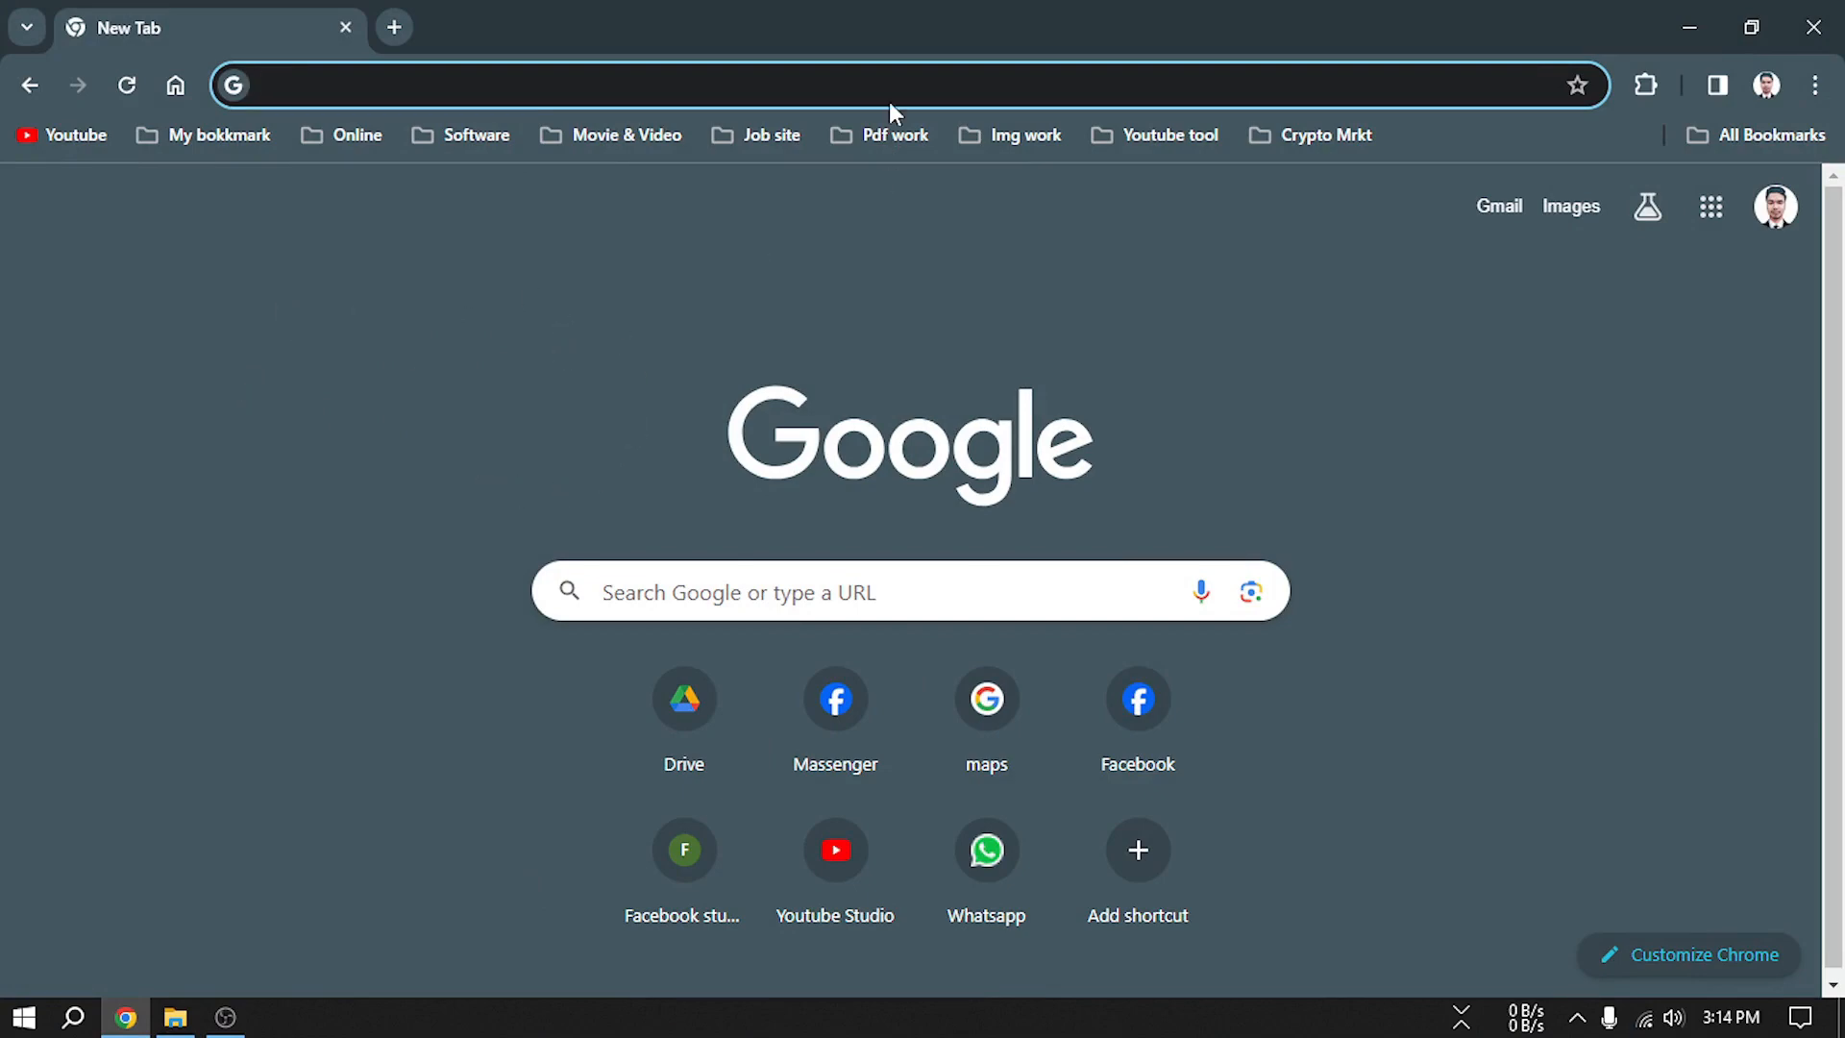
pyautogui.click(733, 587)
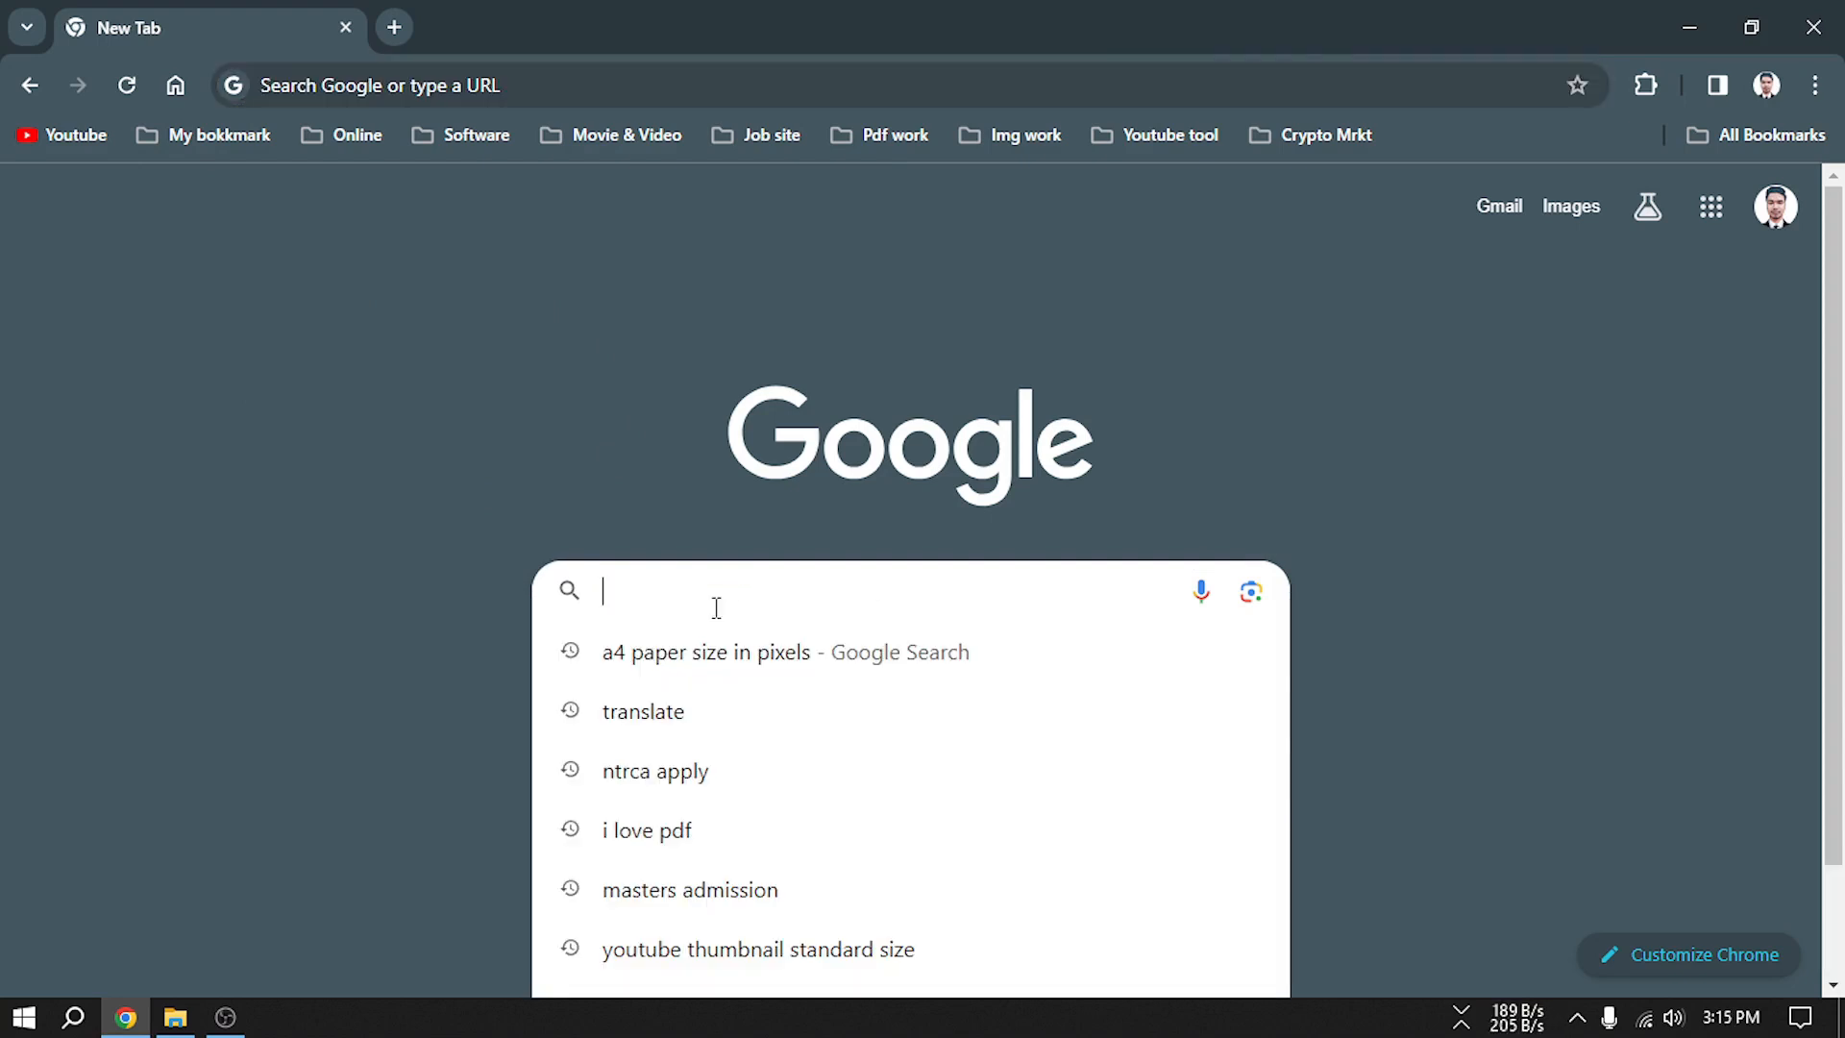
pyautogui.click(657, 828)
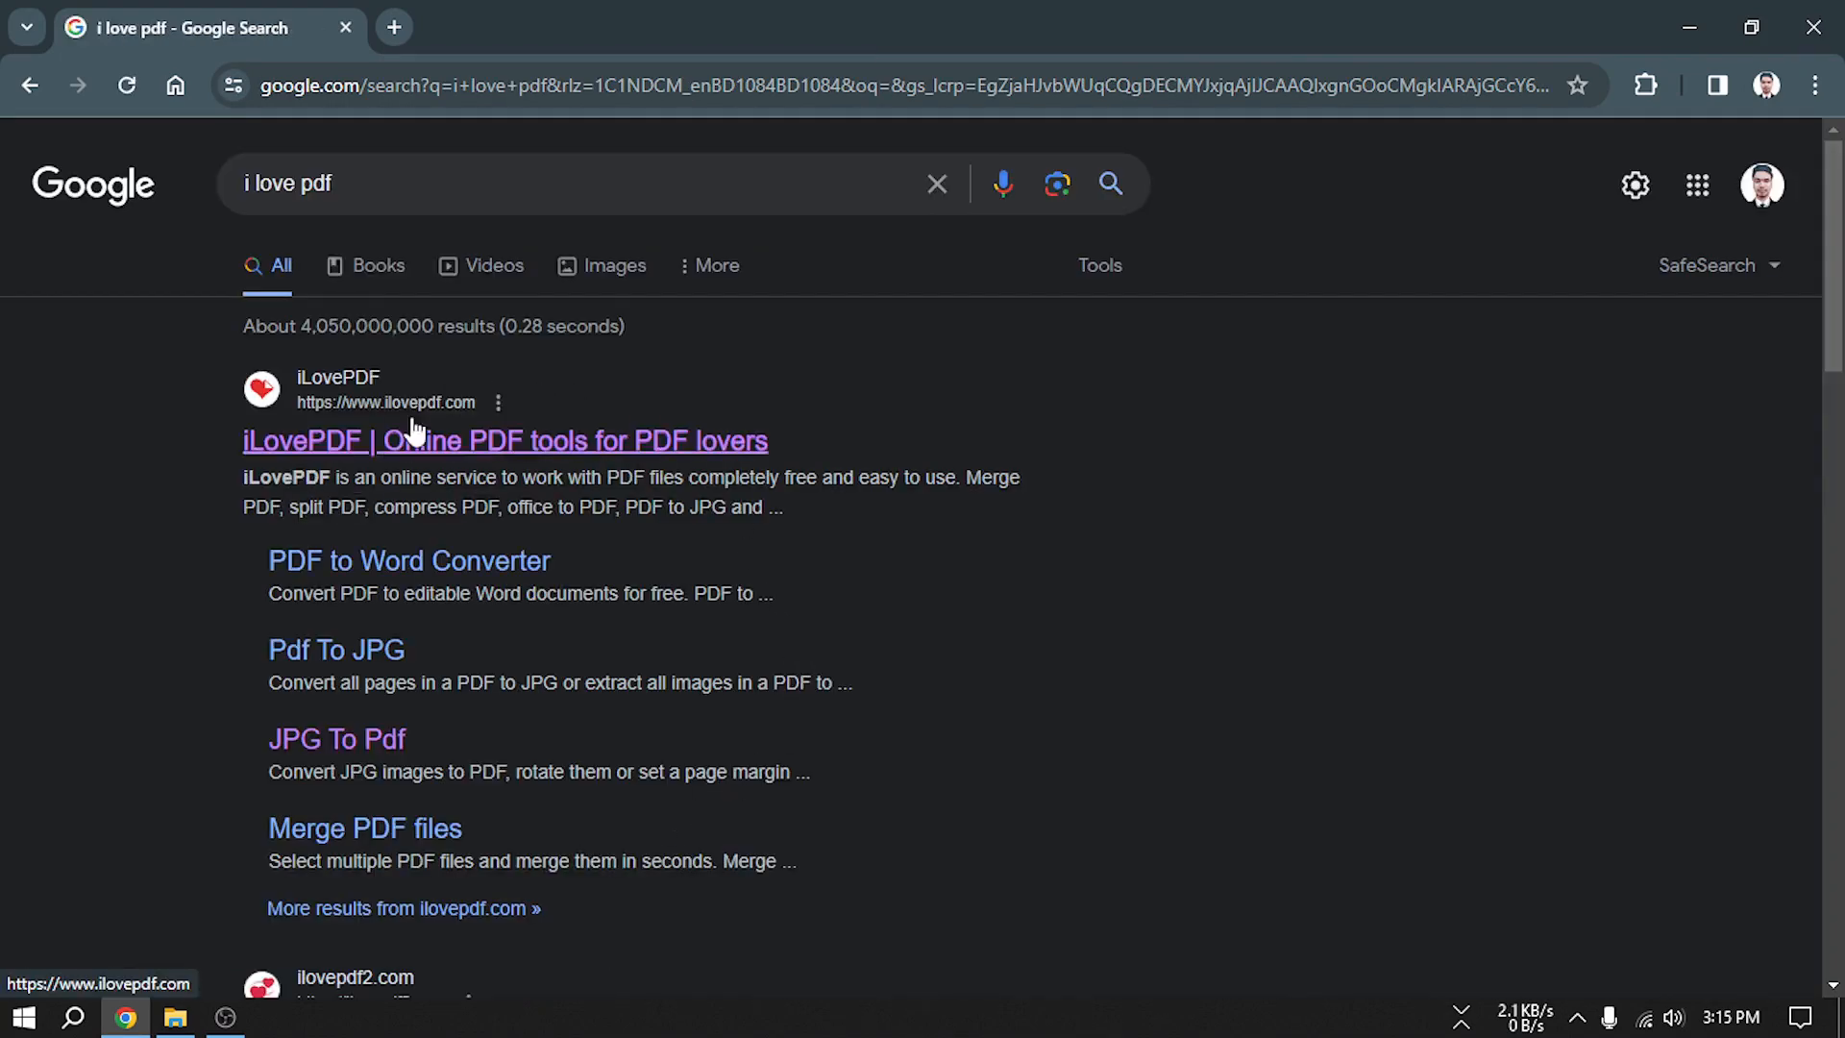
pyautogui.click(399, 442)
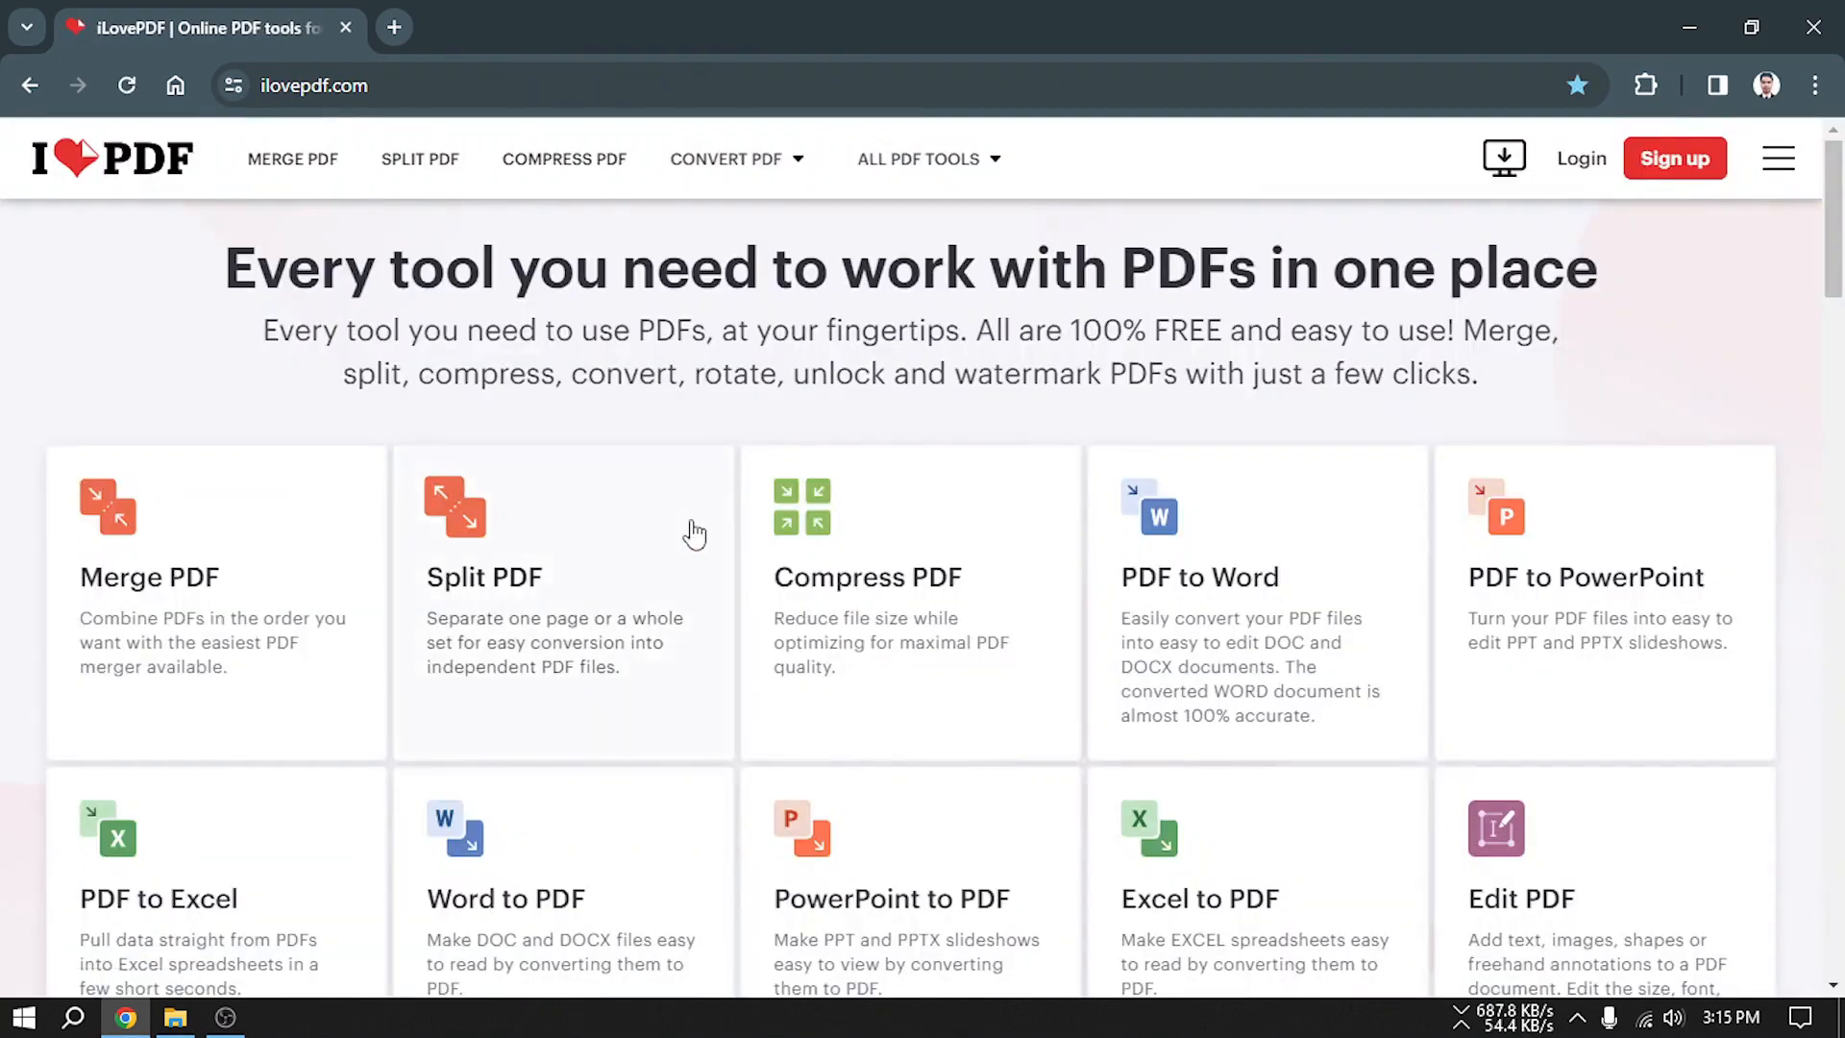
# Look through the iLovePDF tools and open the JPG to PDF converter
pyautogui.scroll(-5, 942, 566)
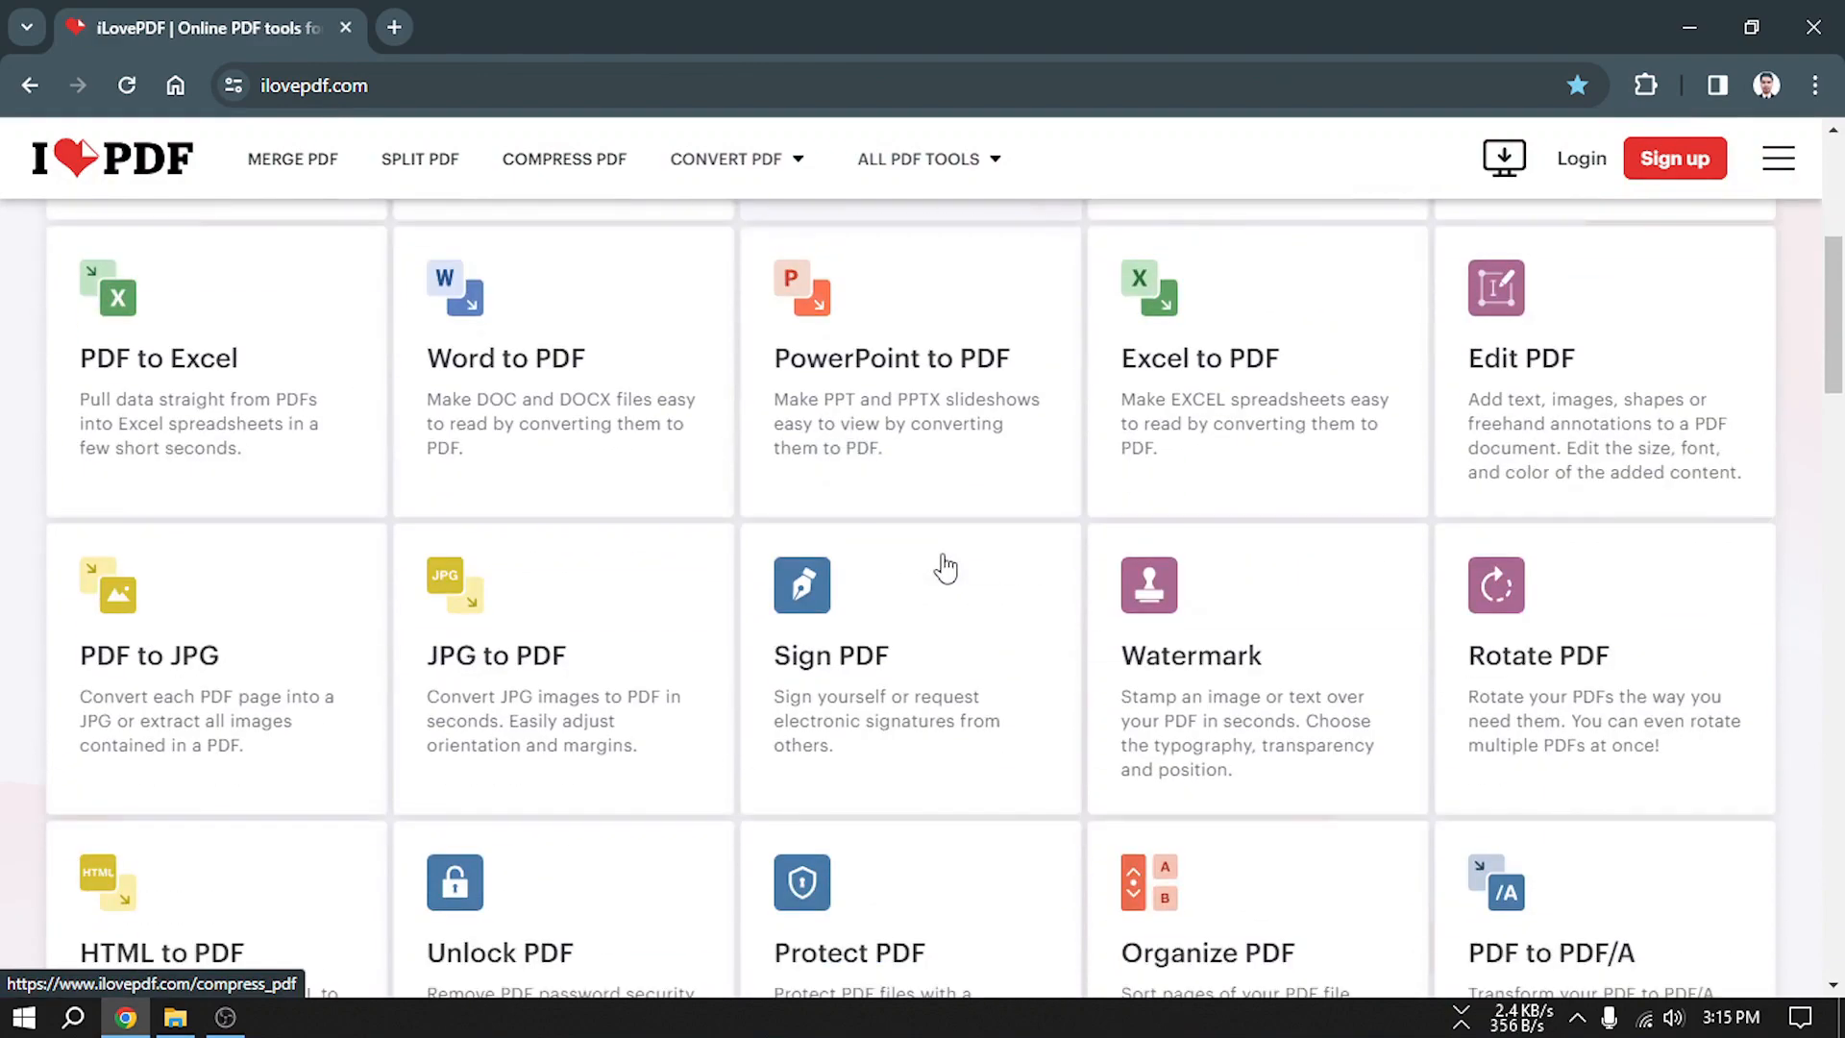
pyautogui.scroll(-1, 945, 567)
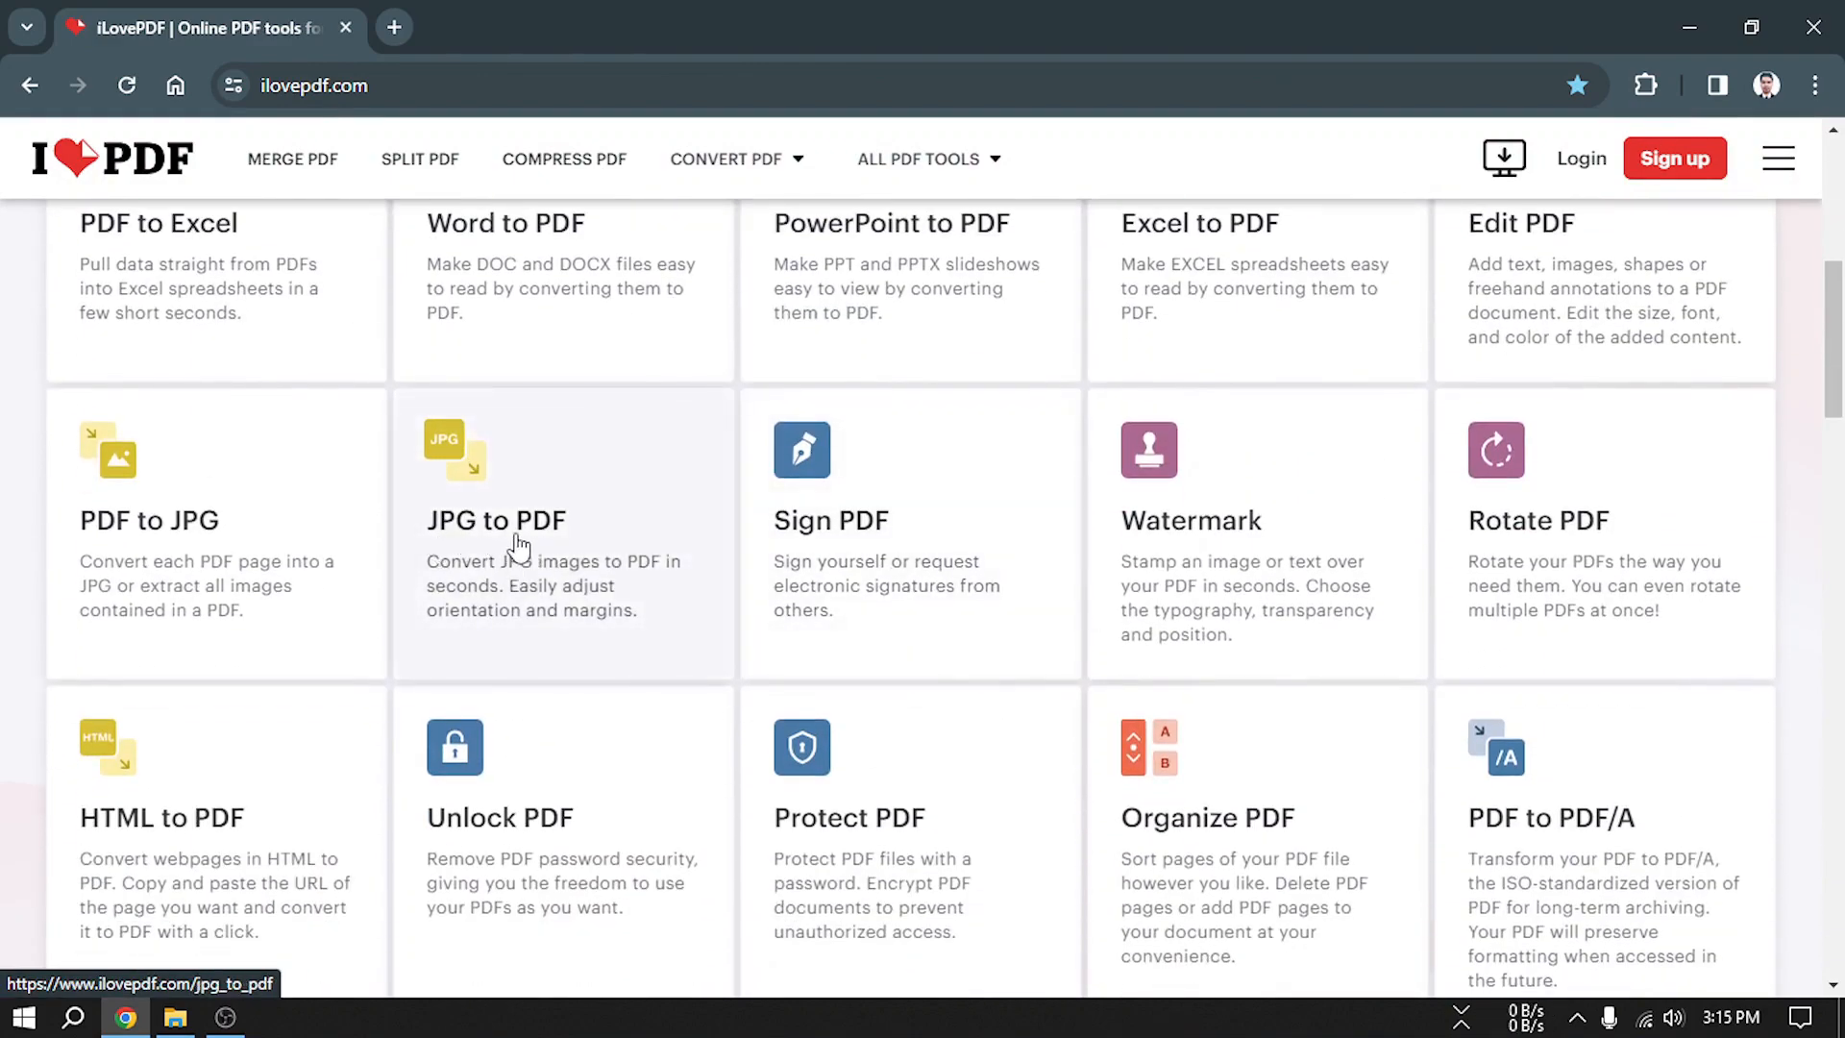
pyautogui.scroll(5, 675, 604)
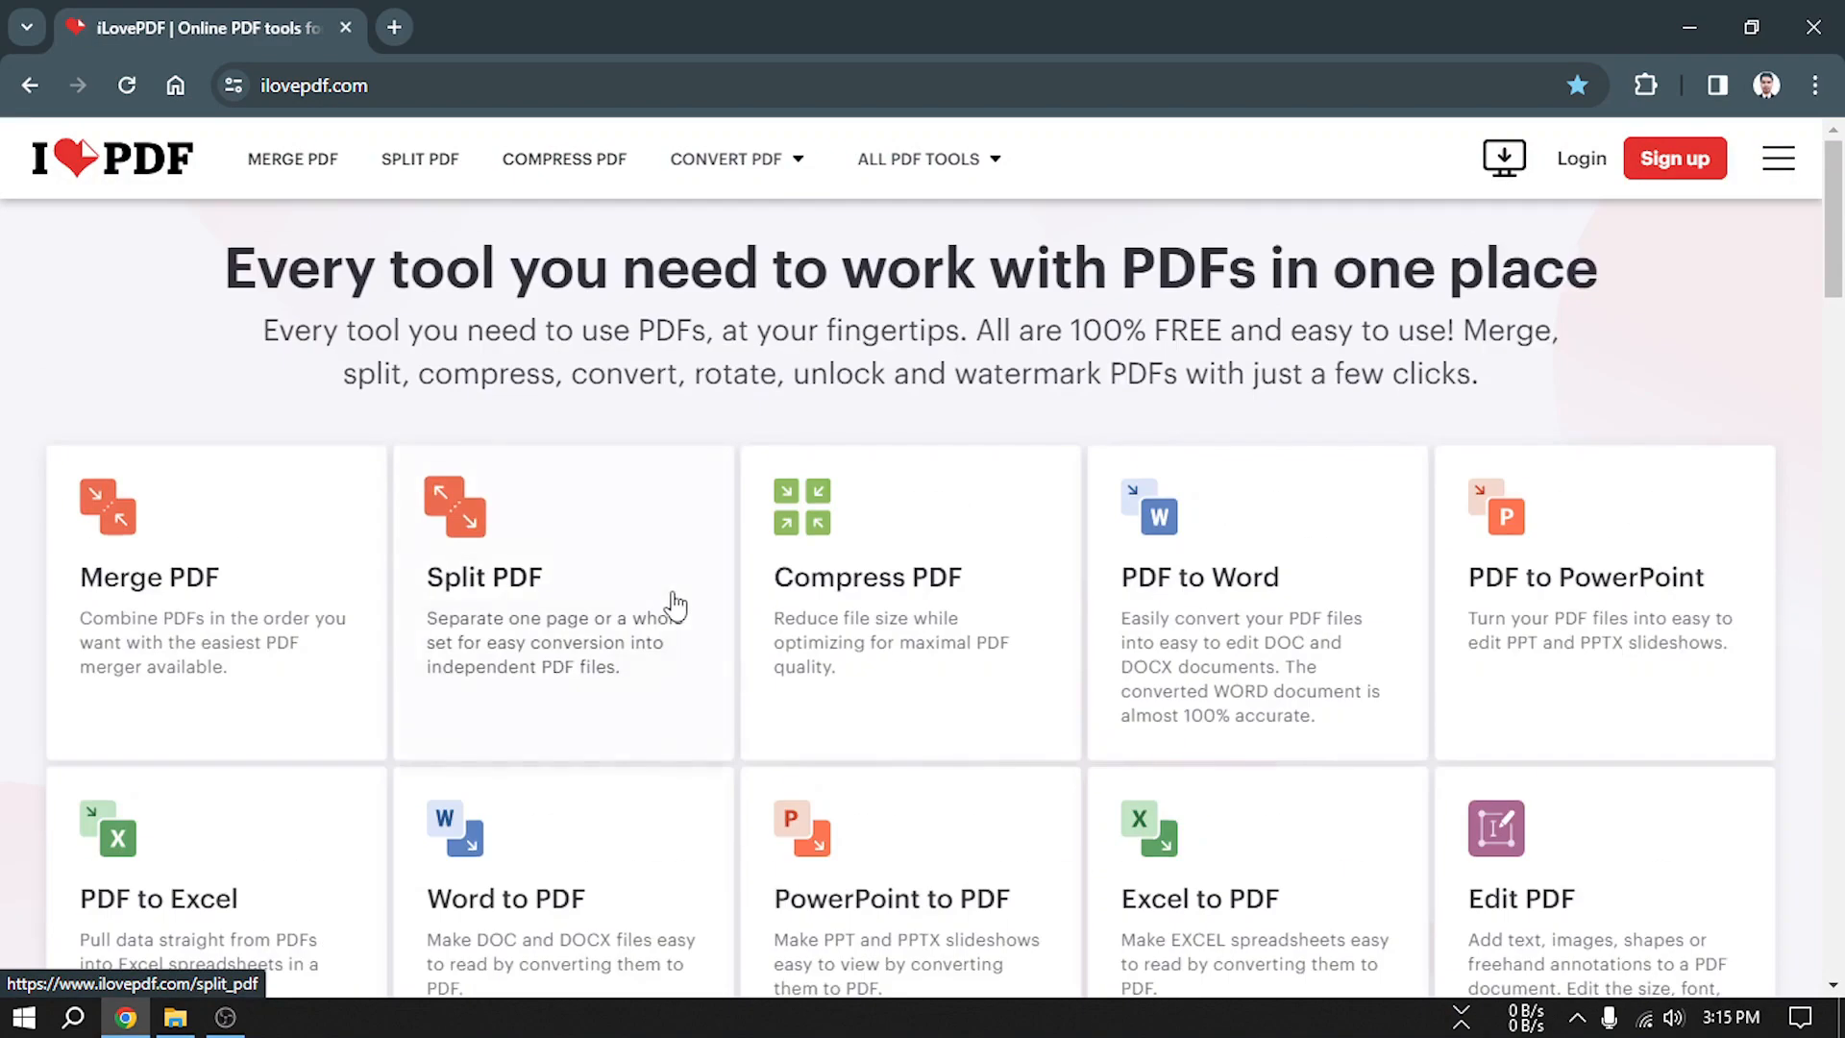
pyautogui.scroll(-5, 676, 604)
pyautogui.click(519, 618)
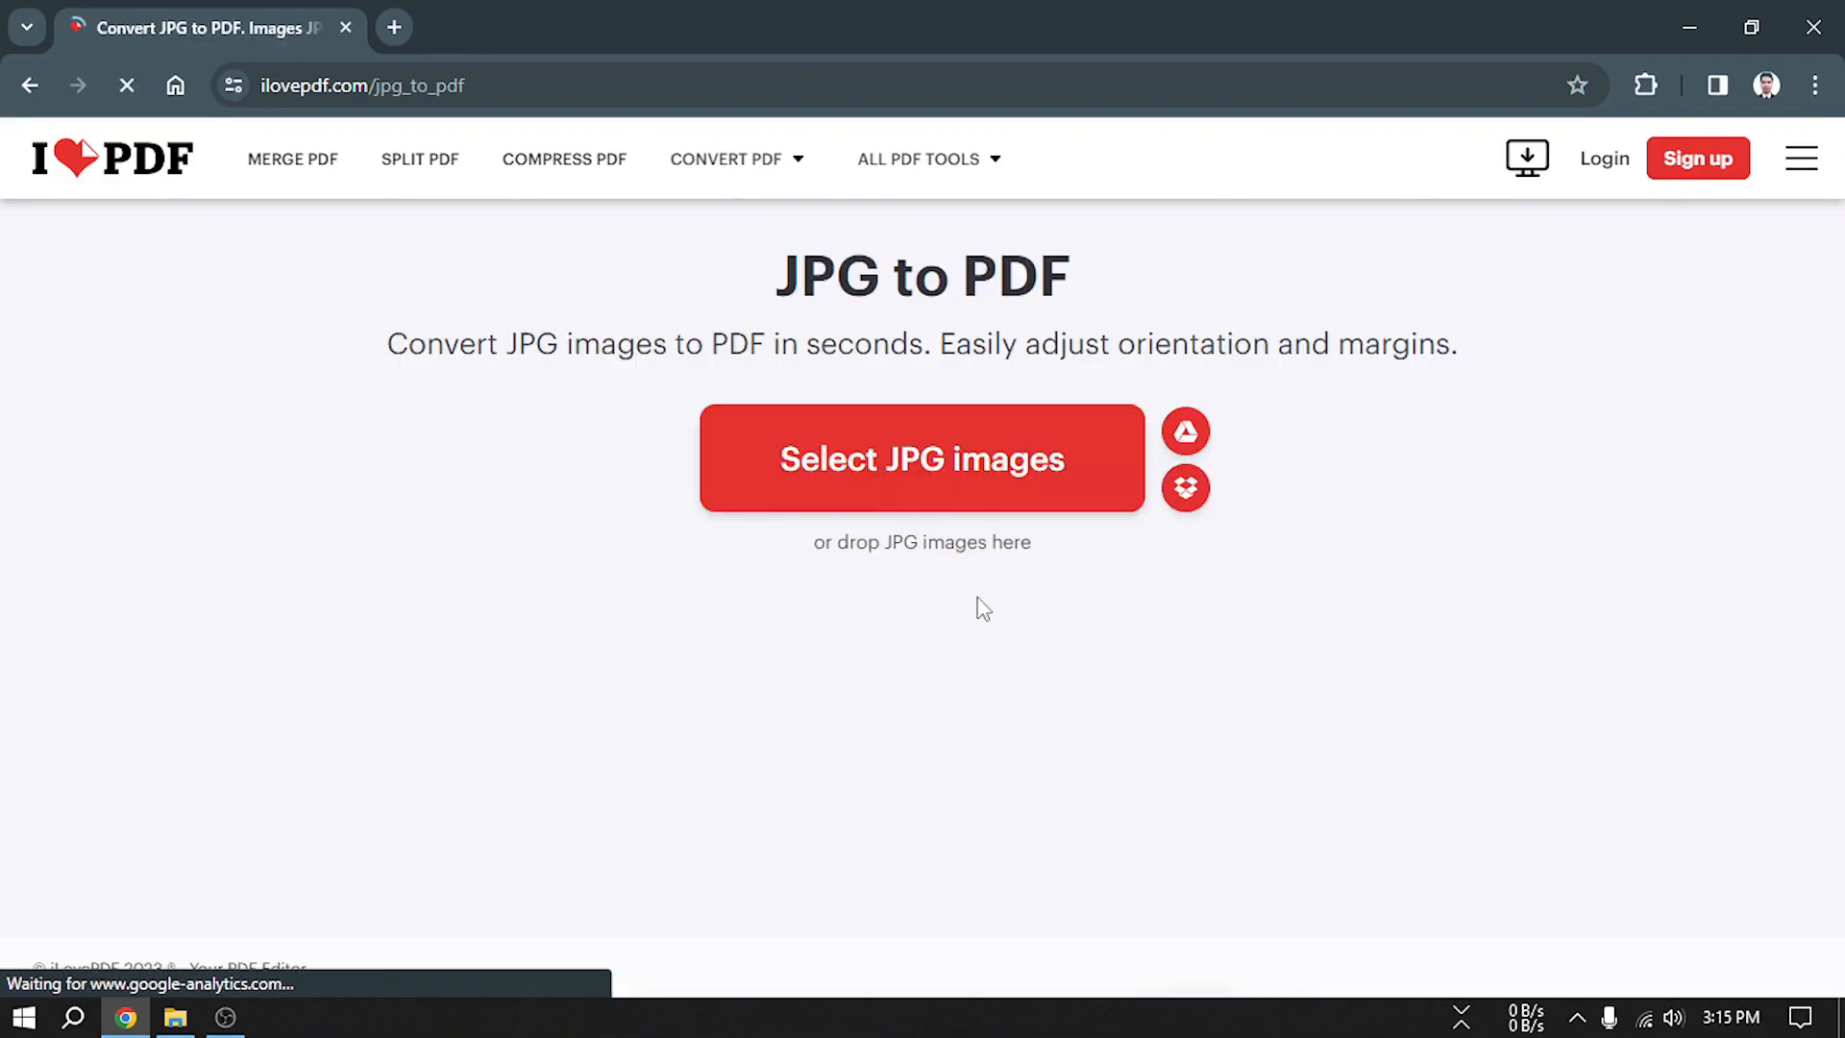
# Upload Ongikarnama.jpg from the document folder to the JPG to PDF converter
pyautogui.click(918, 462)
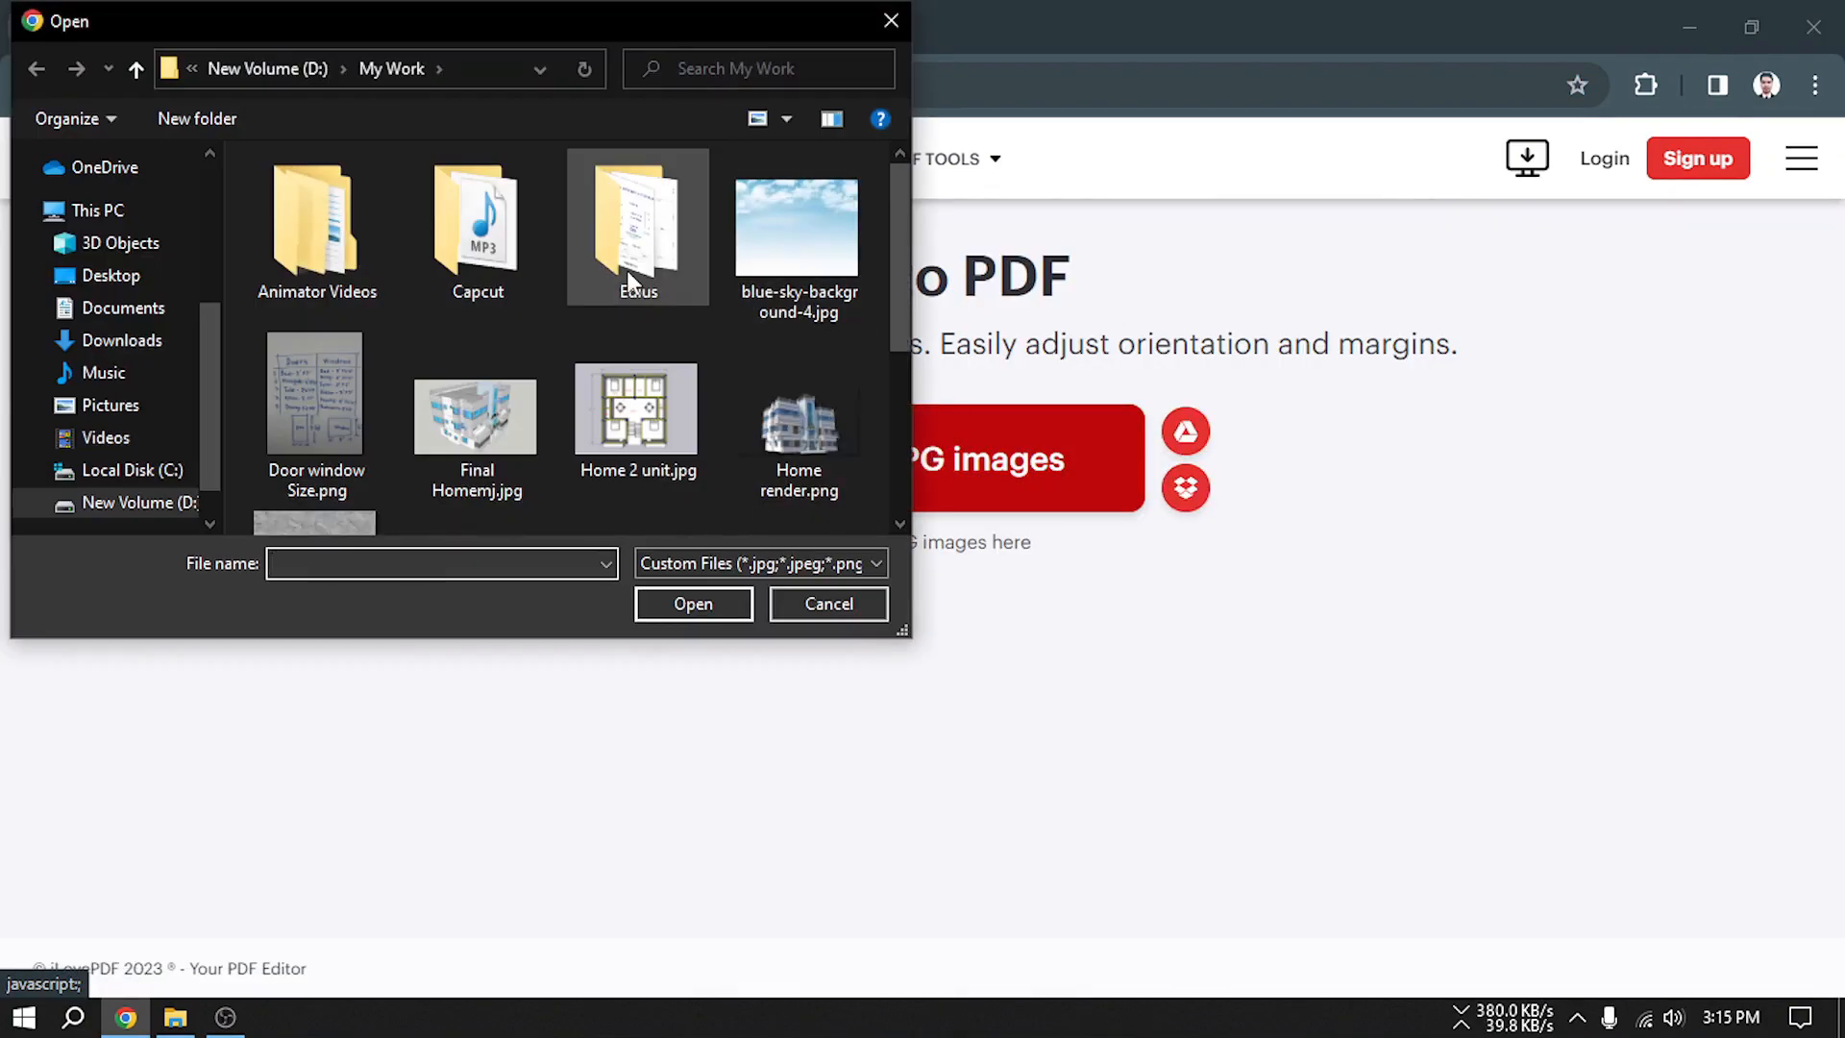
pyautogui.scroll(3, 170, 369)
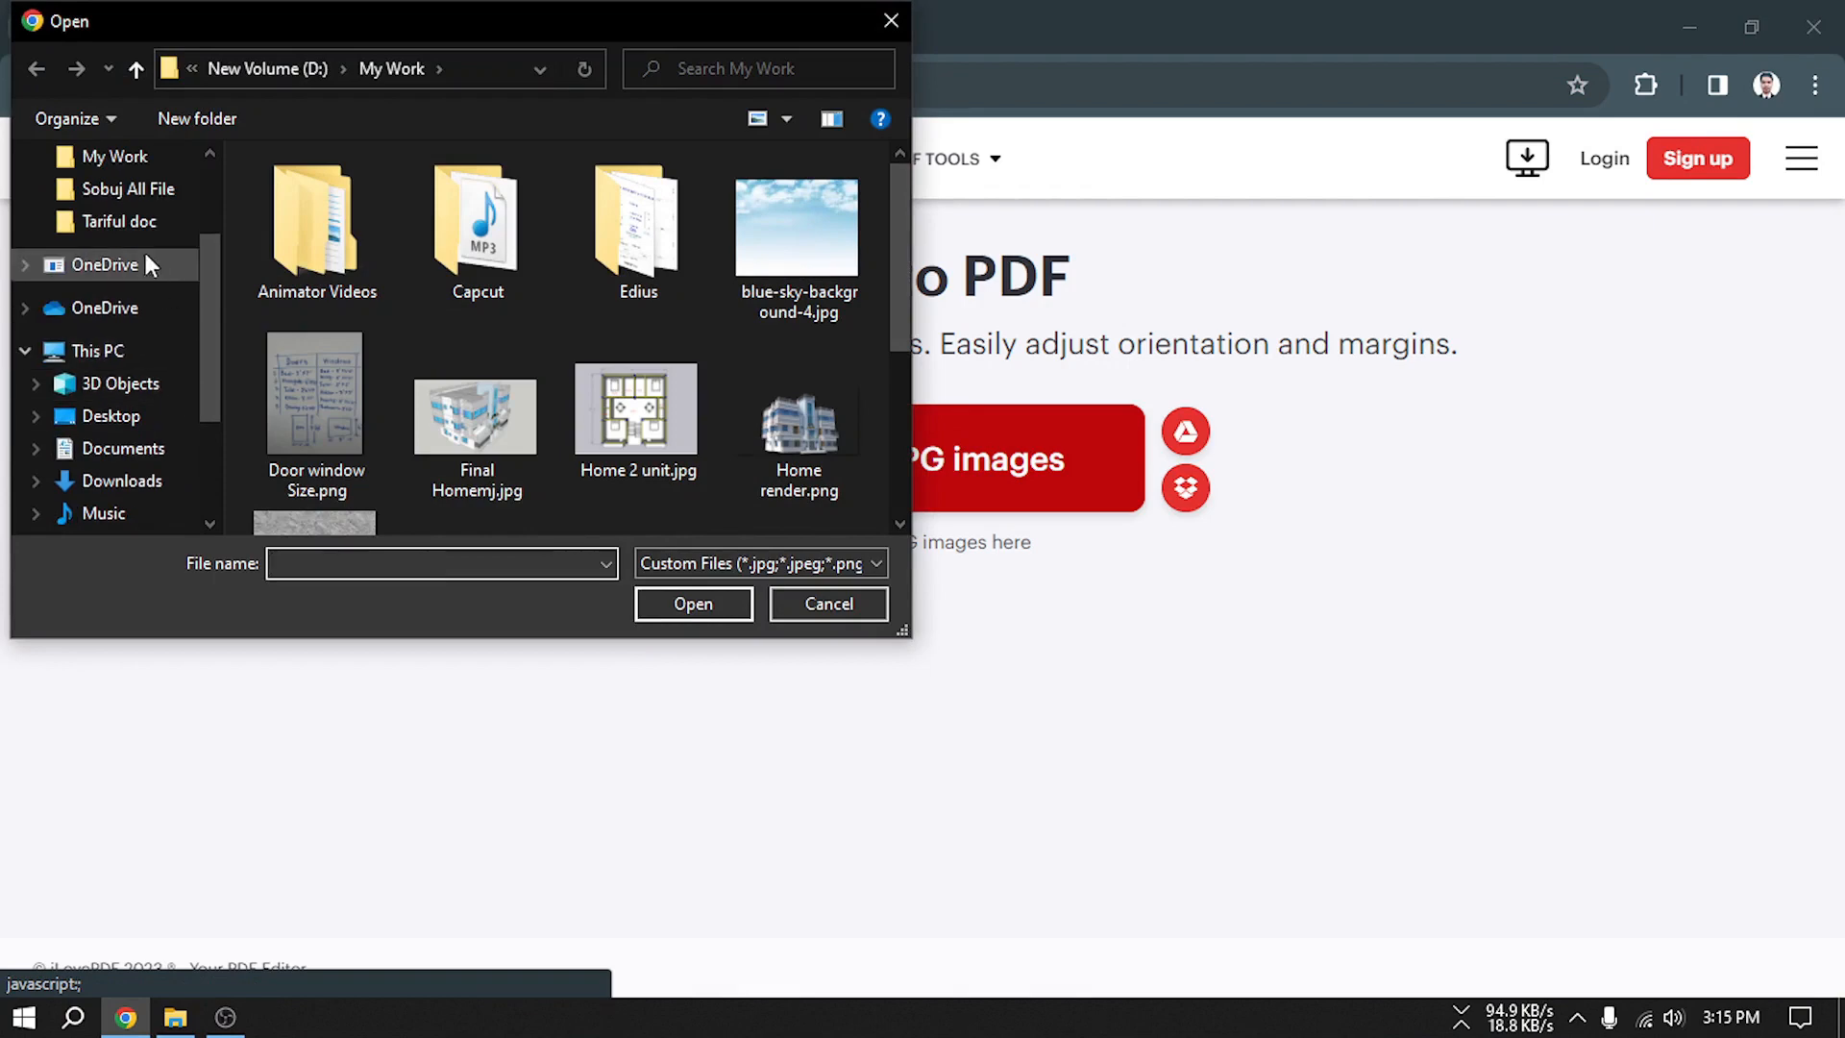
pyautogui.click(130, 223)
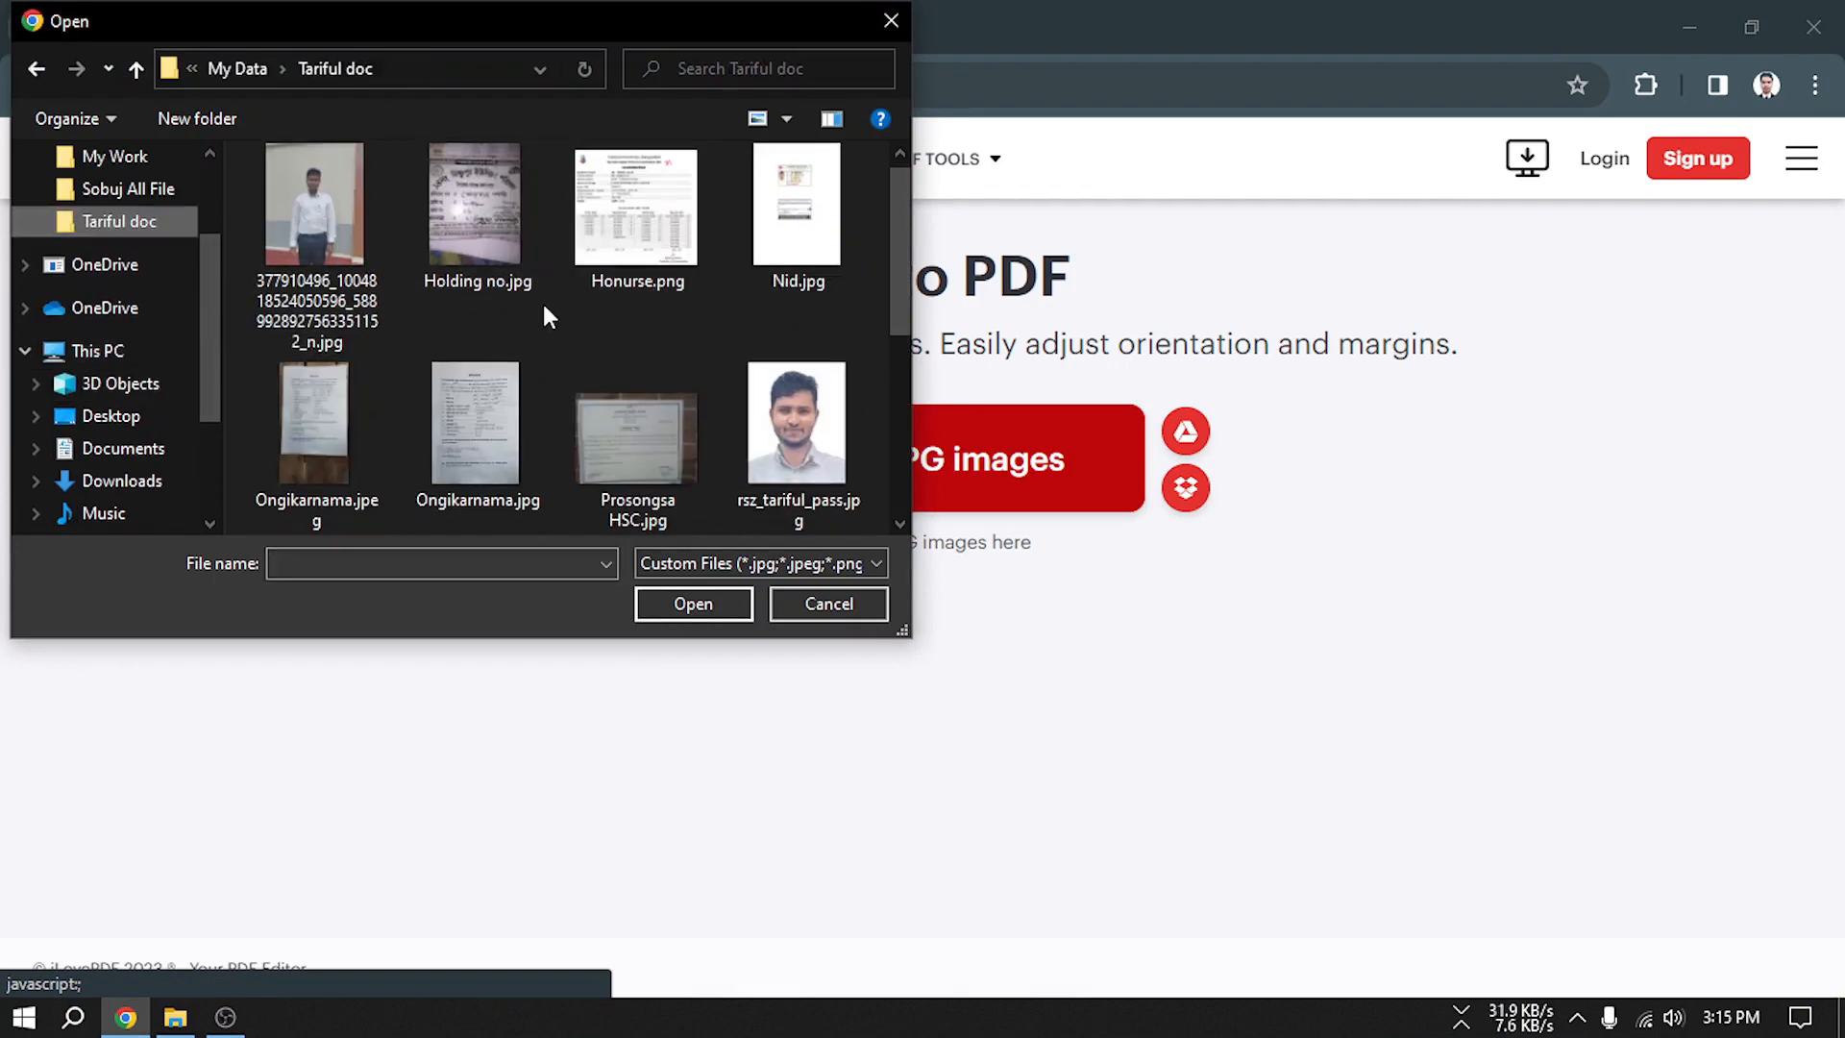
pyautogui.click(471, 423)
pyautogui.click(688, 605)
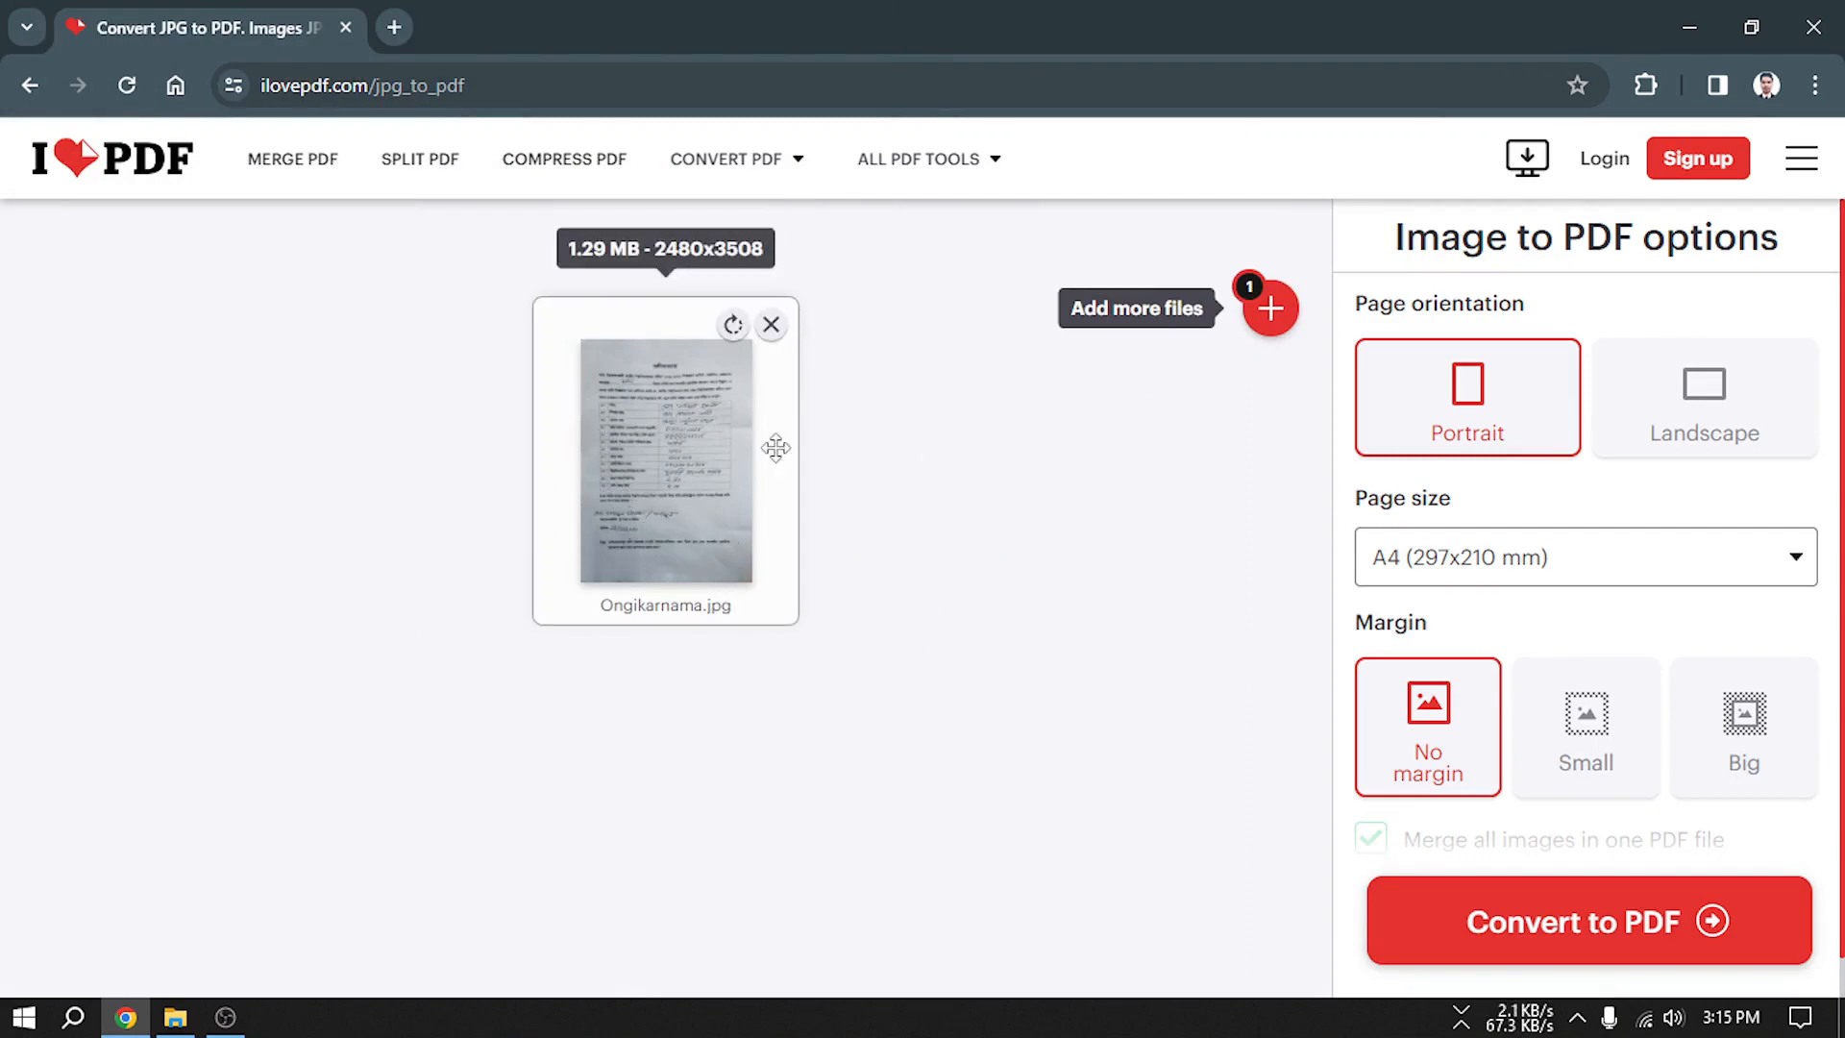
# Set the page size to Fit (Same page size as image) and convert the image to PDF
pyautogui.click(1665, 555)
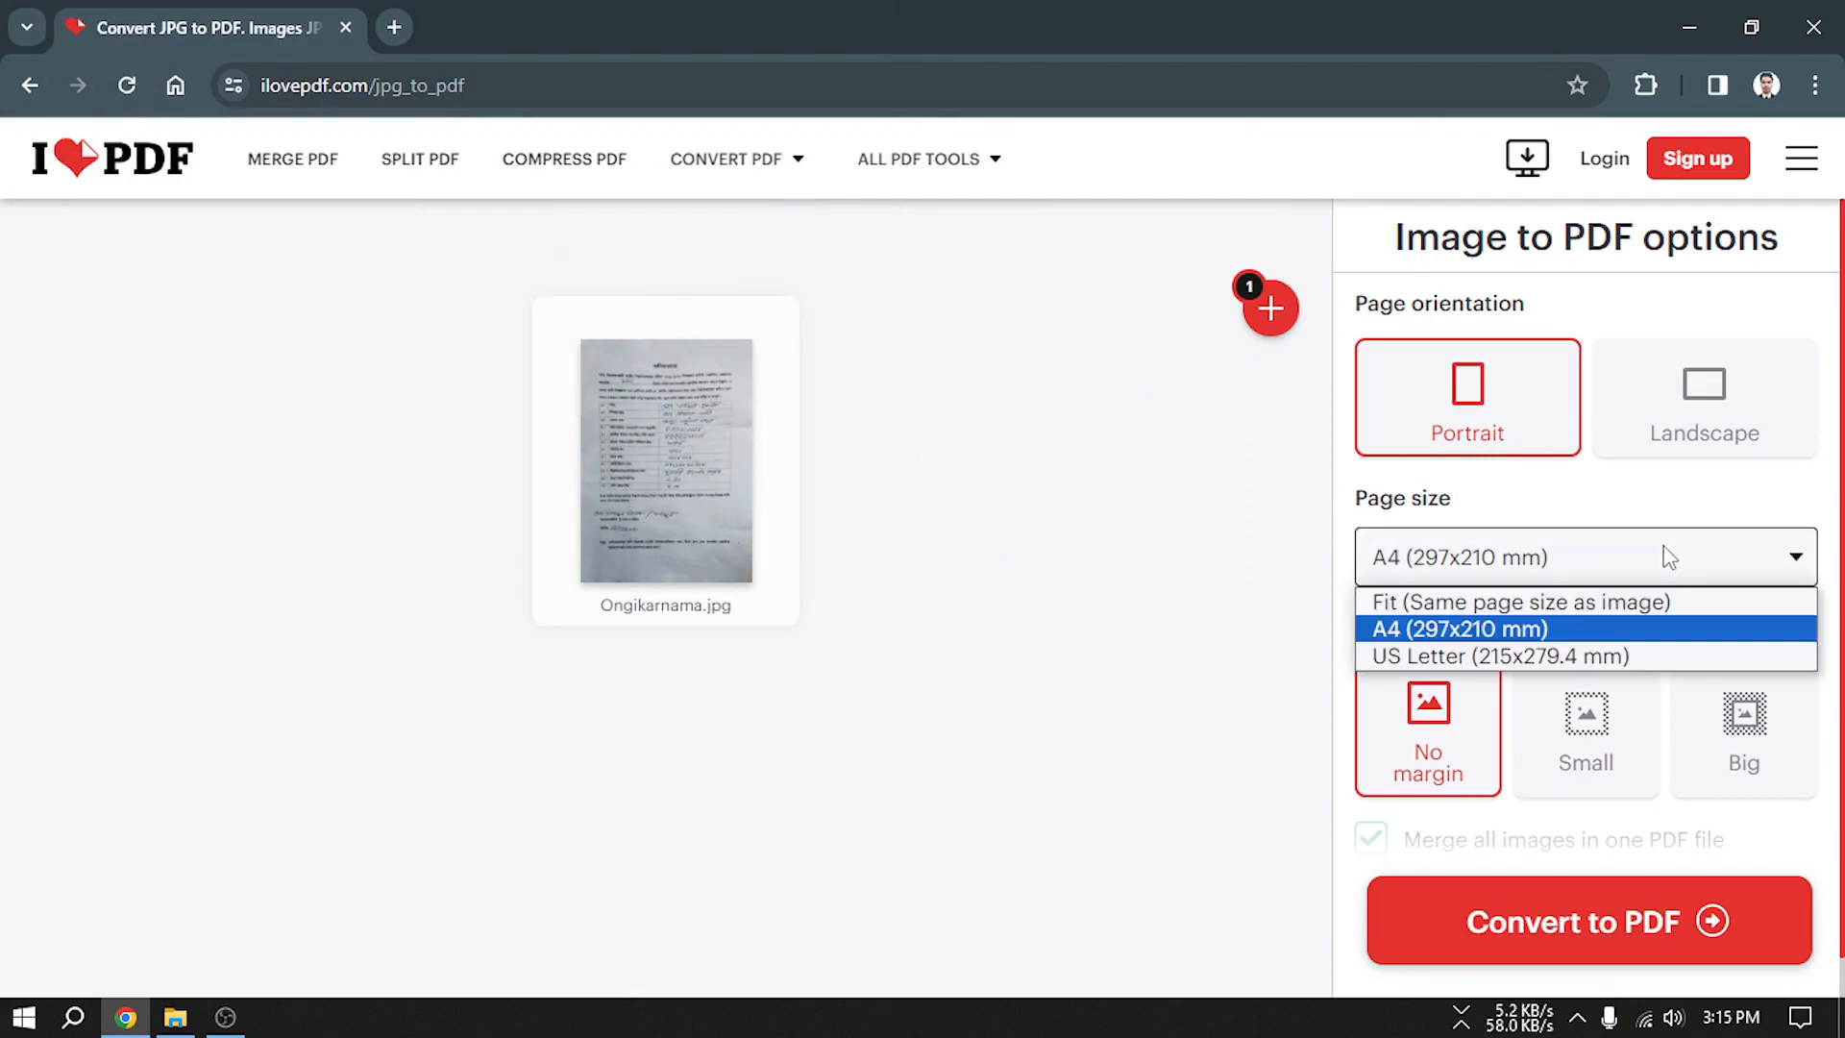
pyautogui.click(1624, 567)
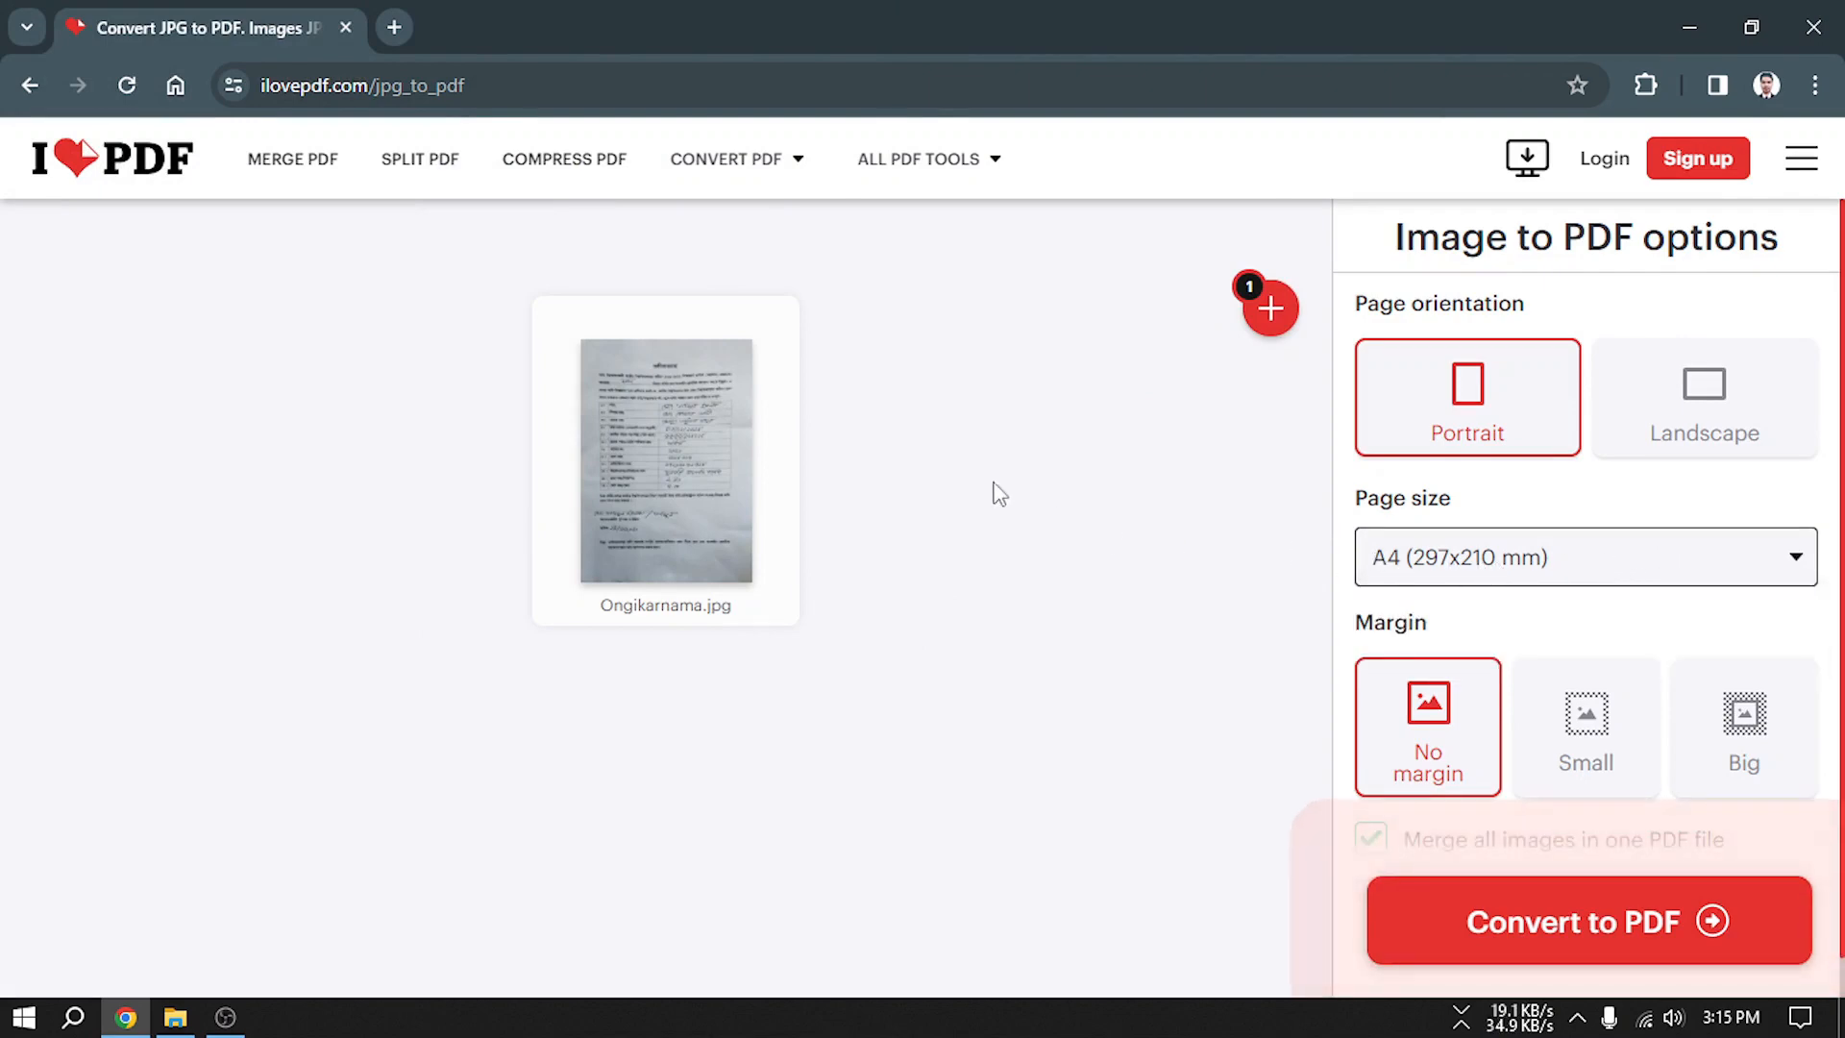
pyautogui.click(1627, 580)
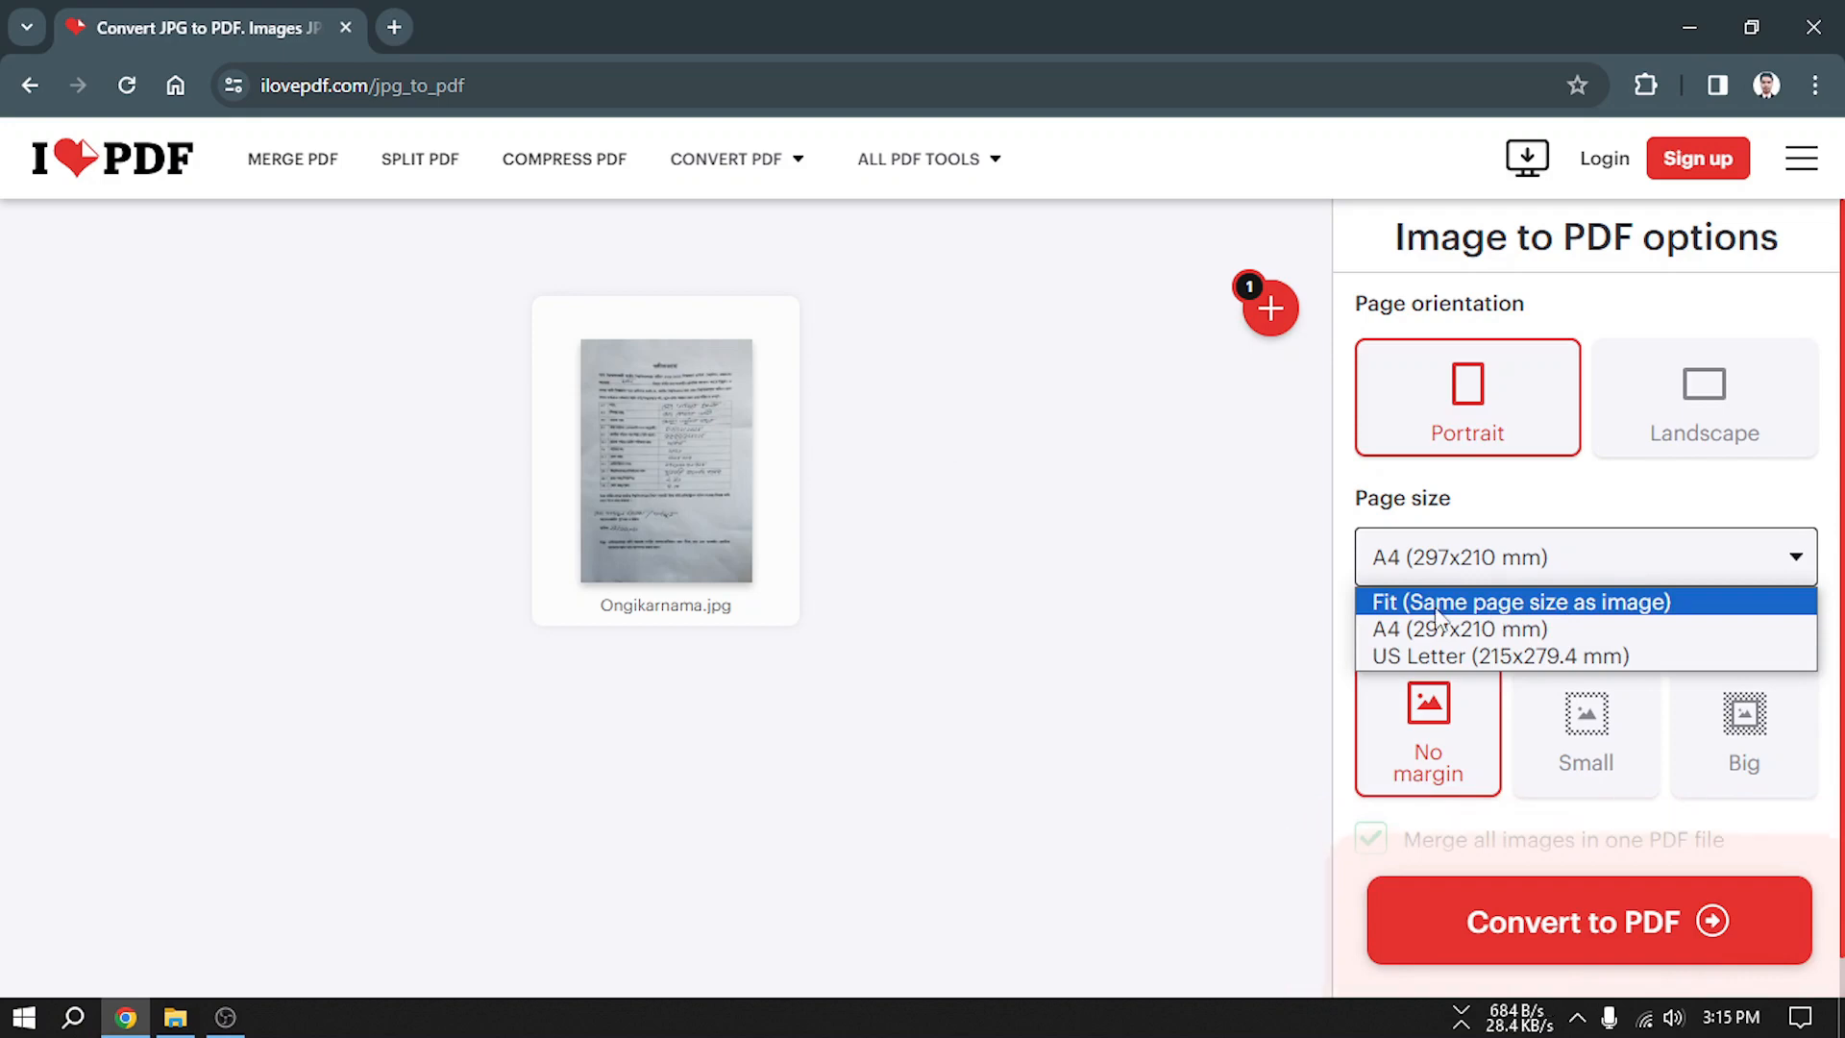
pyautogui.click(1565, 607)
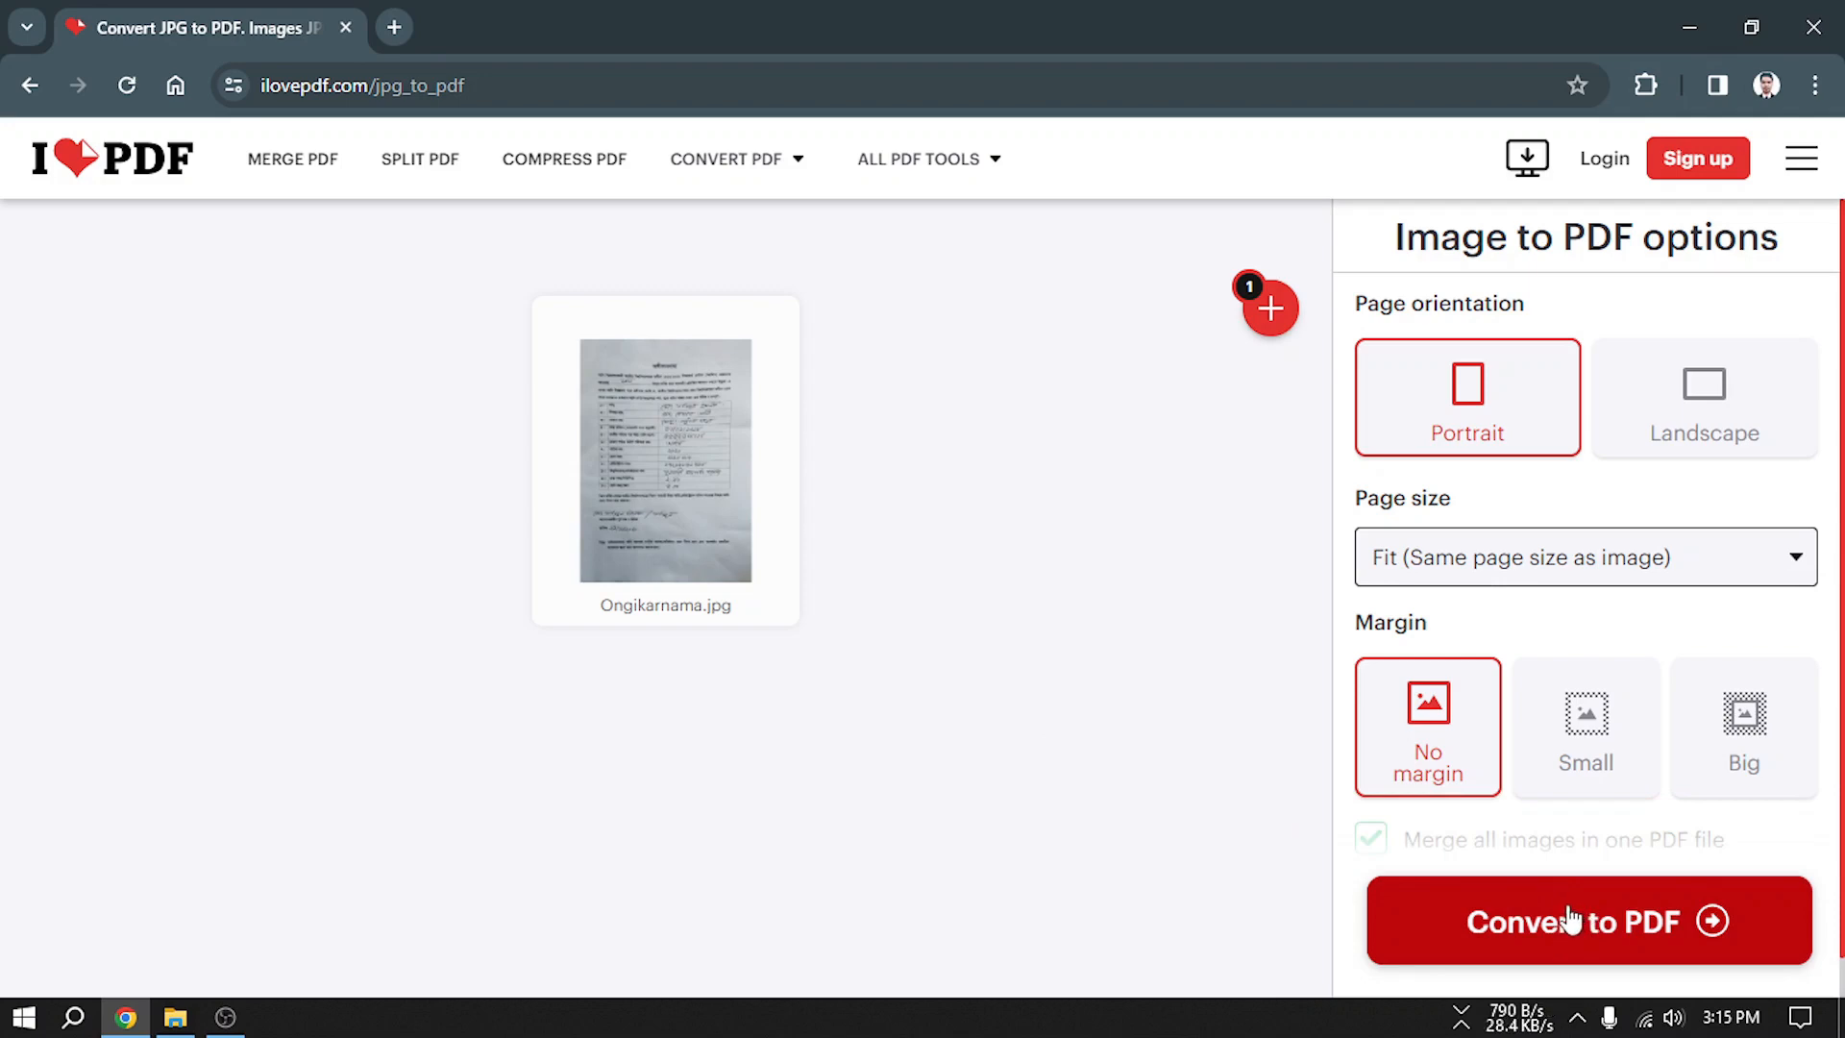
pyautogui.scroll(-1, 1576, 708)
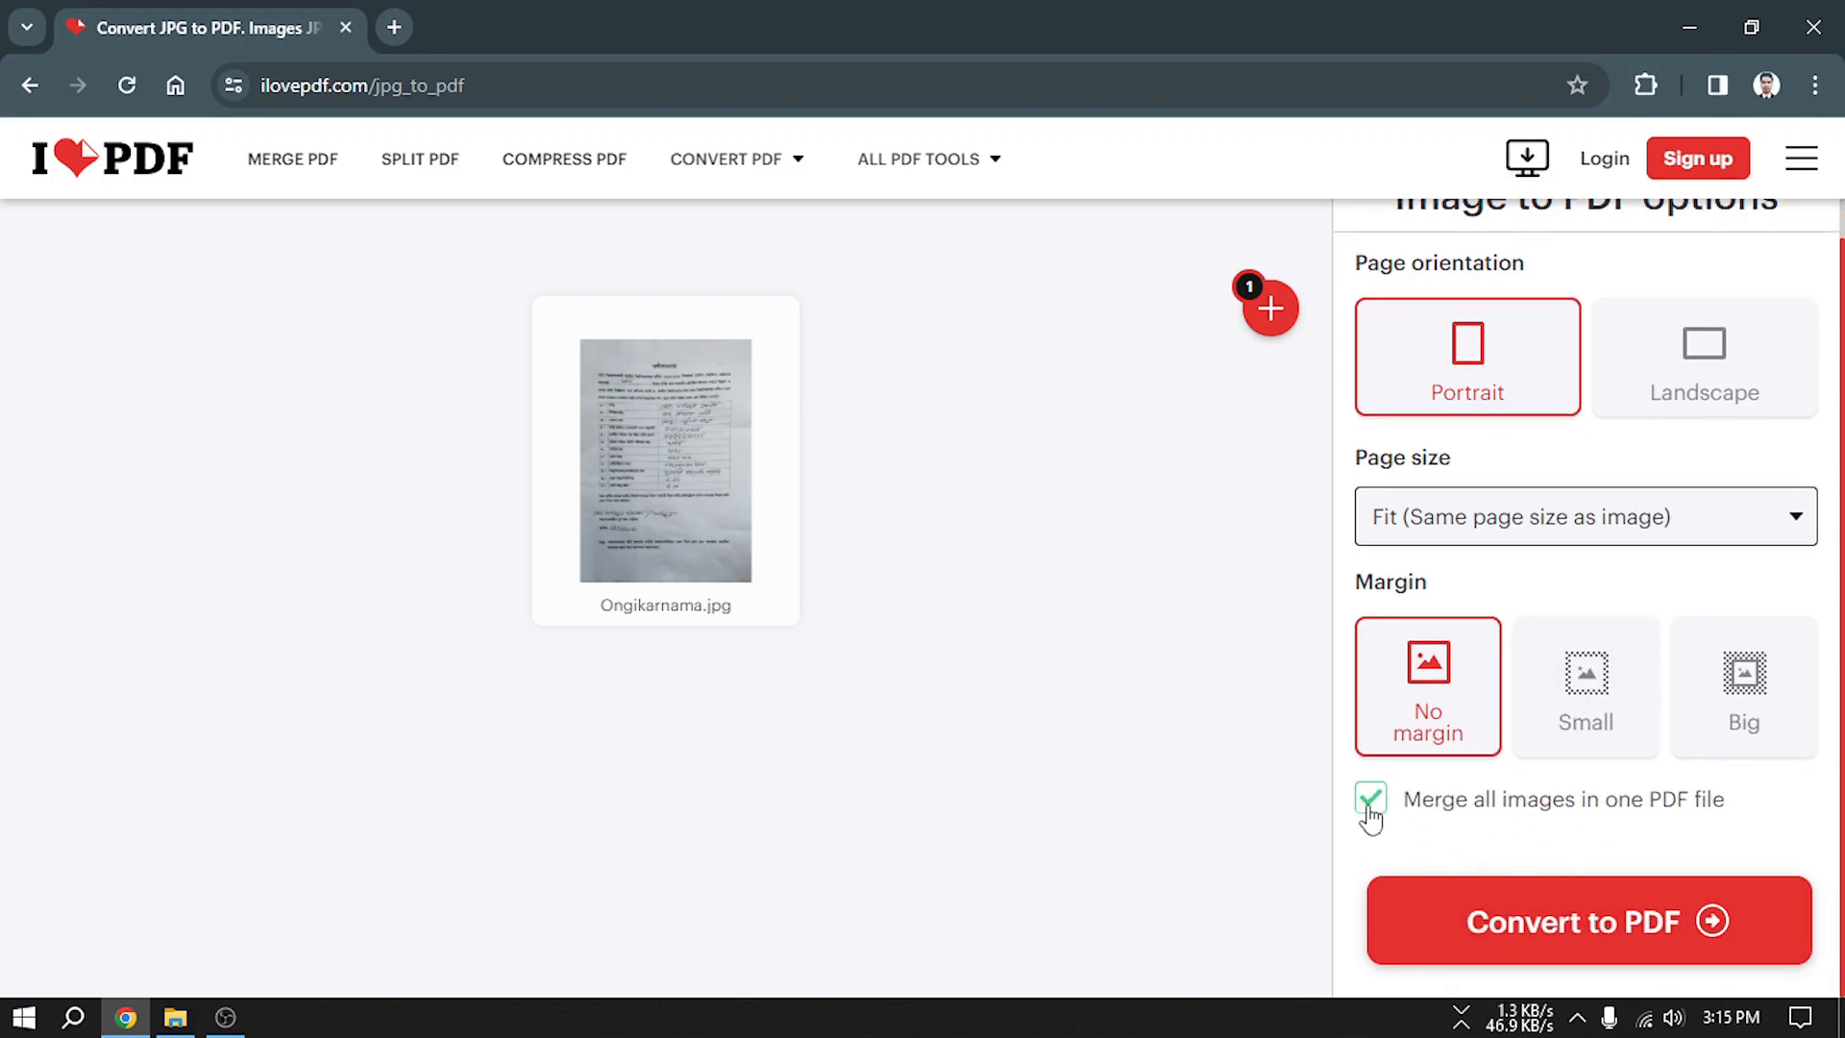
pyautogui.click(1532, 914)
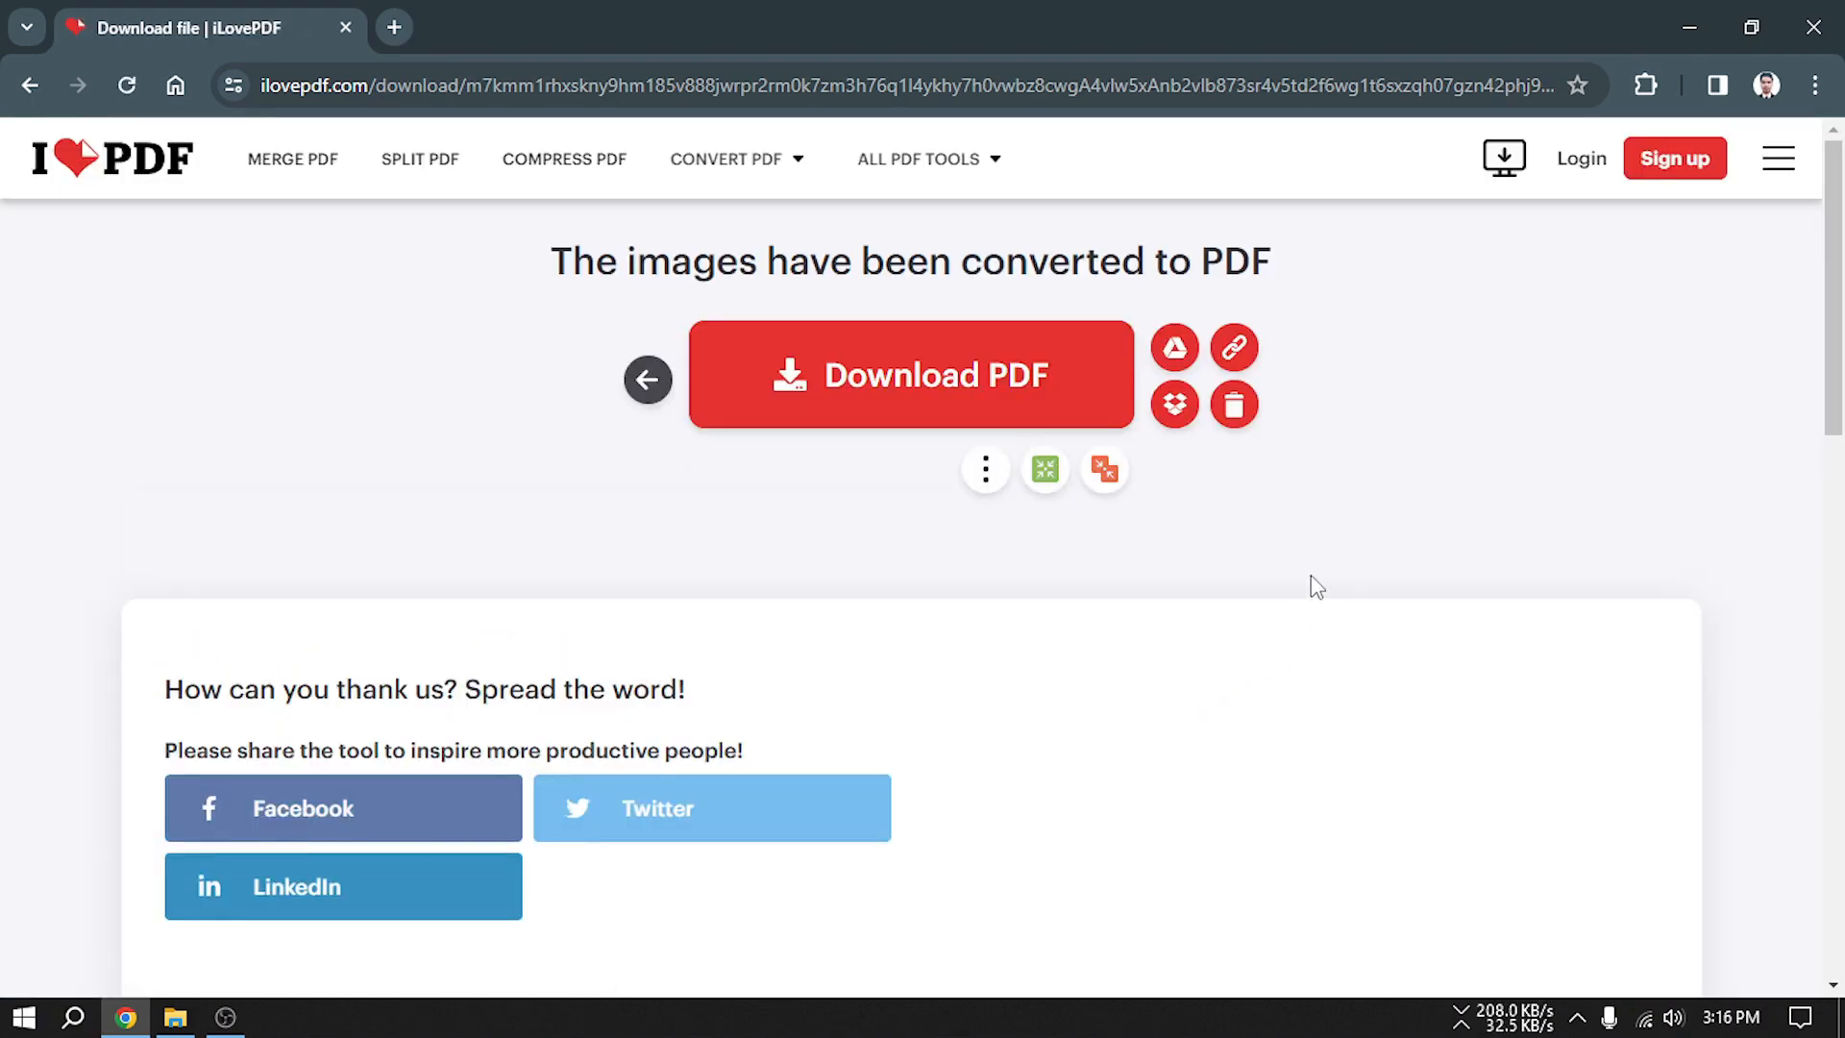
# Download the converted PDF to the Desktop as Ongikarnama.pdf
pyautogui.scroll(-3, 1315, 480)
pyautogui.scroll(3, 1316, 480)
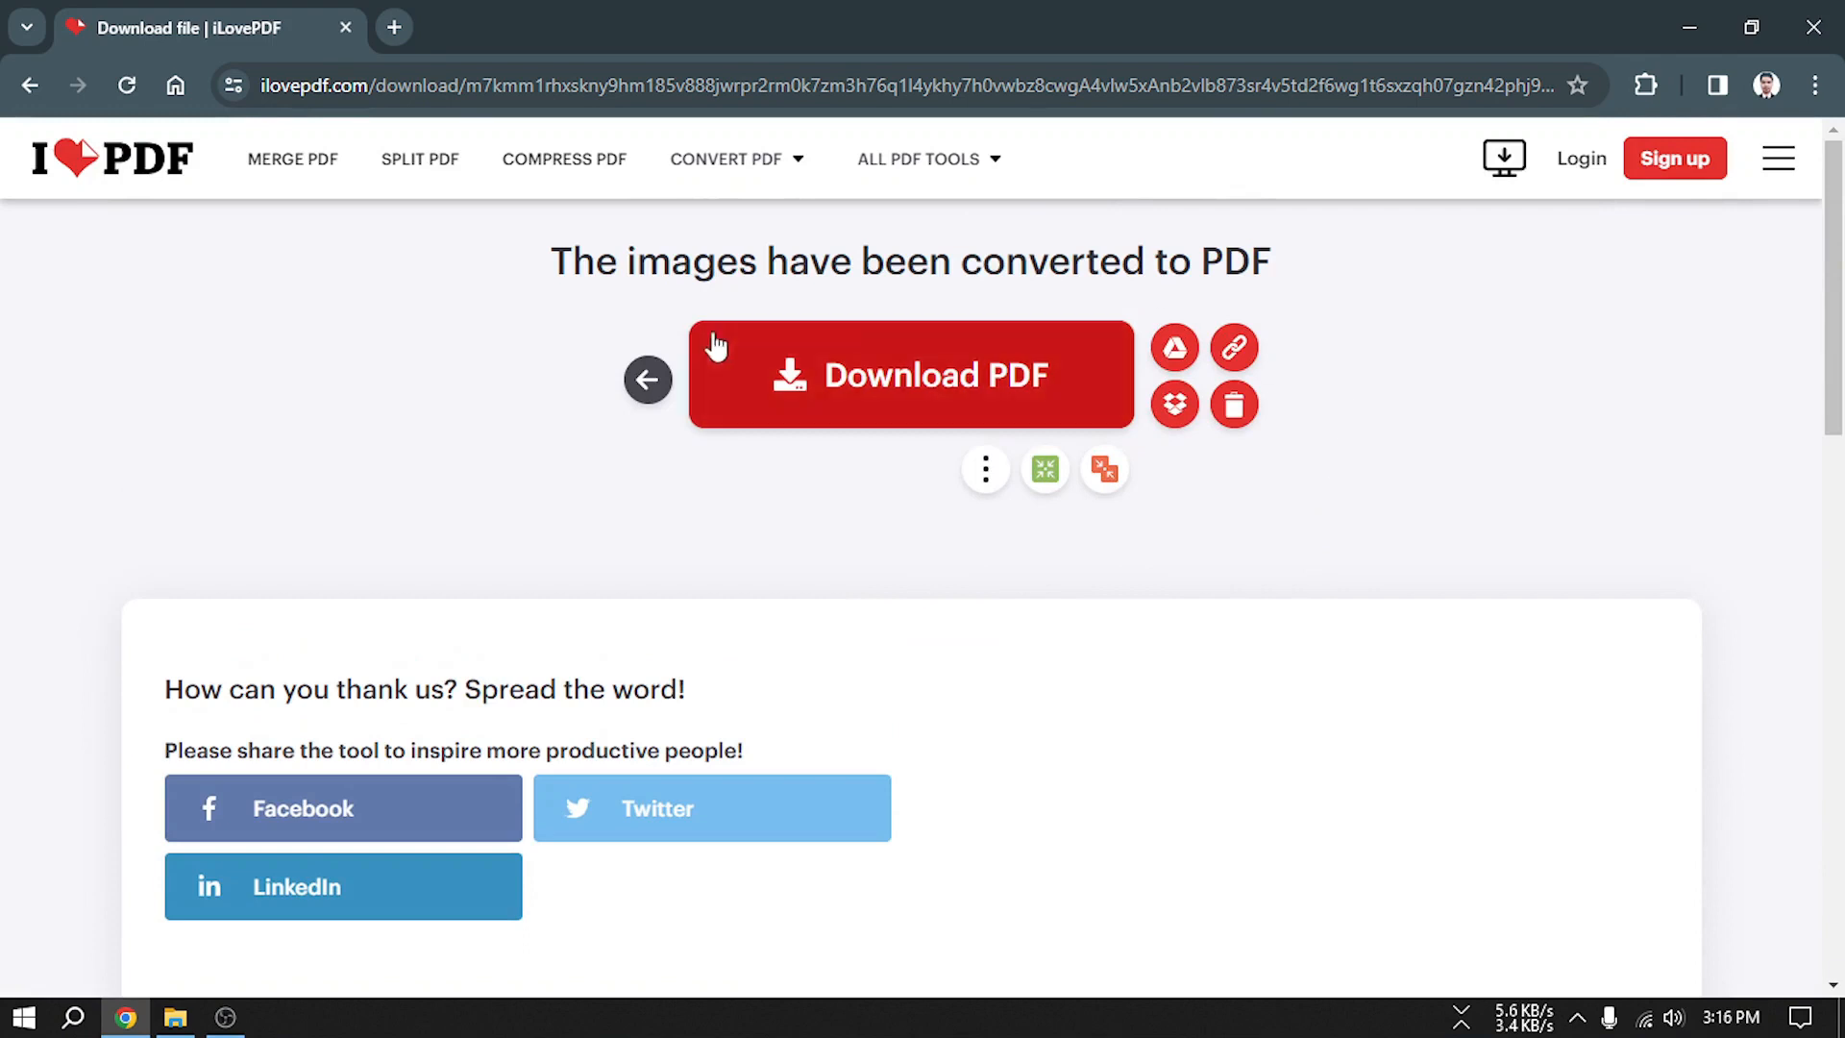
pyautogui.click(944, 379)
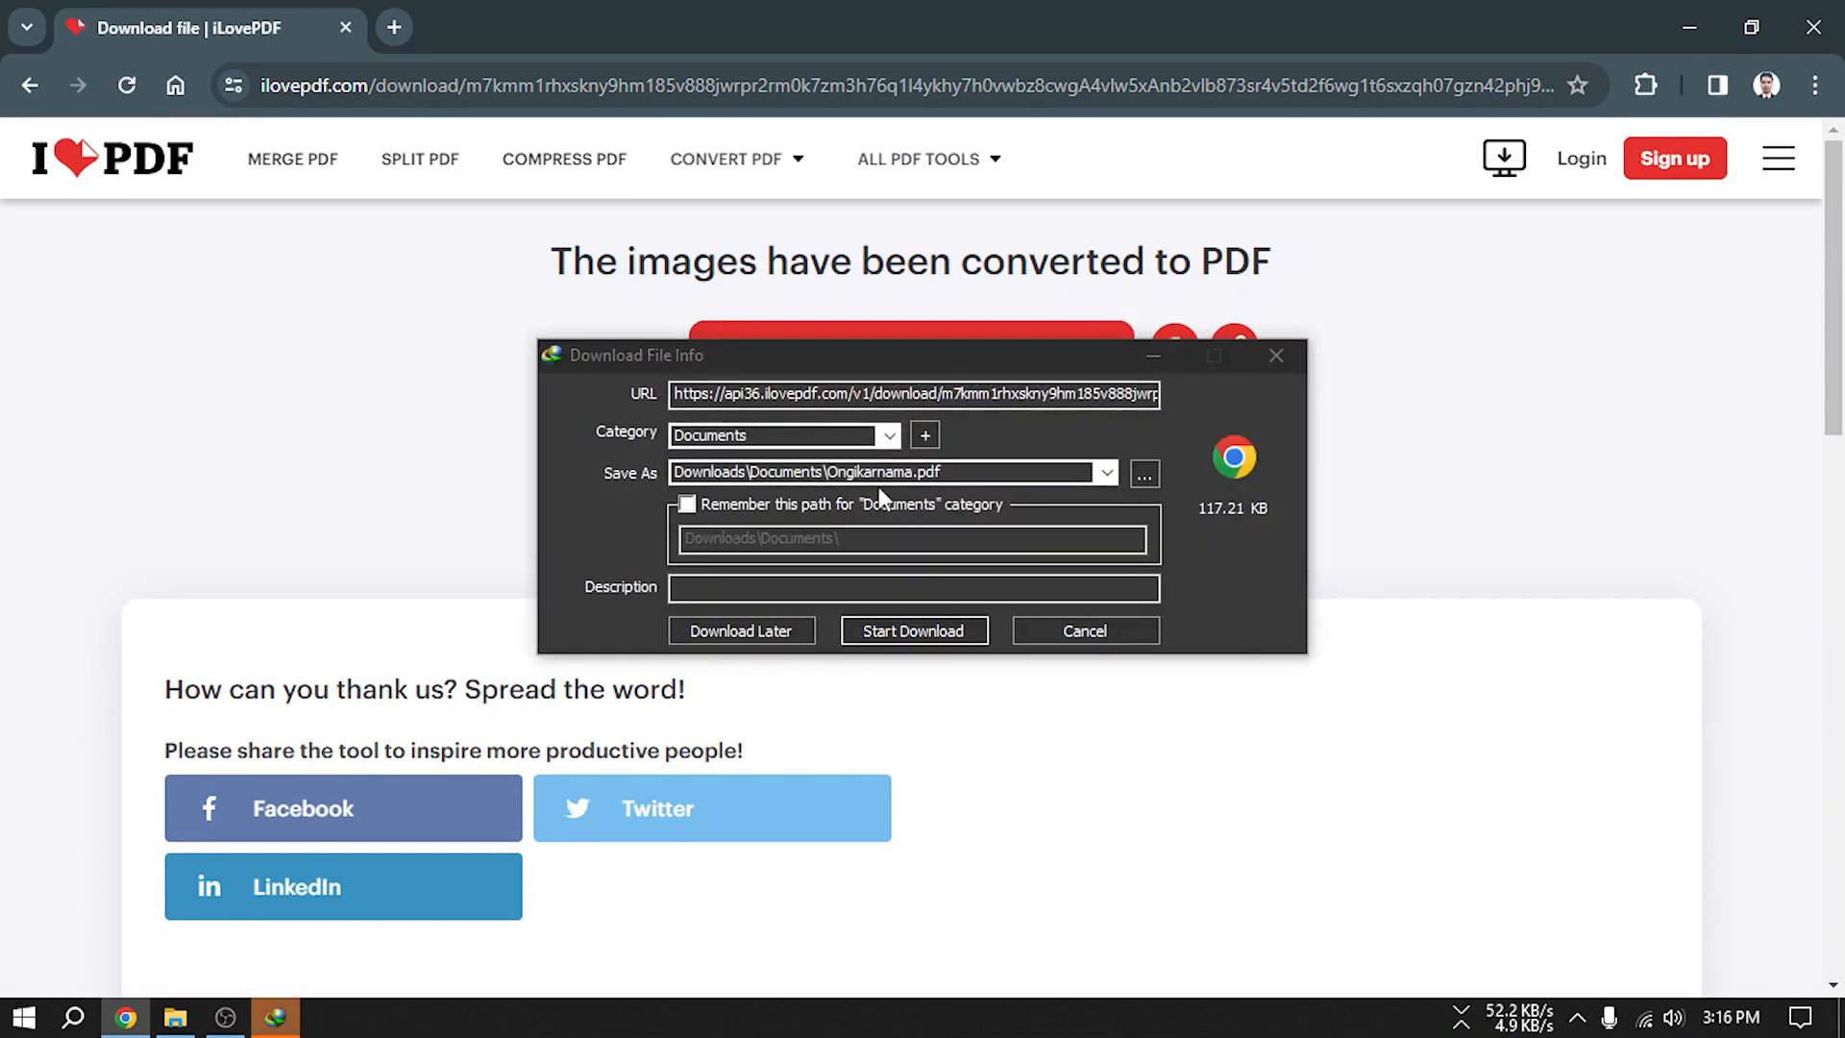
pyautogui.click(1143, 475)
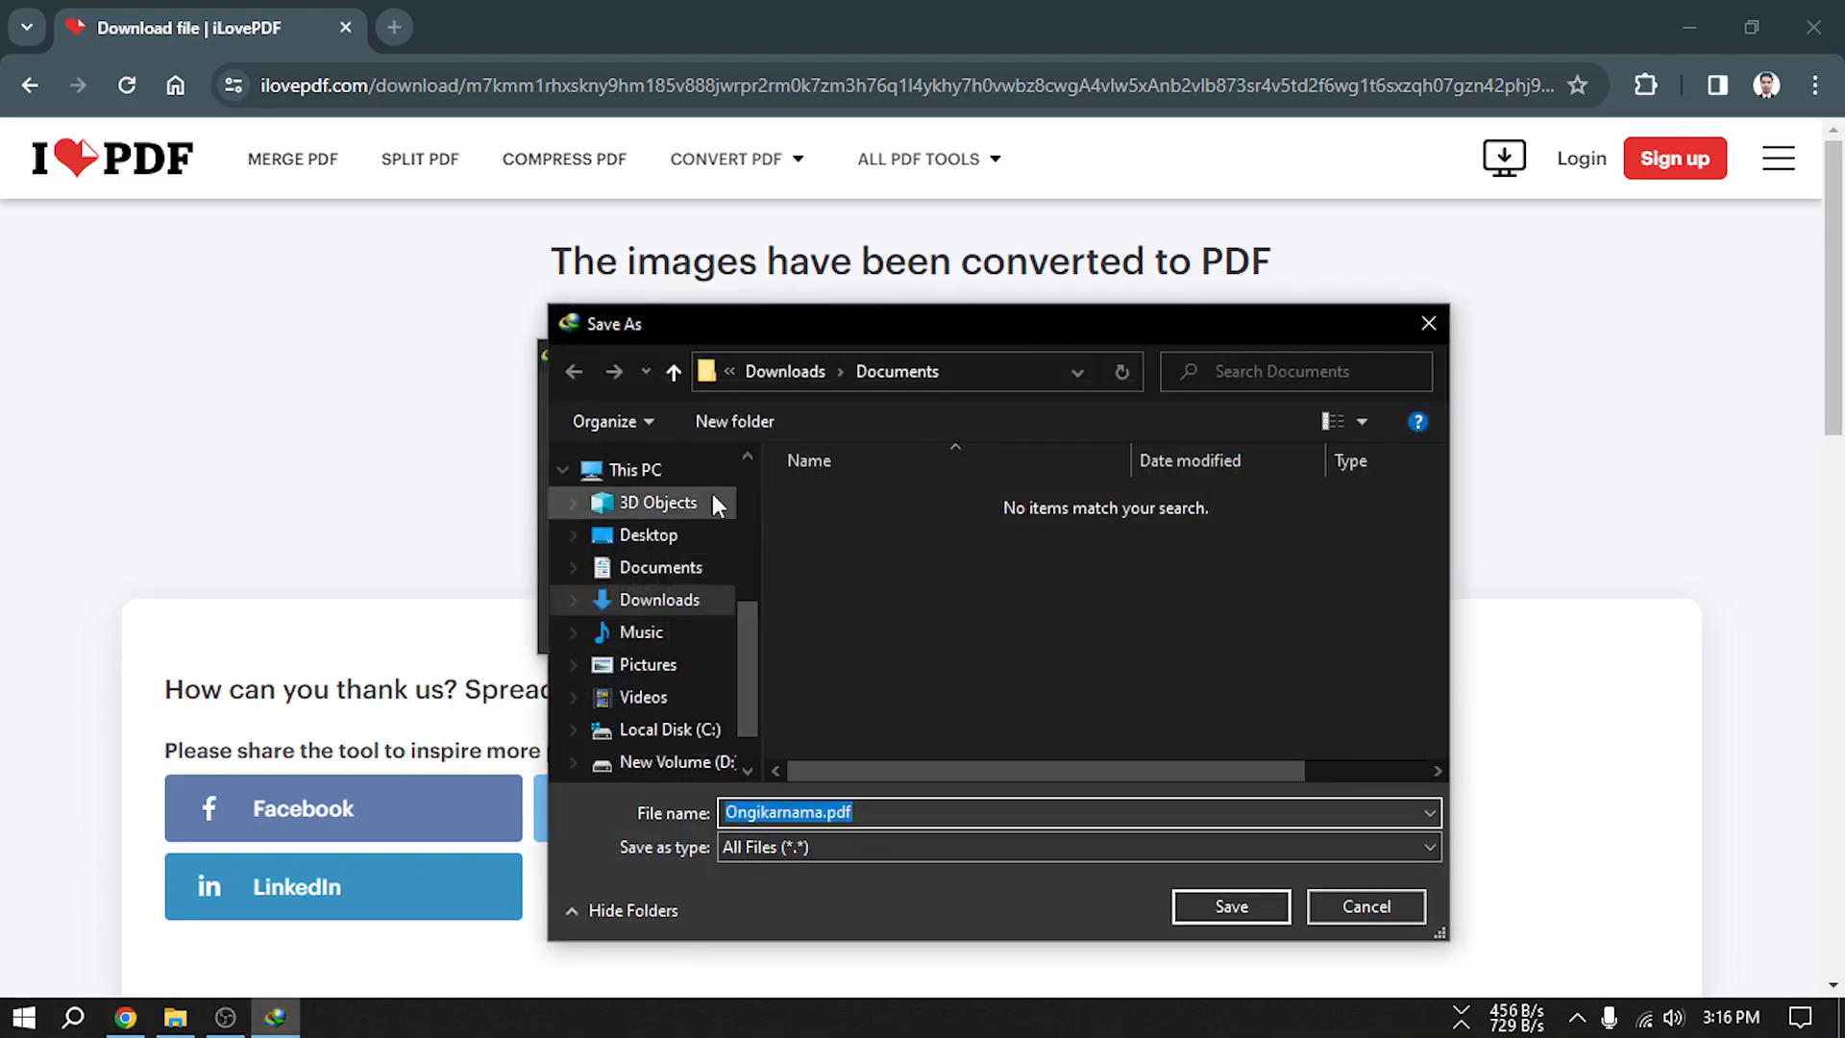
pyautogui.click(684, 531)
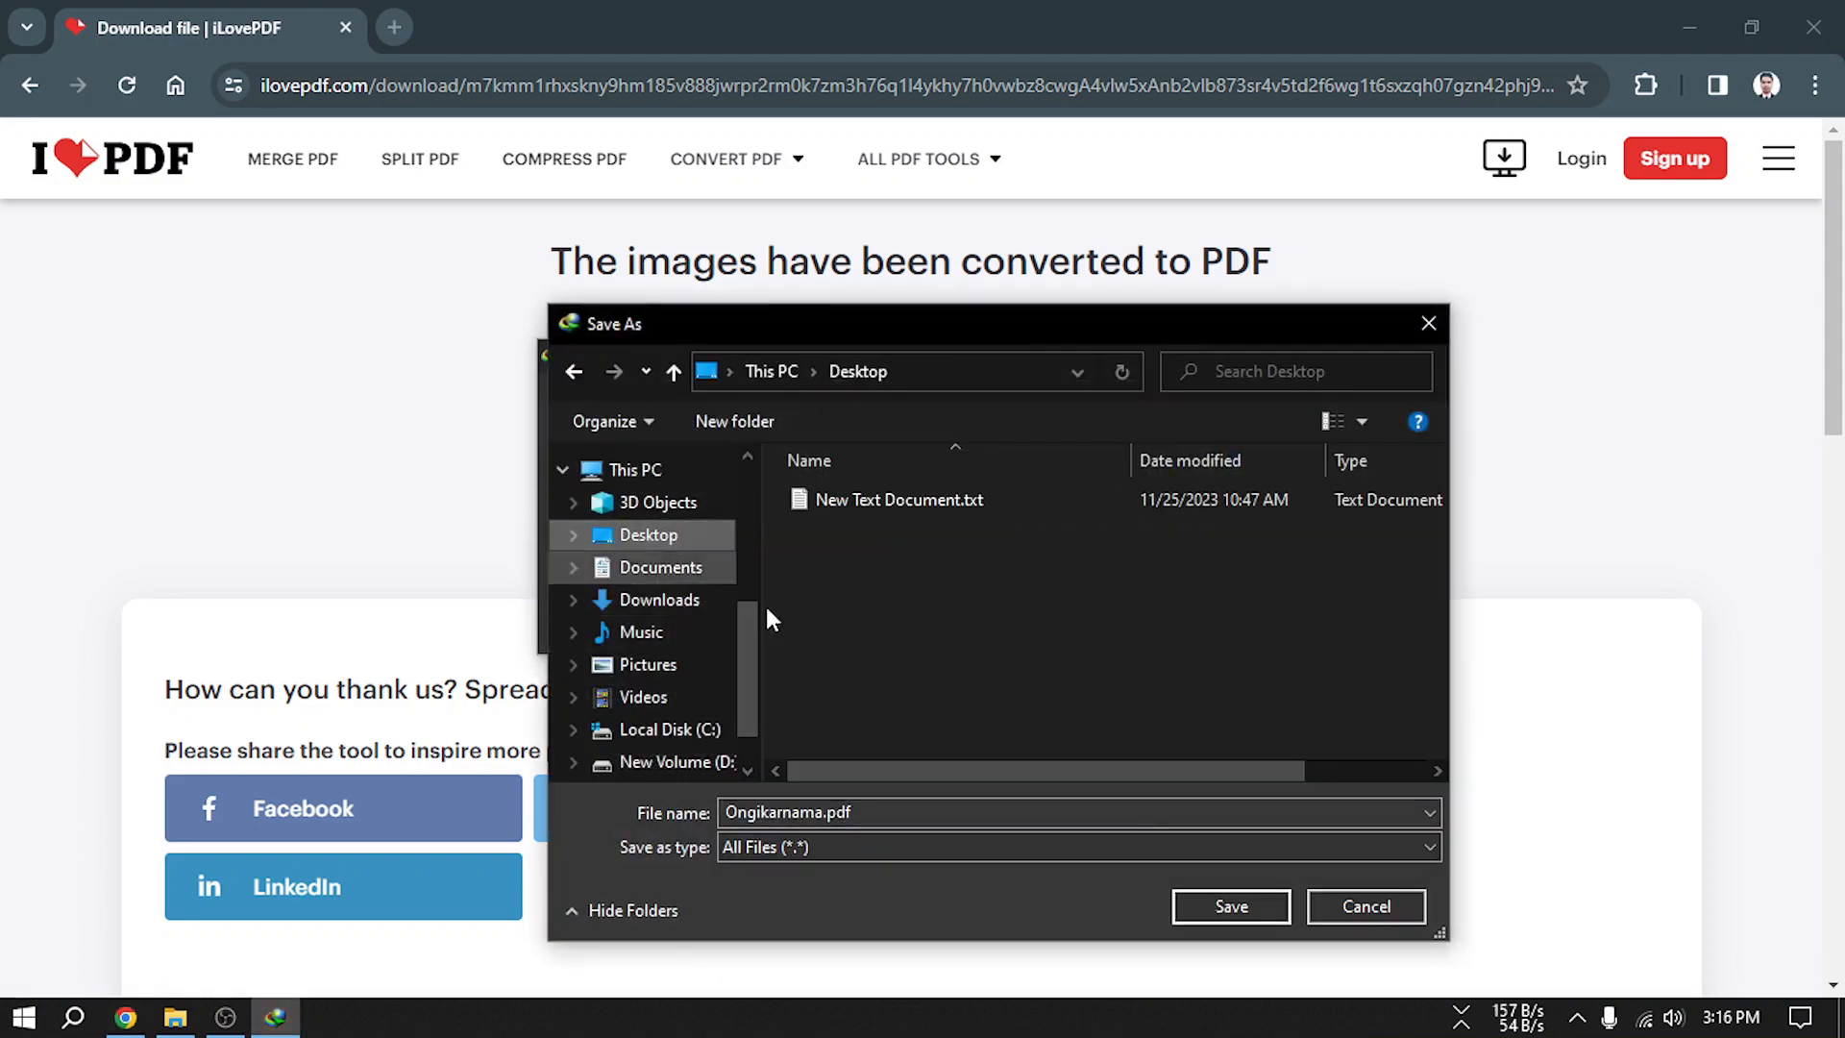
pyautogui.click(1228, 905)
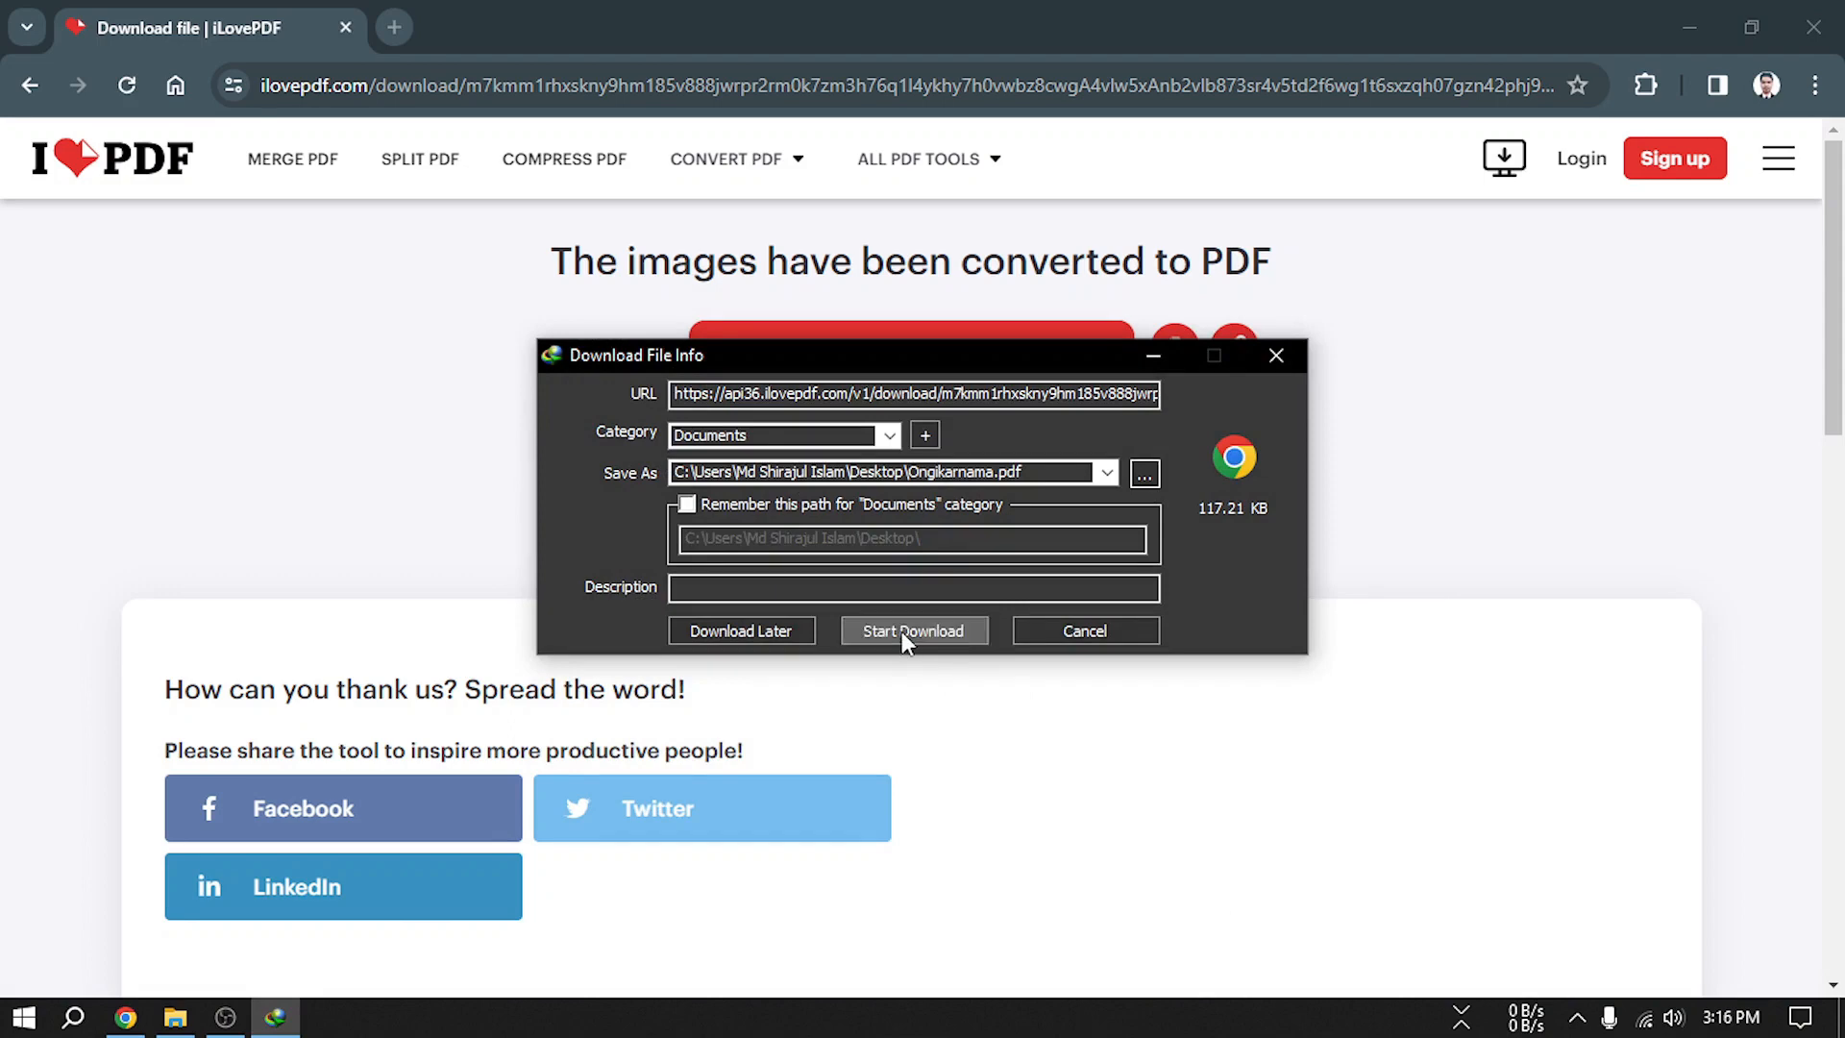
pyautogui.click(901, 631)
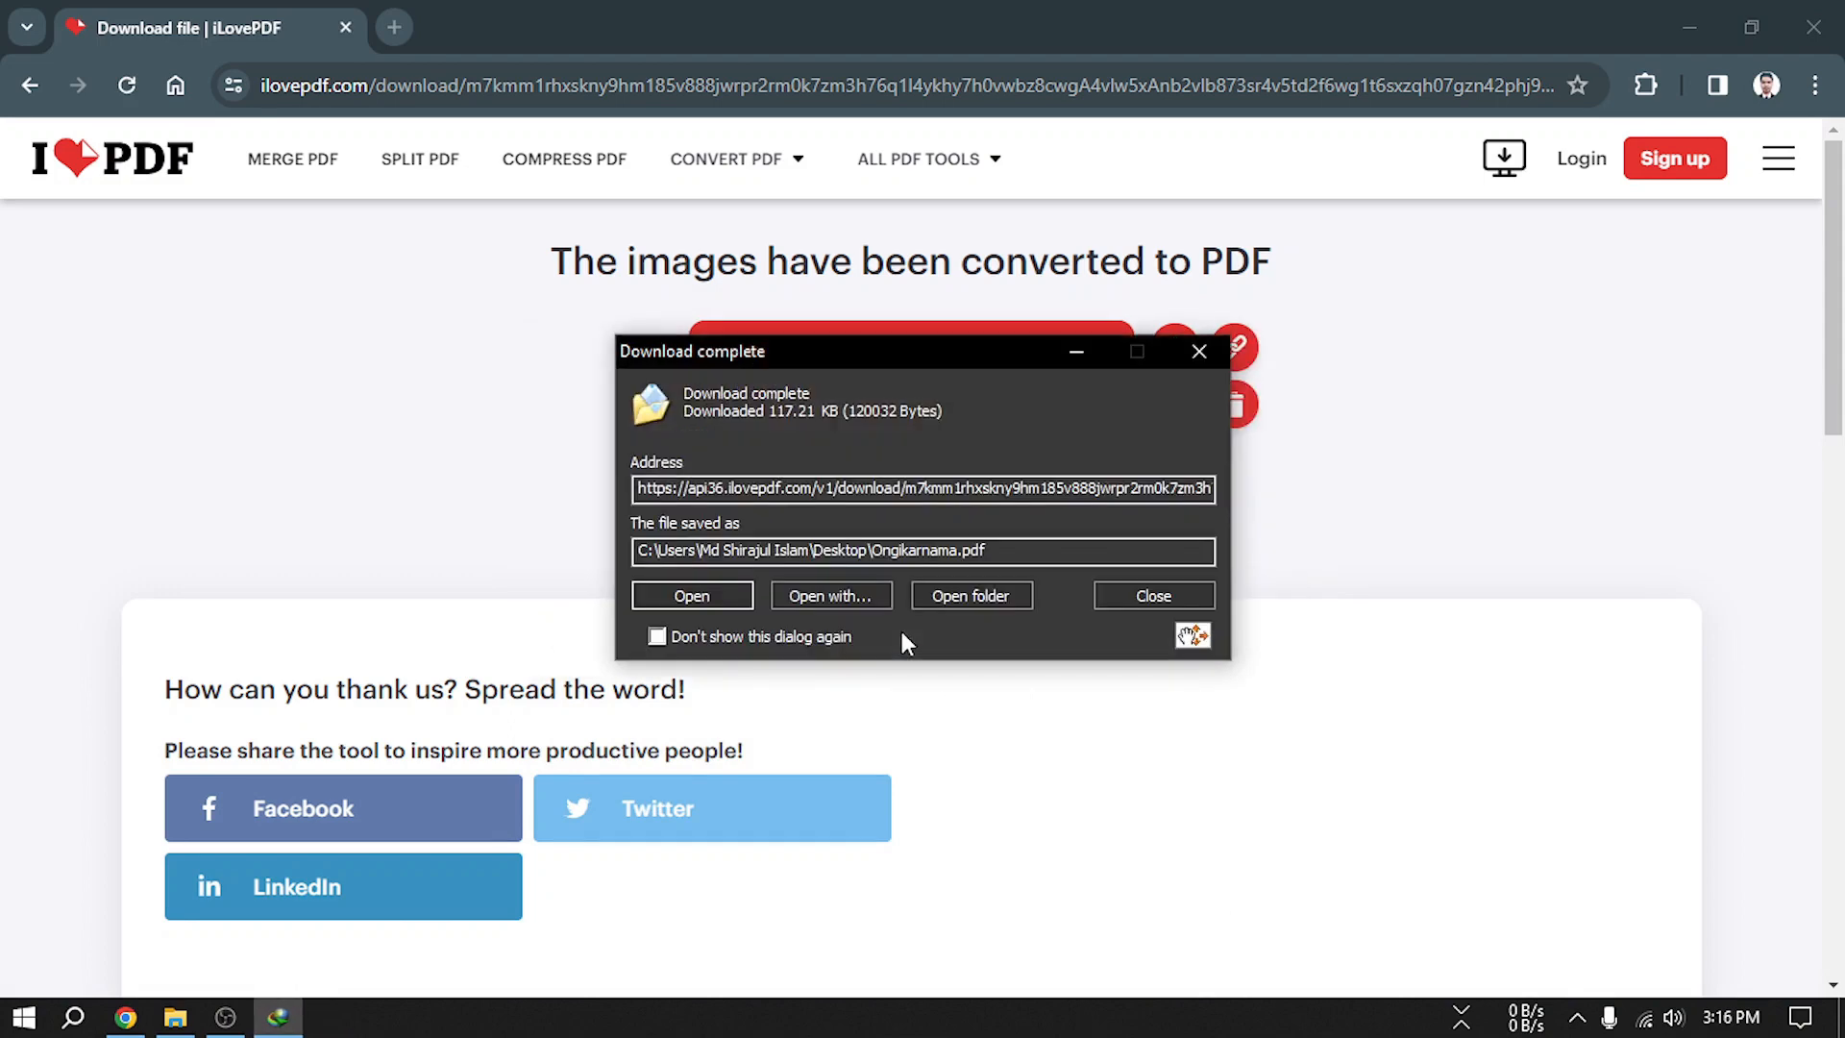
# Open the download folder, view the whole page of Ongikarnama.pdf, close its tab and minimize the browser
pyautogui.click(960, 596)
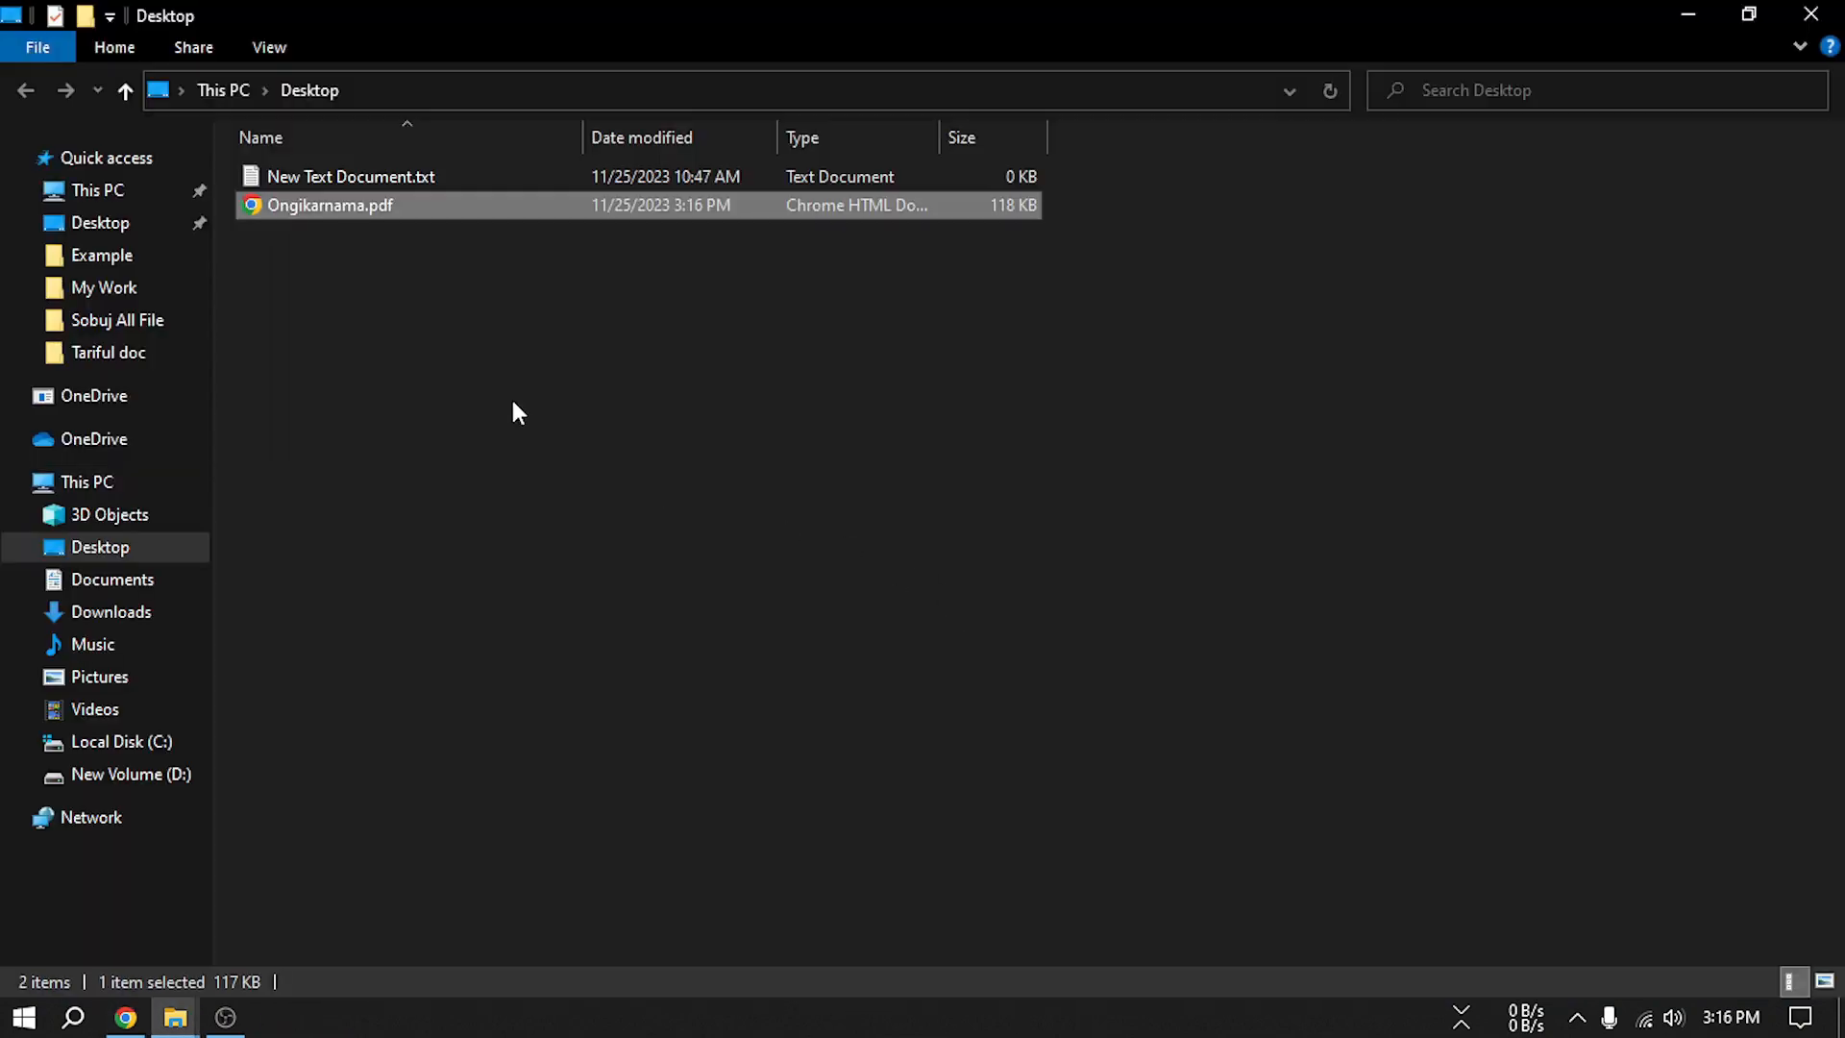
pyautogui.click(525, 336)
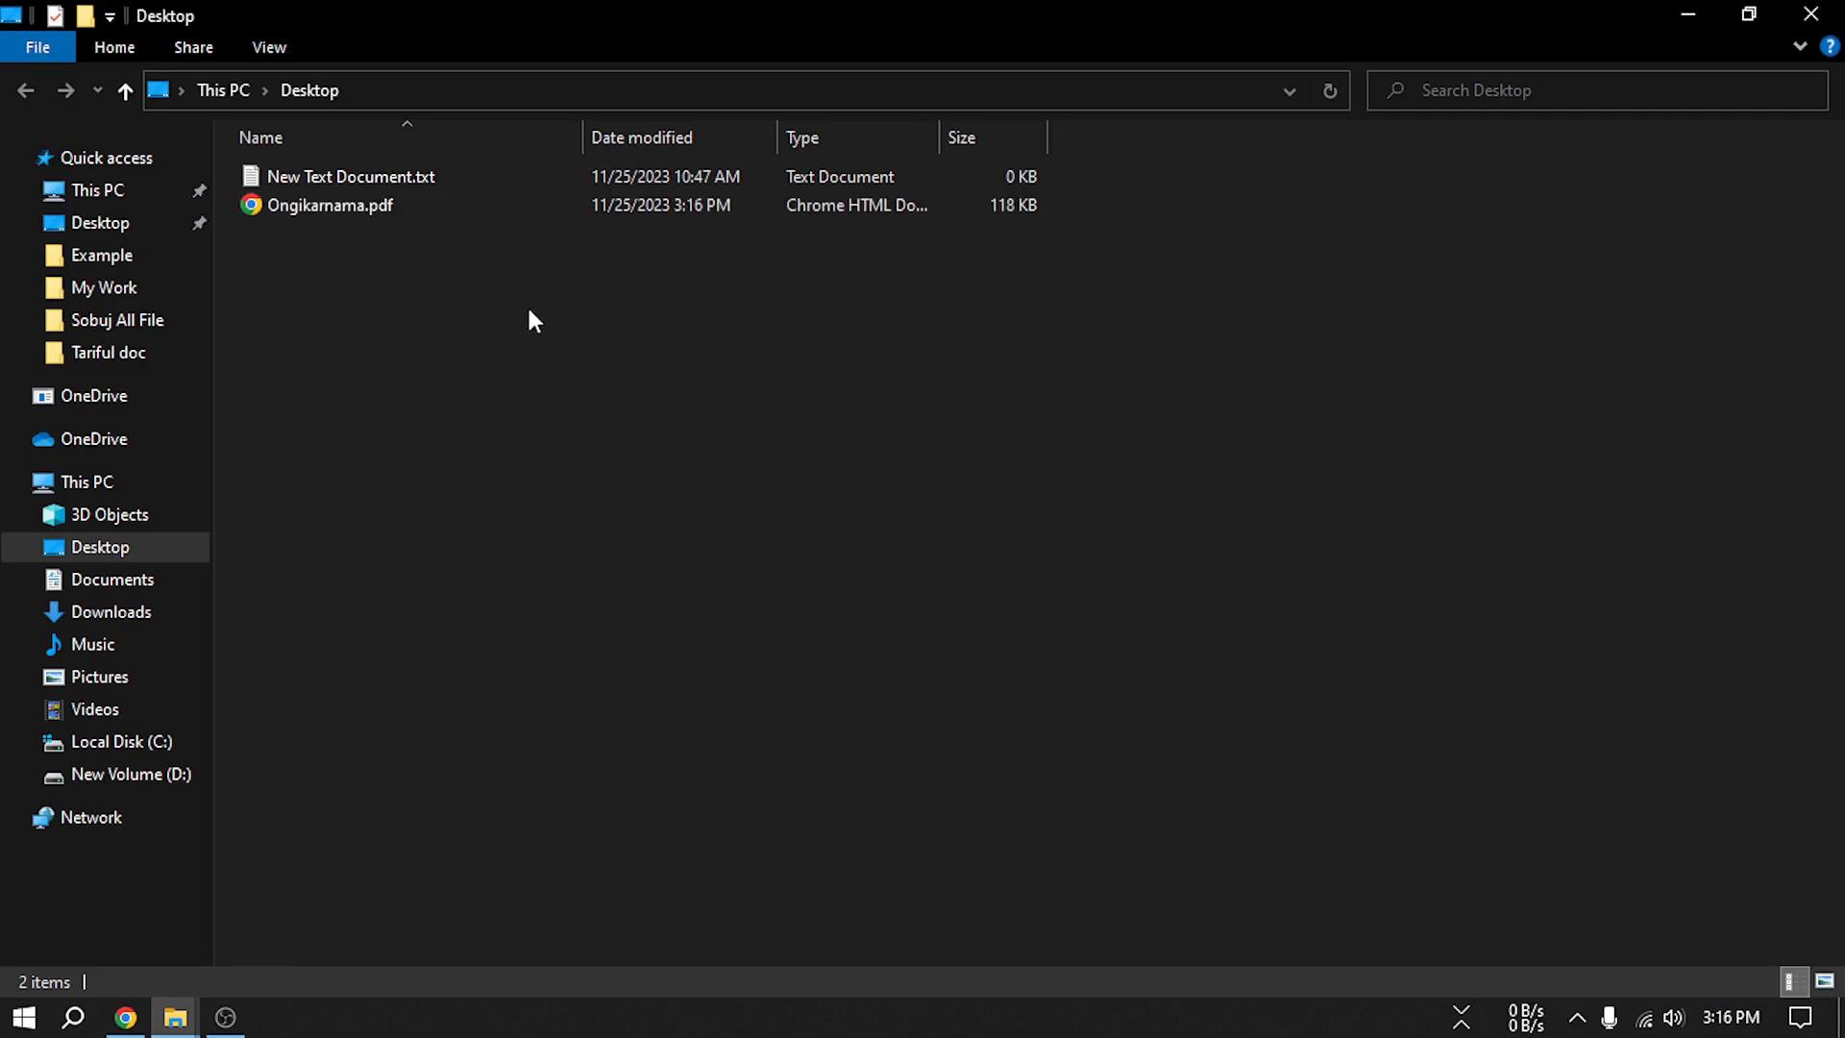
pyautogui.doubleClick(464, 210)
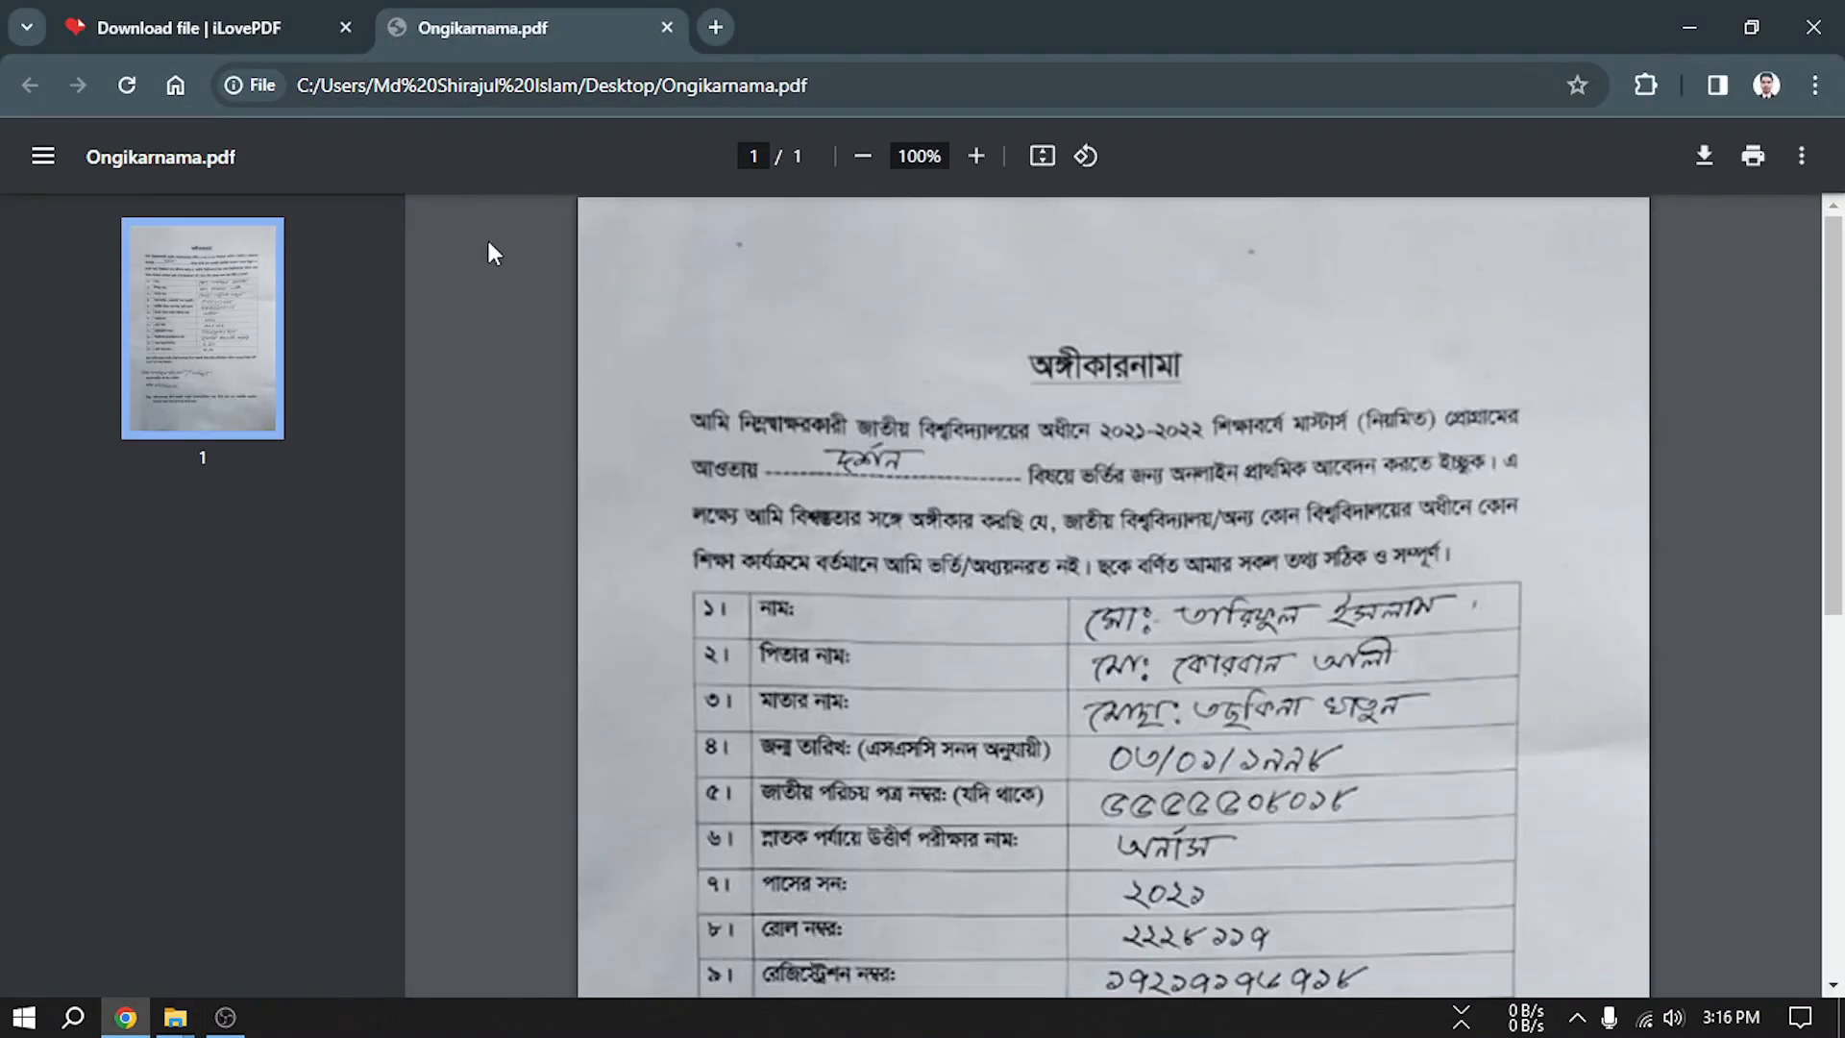
pyautogui.scroll(-7, 1132, 428)
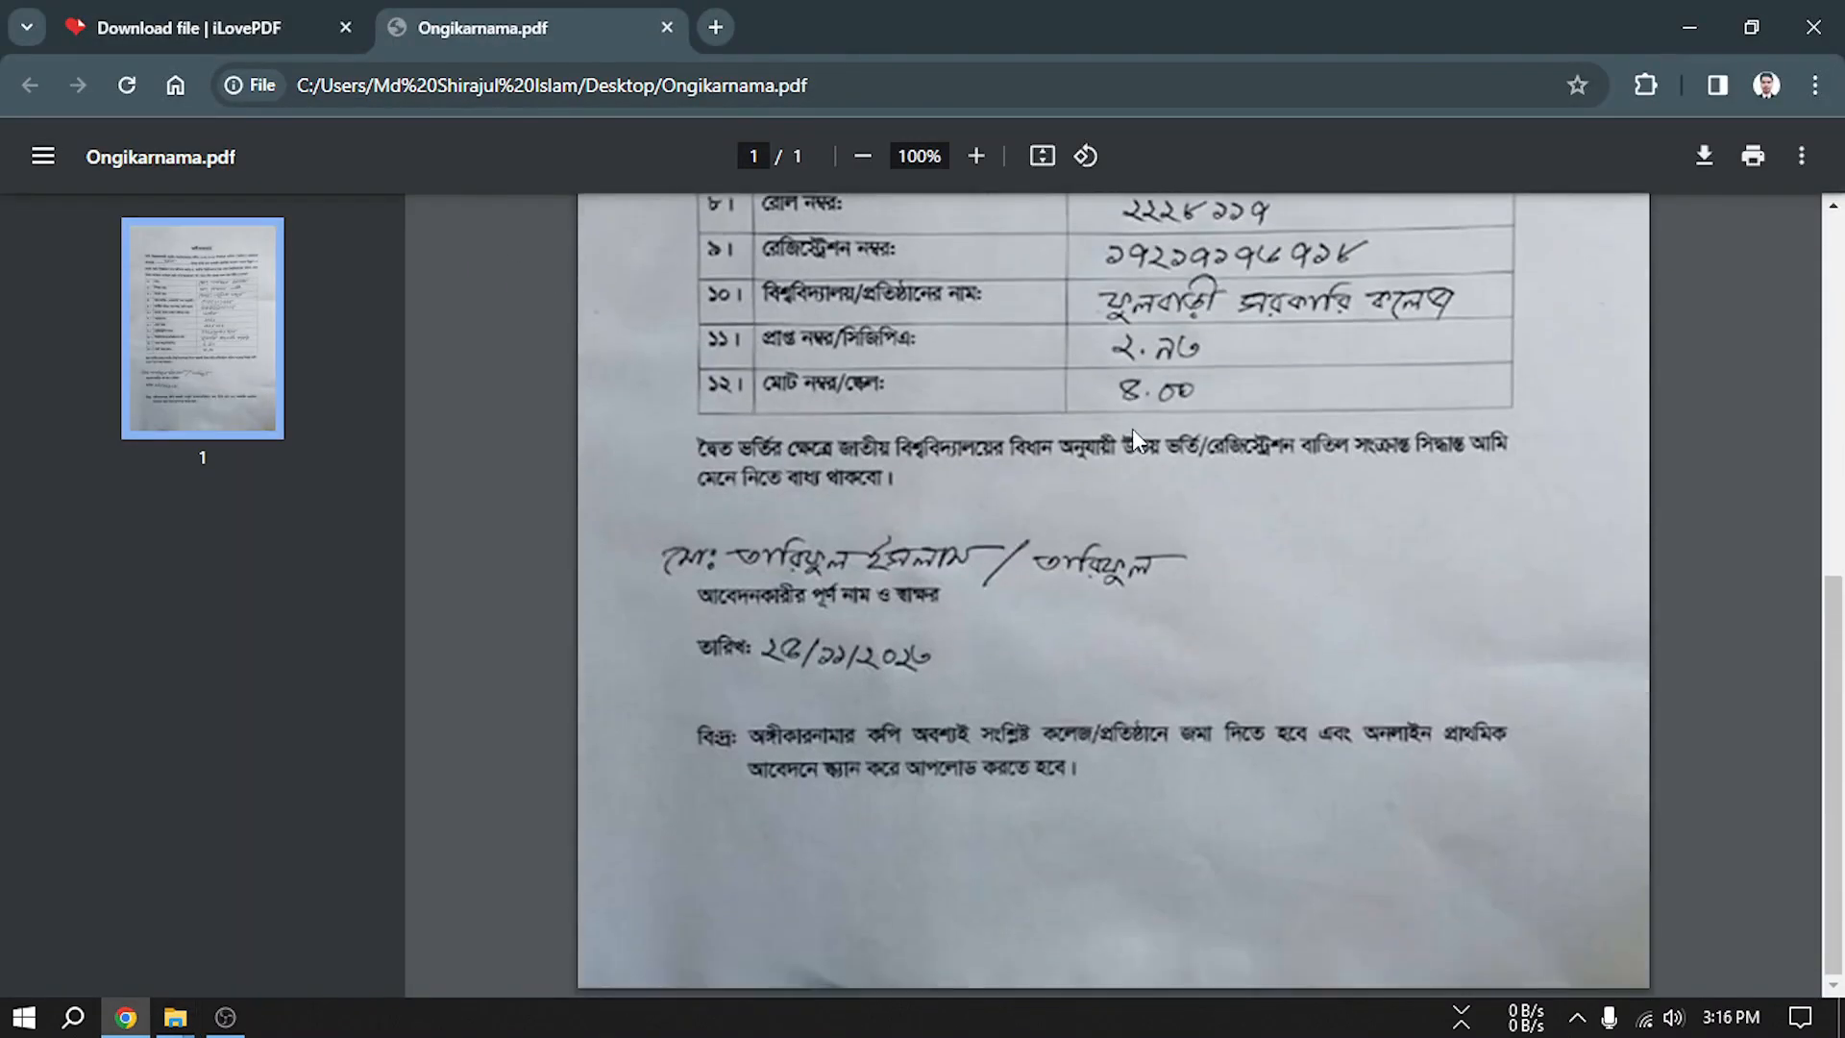
pyautogui.scroll(1, 1115, 586)
pyautogui.scroll(6, 1115, 586)
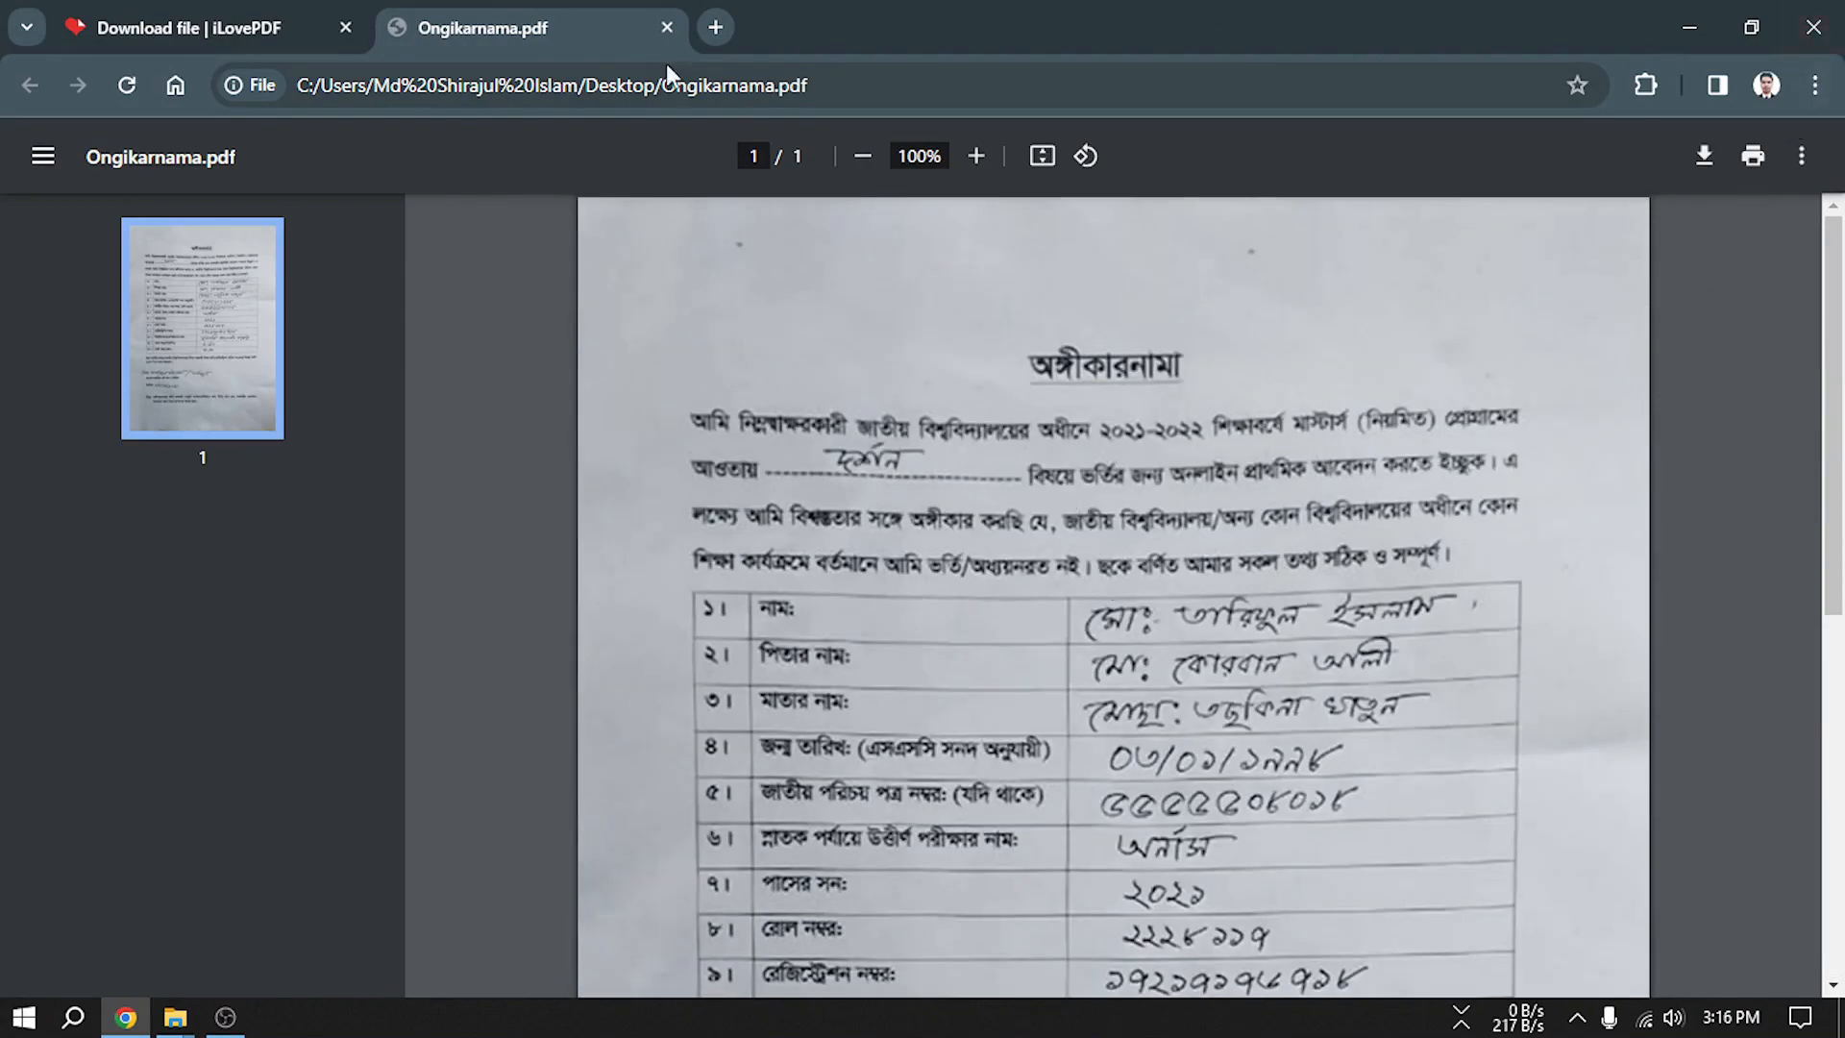
pyautogui.click(666, 27)
pyautogui.click(1688, 27)
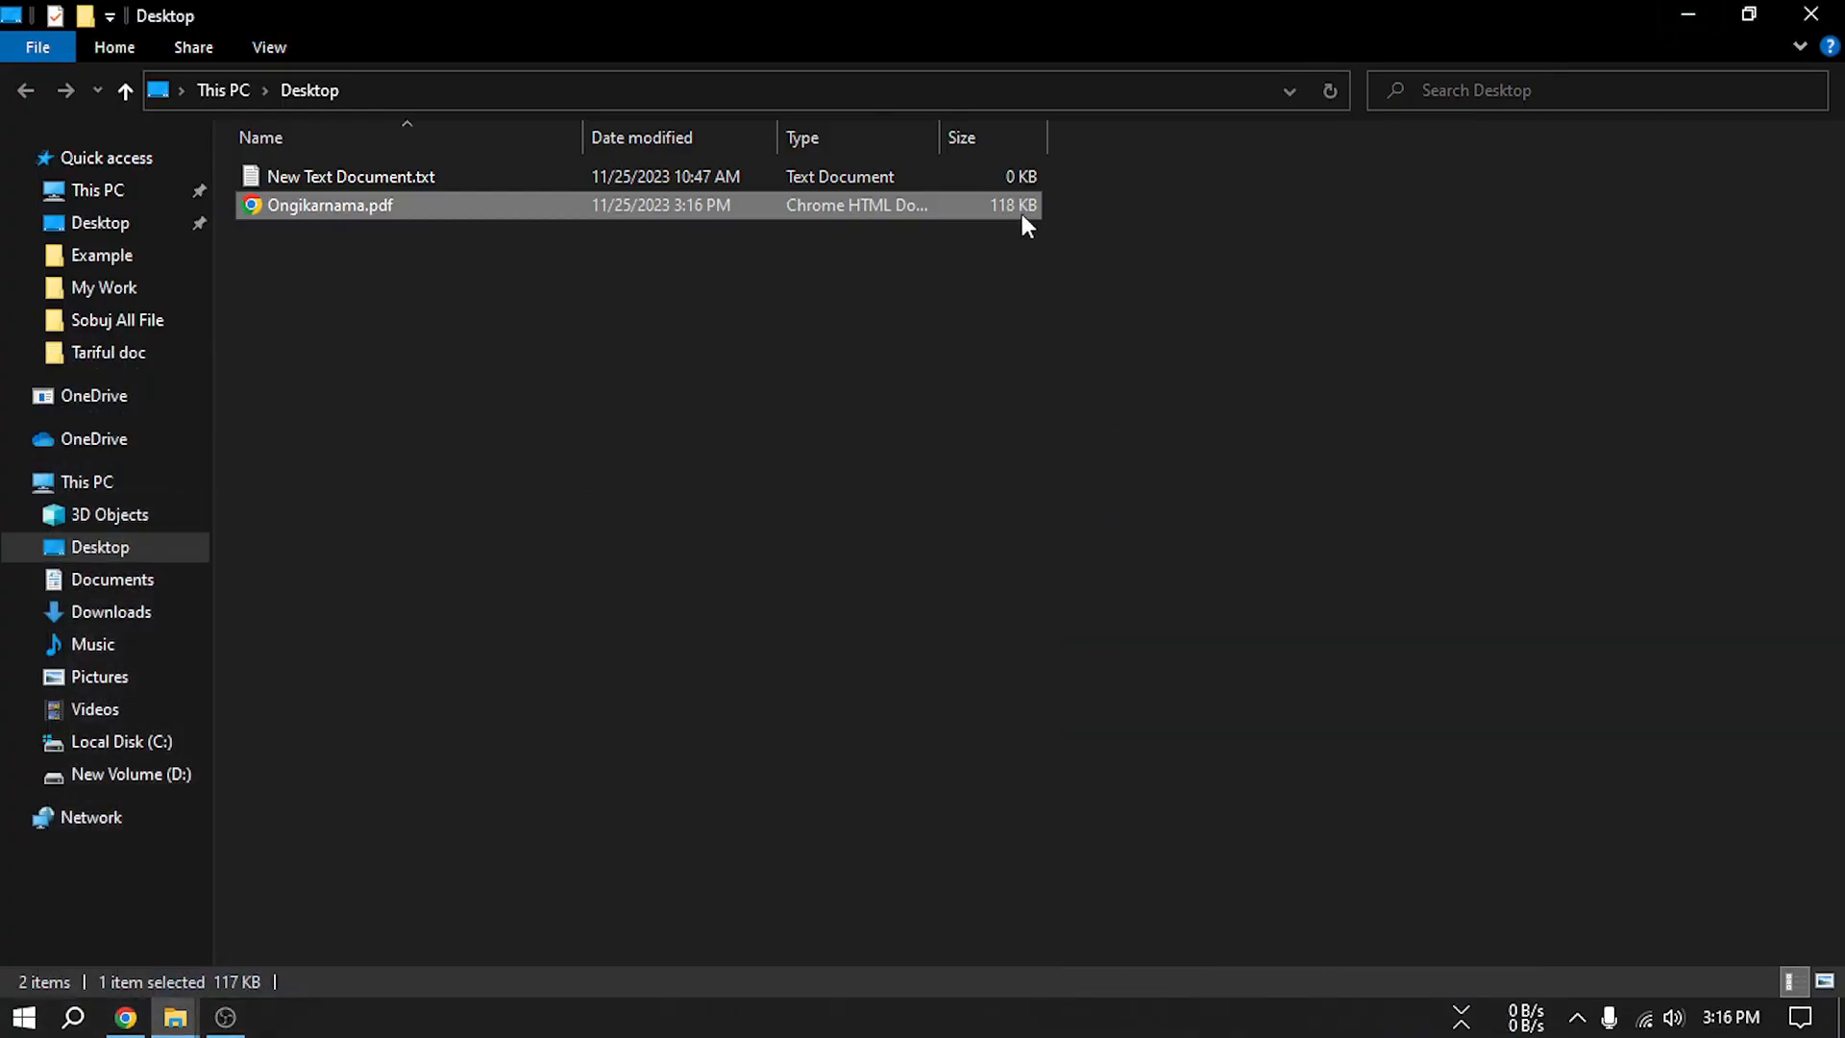
# Minimize the Desktop folder window and close the document folder window
pyautogui.click(594, 450)
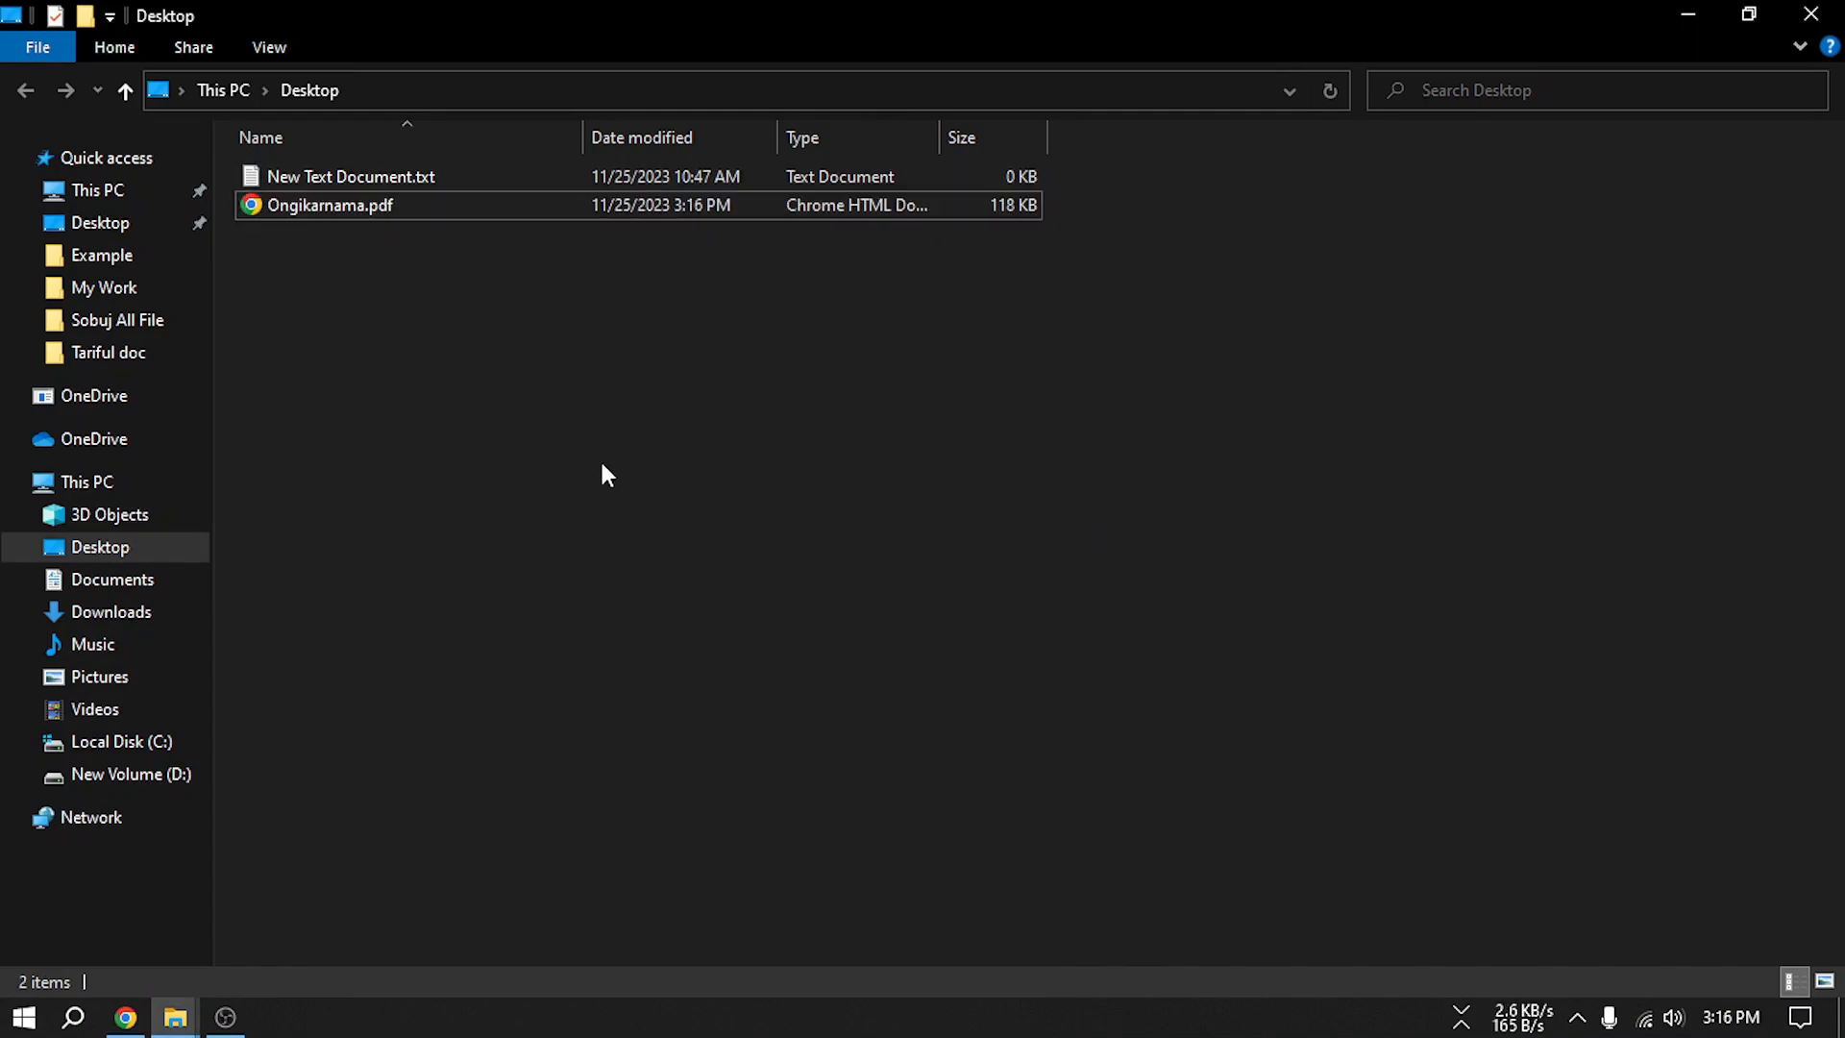
pyautogui.click(1681, 5)
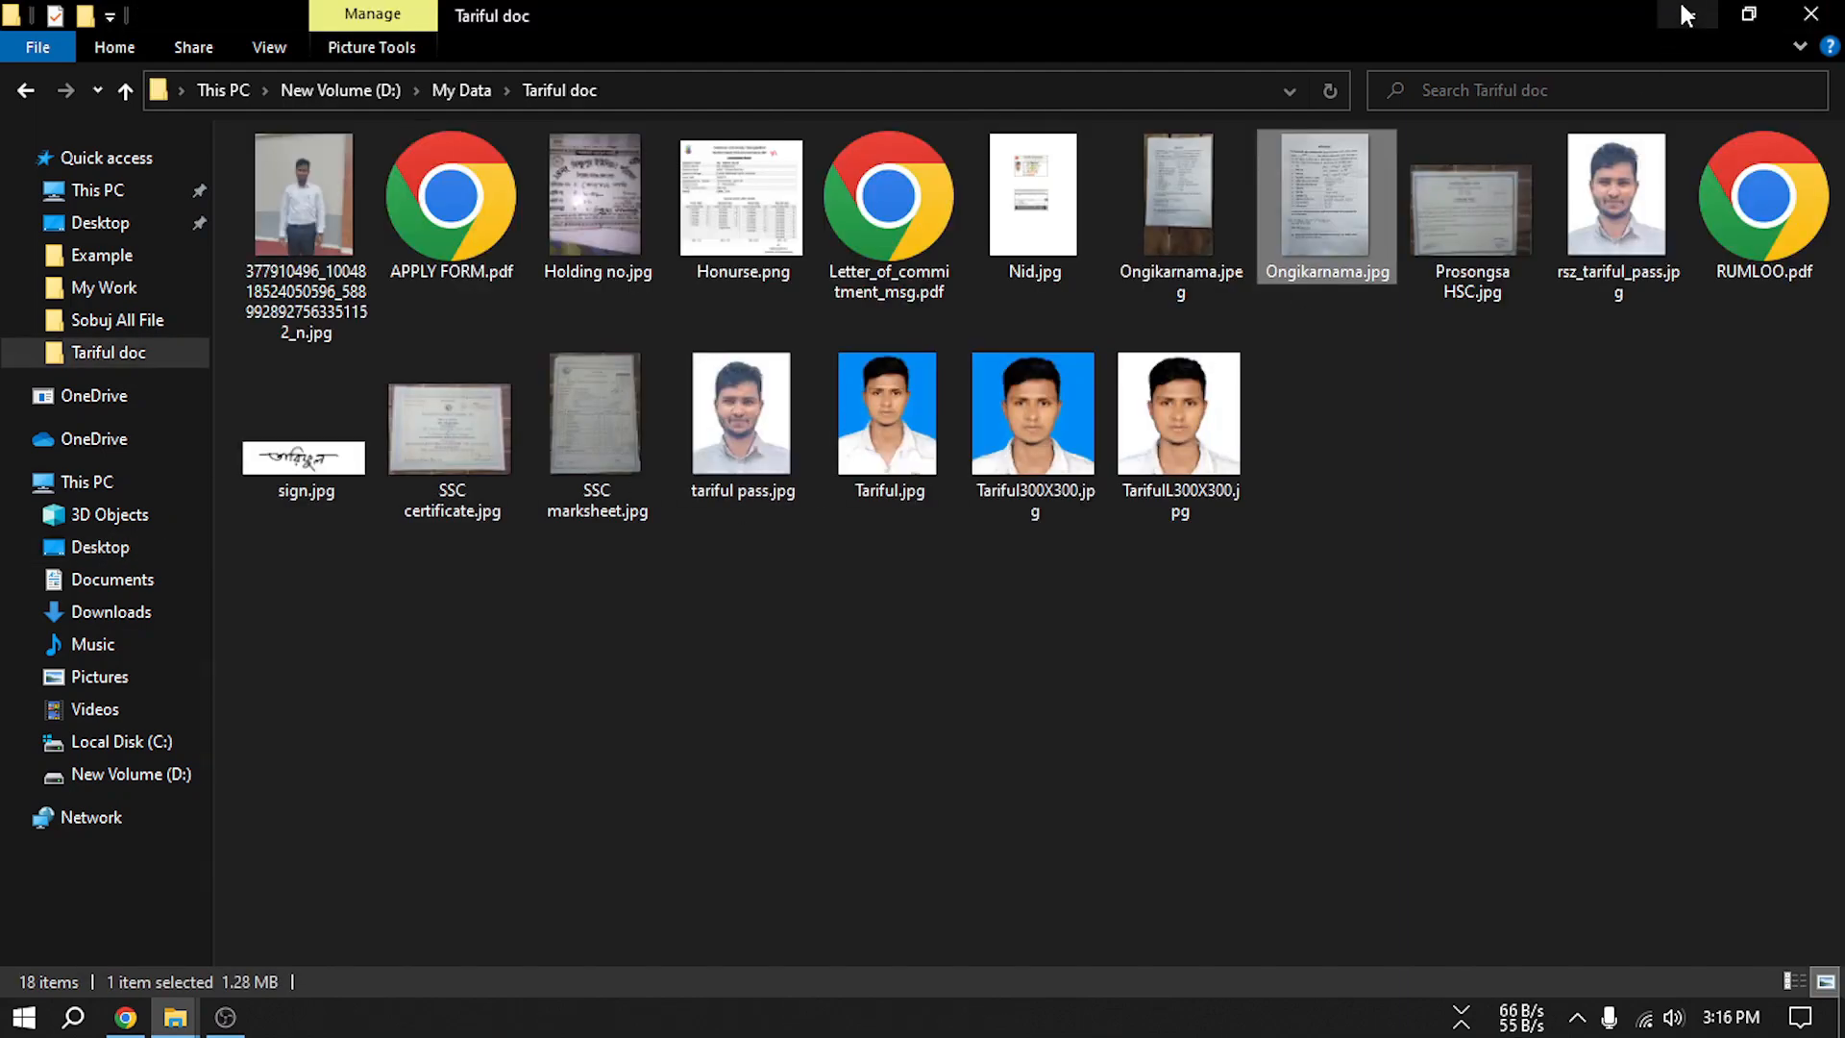
pyautogui.click(1811, 17)
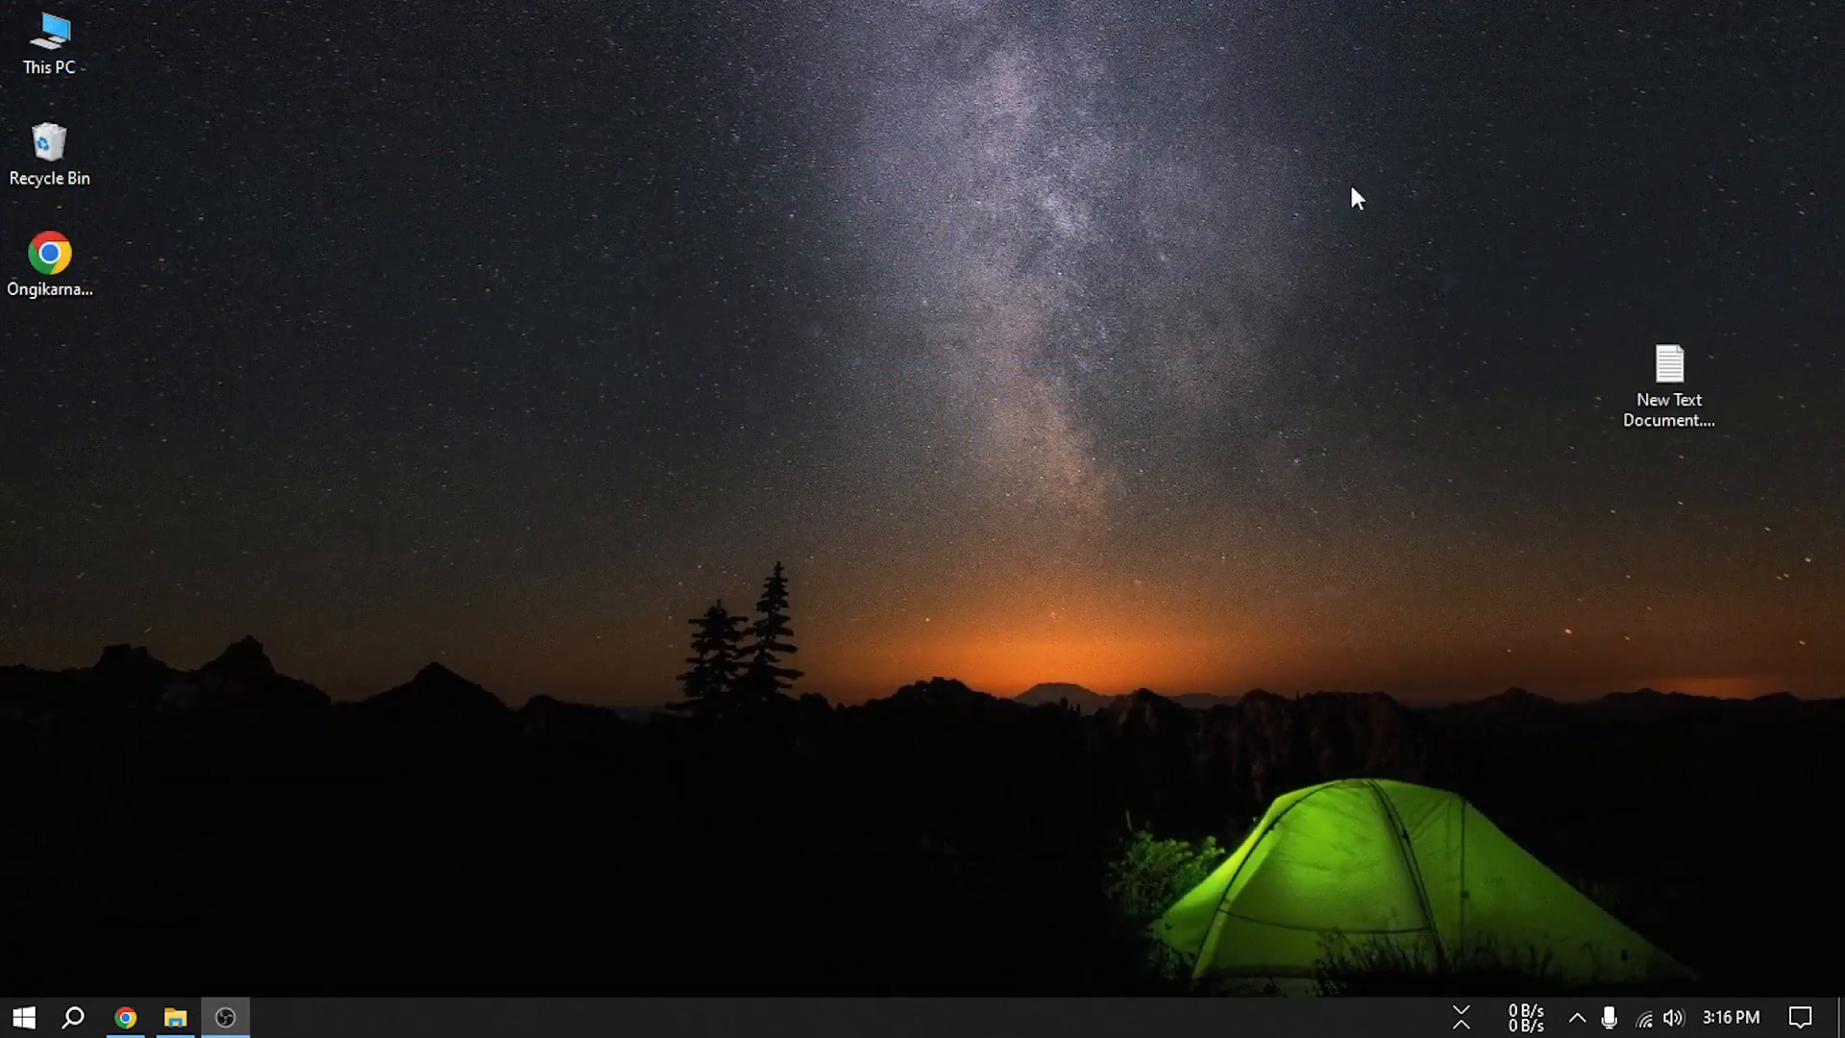
# Switch to Chrome, return to the iLovePDF home page and open the Compress PDF tool
pyautogui.click(124, 1015)
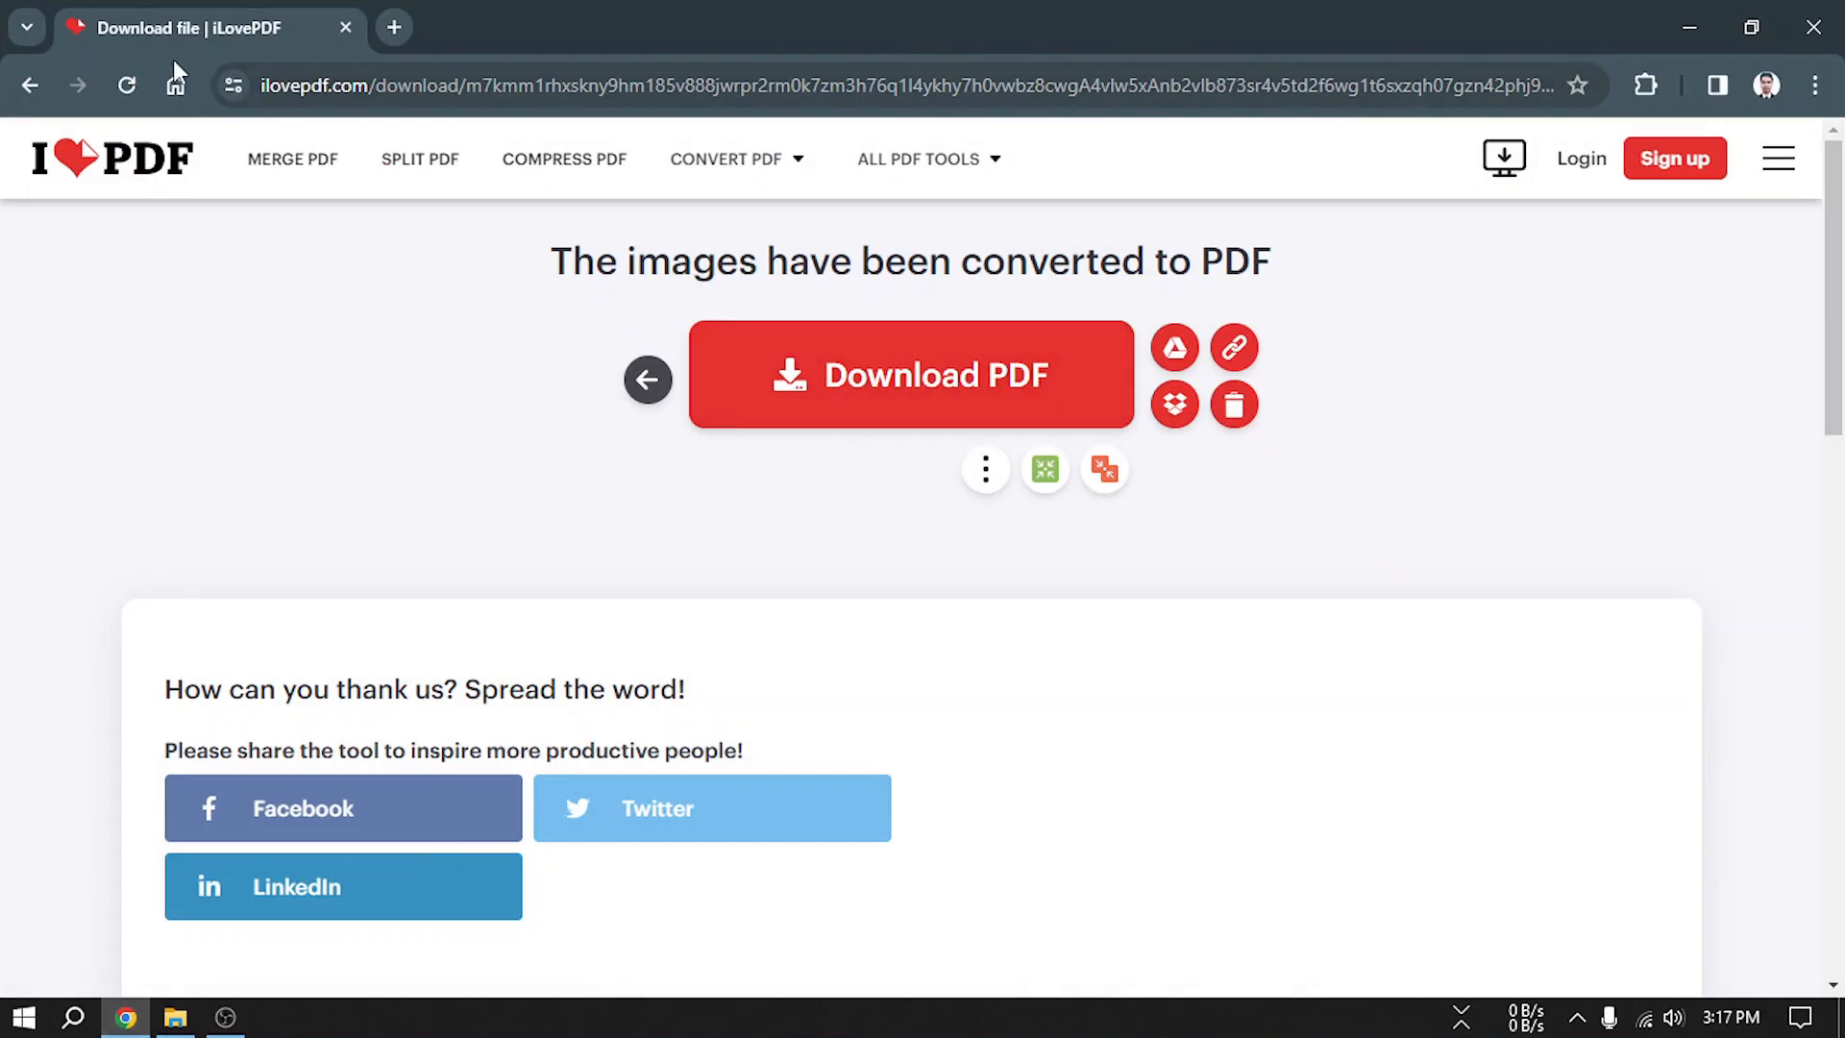
pyautogui.click(137, 164)
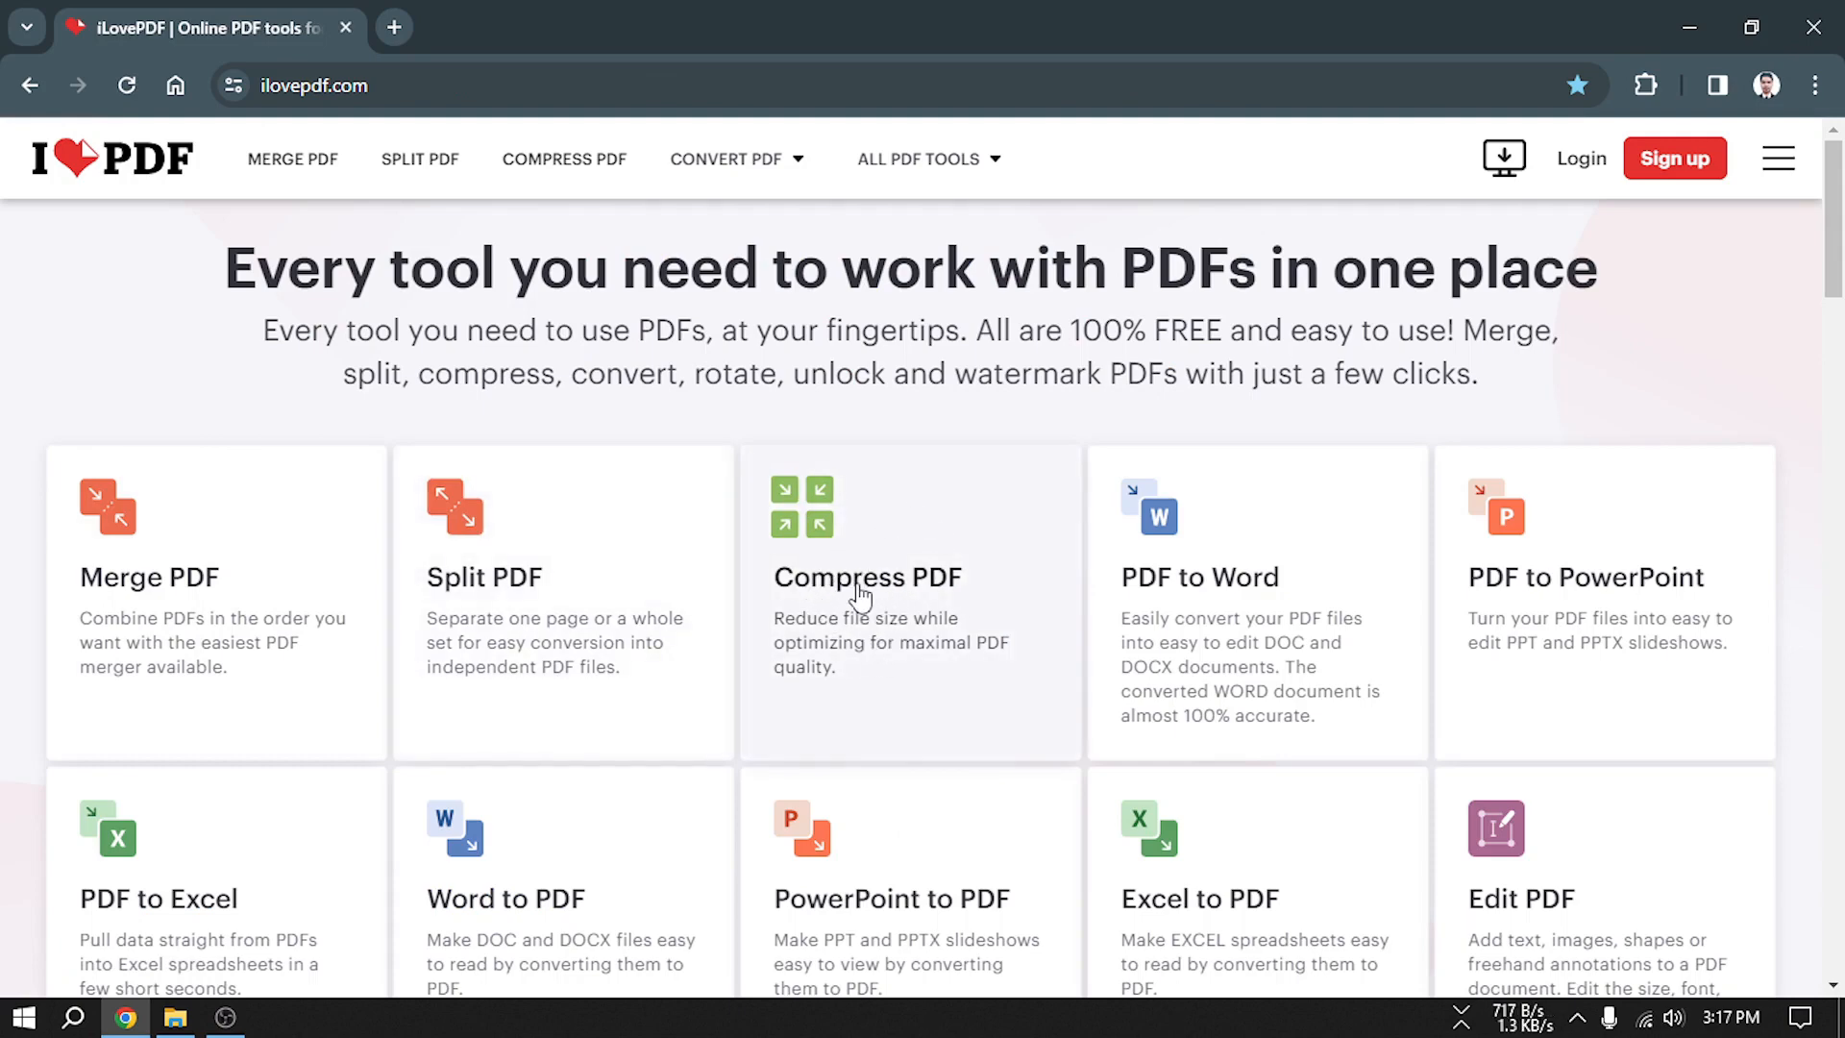
pyautogui.click(844, 544)
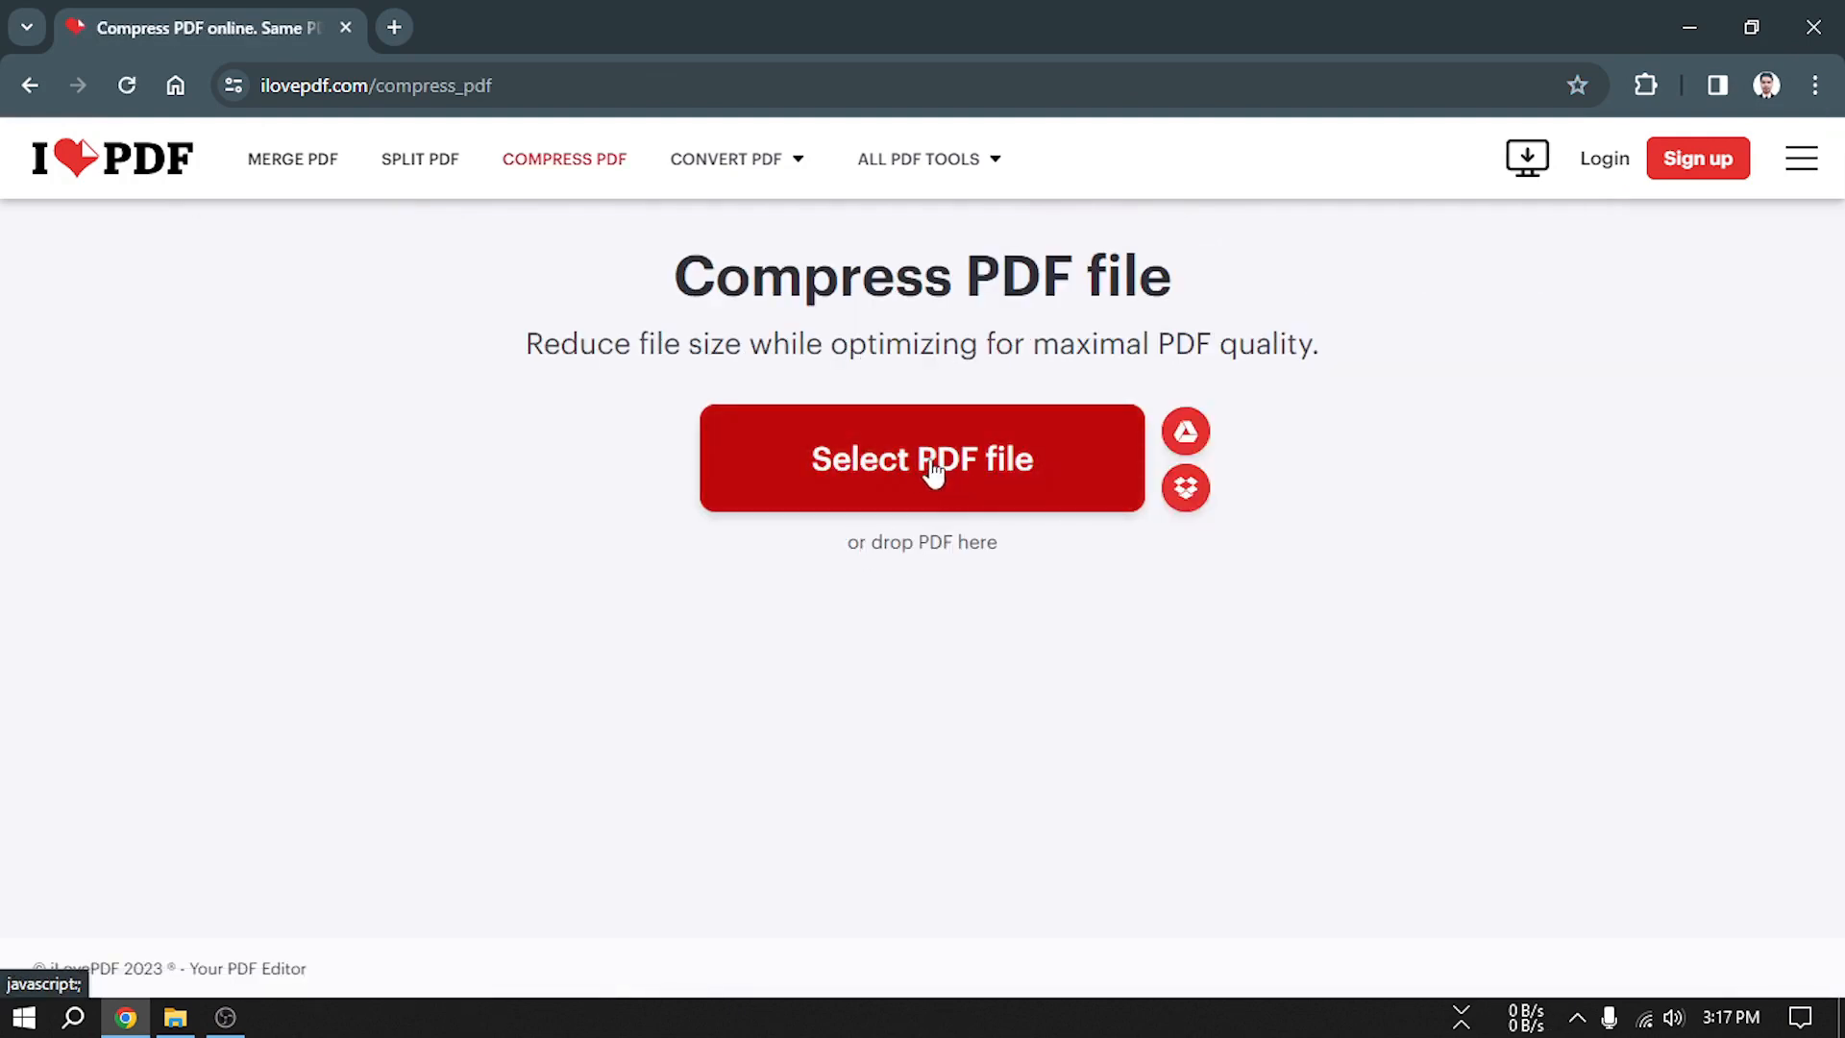
# Upload Ongikarnama.pdf from the Desktop to the PDF compressor
pyautogui.click(932, 463)
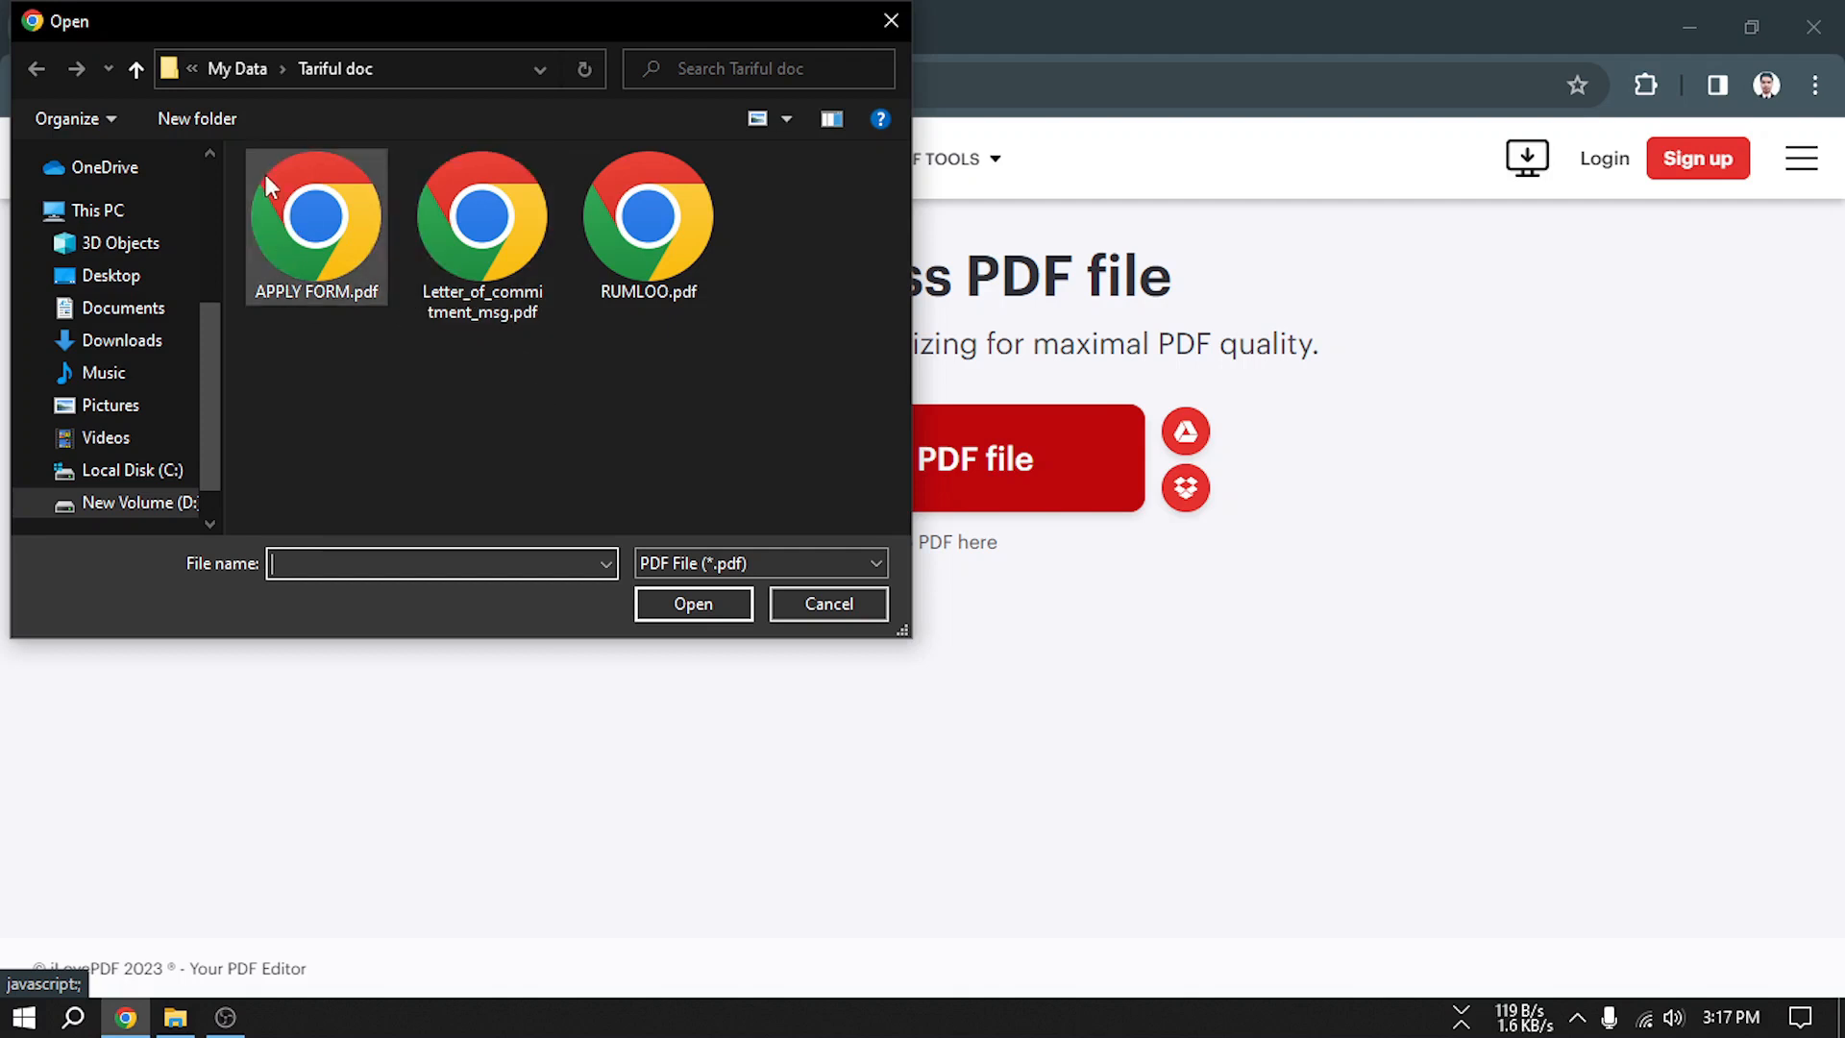
pyautogui.scroll(3, 101, 422)
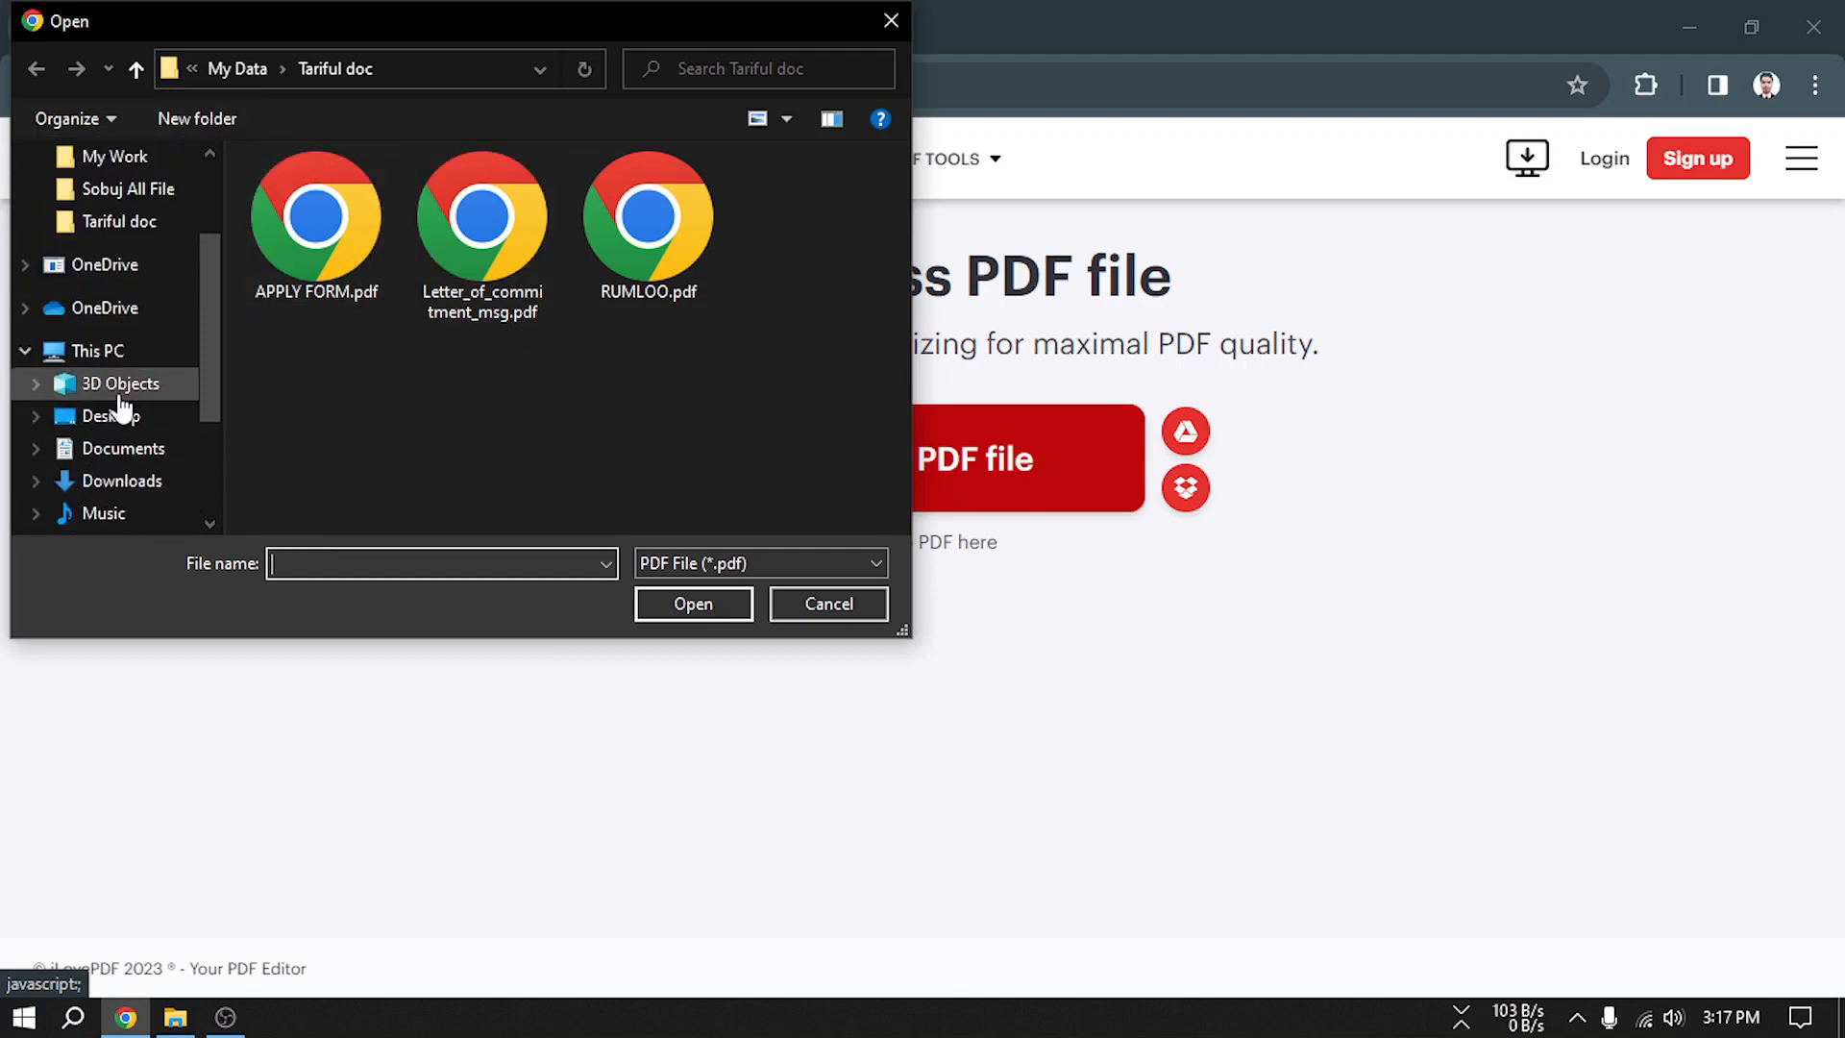
pyautogui.scroll(4, 120, 409)
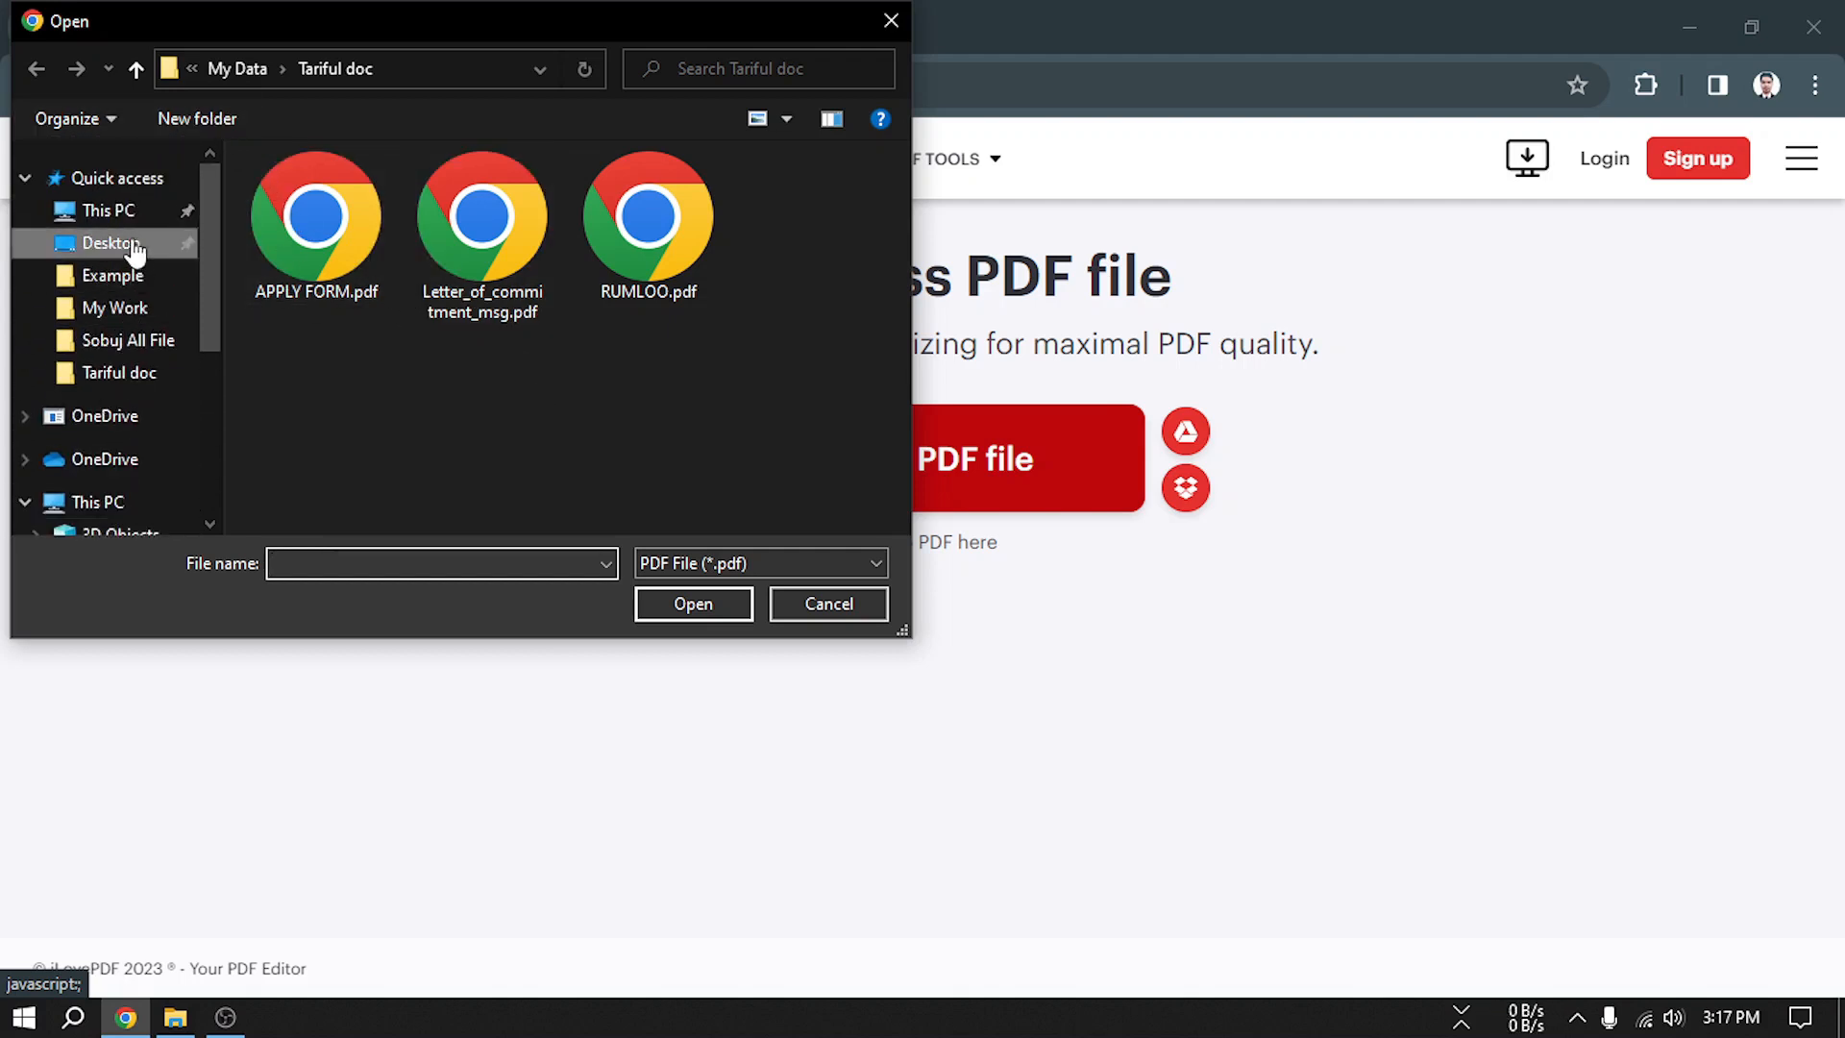
pyautogui.click(134, 248)
pyautogui.click(321, 200)
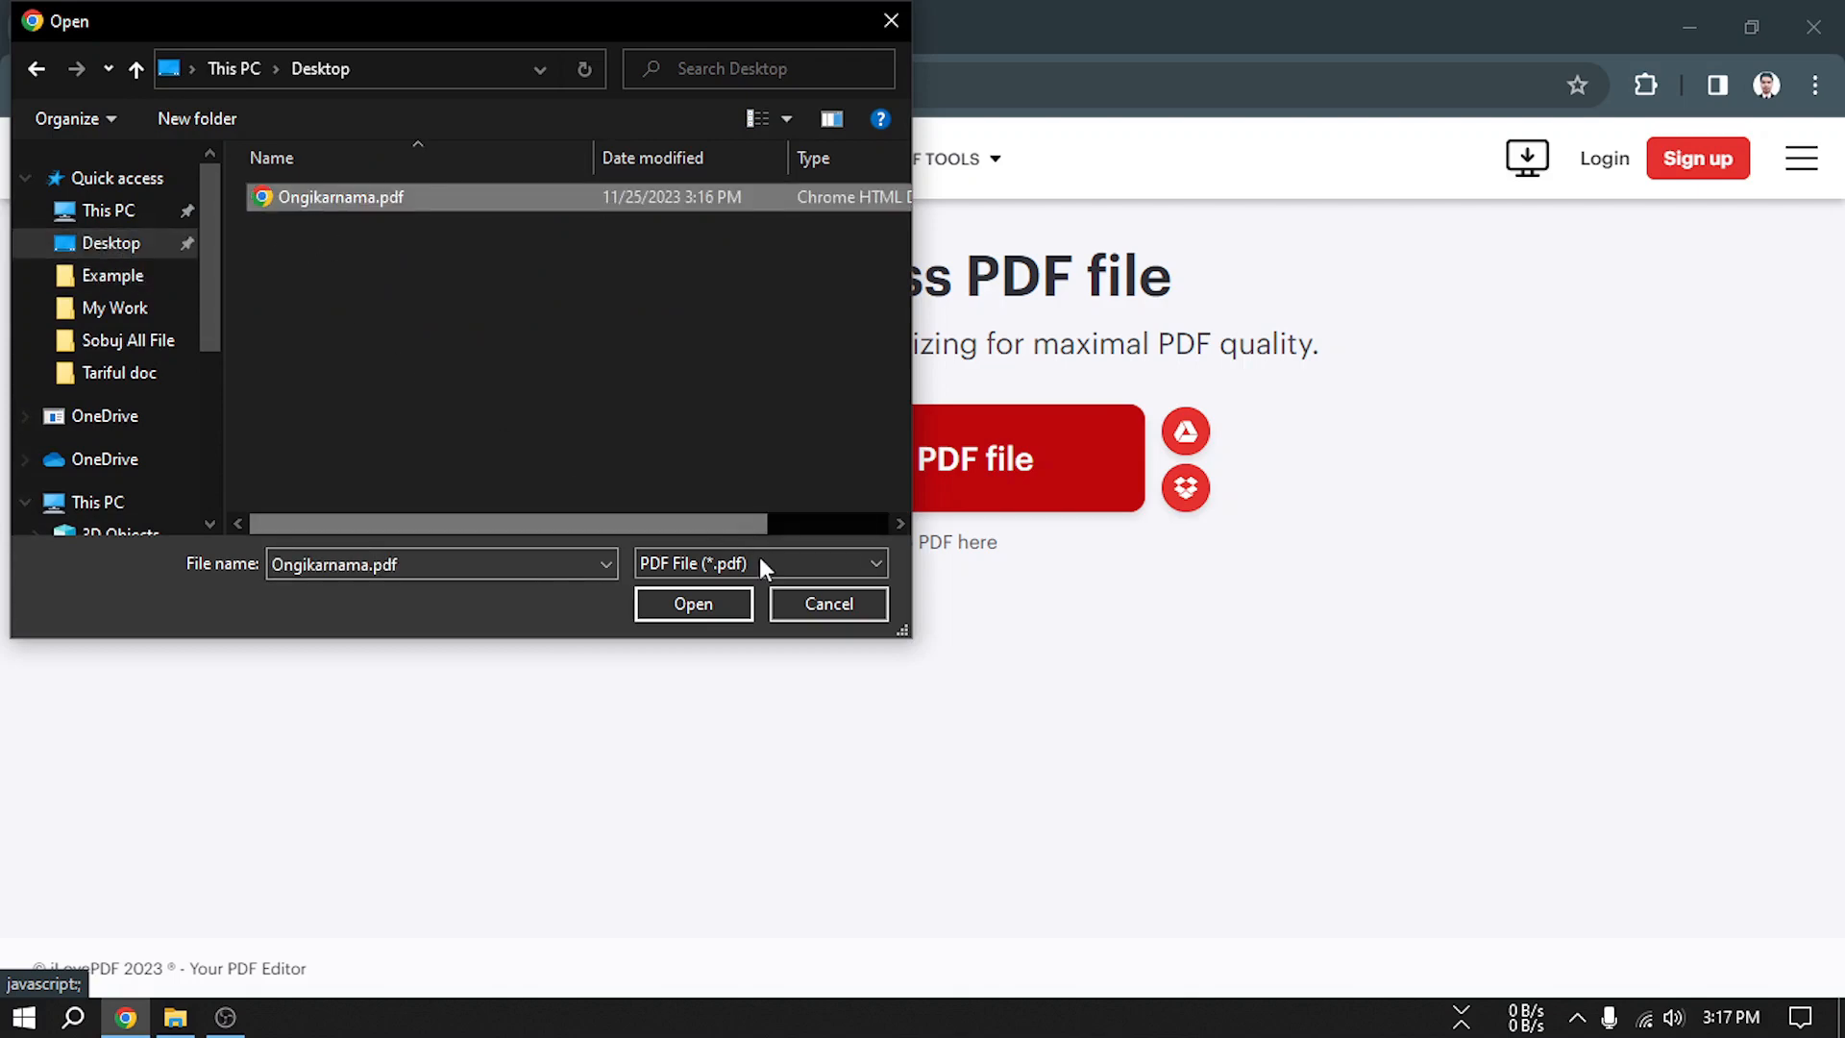
pyautogui.click(693, 603)
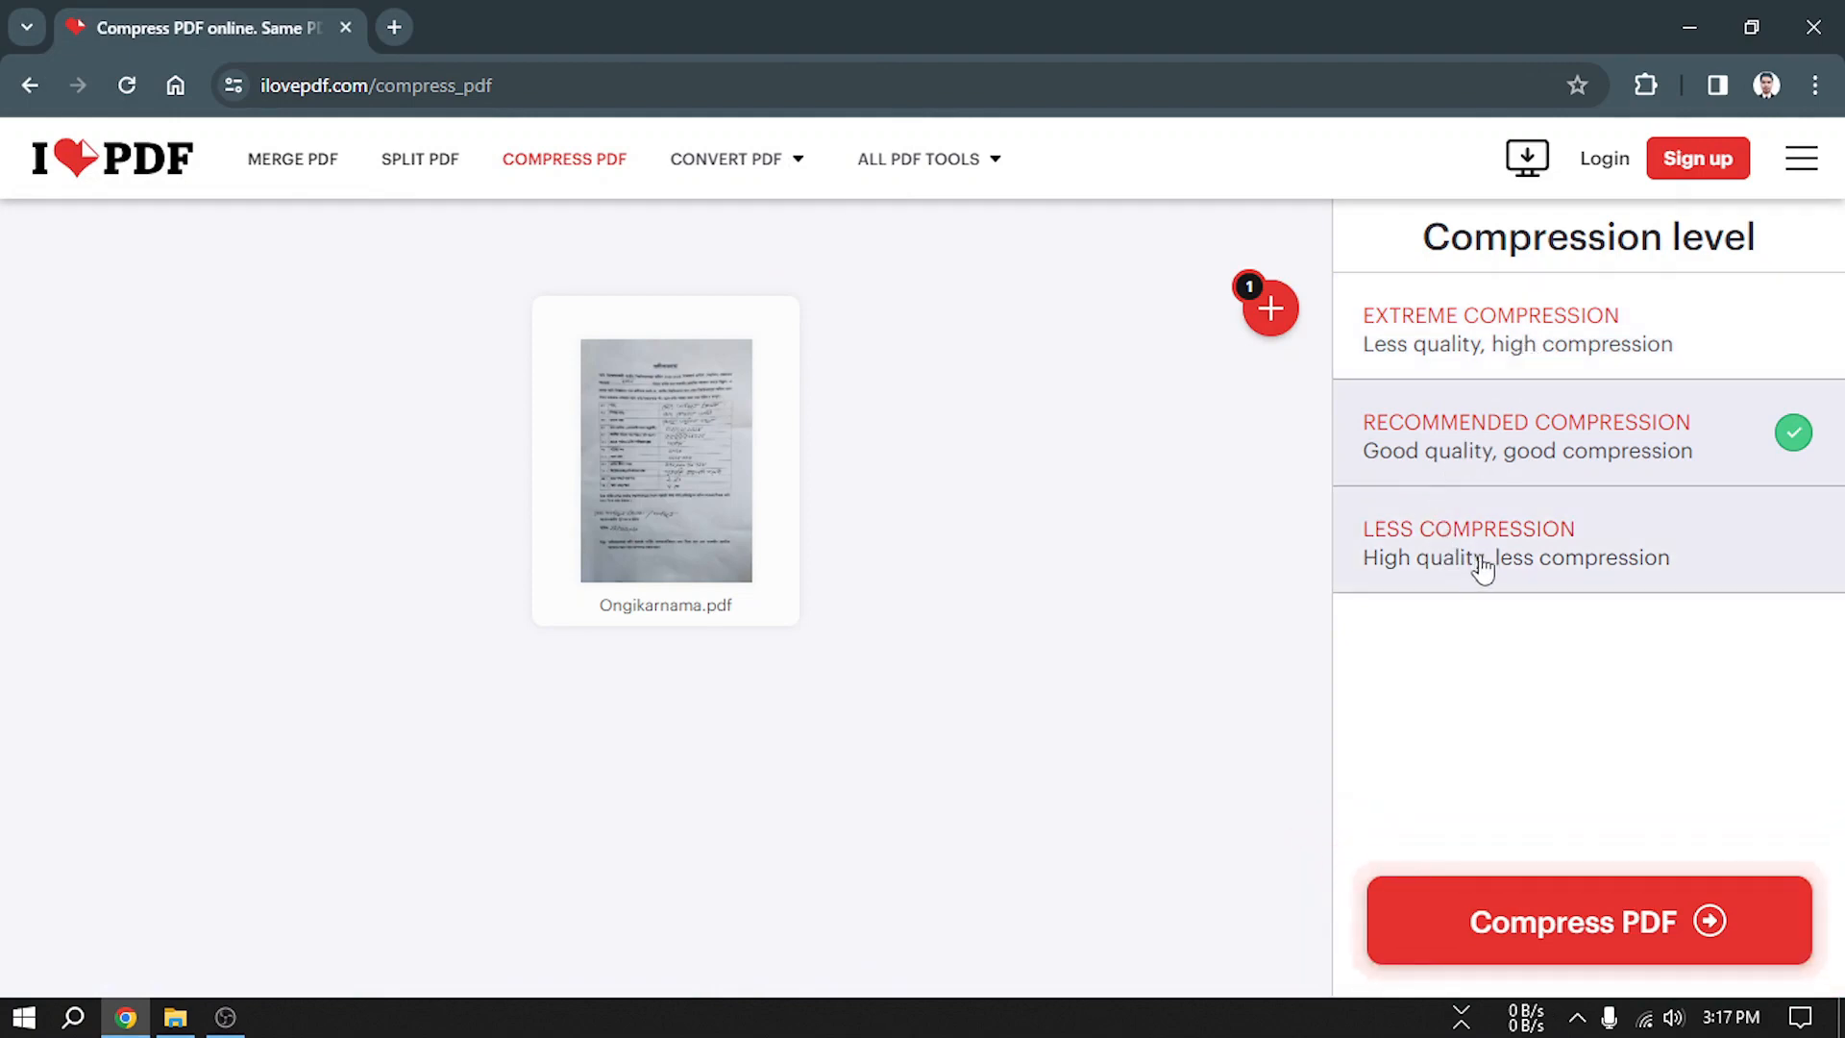
# Choose Extreme Compression as the compression level and compress the PDF
pyautogui.click(1439, 341)
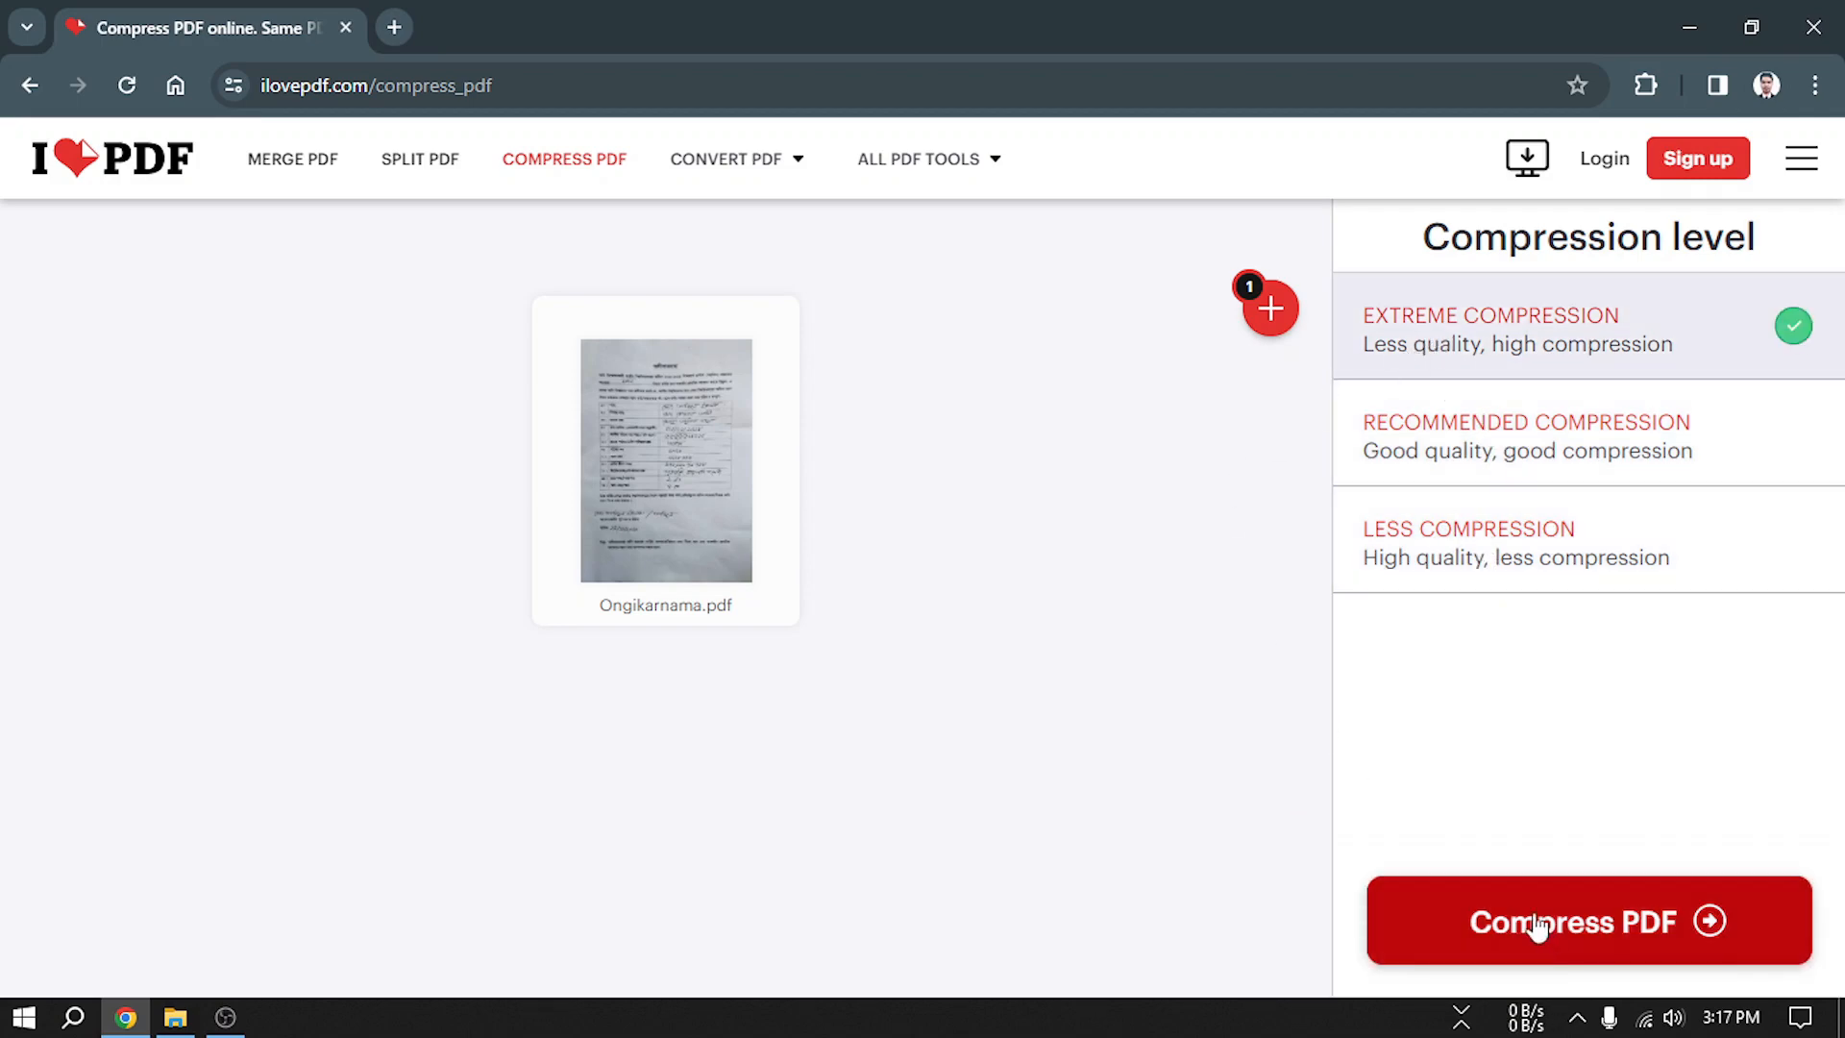
pyautogui.moveTo(680, 608)
pyautogui.click(1568, 917)
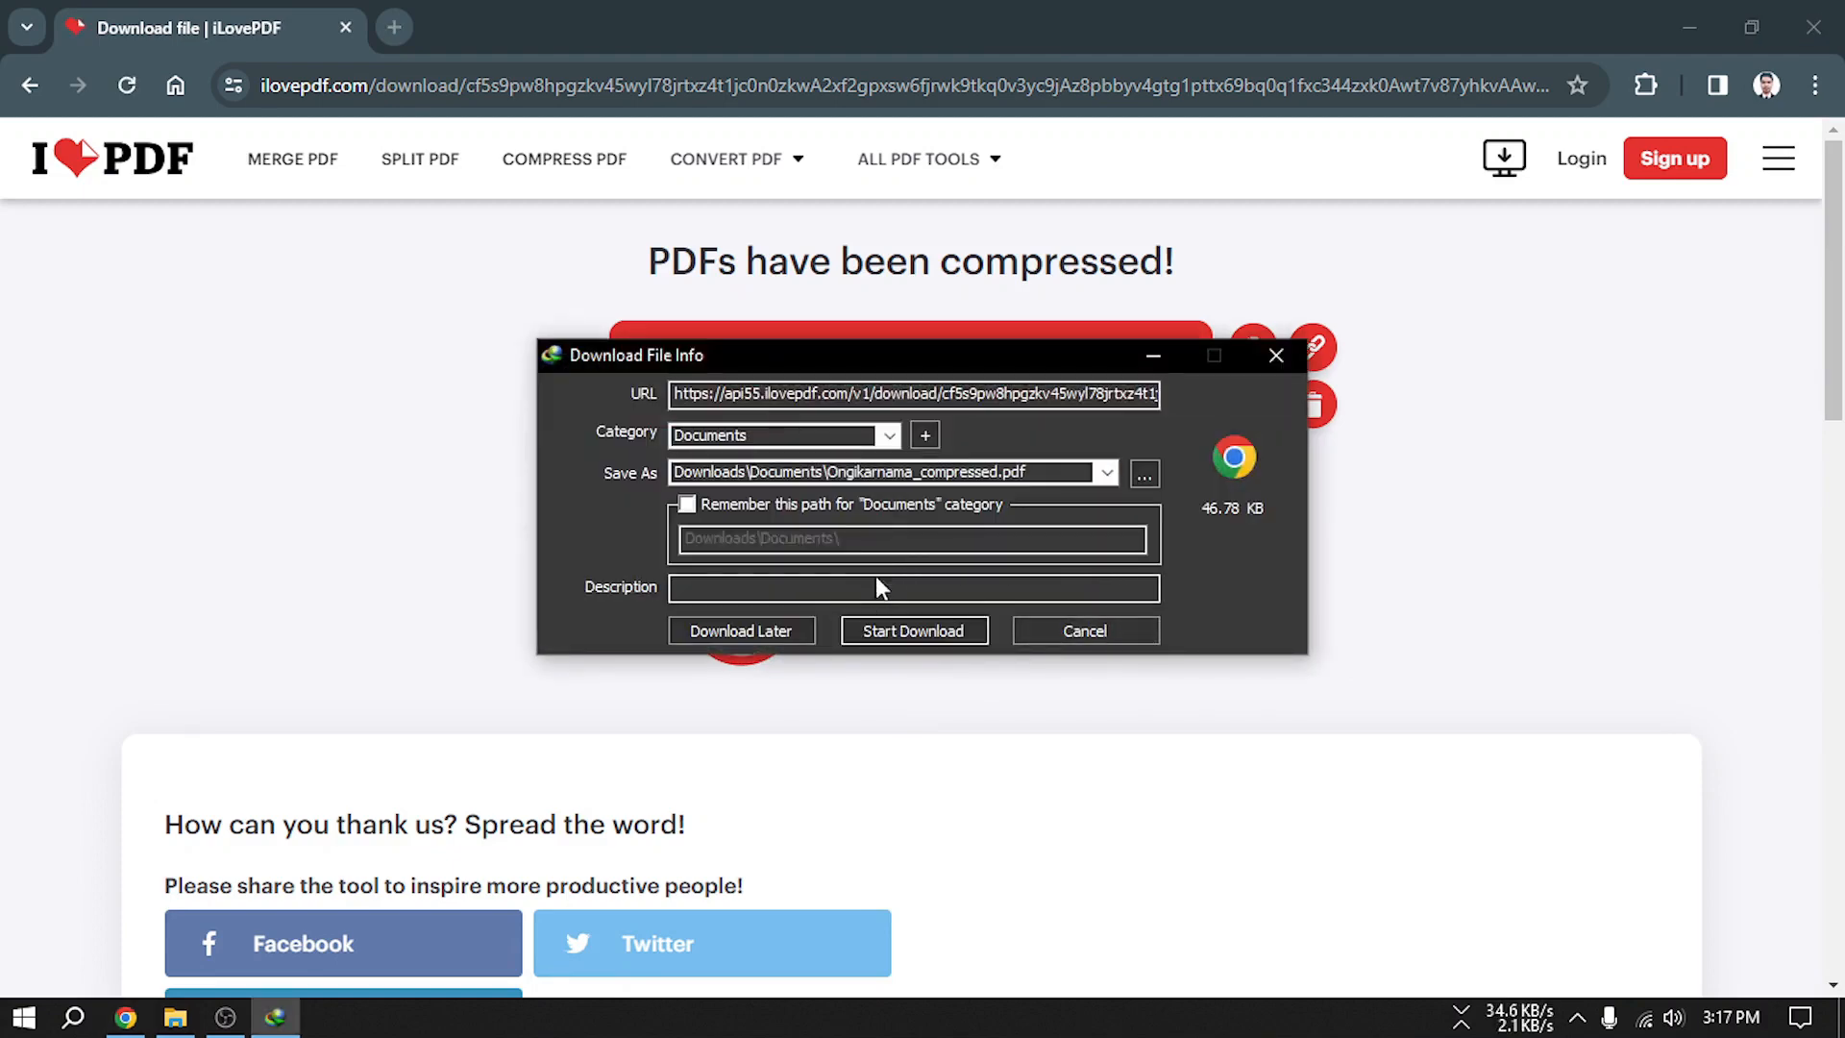
# Cancel the download of Ongikarnama_compressed.pdf without adding a download exception, and return to the iLovePDF home page
pyautogui.click(1088, 630)
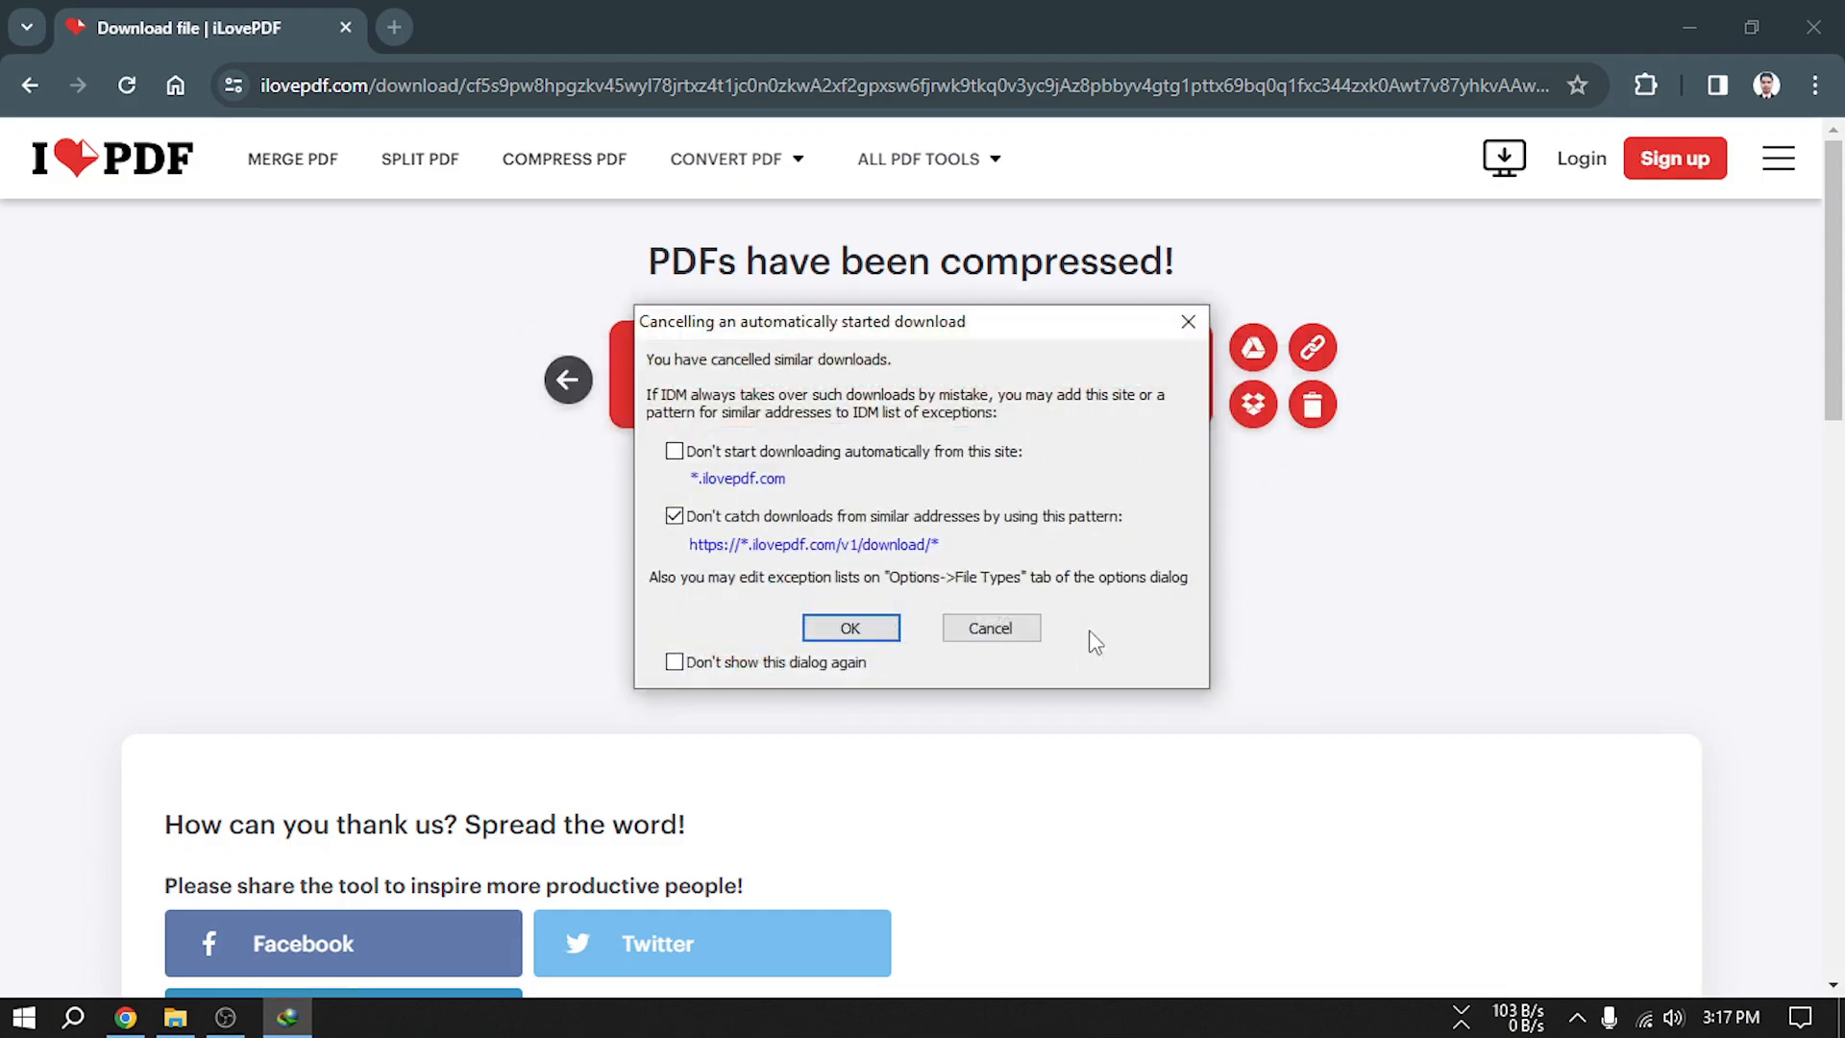
pyautogui.click(992, 630)
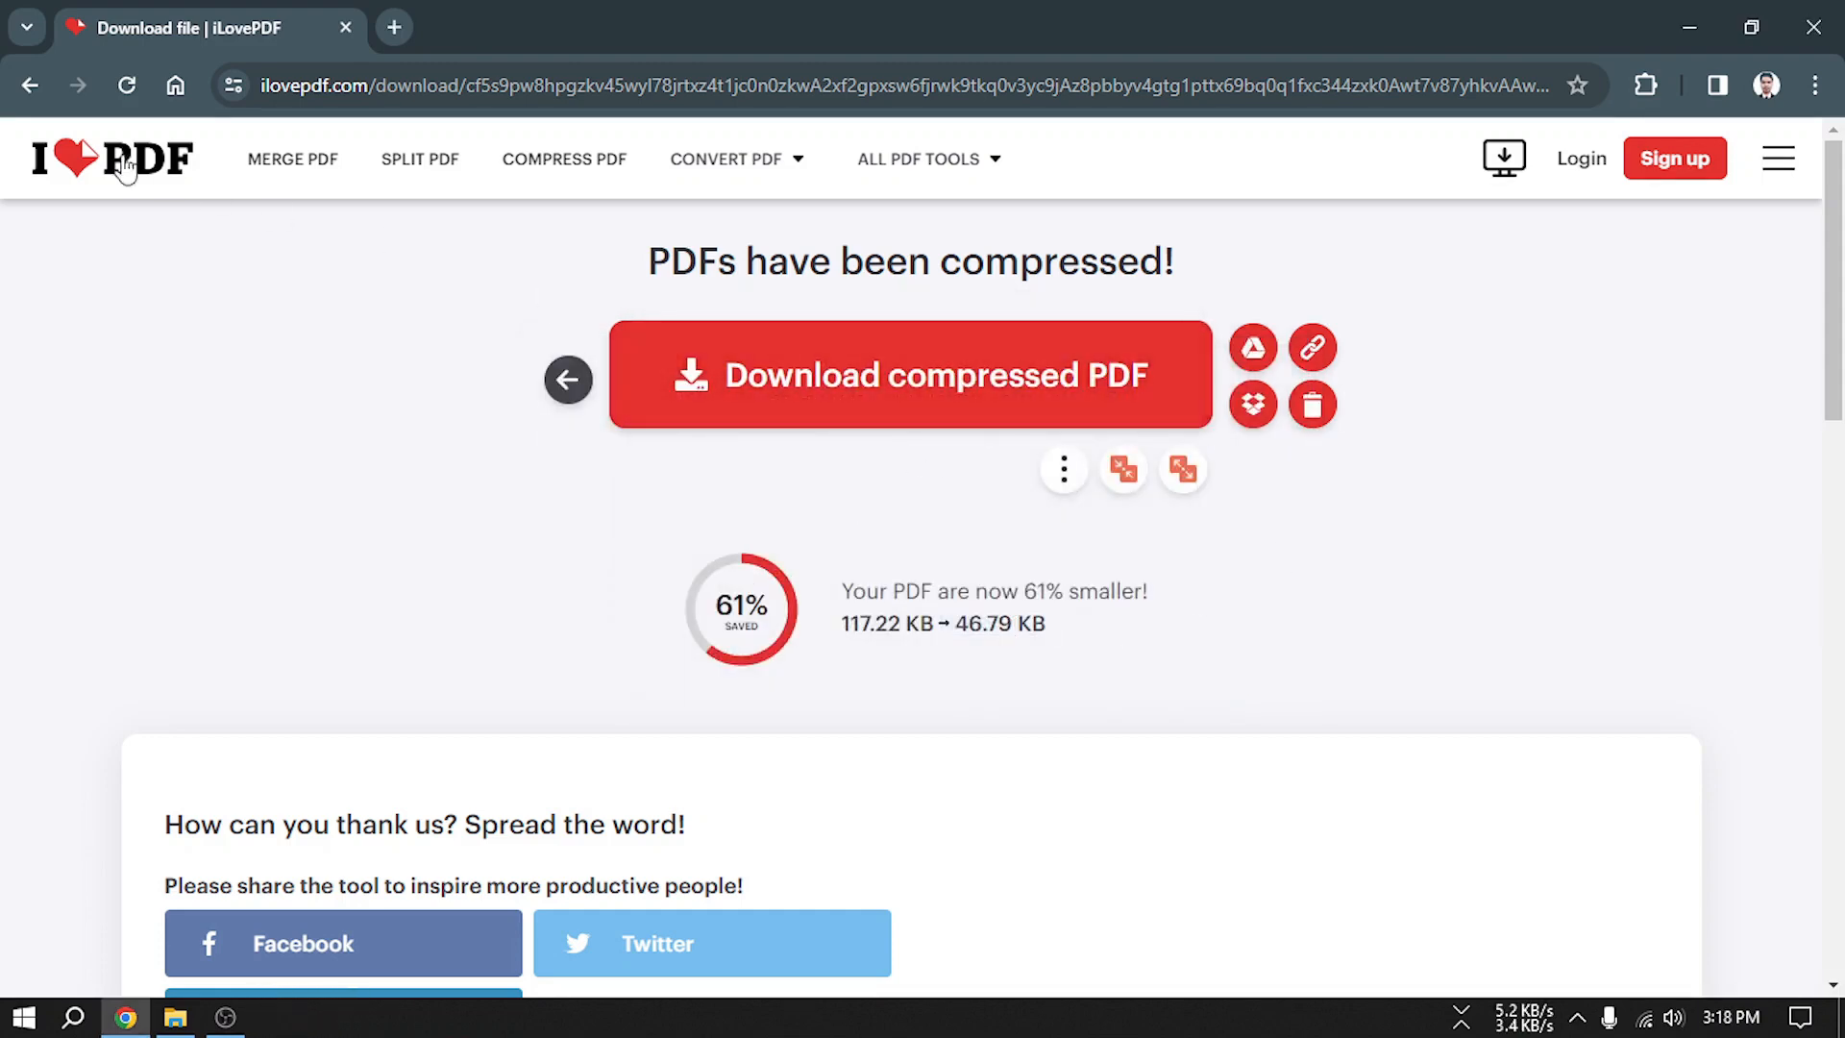
pyautogui.click(92, 160)
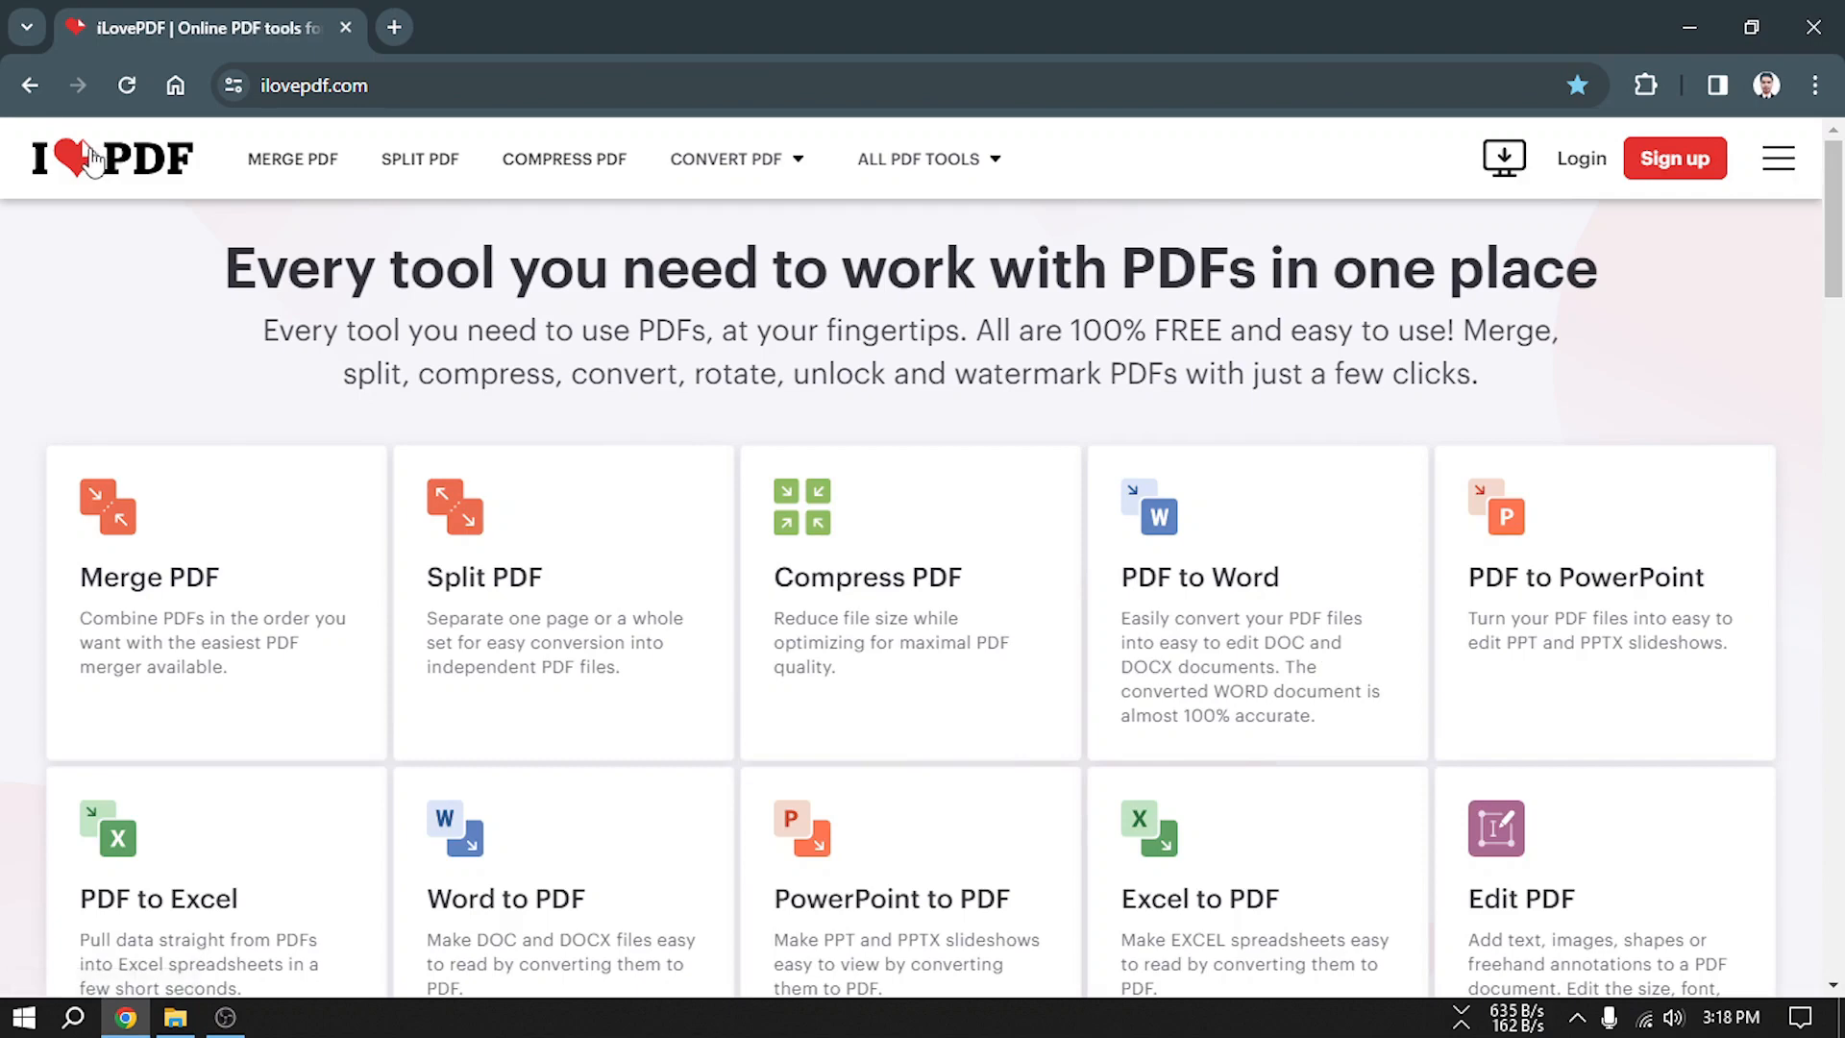
# From the browser's home page, search Google for "i love pdf", open the iLovePDF site and look through its home page
pyautogui.click(171, 86)
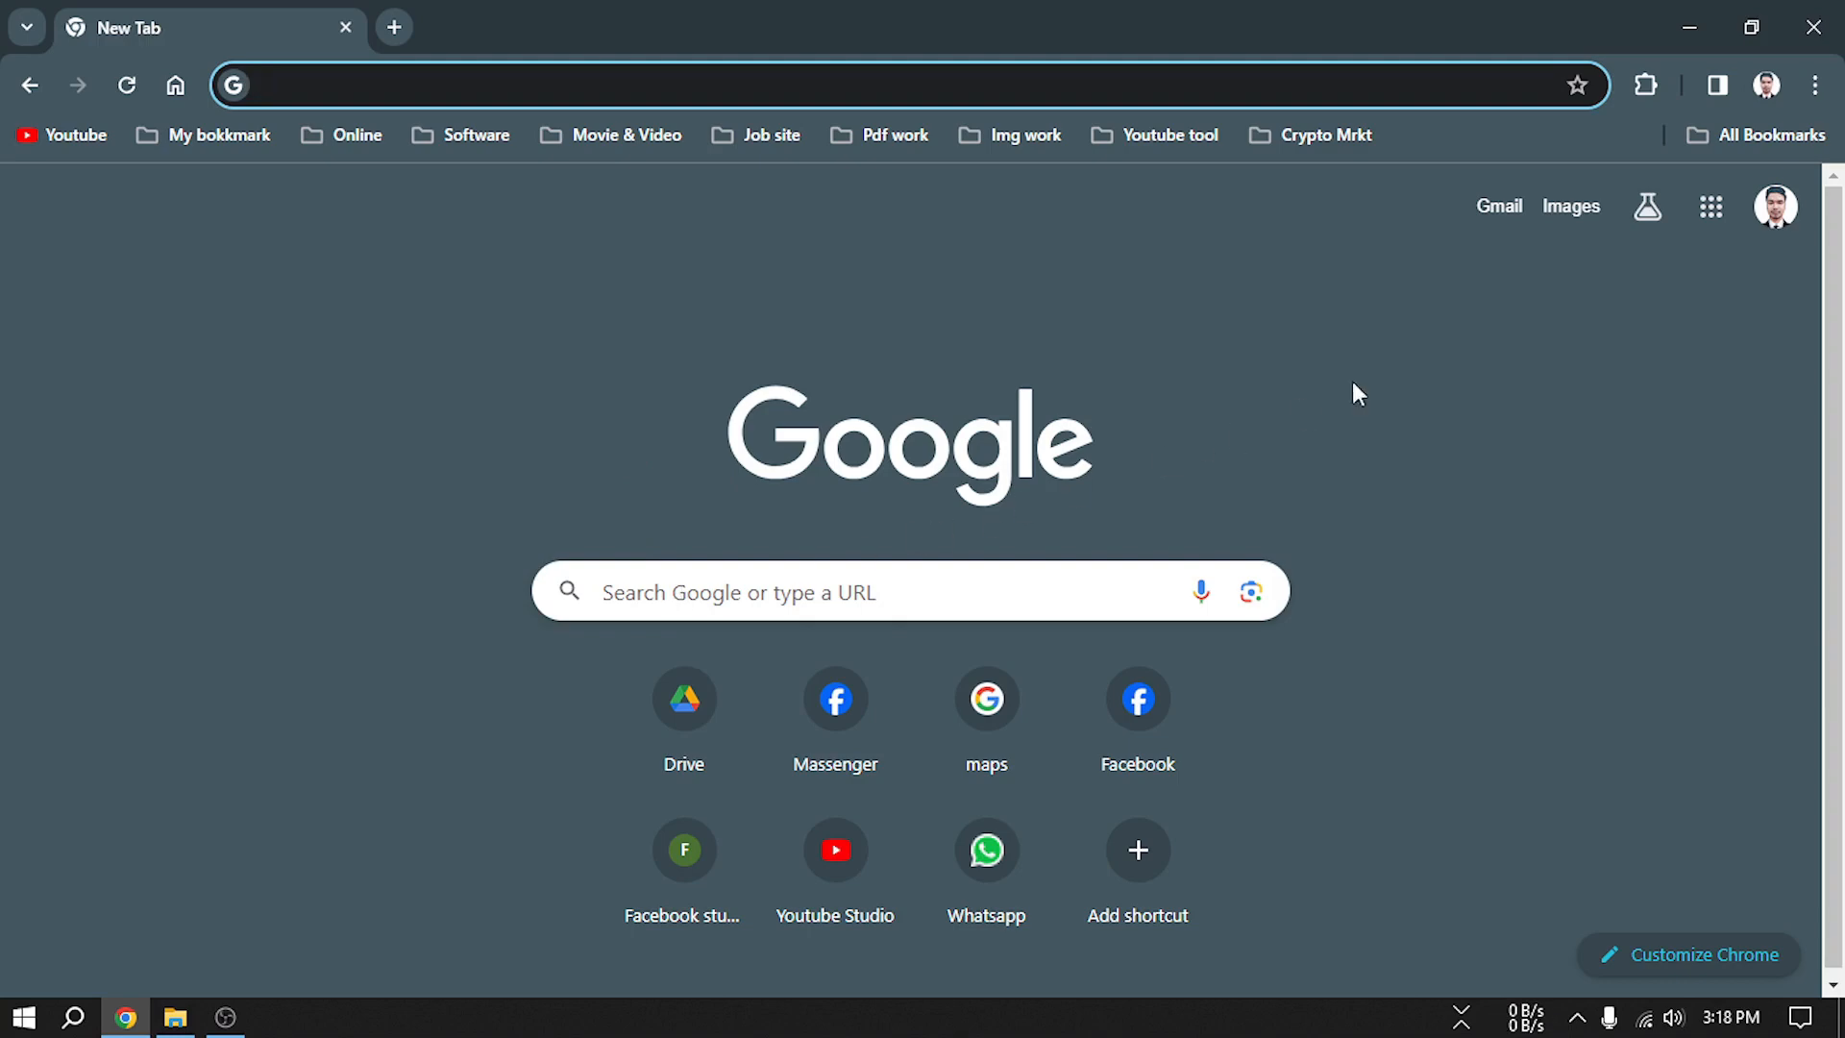
pyautogui.click(727, 589)
pyautogui.click(692, 654)
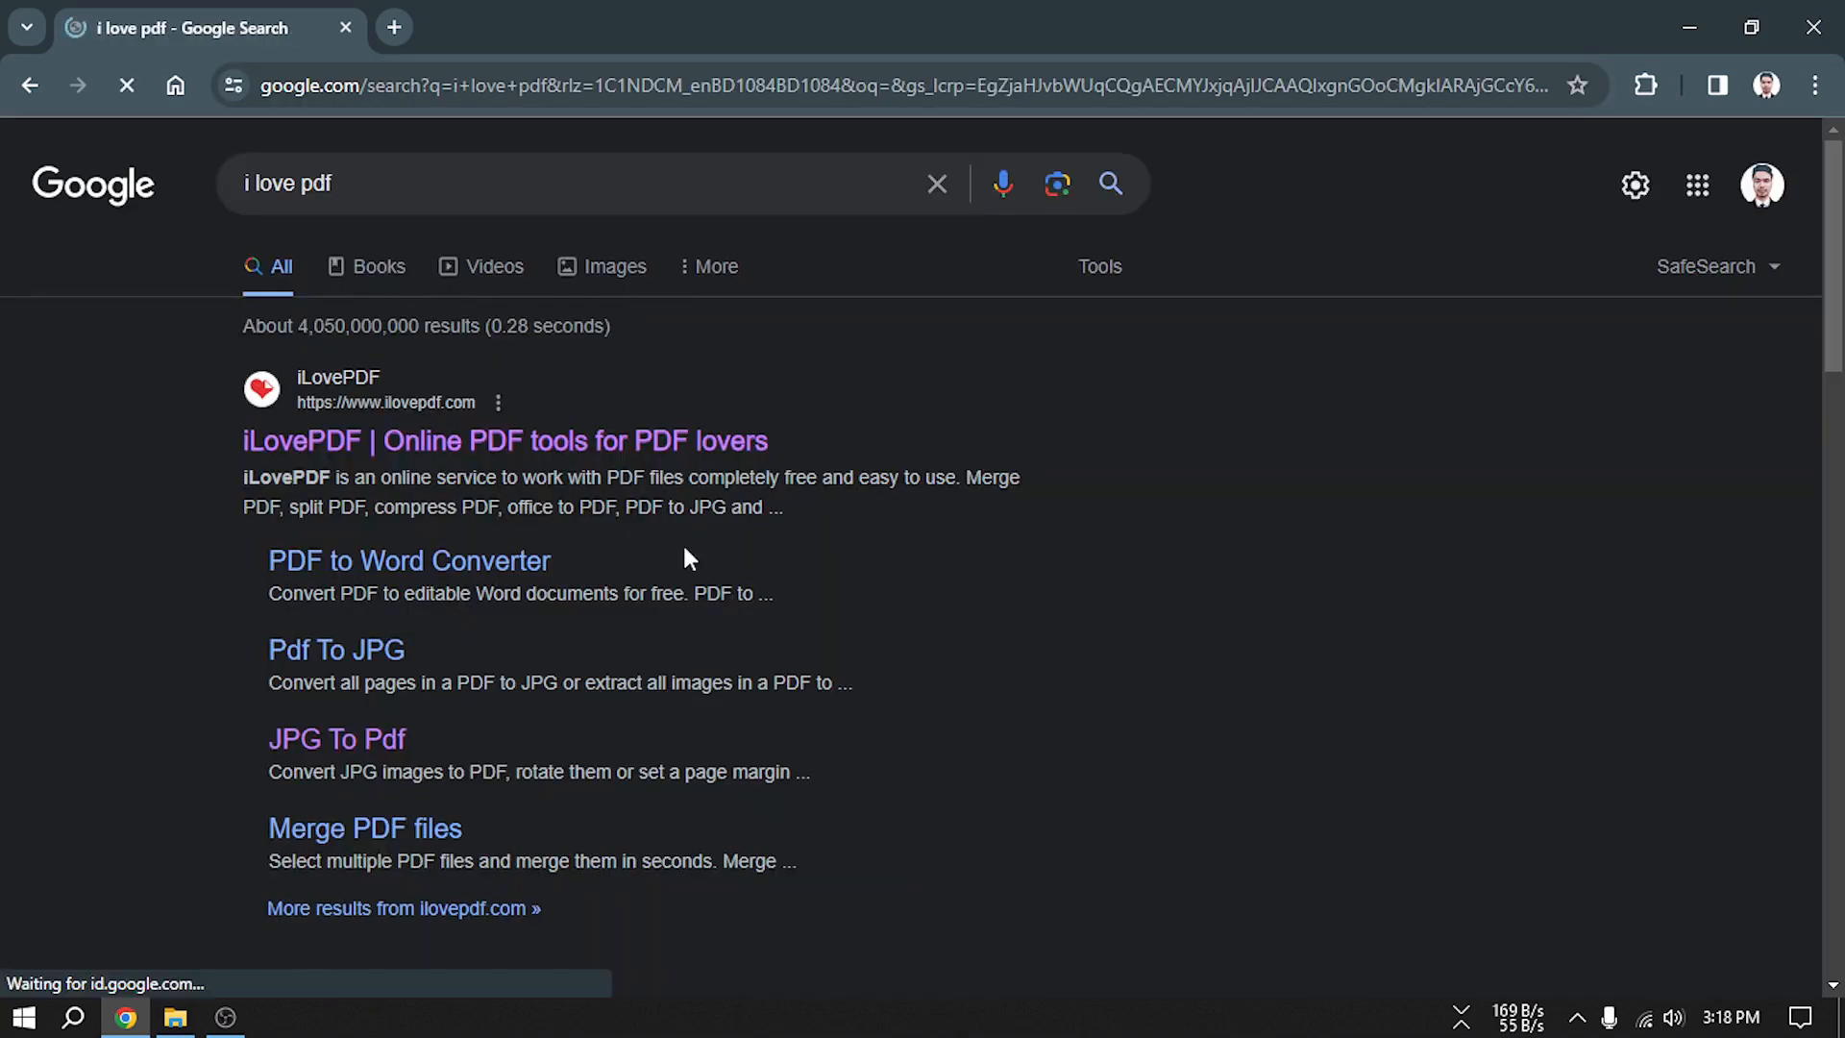
pyautogui.click(558, 442)
pyautogui.scroll(-1, 704, 520)
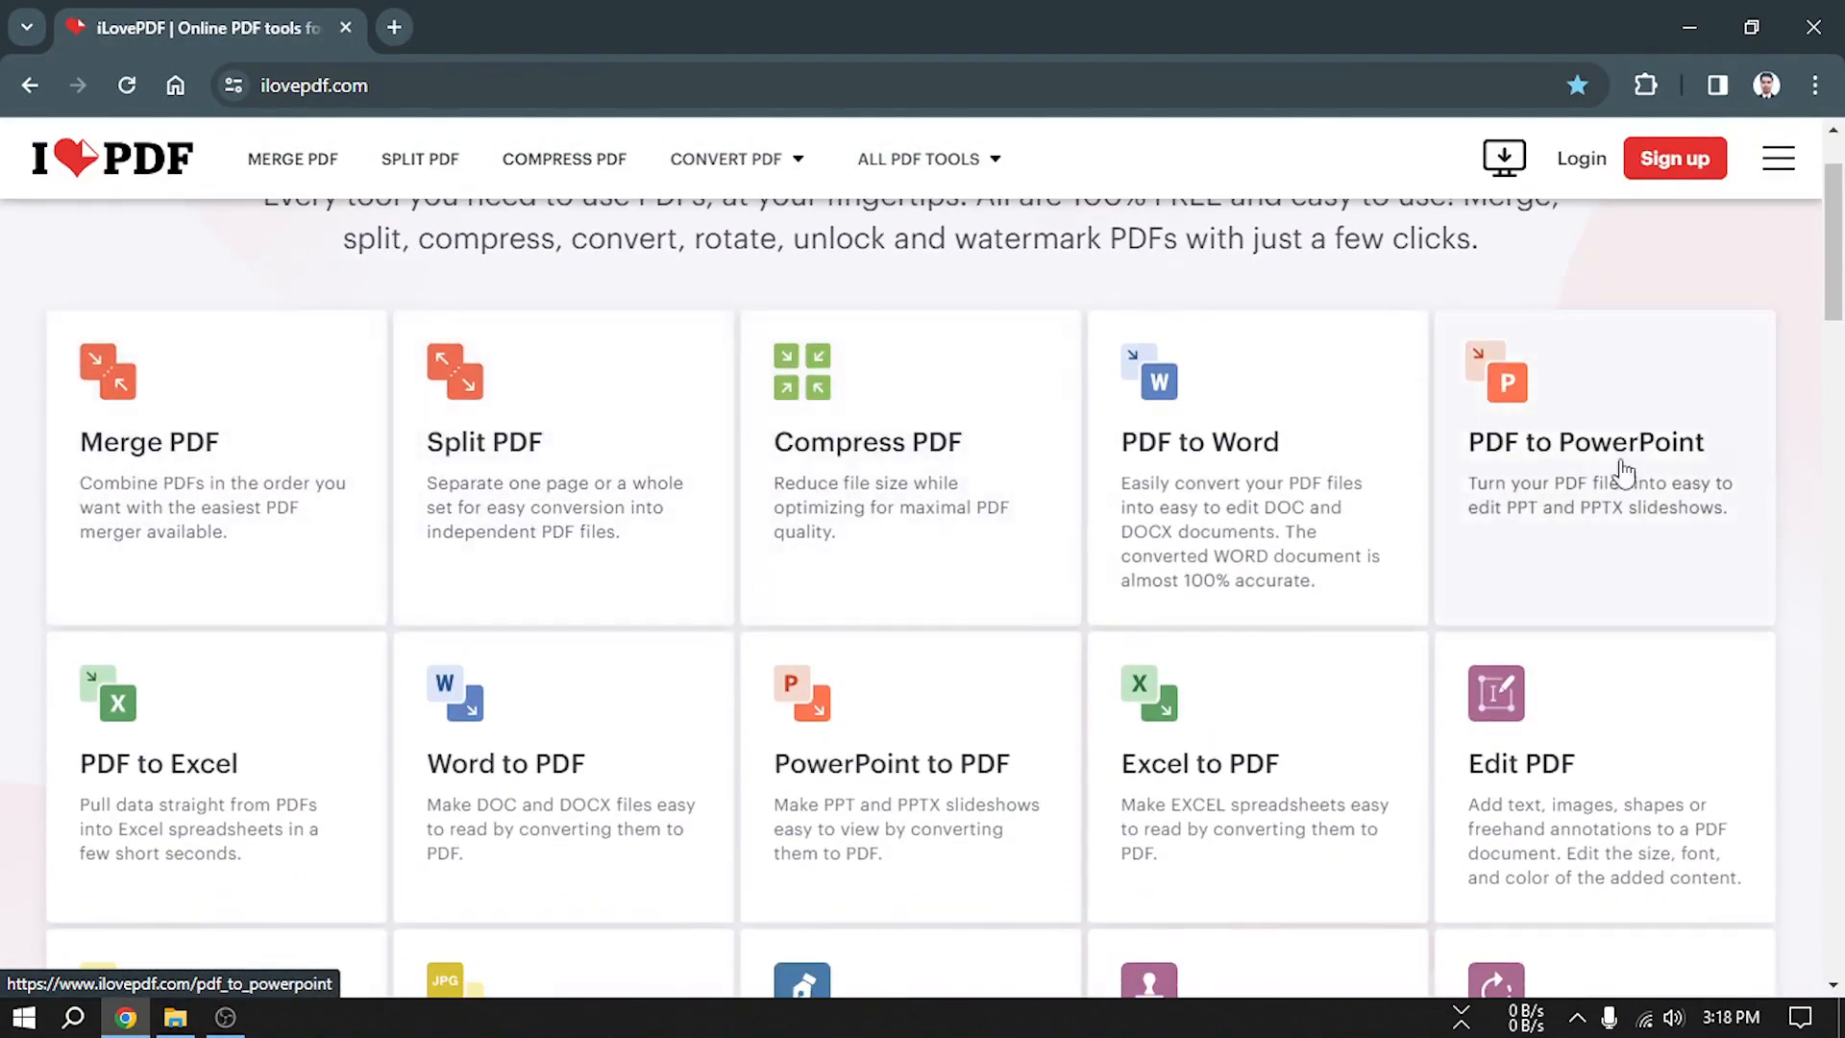
pyautogui.scroll(-15, 1256, 499)
pyautogui.scroll(-2, 464, 625)
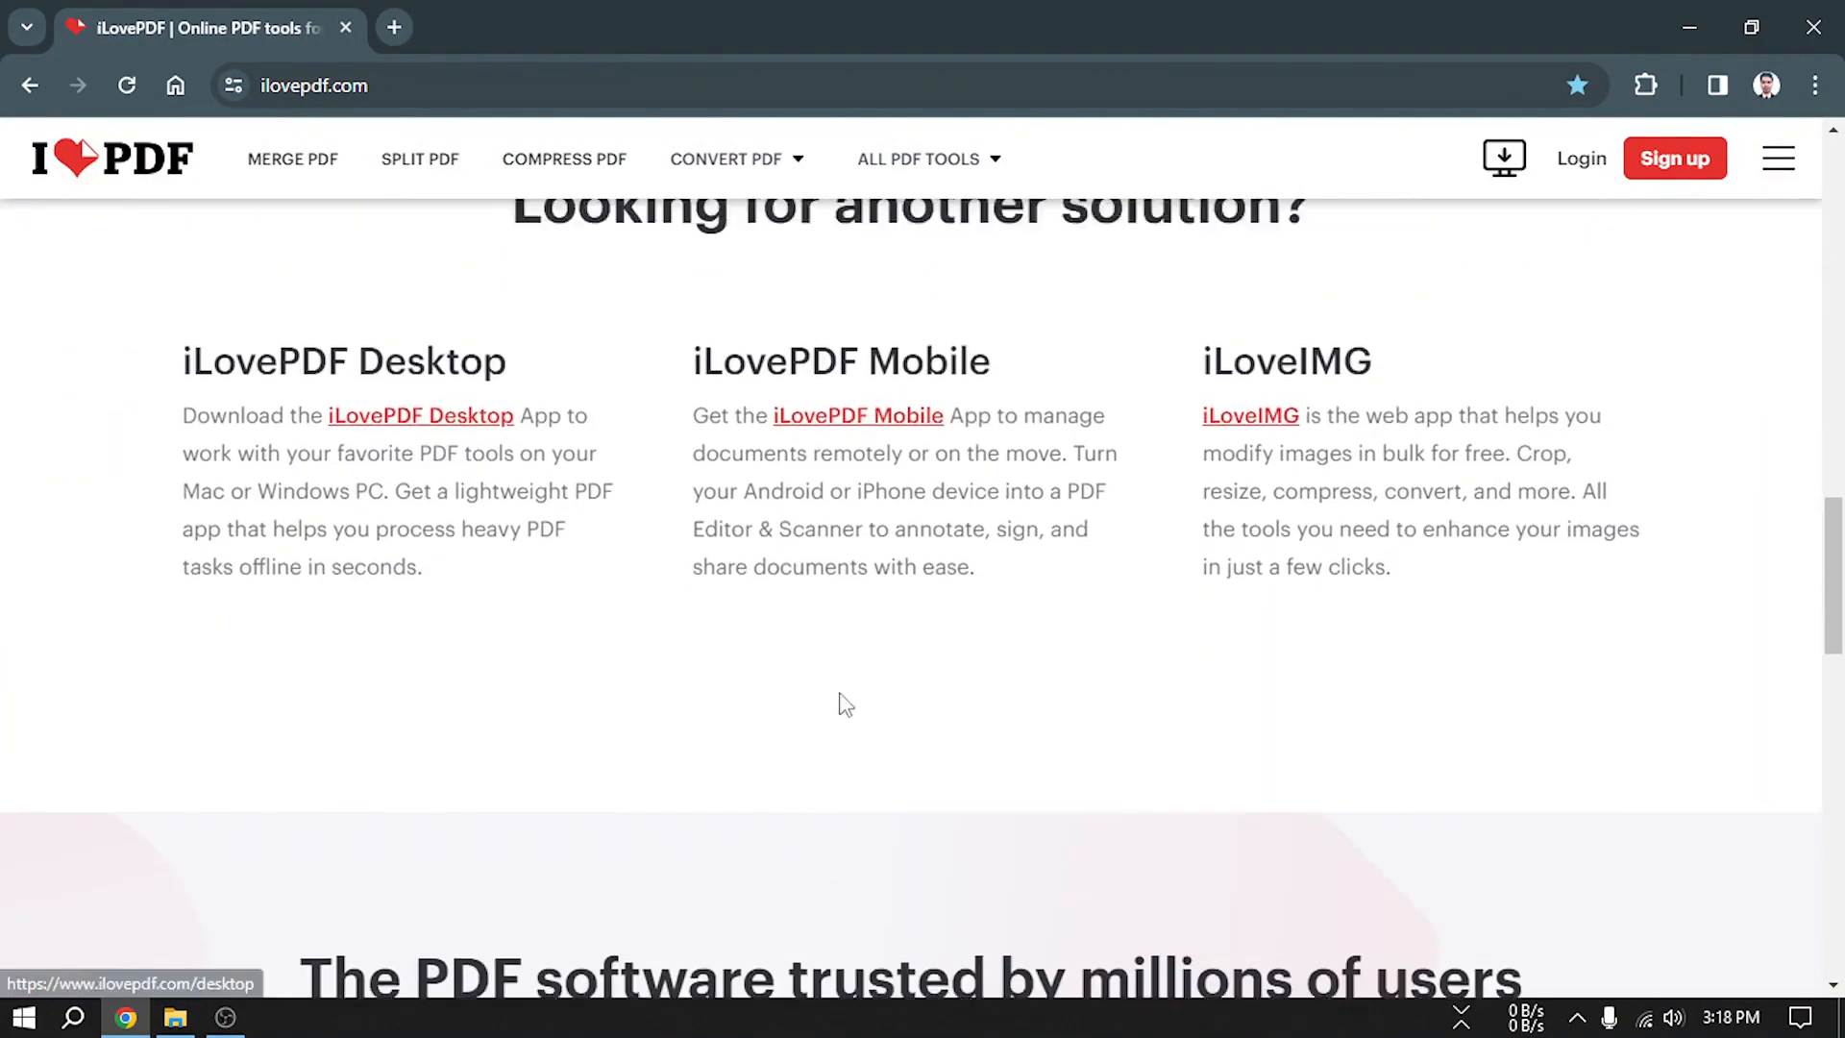
pyautogui.scroll(15, 844, 701)
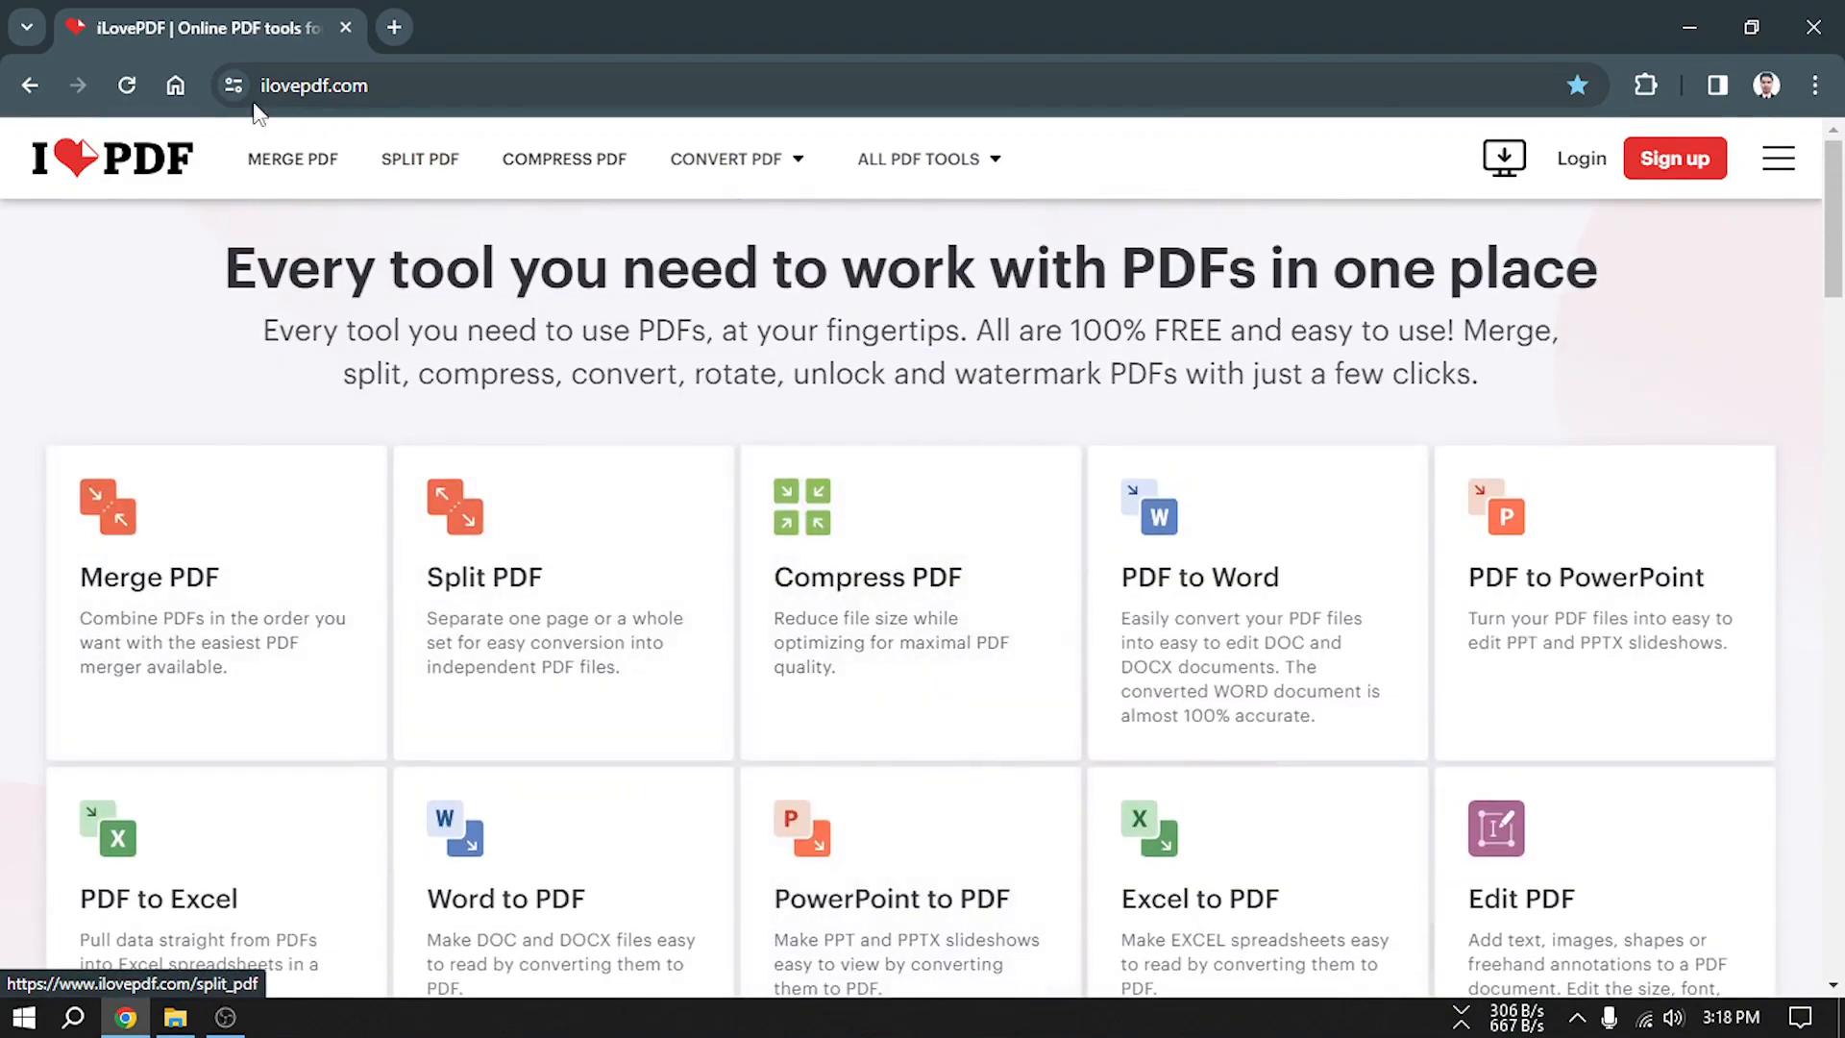
# Leave the iLovePDF site for the browser's home page and close the Chrome window
pyautogui.click(177, 85)
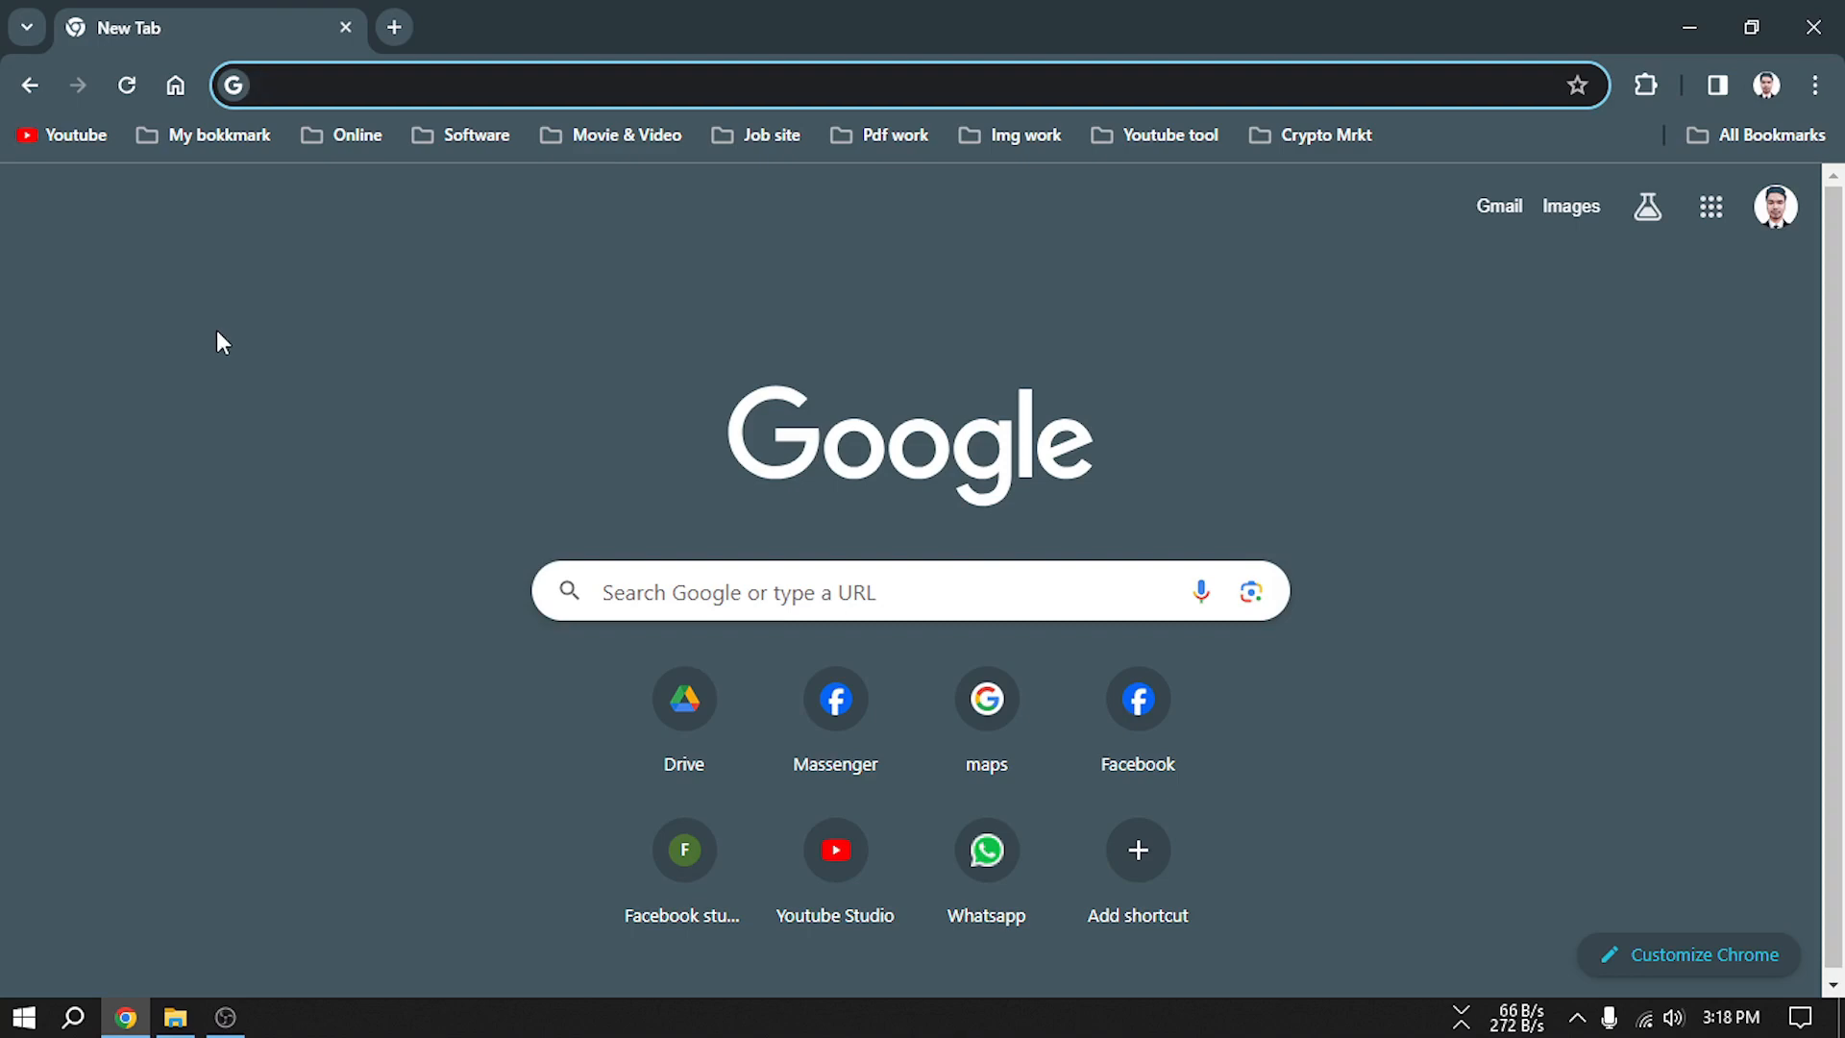
pyautogui.click(1832, 26)
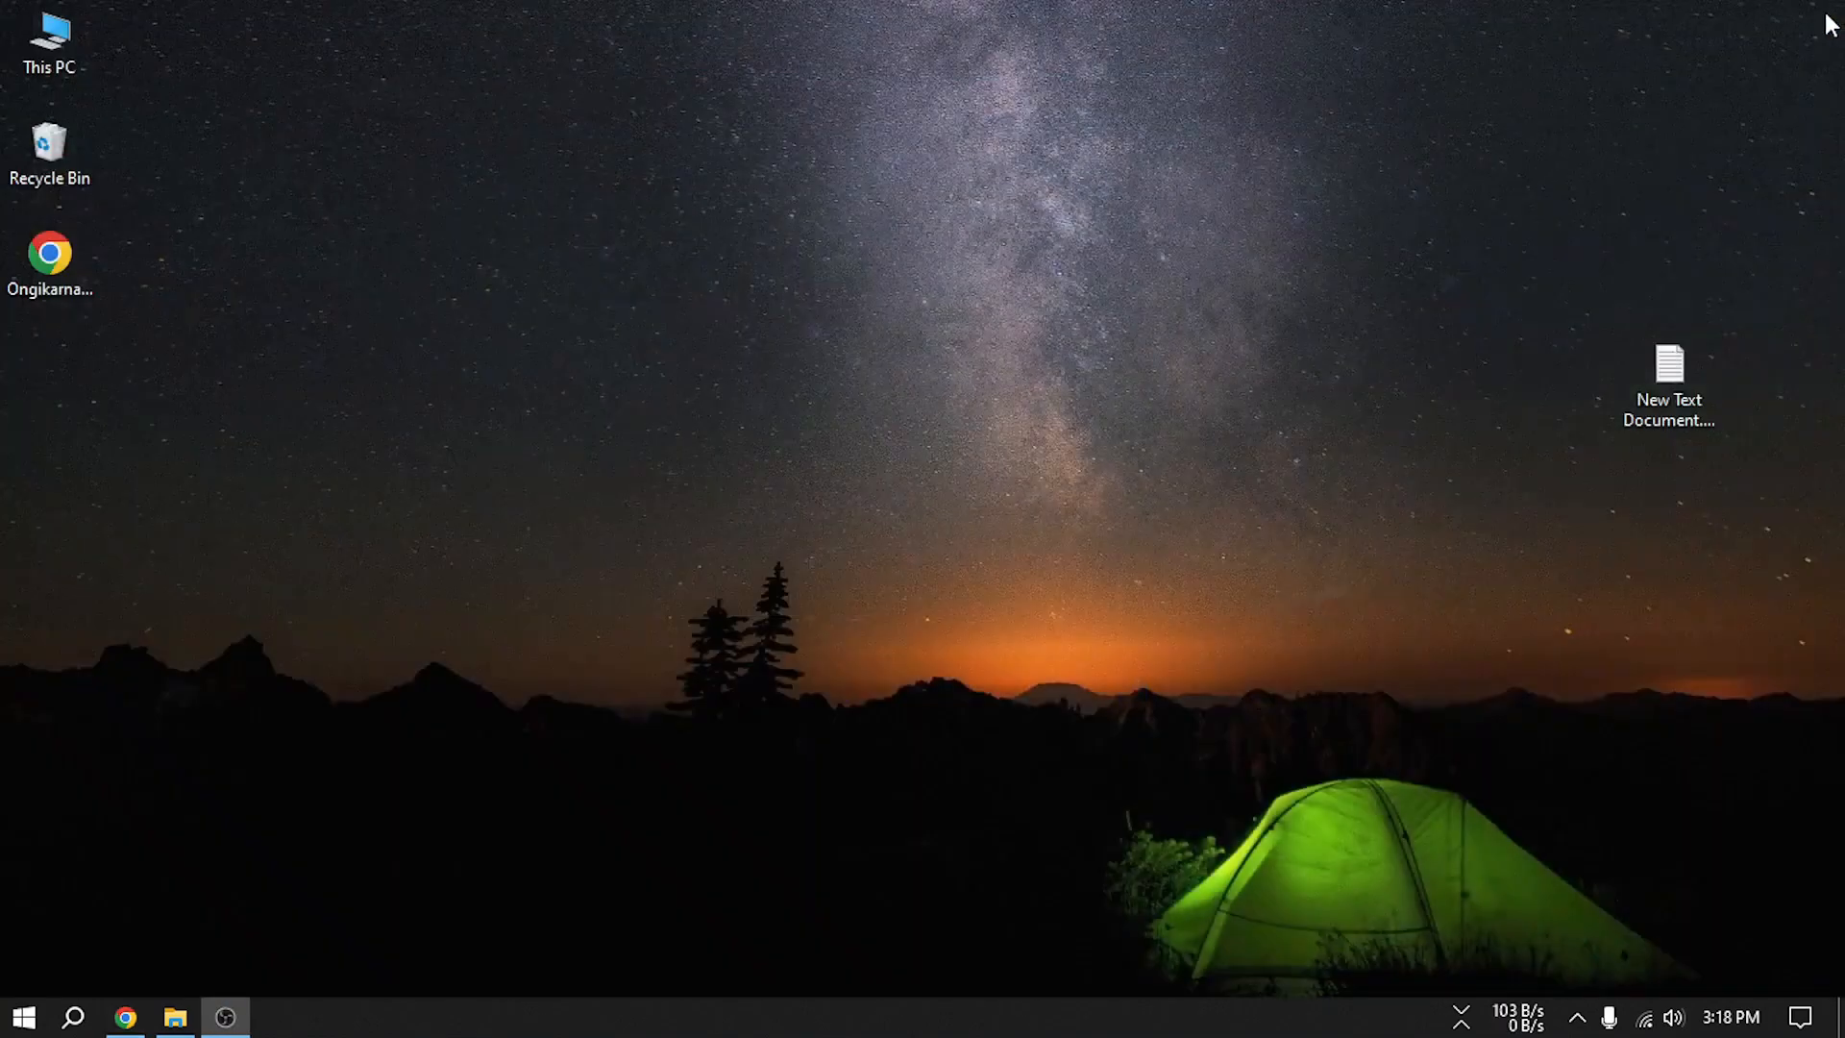